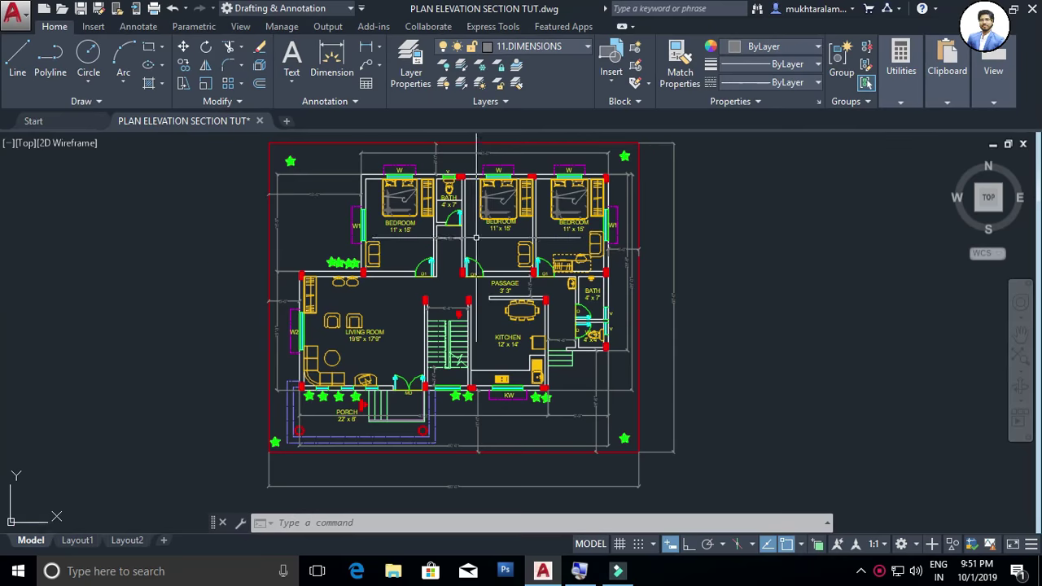
# Pan and zoom the reference plan to inspect the living room, bedrooms, bath, porch and MD door
pyautogui.scroll(5, 483, 293)
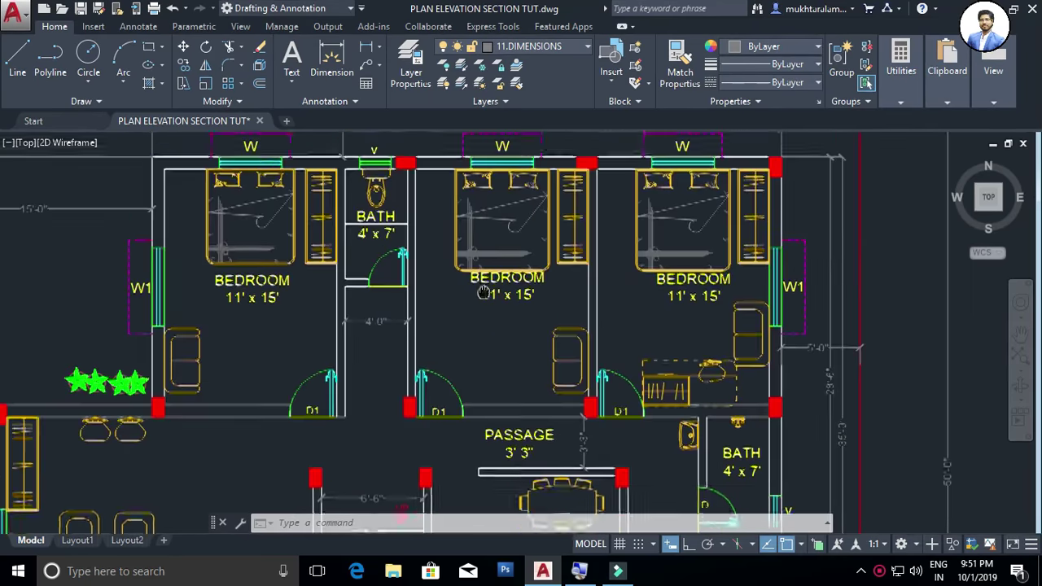
pyautogui.scroll(-3, 483, 293)
pyautogui.moveTo(468, 485)
pyautogui.mouseDown(button='middle')
pyautogui.moveTo(458, 388)
pyautogui.moveTo(520, 367)
pyautogui.mouseUp(button='middle')
pyautogui.scroll(3, 458, 387)
pyautogui.scroll(1, 458, 388)
pyautogui.scroll(2, 520, 368)
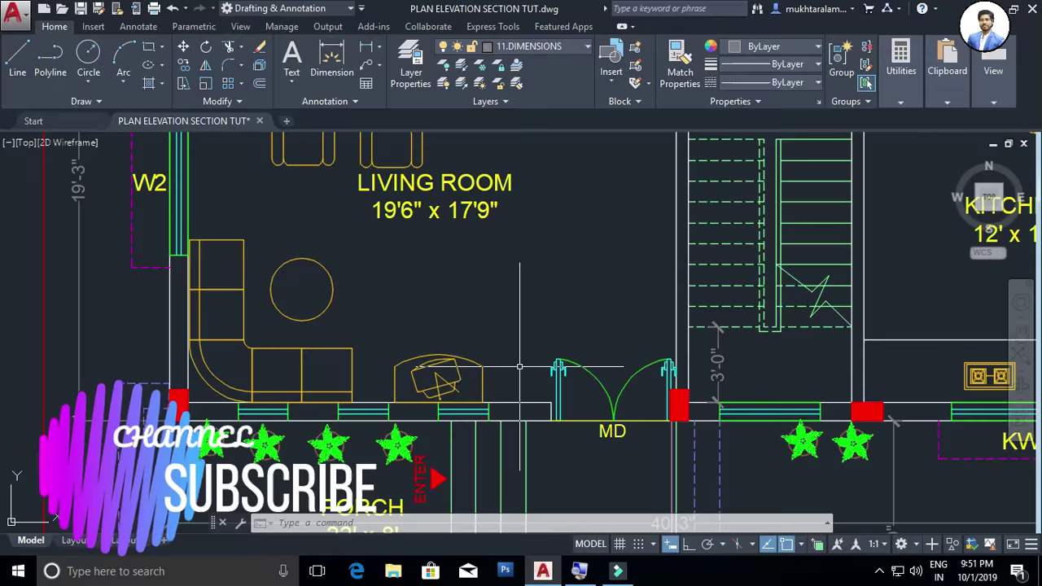
pyautogui.scroll(-2, 519, 367)
pyautogui.scroll(1, 407, 380)
pyautogui.scroll(1, 407, 379)
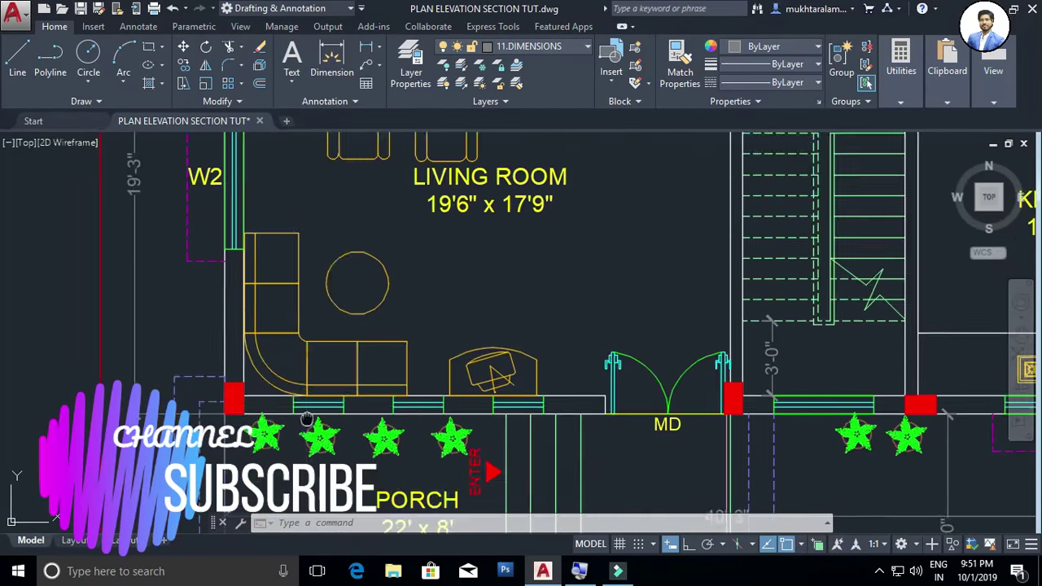
pyautogui.scroll(-1, 307, 418)
pyautogui.scroll(-1, 397, 417)
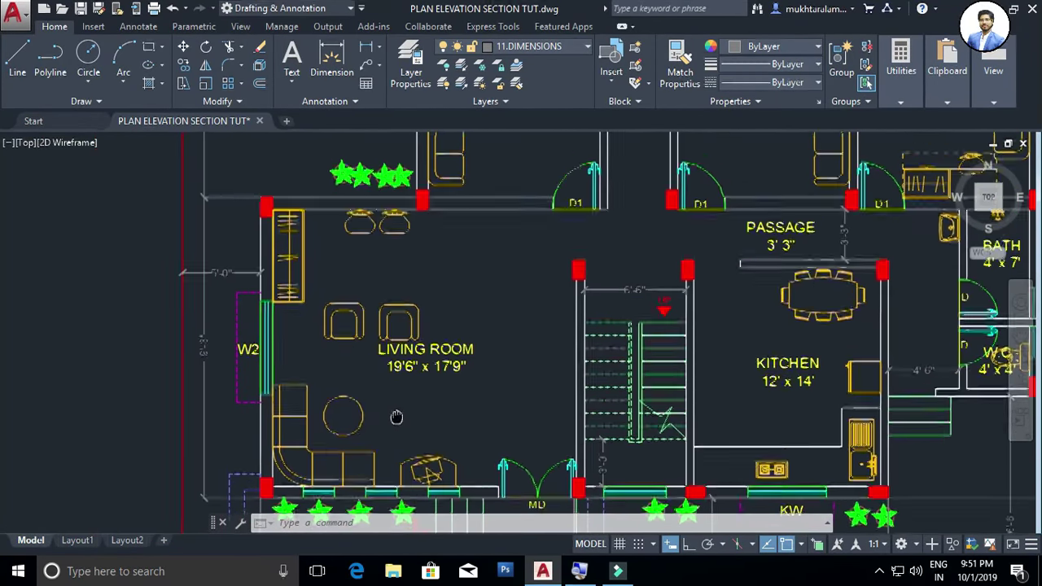
pyautogui.scroll(1, 397, 417)
pyautogui.moveTo(396, 416)
pyautogui.mouseDown(button='middle')
pyautogui.moveTo(420, 508)
pyautogui.moveTo(420, 477)
pyautogui.moveTo(335, 355)
pyautogui.mouseUp(button='middle')
pyautogui.scroll(-1, 419, 477)
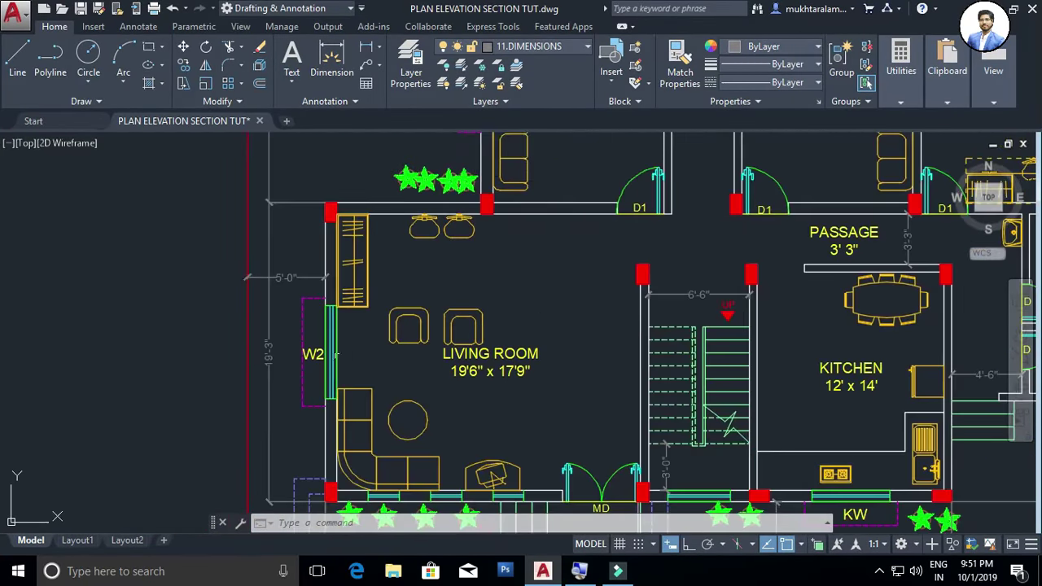
pyautogui.scroll(2, 326, 350)
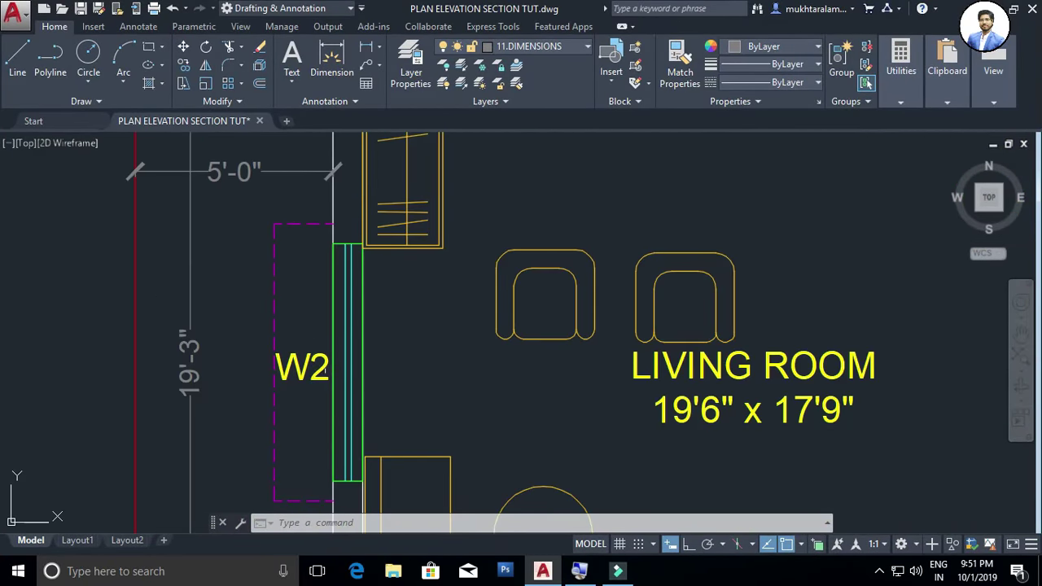
pyautogui.scroll(-3, 326, 370)
pyautogui.moveTo(500, 298)
pyautogui.mouseDown(button='middle')
pyautogui.moveTo(451, 219)
pyautogui.moveTo(536, 385)
pyautogui.mouseUp(button='middle')
pyautogui.scroll(2, 535, 385)
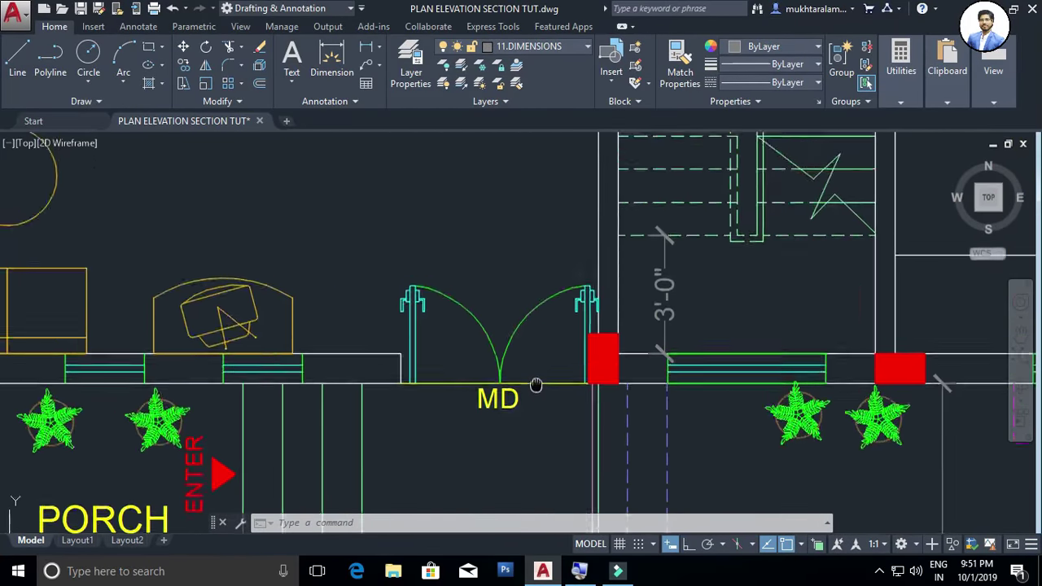
pyautogui.scroll(2, 470, 378)
pyautogui.moveTo(456, 377)
pyautogui.mouseDown(button='middle')
pyautogui.moveTo(421, 419)
pyautogui.moveTo(408, 418)
pyautogui.mouseUp(button='middle')
pyautogui.scroll(-1, 272, 382)
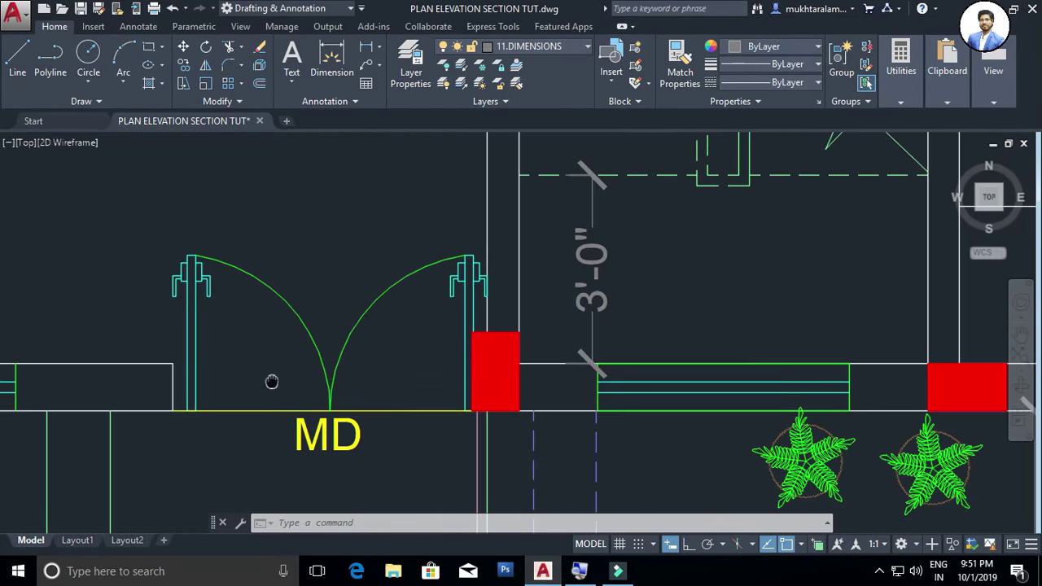
pyautogui.scroll(-3, 488, 375)
# Pan across the living room, kitchen, porch and WC, then pull back to the whole ground-floor plan
pyautogui.moveTo(710, 382); pyautogui.dragTo(535, 389, button='middle')
pyautogui.scroll(-2, 570, 359)
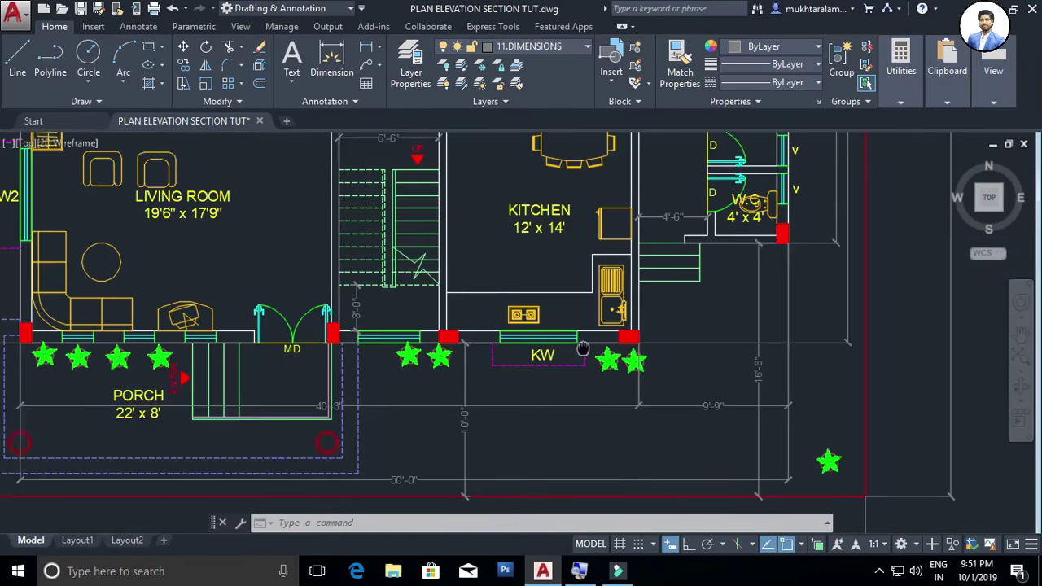
pyautogui.moveTo(583, 349); pyautogui.dragTo(505, 293, button='middle')
pyautogui.scroll(3, 488, 303)
pyautogui.scroll(4, 569, 313)
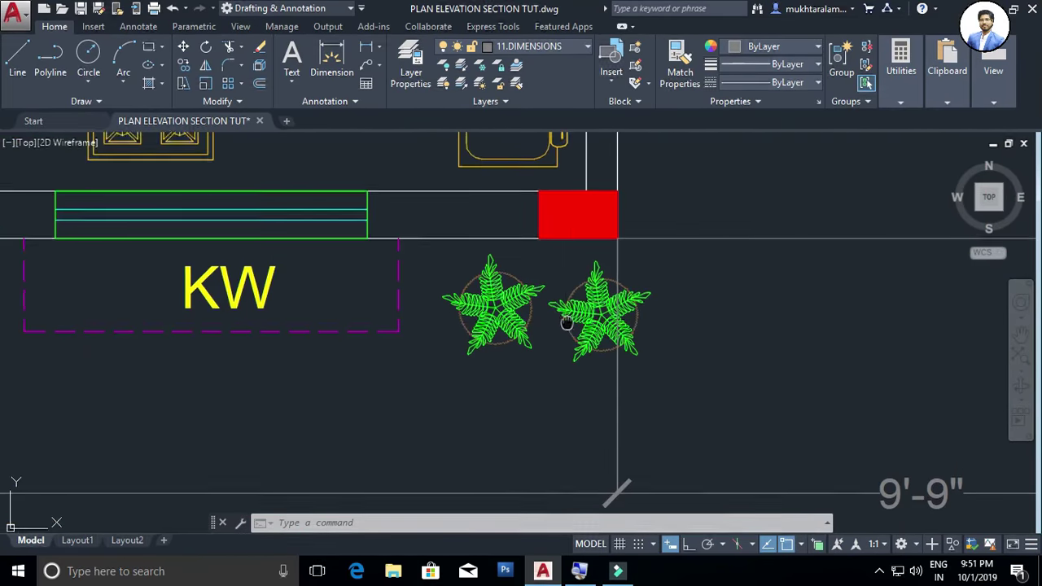
pyautogui.scroll(-4, 567, 323)
pyautogui.moveTo(566, 323); pyautogui.dragTo(565, 256, button='middle')
pyautogui.scroll(-3, 582, 350)
pyautogui.moveTo(592, 377)
pyautogui.mouseDown(button='middle')
pyautogui.moveTo(551, 415)
pyautogui.moveTo(530, 521)
pyautogui.mouseUp(button='middle')
pyautogui.scroll(6, 256, 293)
pyautogui.scroll(1, 403, 339)
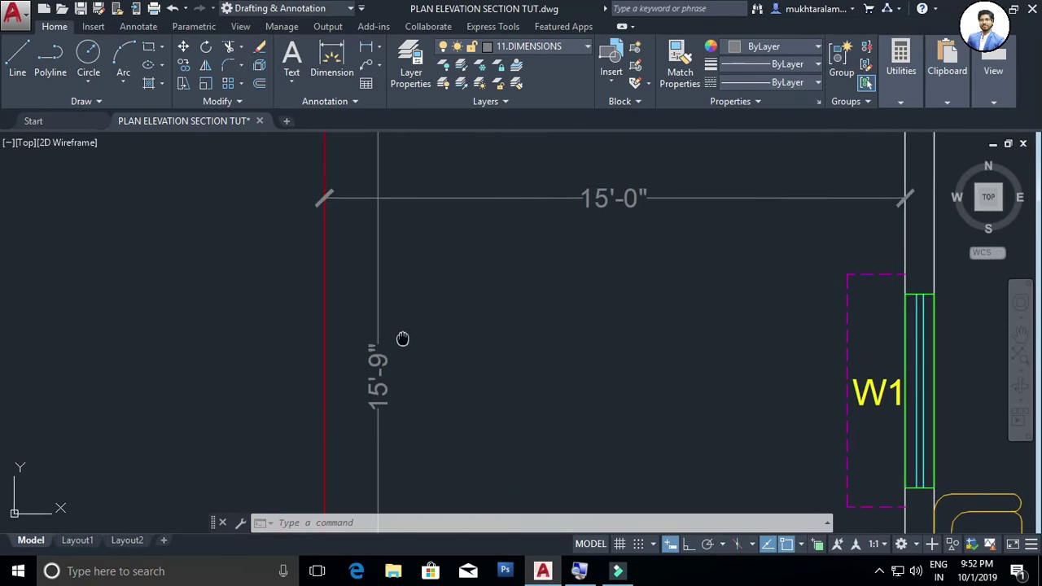
pyautogui.scroll(-1, 374, 407)
pyautogui.scroll(-2, 246, 367)
pyautogui.scroll(-2, 453, 337)
# Start a new blank drawing, Drawing2, from the Start tab
pyautogui.scroll(-2, 499, 314)
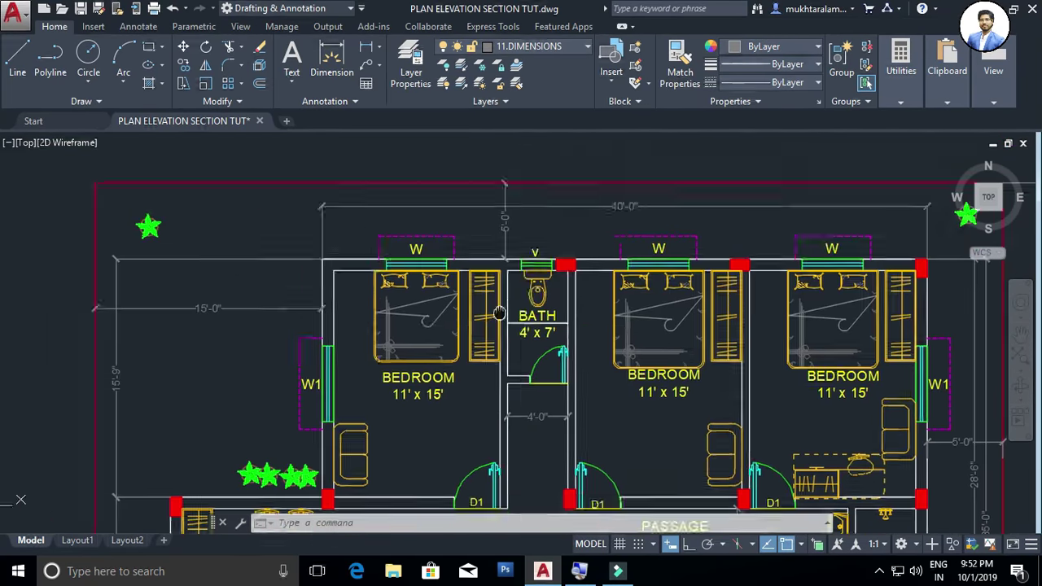
pyautogui.scroll(-2, 499, 313)
pyautogui.moveTo(521, 407); pyautogui.dragTo(537, 293, button='middle')
pyautogui.moveTo(570, 324)
pyautogui.mouseDown(button='middle')
pyautogui.moveTo(596, 356)
pyautogui.moveTo(707, 397)
pyautogui.mouseUp(button='middle')
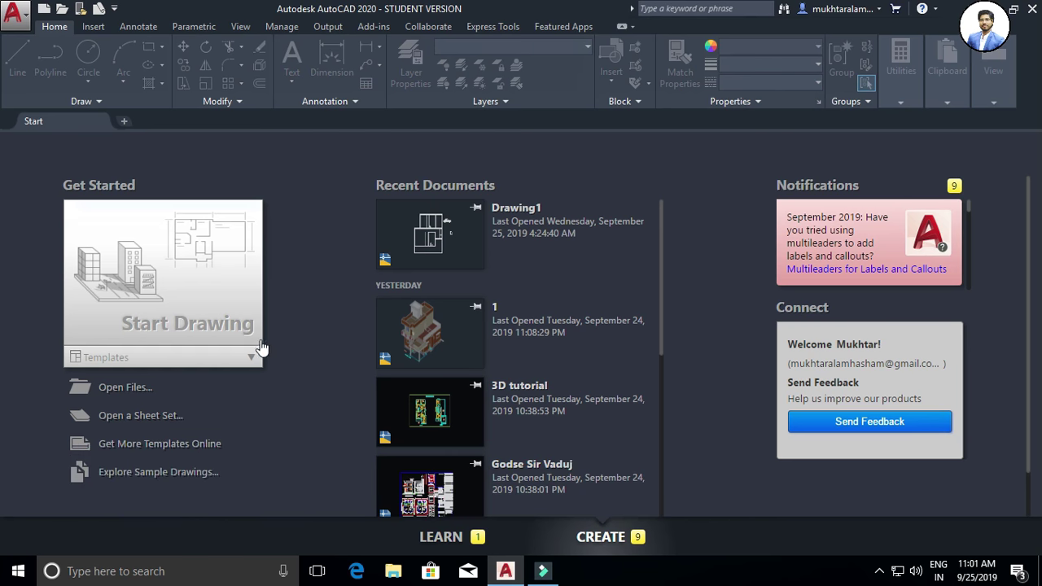
pyautogui.click(193, 325)
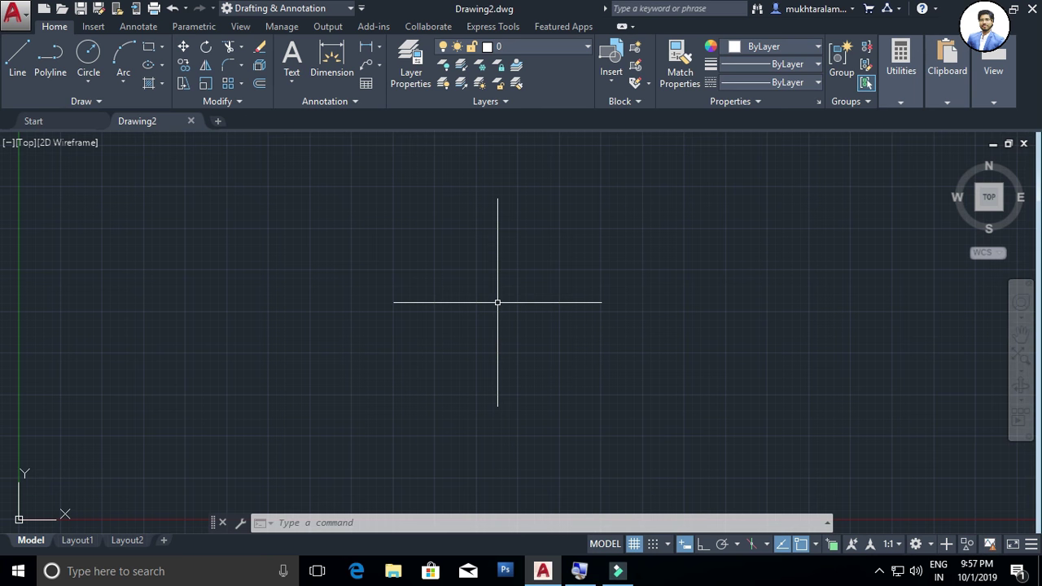
# Use UN to set Architectural length units with 0'-0 1/4" precision
pyautogui.write('un')
pyautogui.press('Return')
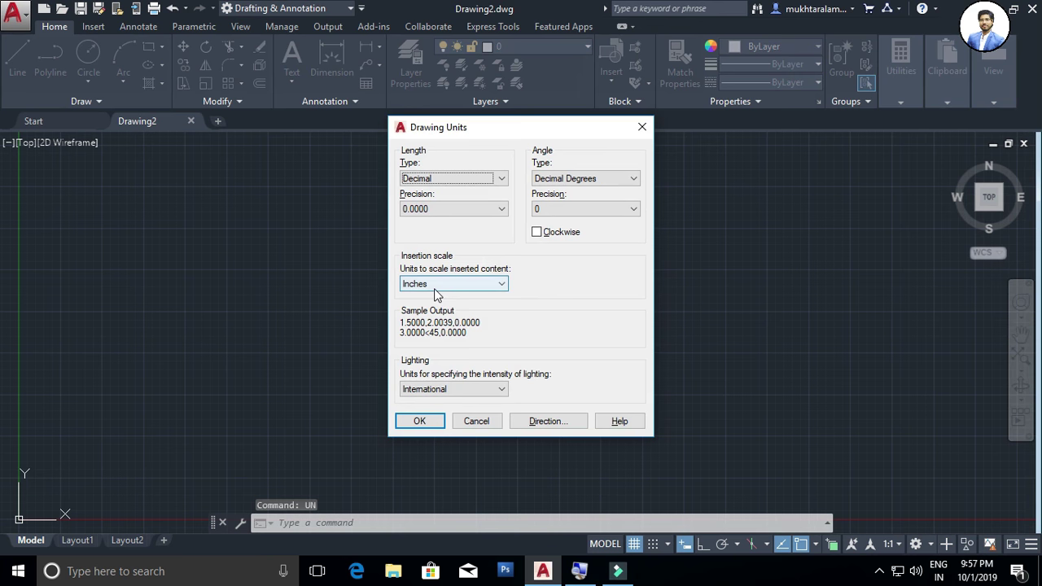
pyautogui.click(437, 181)
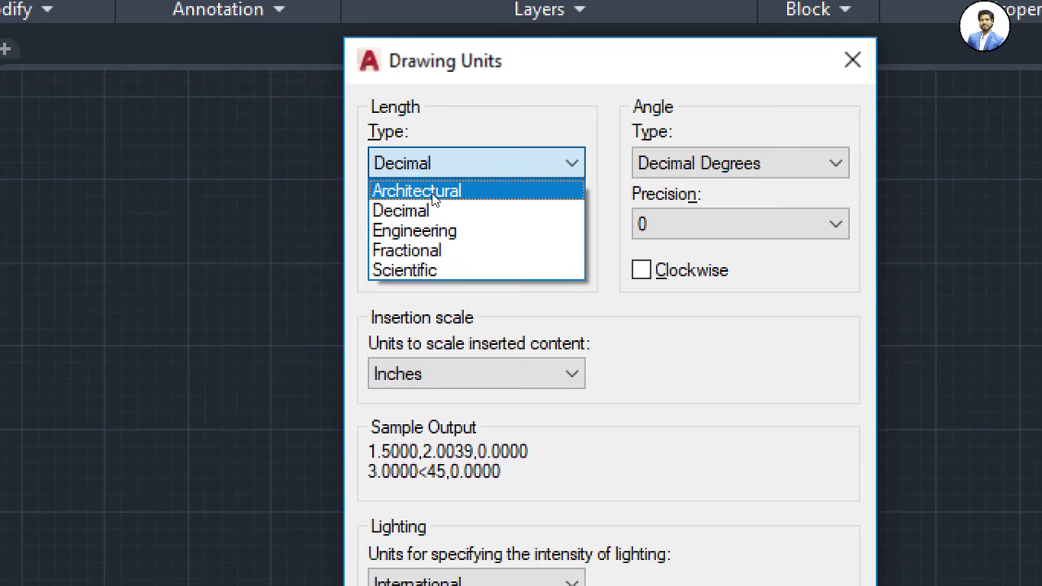
pyautogui.click(434, 199)
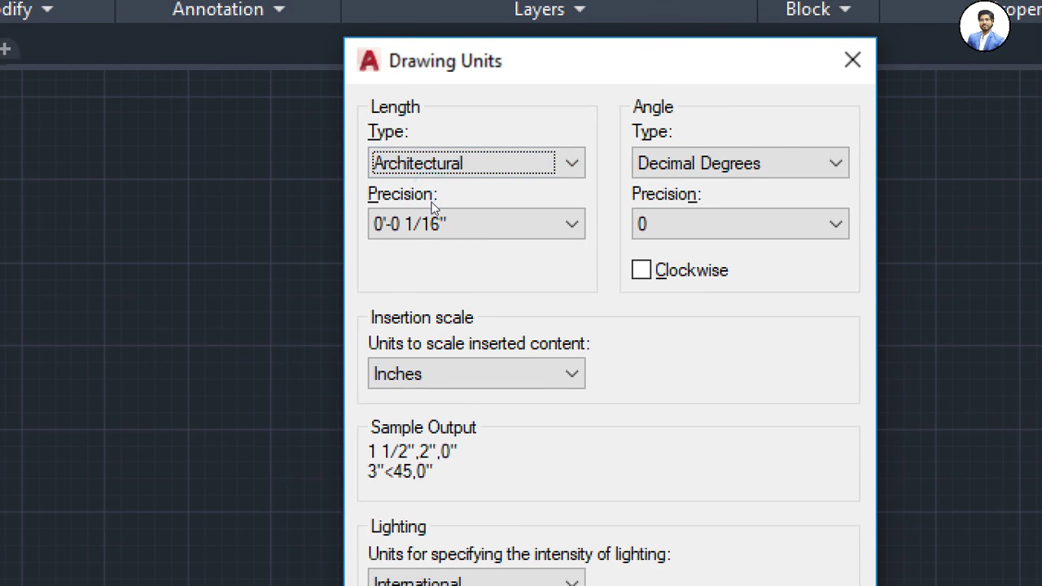
pyautogui.click(432, 220)
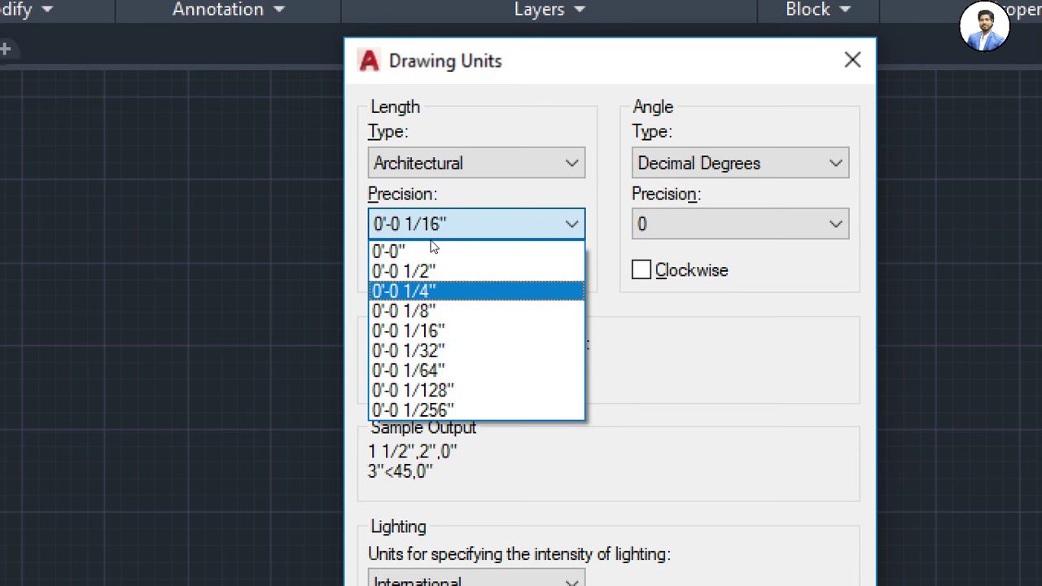
pyautogui.press('Return')
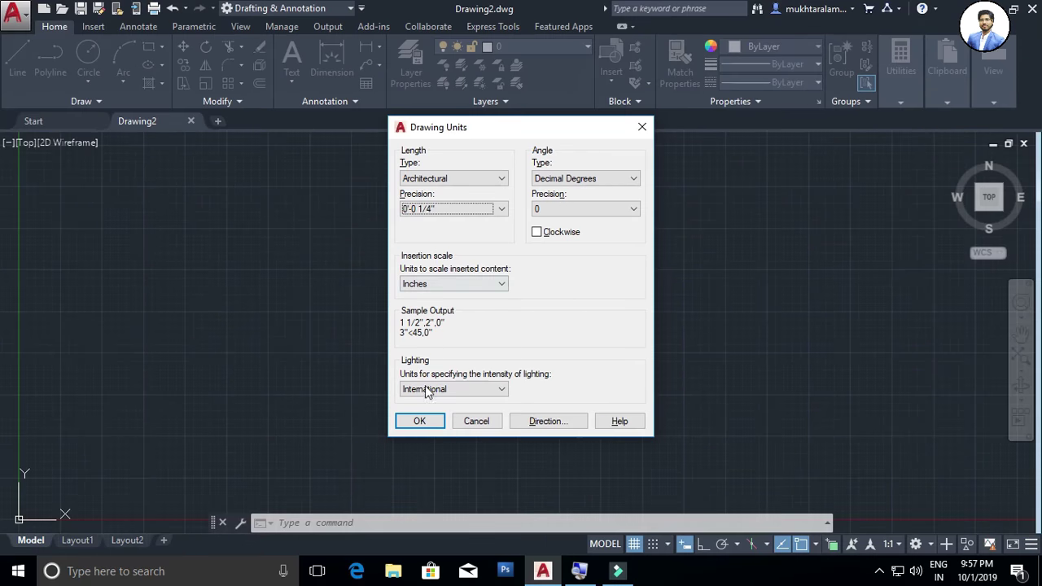
pyautogui.click(419, 422)
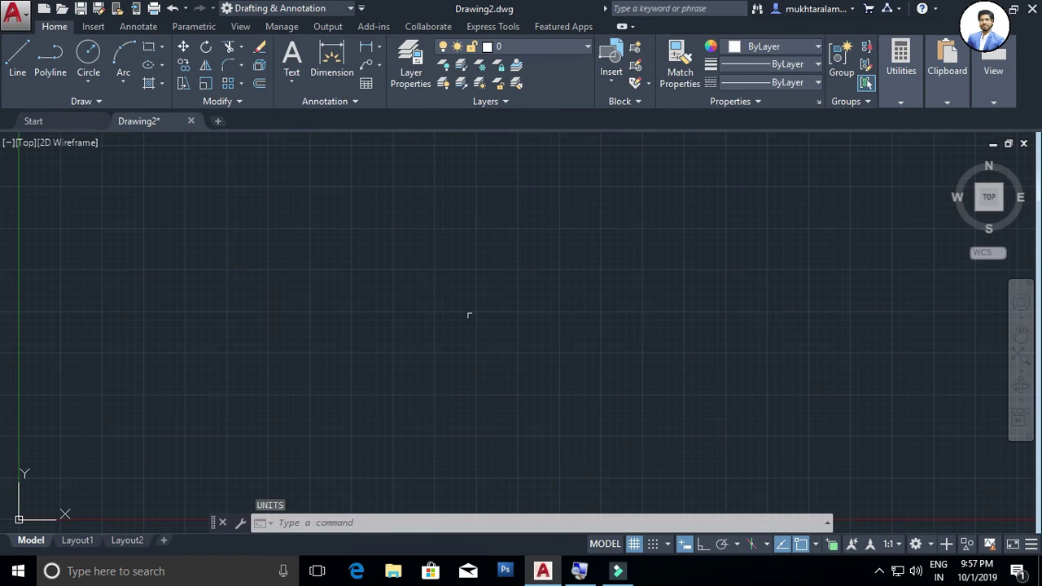
# Run LIMITS with lower-left corner 0,0 and upper-right corner 100',100'
pyautogui.write('L')
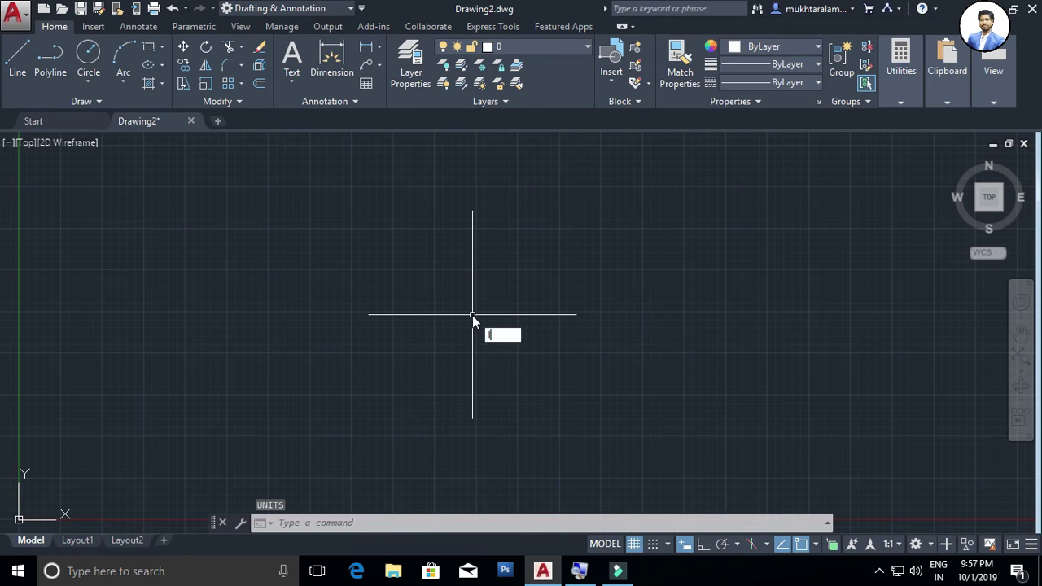
pyautogui.write('IM')
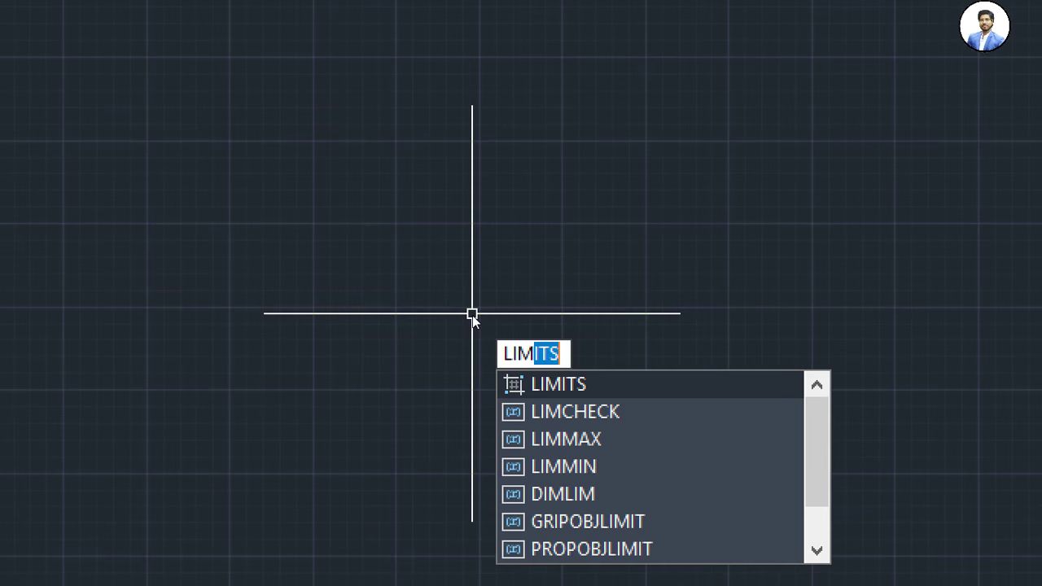
pyautogui.press('Return')
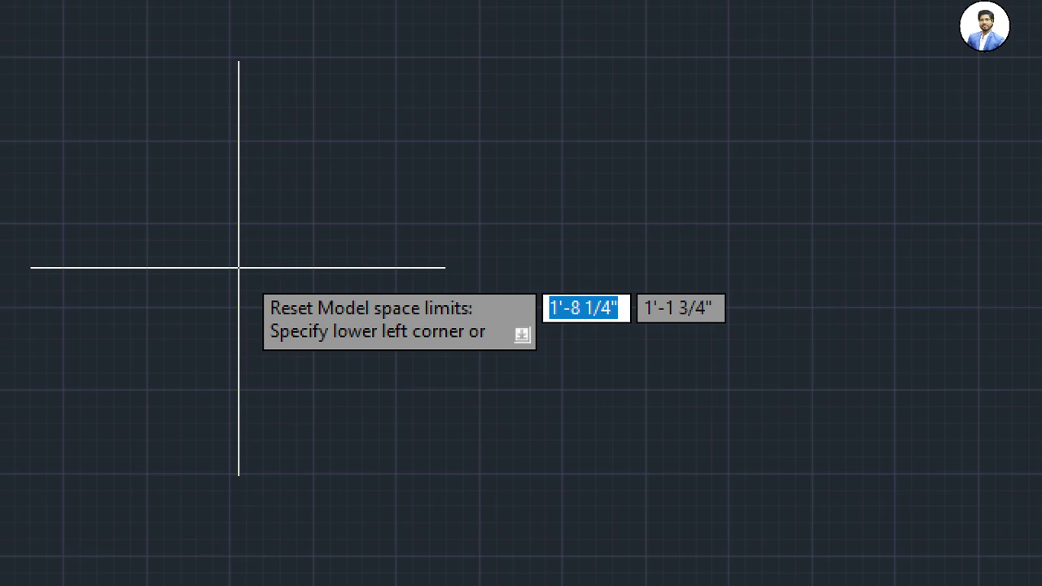
pyautogui.write('0')
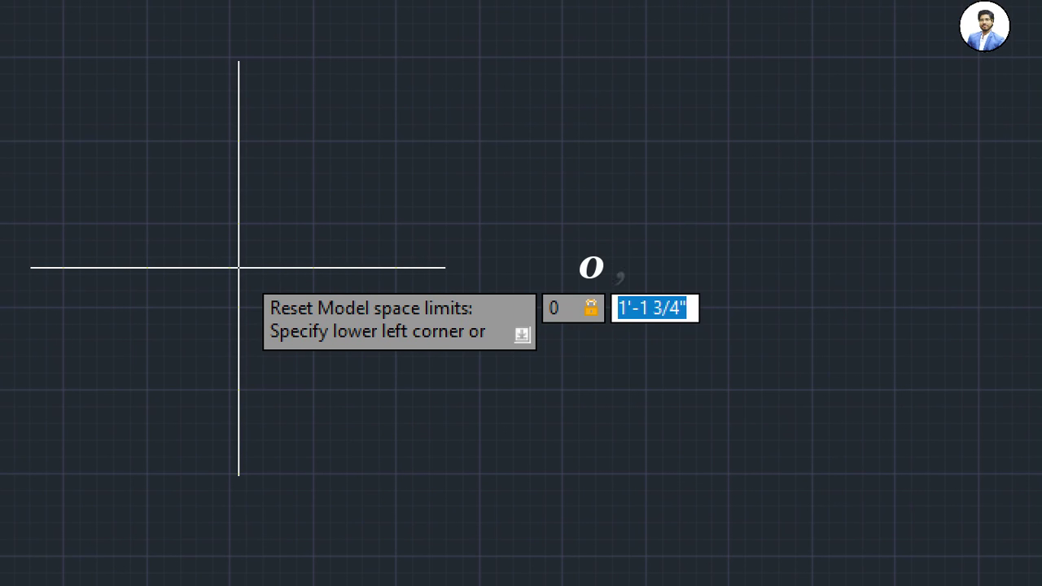
pyautogui.write(',0')
pyautogui.press('Return')
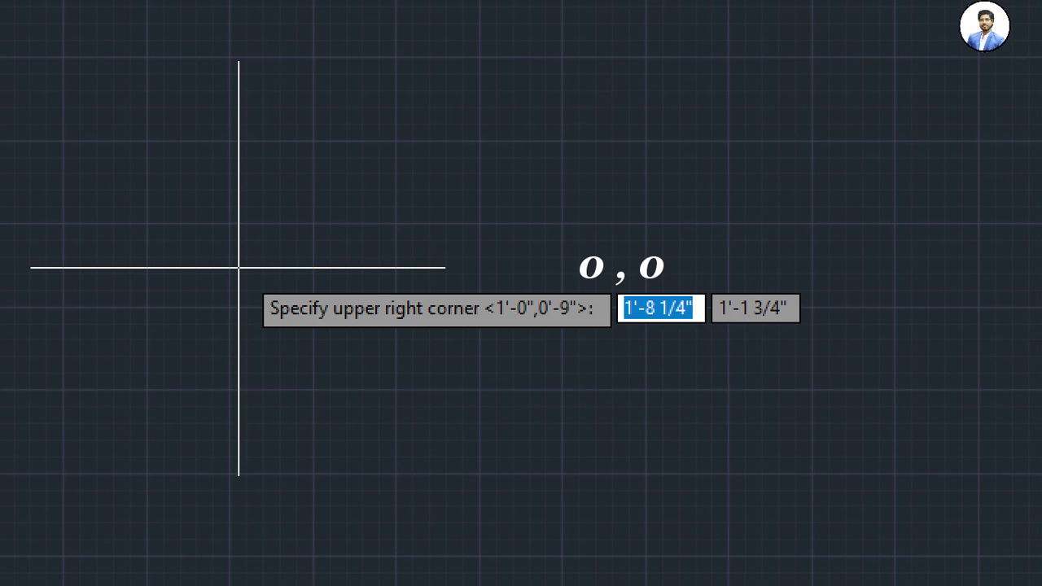
pyautogui.write("100'")
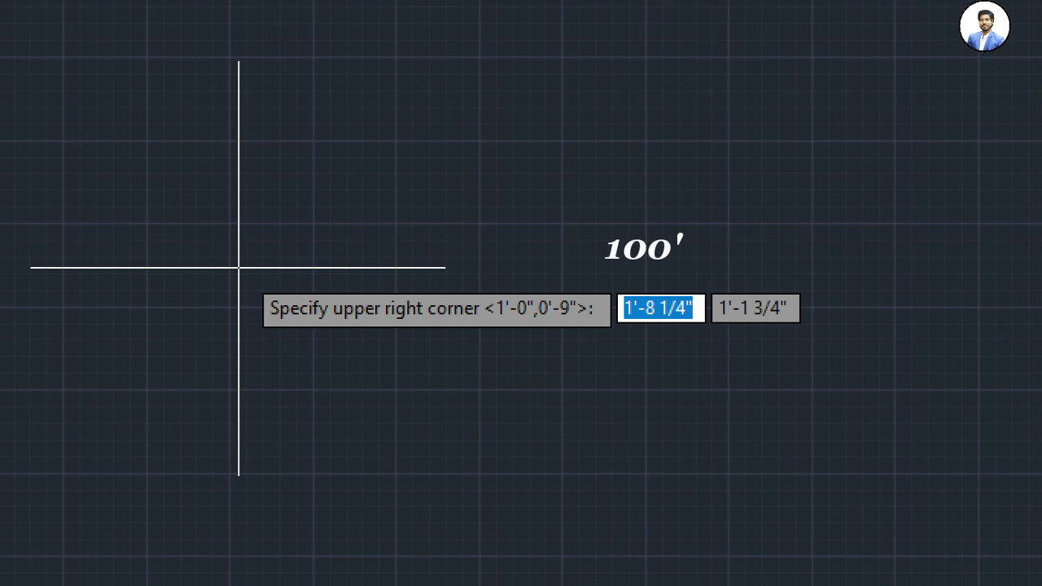
pyautogui.write(",100'")
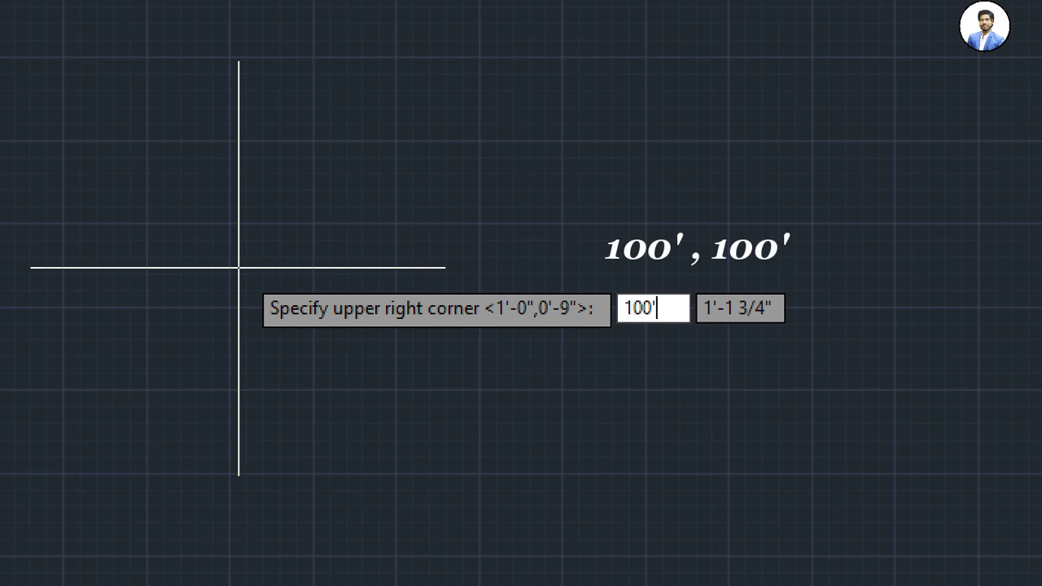
pyautogui.press('Tab')
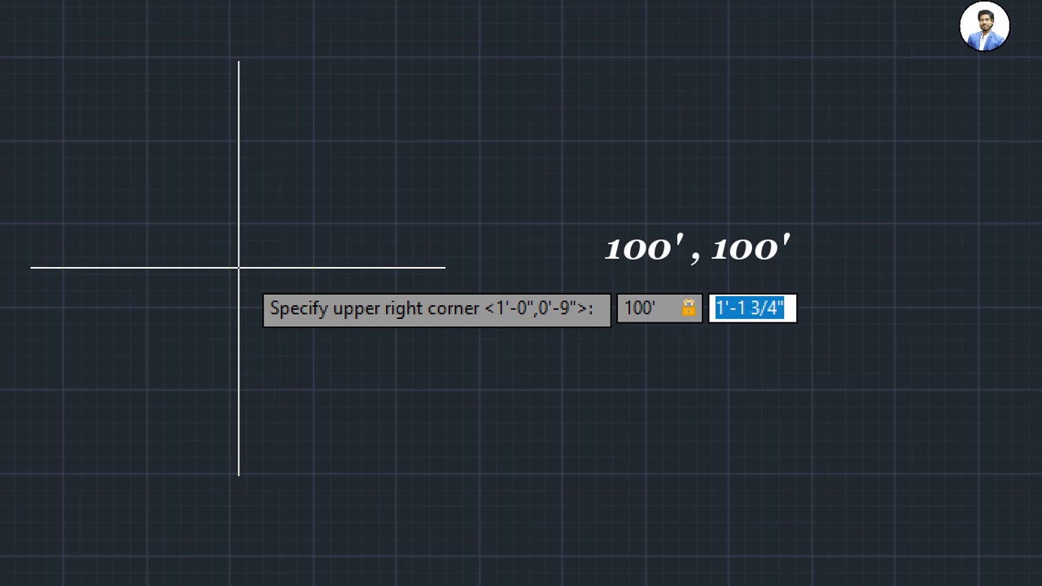
pyautogui.write("100'")
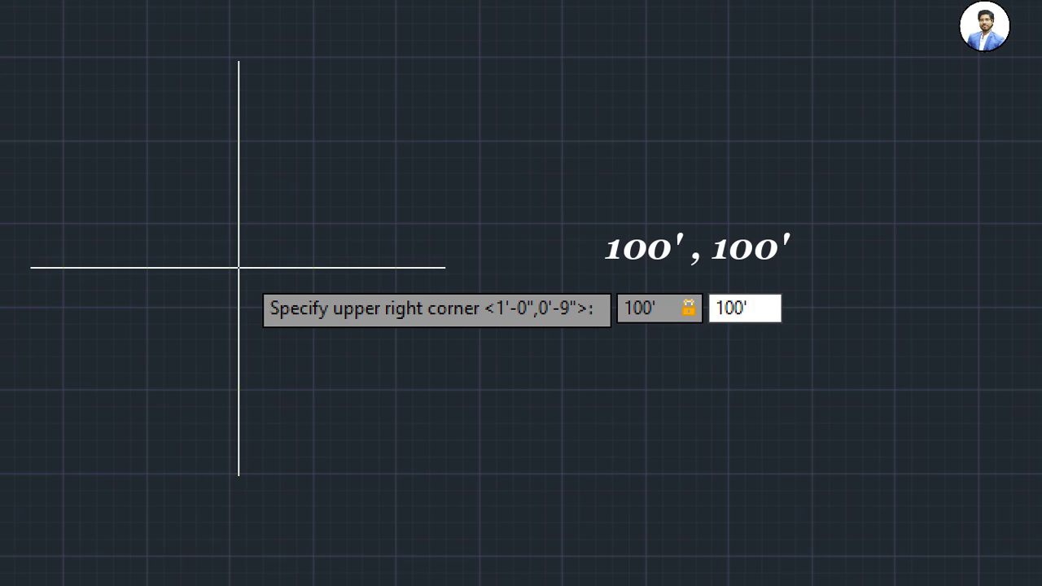
pyautogui.press('Return')
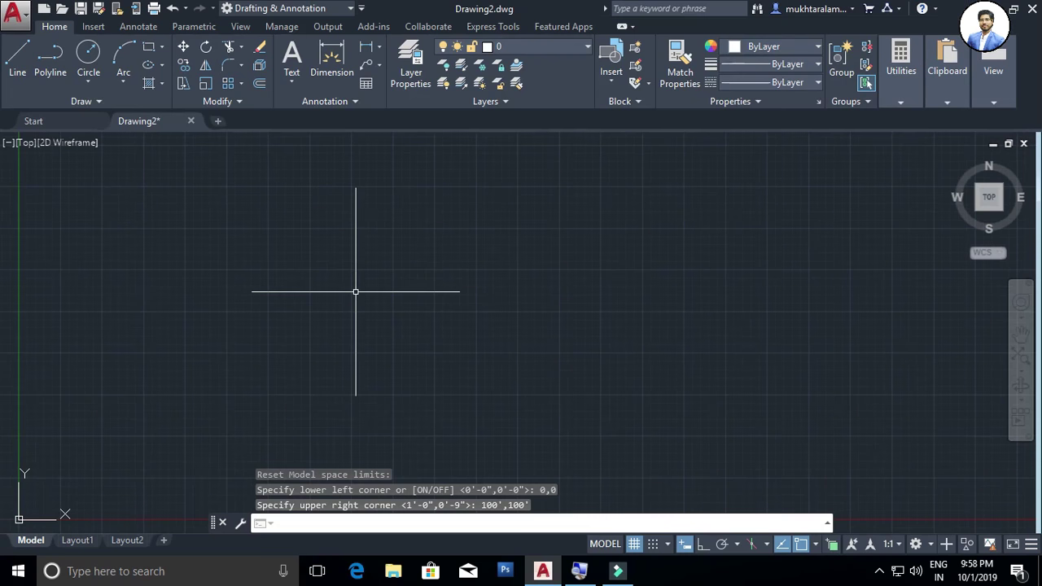
# Zoom All to the 100',100' limits, turn the grid off with F7, and enable Ortho
pyautogui.write('Z')
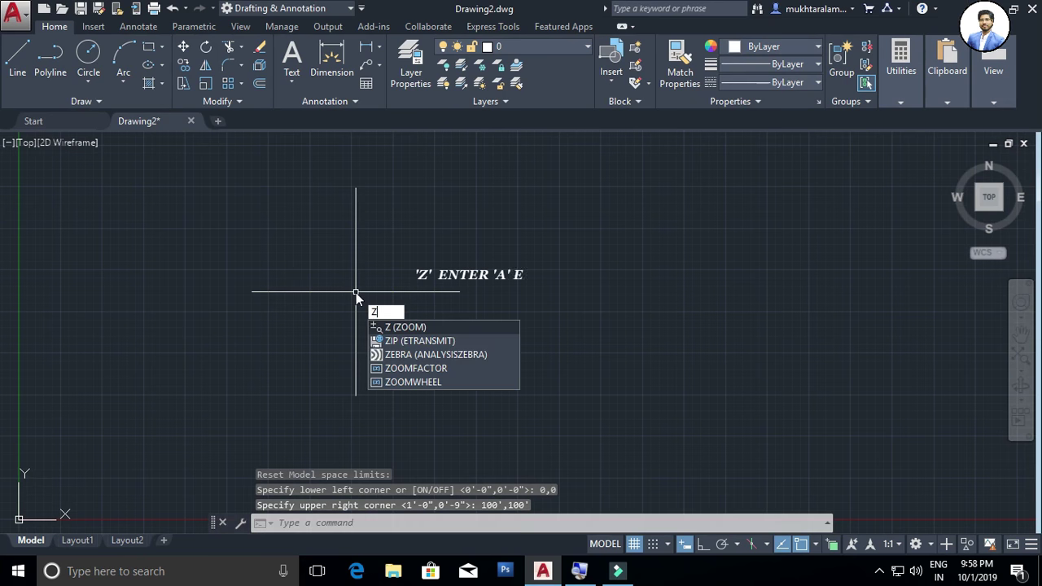
pyautogui.press('Return')
pyautogui.write('a')
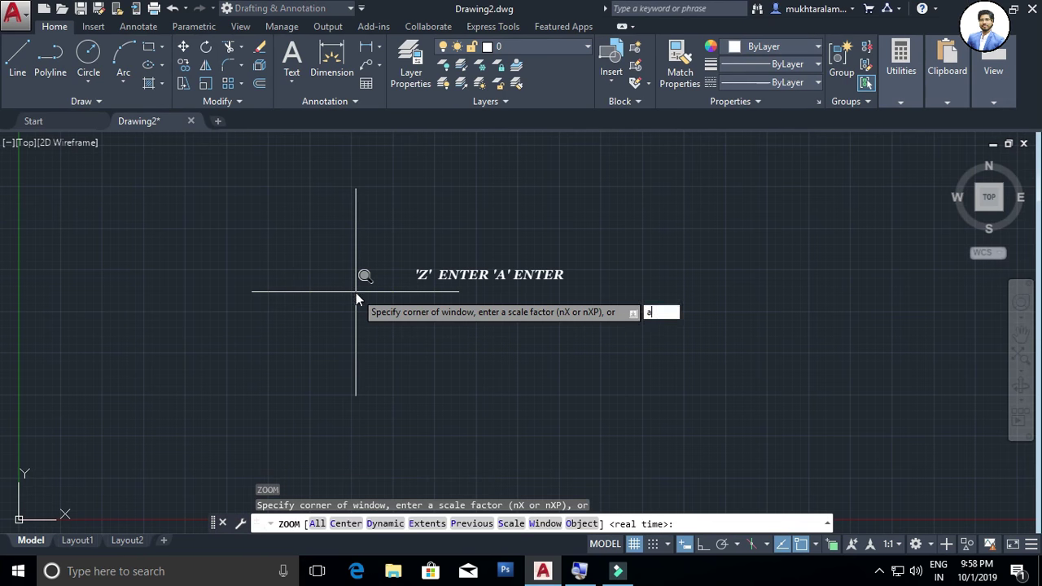
pyautogui.press('Return')
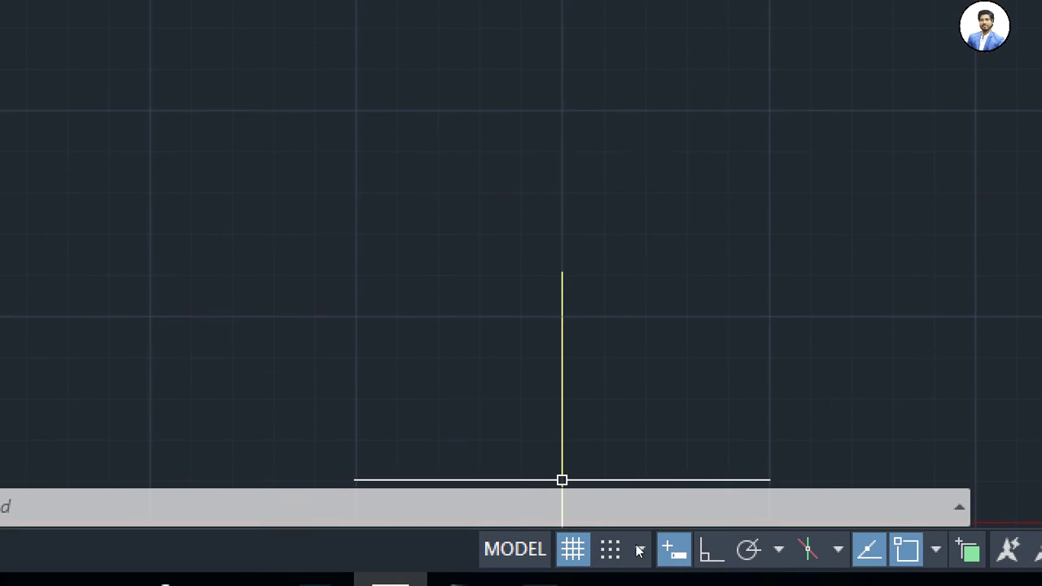
pyautogui.press('F7')
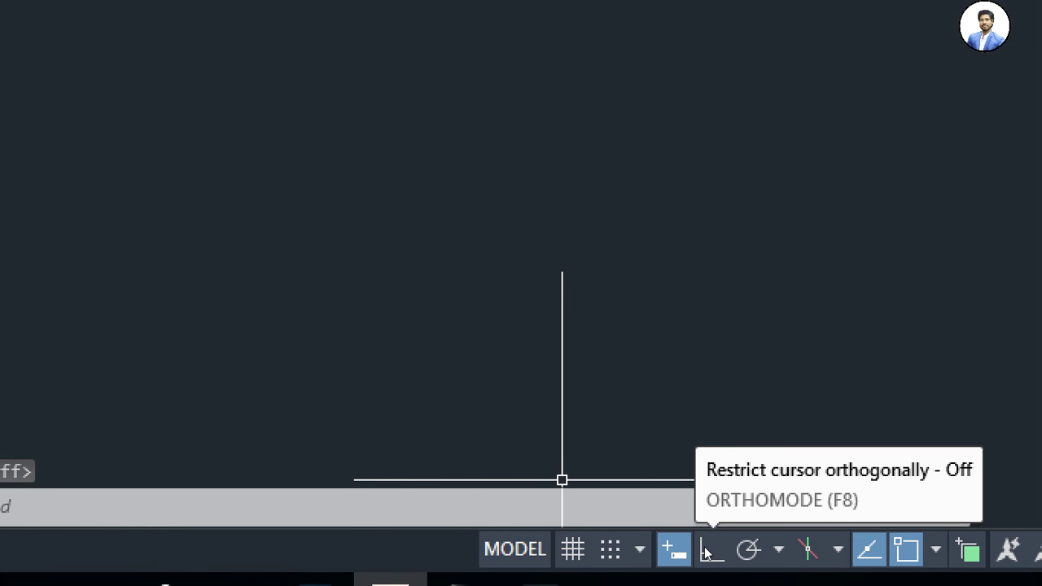
pyautogui.click(707, 554)
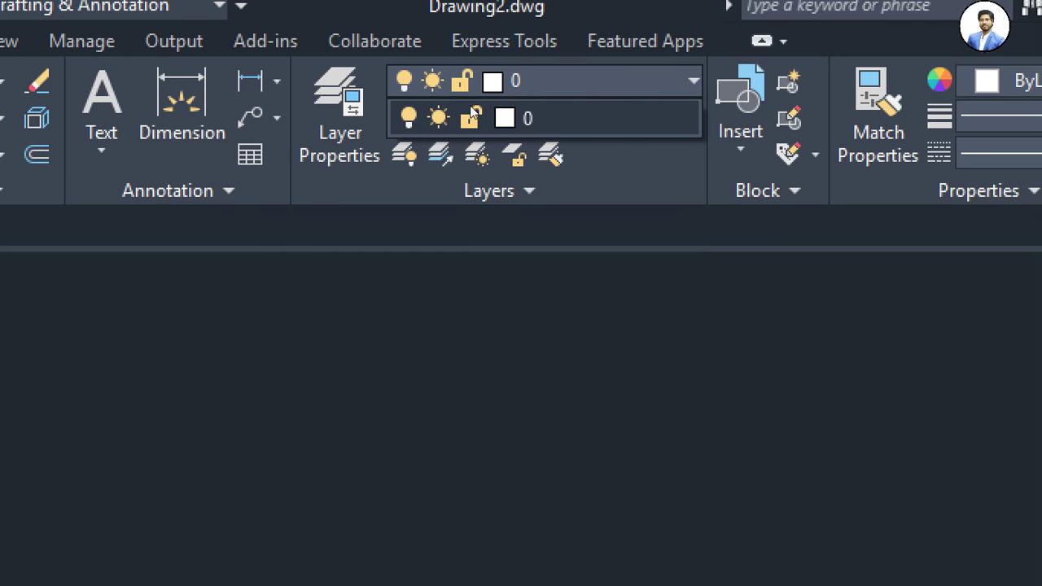
# Open the Layer Properties Manager from the Home tab's Layers panel
pyautogui.click(416, 78)
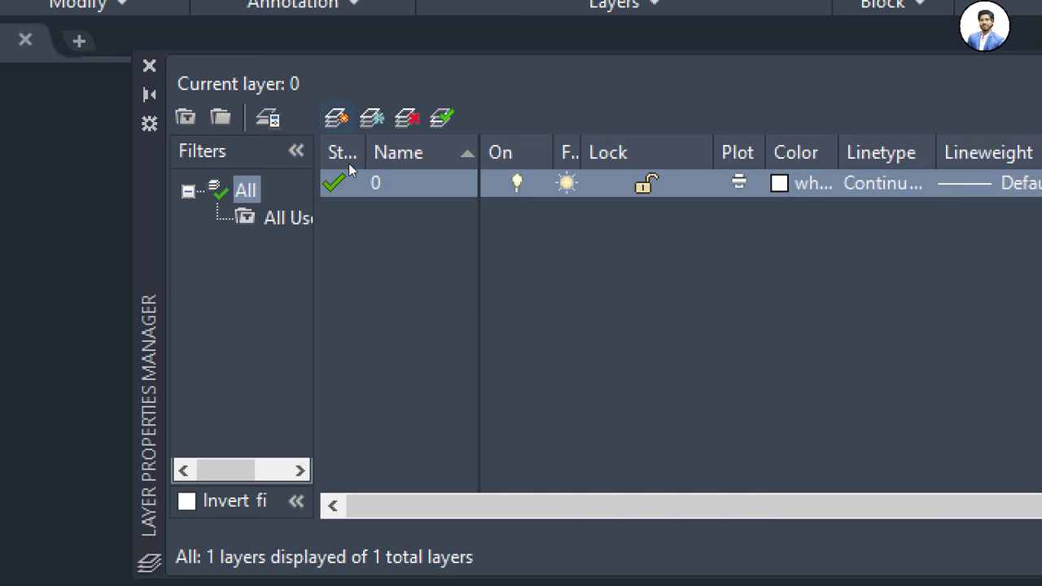
# Create a new layer named 1.WALL and widen the Linetype column
pyautogui.click(336, 118)
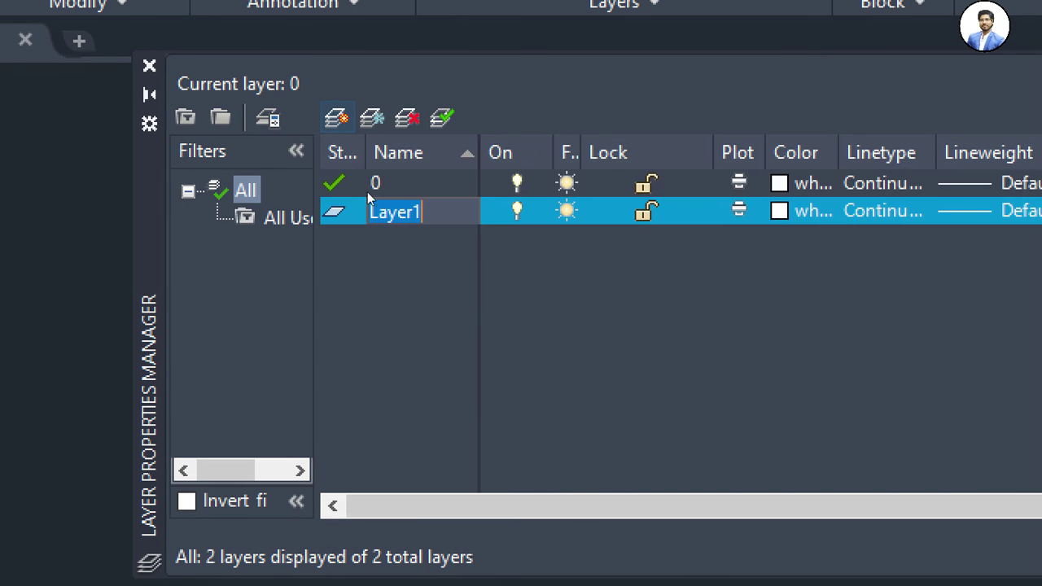
pyautogui.click(386, 220)
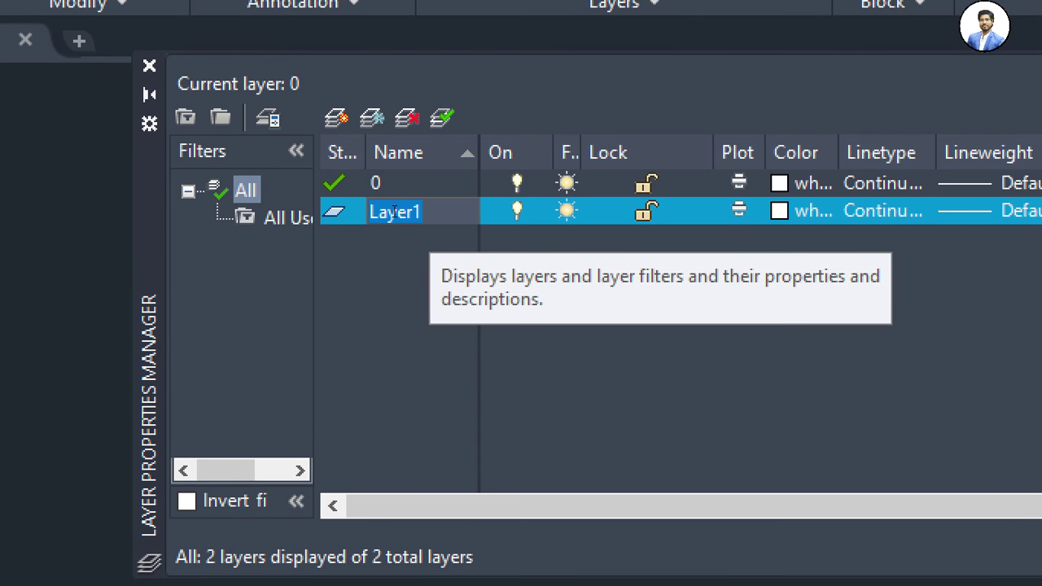
pyautogui.write('1')
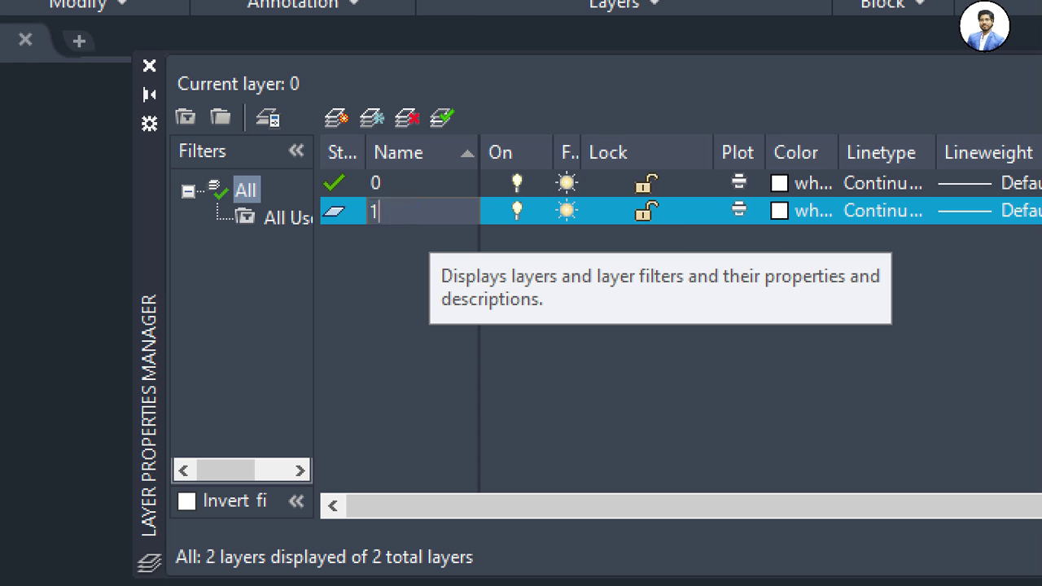
pyautogui.write('.')
pyautogui.write('WAL')
pyautogui.write('L')
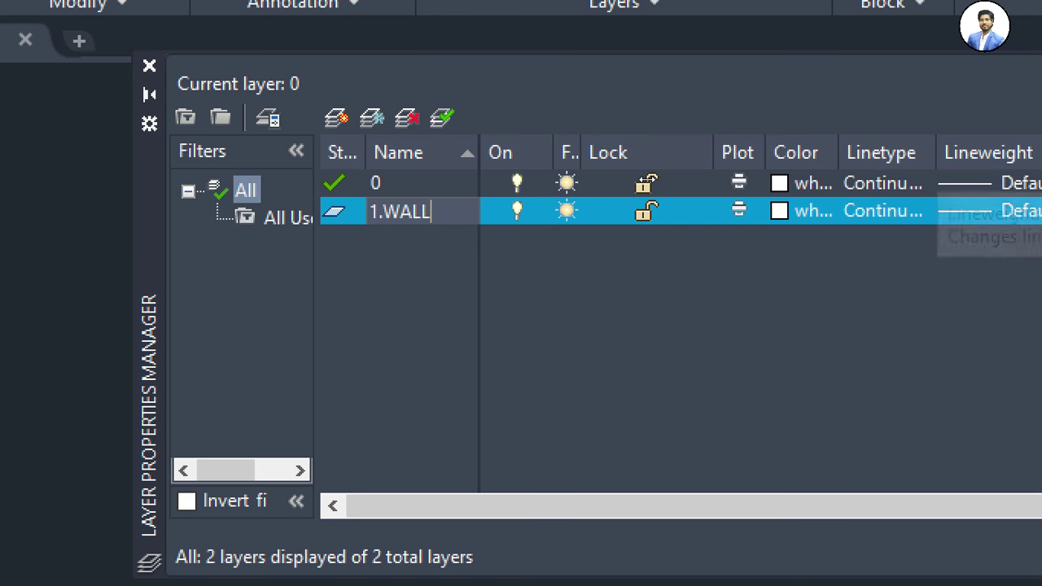
pyautogui.click(647, 183)
pyautogui.click(663, 174)
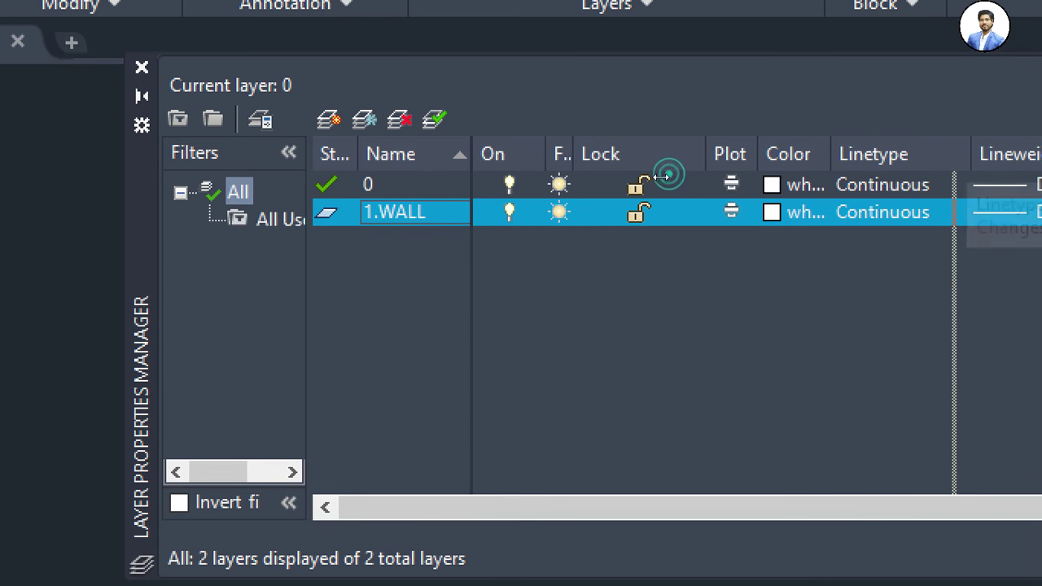
pyautogui.click(647, 176)
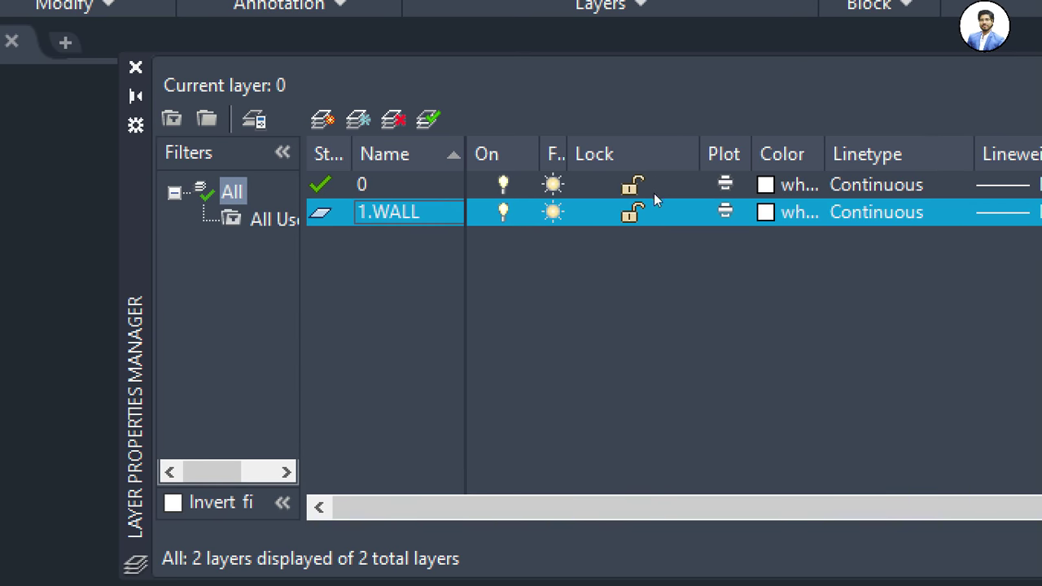
pyautogui.click(632, 210)
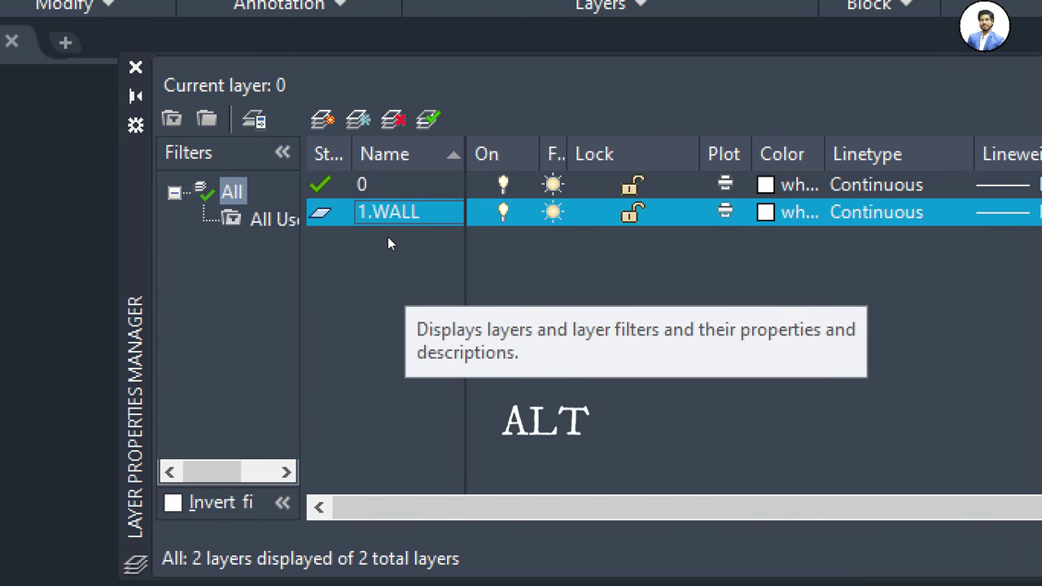
# Add a second layer named 2.DOOR and bring up its colour selection
pyautogui.hotkey('alt', 'n')
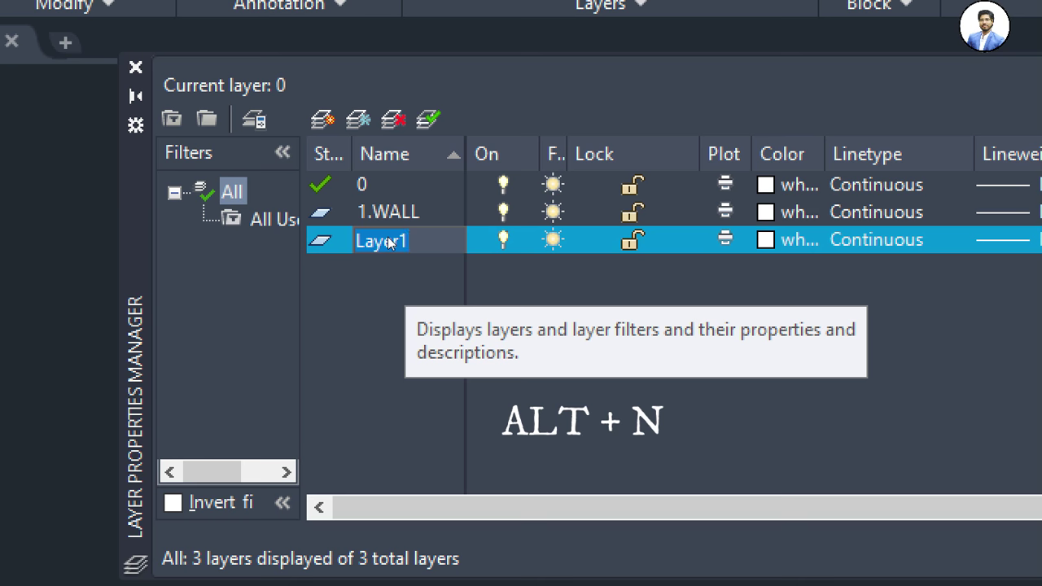
pyautogui.press('Return')
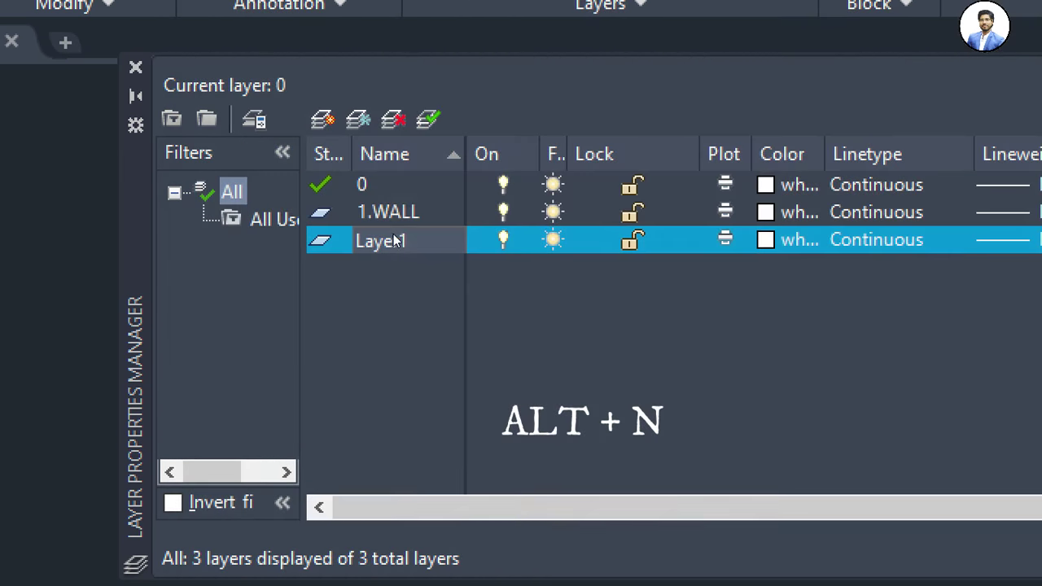
pyautogui.click(394, 241)
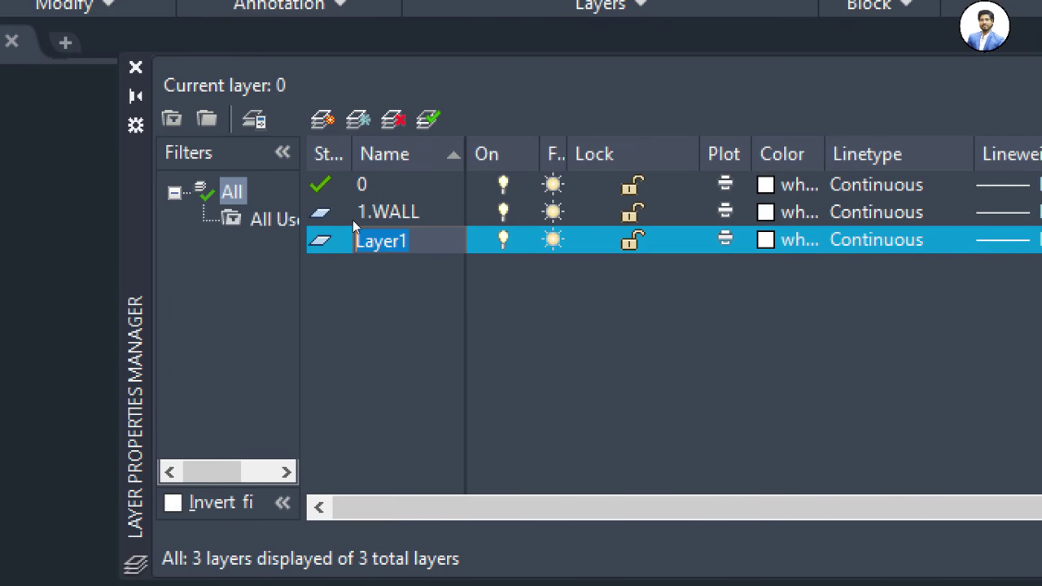
pyautogui.write('2.')
pyautogui.write('DO')
pyautogui.write('OR')
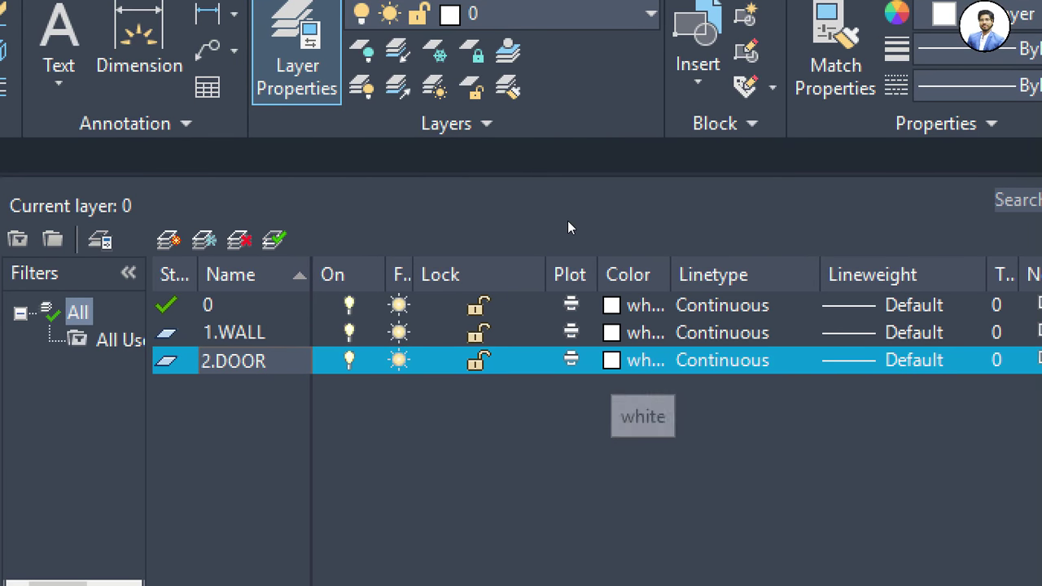
pyautogui.click(611, 360)
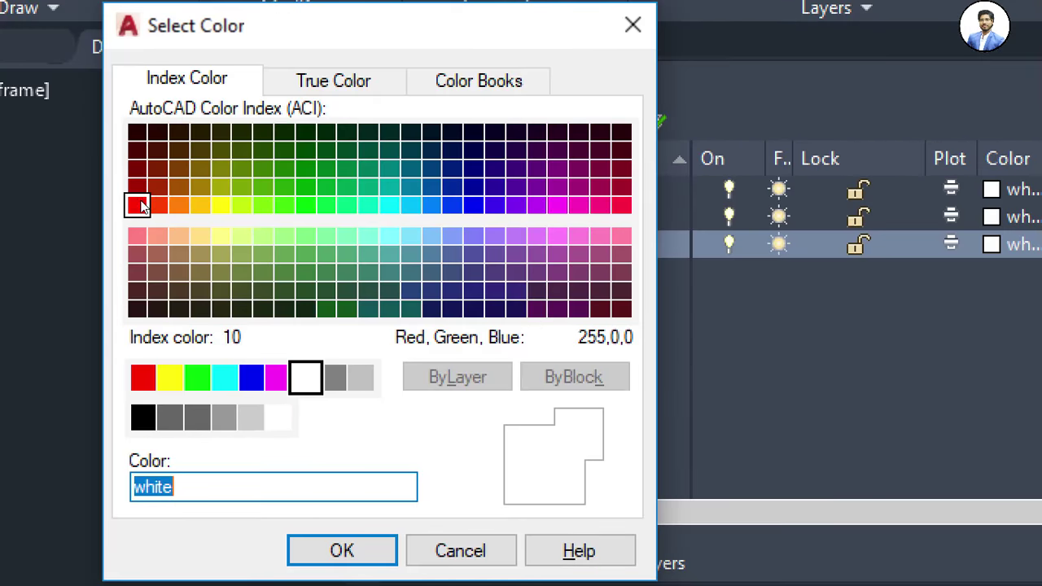
# Set the 2.DOOR layer colour to red
pyautogui.click(138, 205)
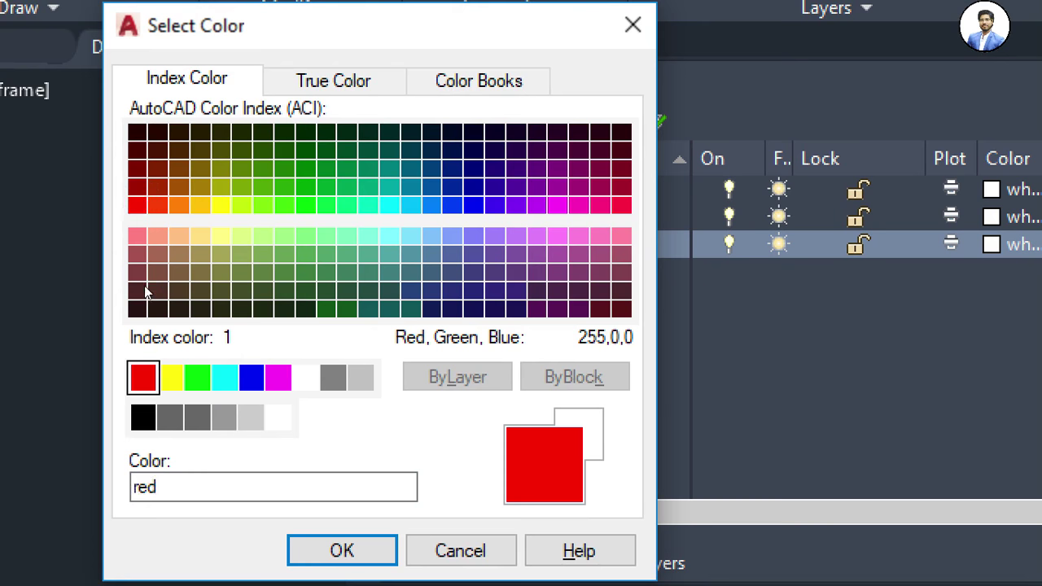
pyautogui.press('Return')
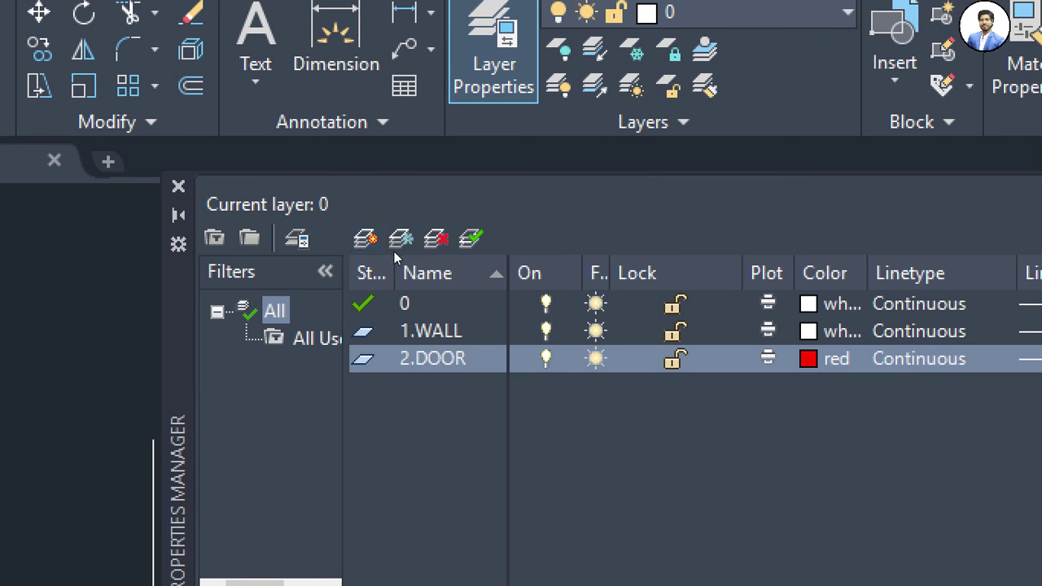
pyautogui.click(398, 217)
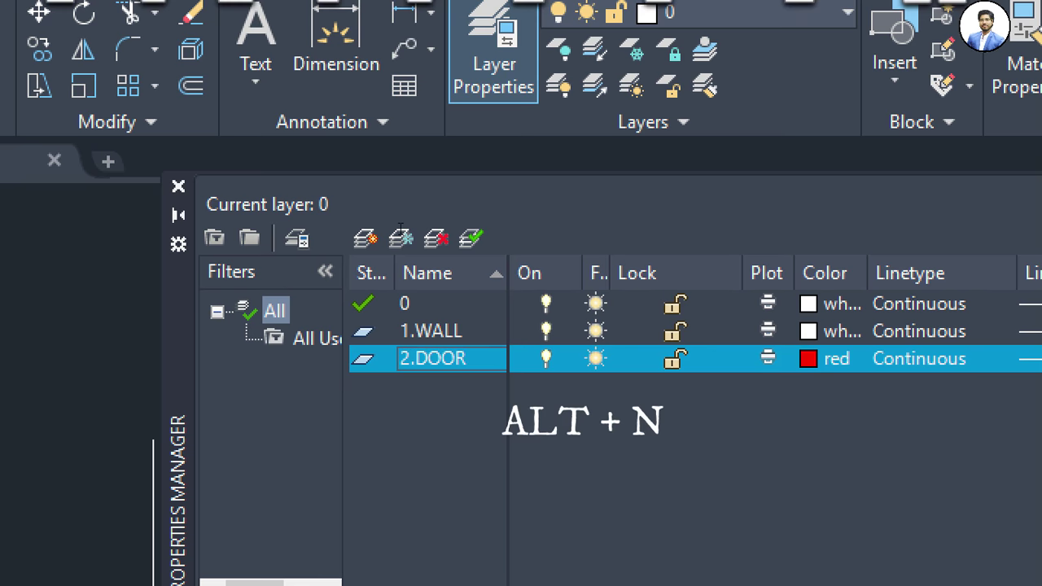
# Add a new layer named 3.WINDOWS coloured cyan
pyautogui.hotkey('alt', 'n')
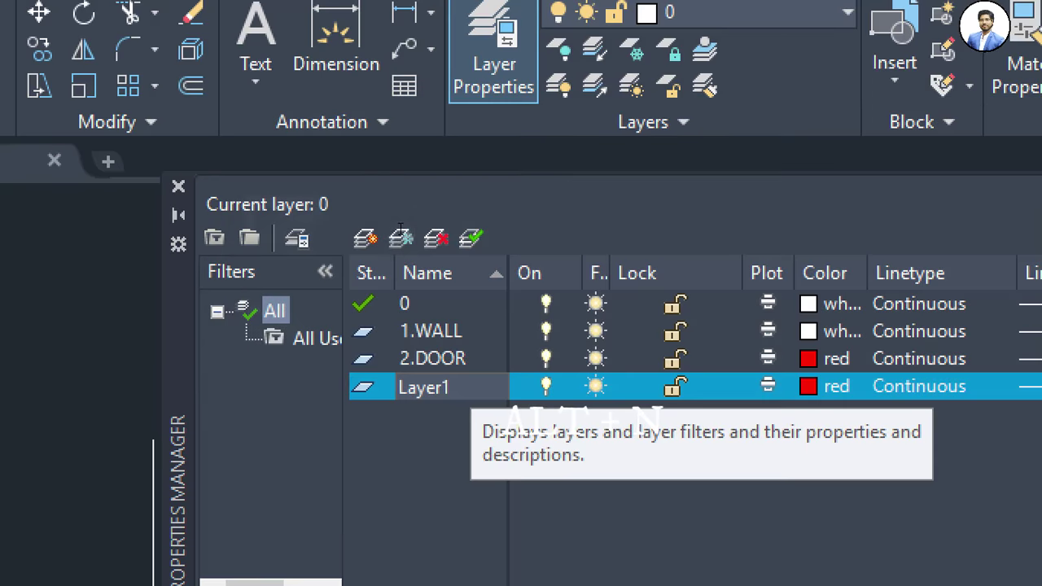
pyautogui.click(399, 228)
pyautogui.click(399, 233)
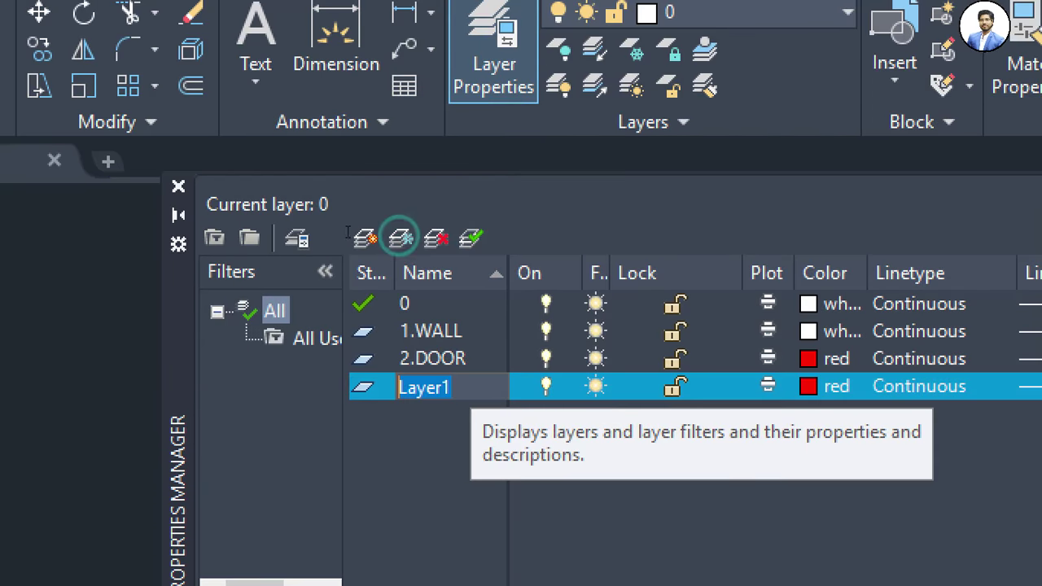
pyautogui.write('3.')
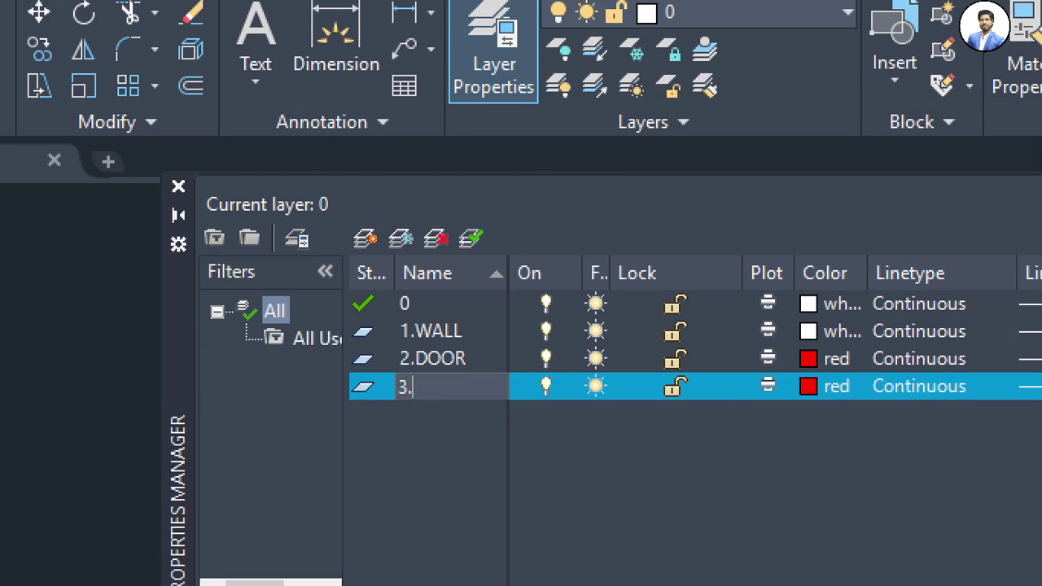
pyautogui.write('WI')
pyautogui.write('NDOWS')
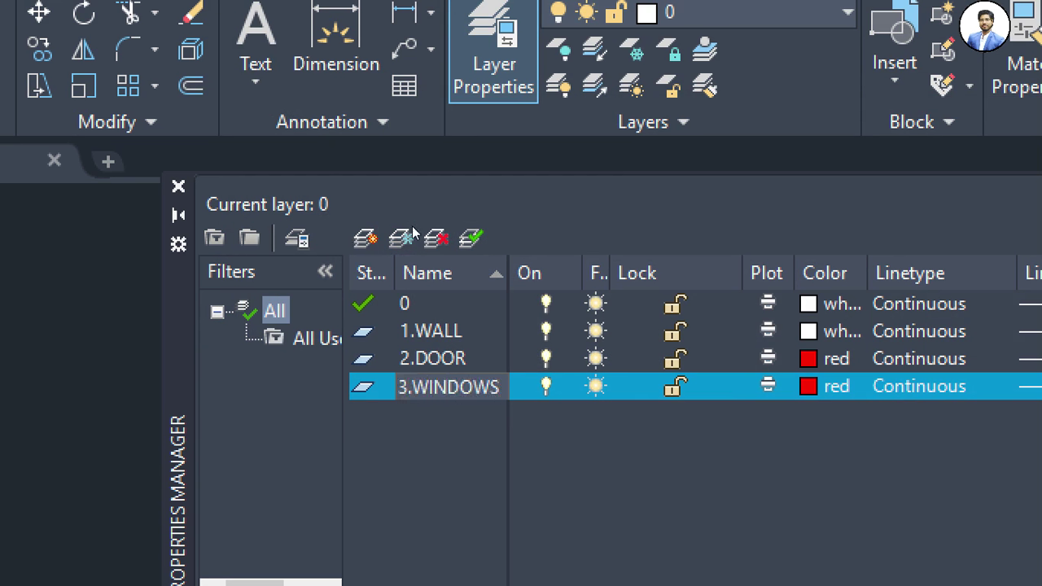
pyautogui.press('Return')
pyautogui.click(687, 369)
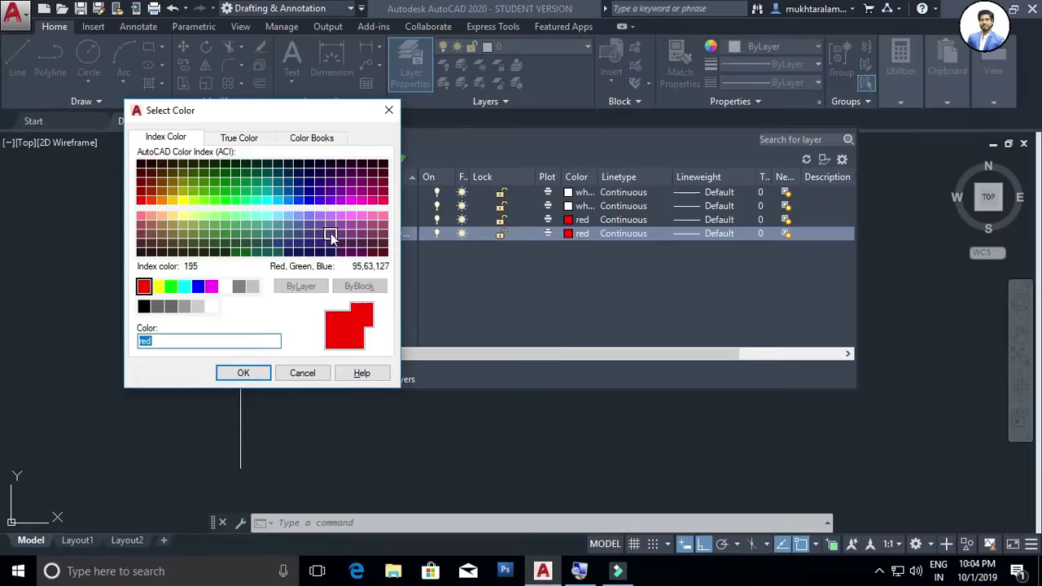
pyautogui.click(185, 289)
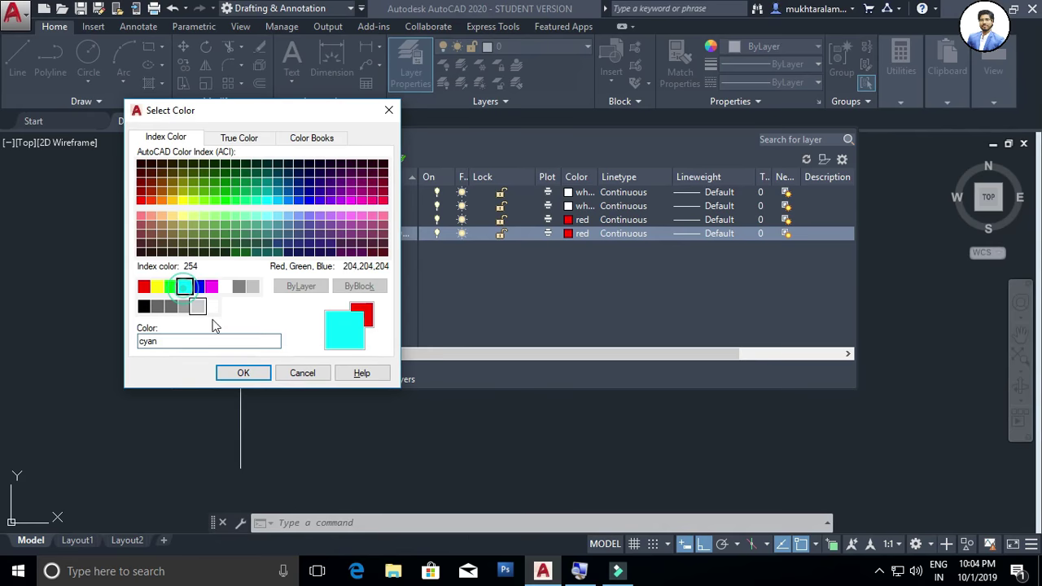
pyautogui.click(243, 373)
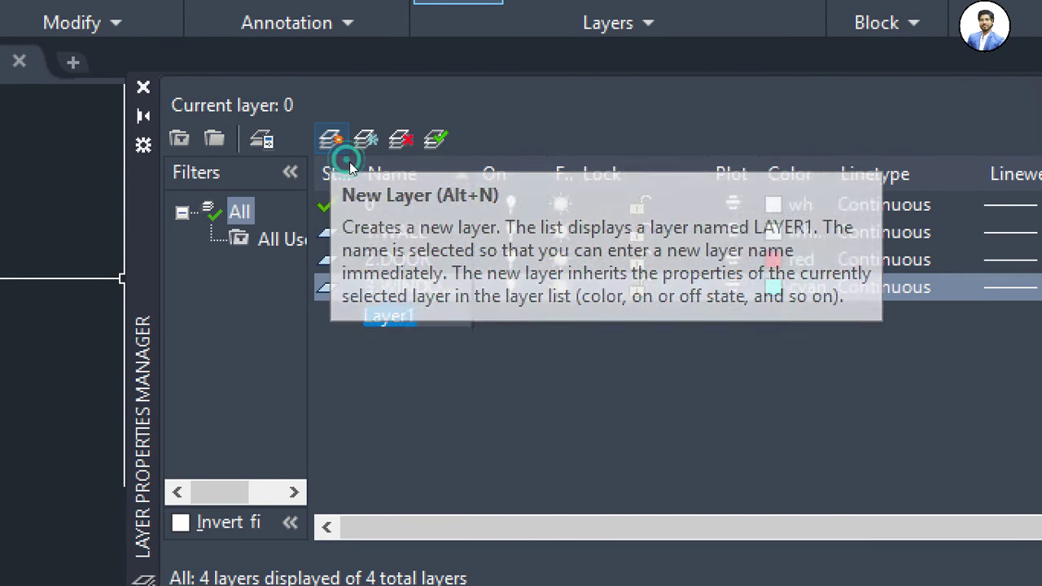
# Add a magenta layer named 4.CHAJJA and bring up its linetype choices
pyautogui.click(330, 139)
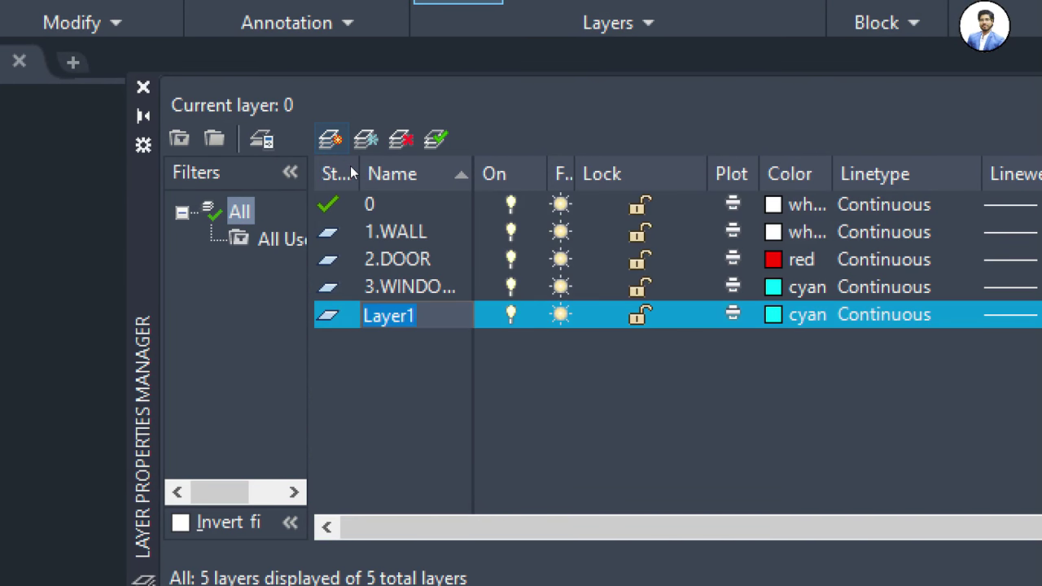
pyautogui.write('4.')
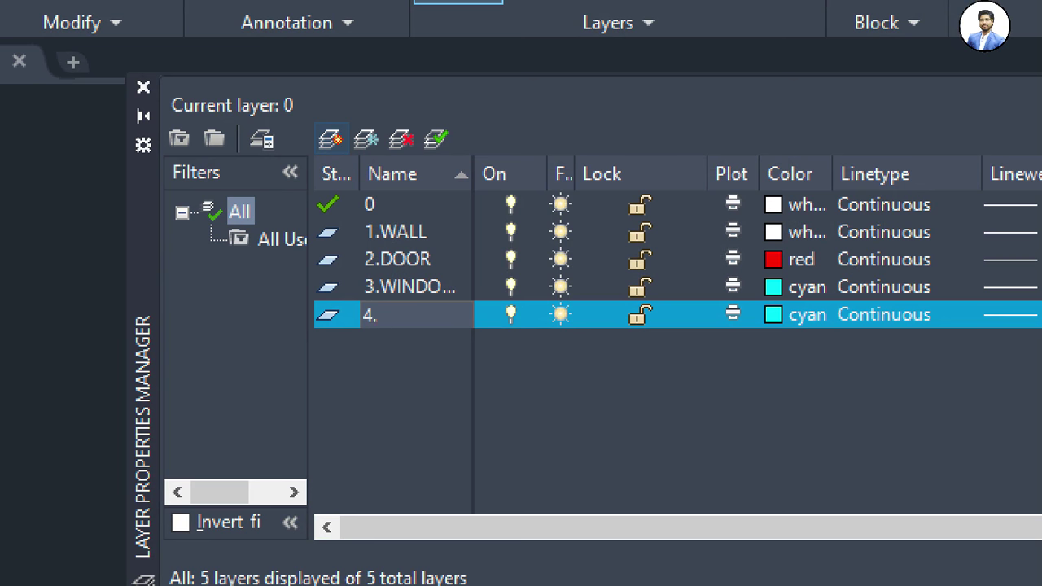
pyautogui.write('CH')
pyautogui.write('AJJA')
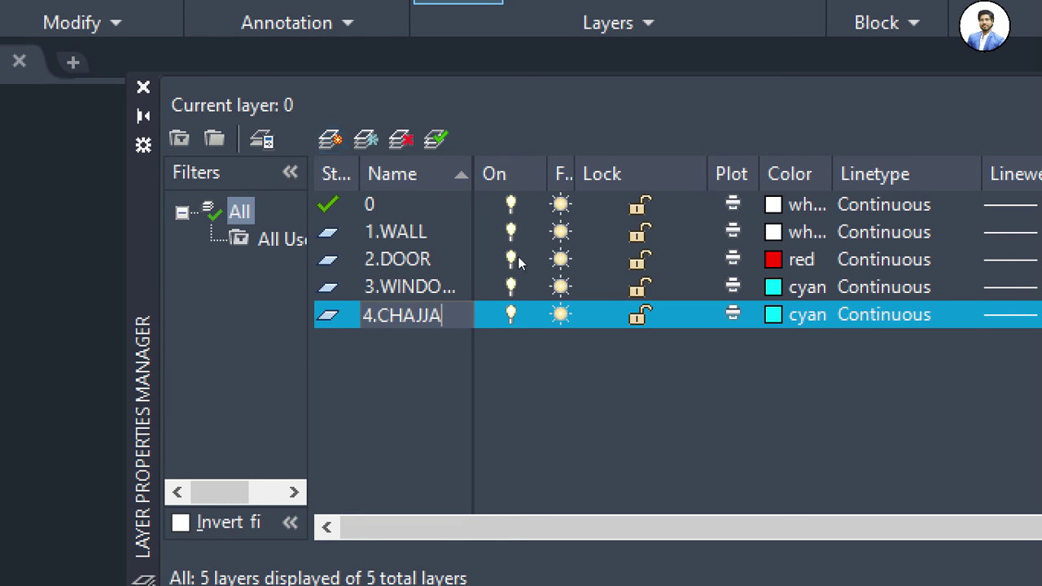
pyautogui.click(570, 249)
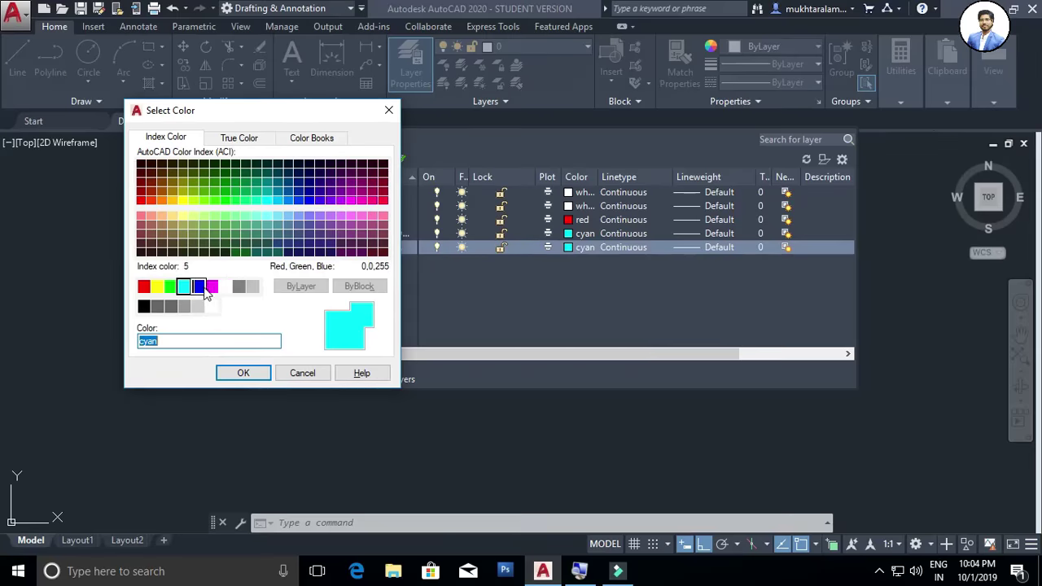
pyautogui.click(211, 286)
pyautogui.click(242, 373)
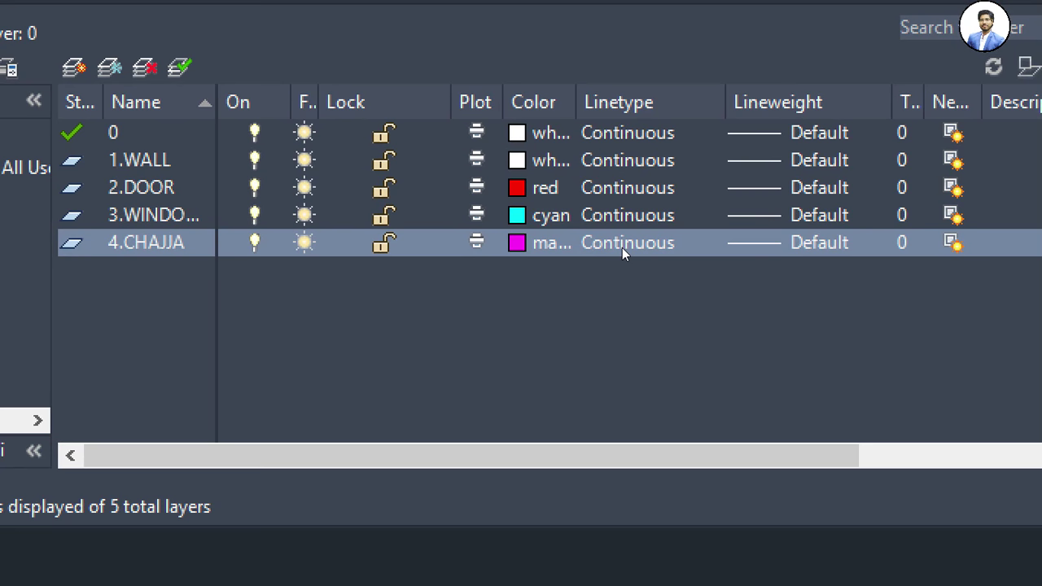
pyautogui.click(626, 247)
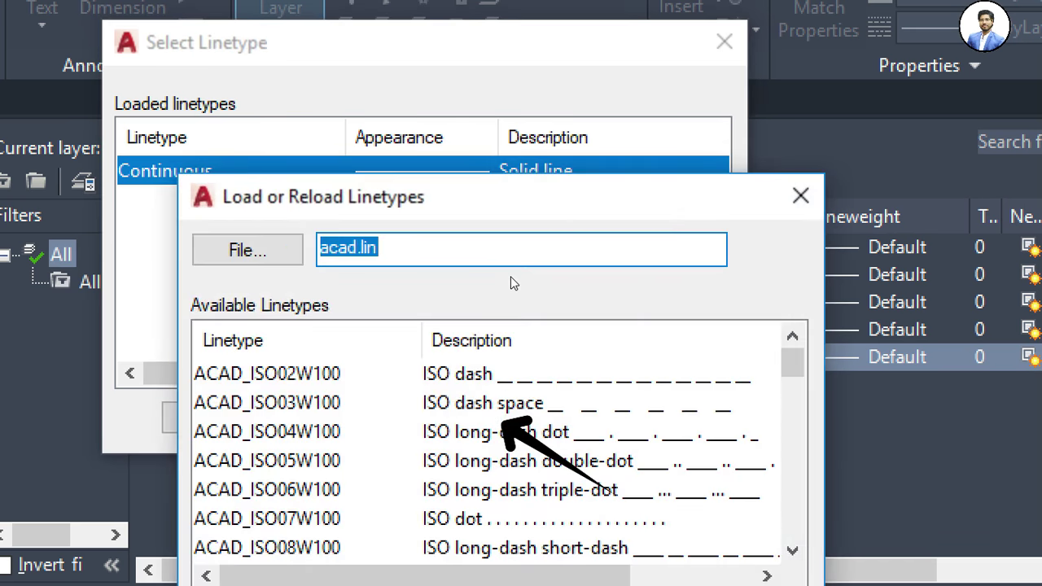
# Load the HIDDEN linetype from acad.lin and assign it to layer 4.CHAJJA
pyautogui.press('super')
pyautogui.press('super')
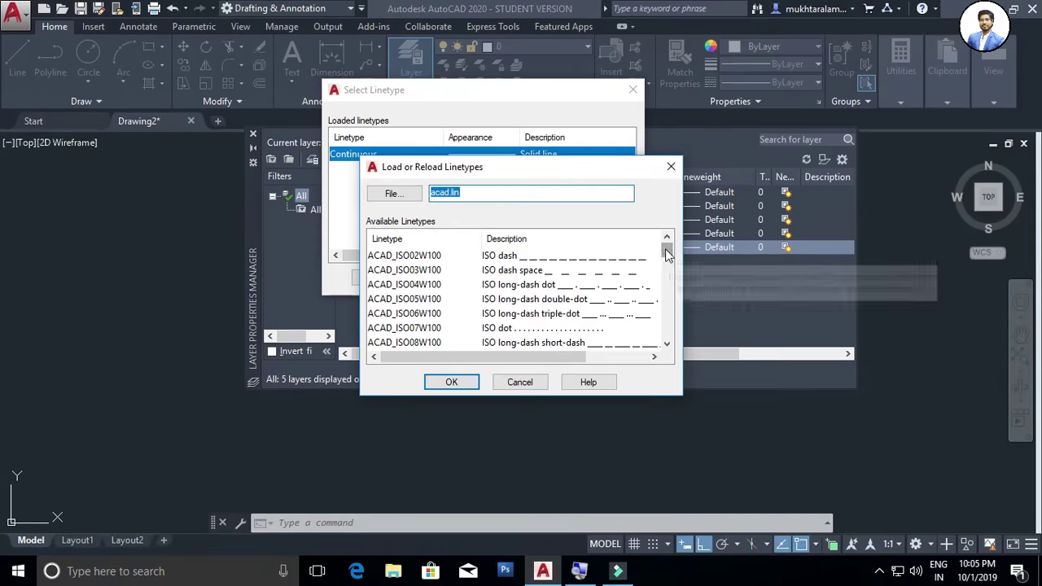
pyautogui.moveTo(665, 246); pyautogui.dragTo(666, 324)
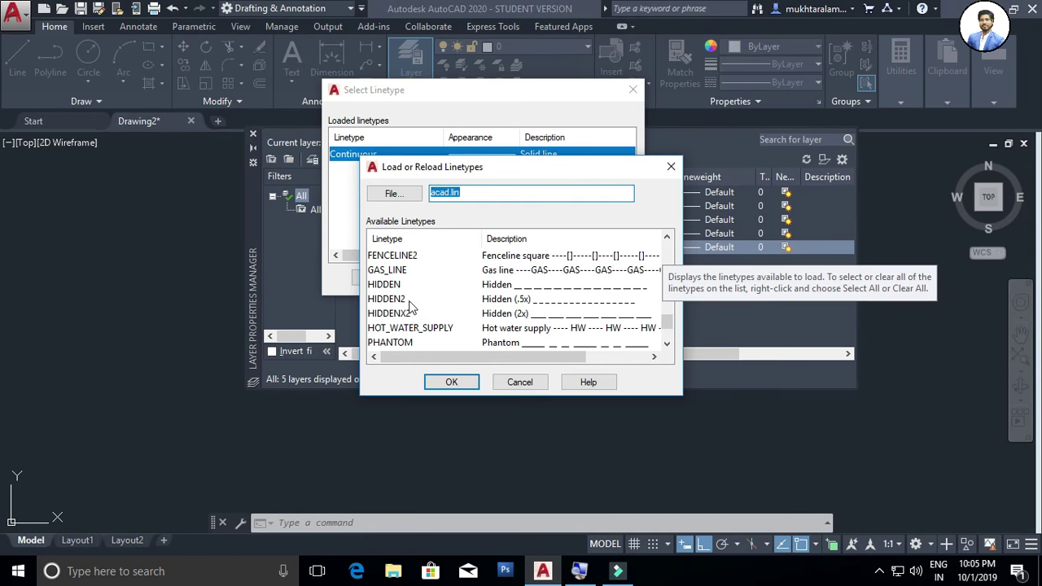
pyautogui.click(397, 287)
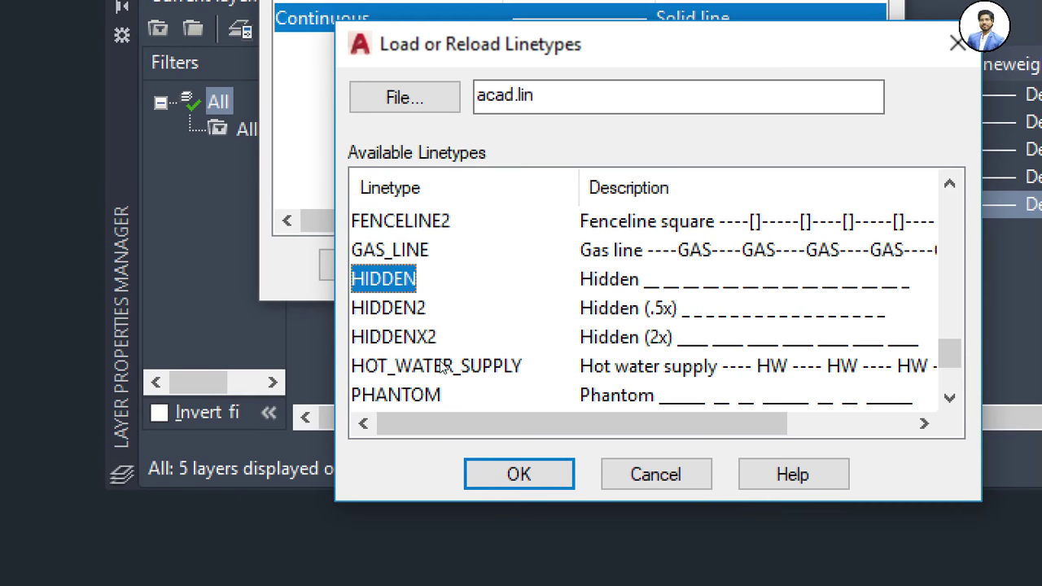
pyautogui.press('Return')
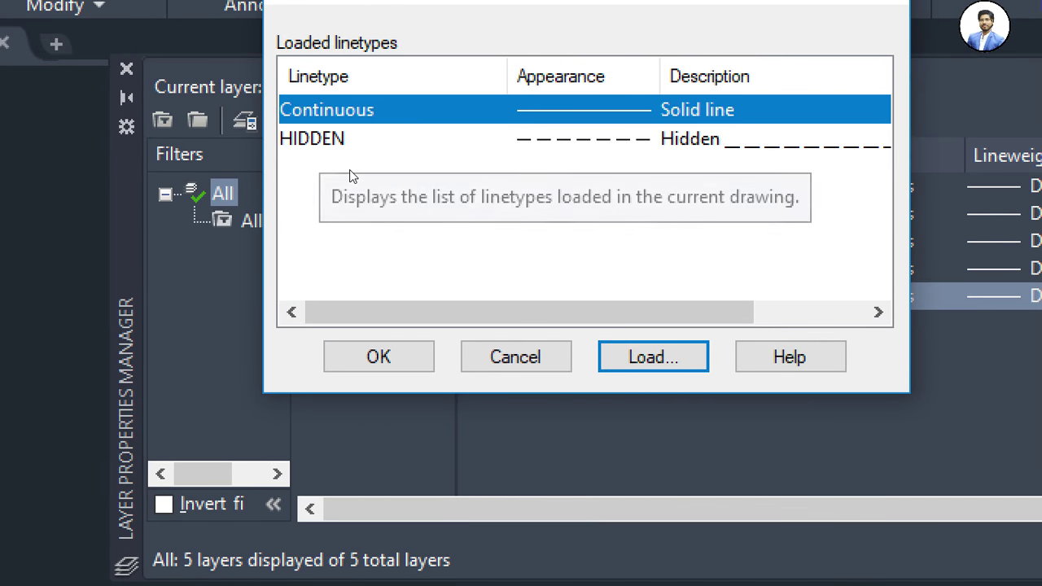
pyautogui.click(349, 171)
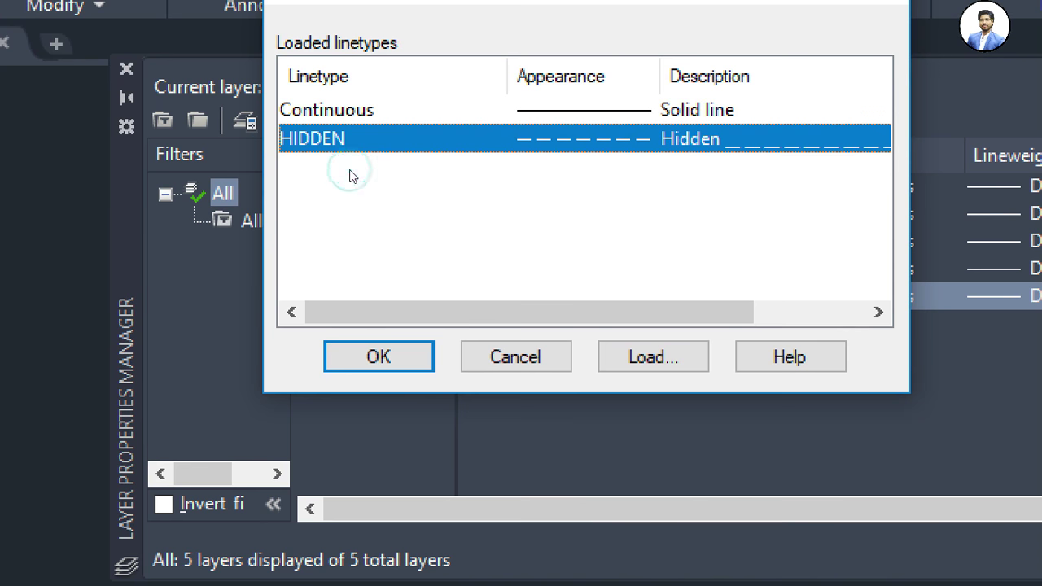
pyautogui.click(383, 276)
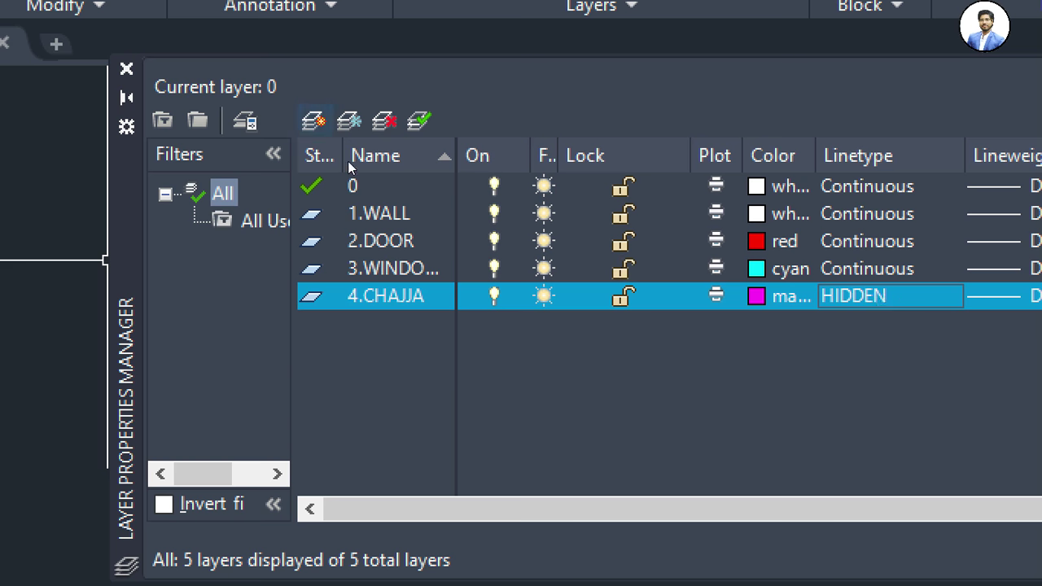
# Create layers 5.HATCHING in grey colour 8 and 6.COLUMN in red
pyautogui.hotkey('alt', 'n')
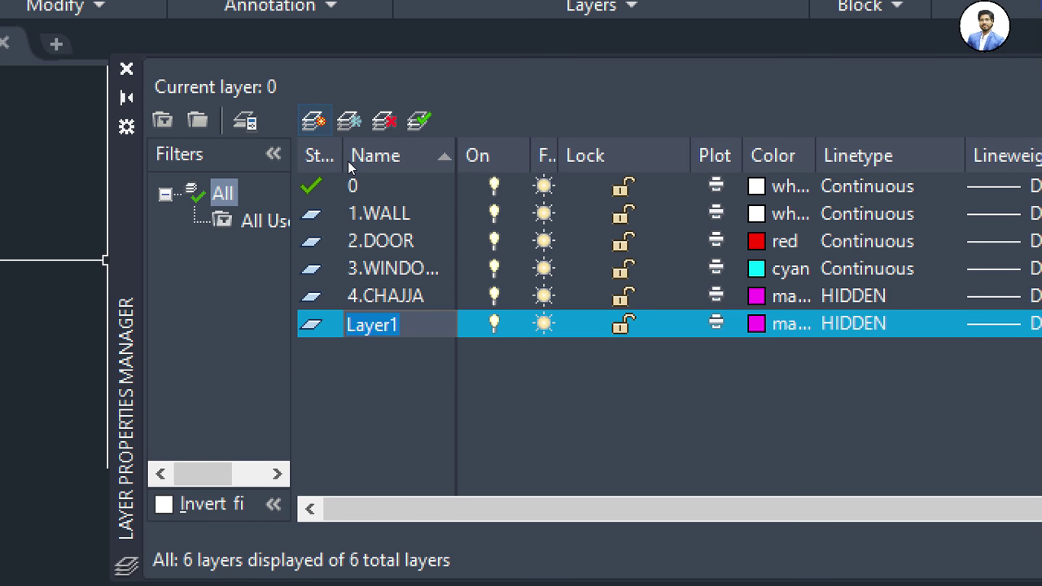
pyautogui.write('5.')
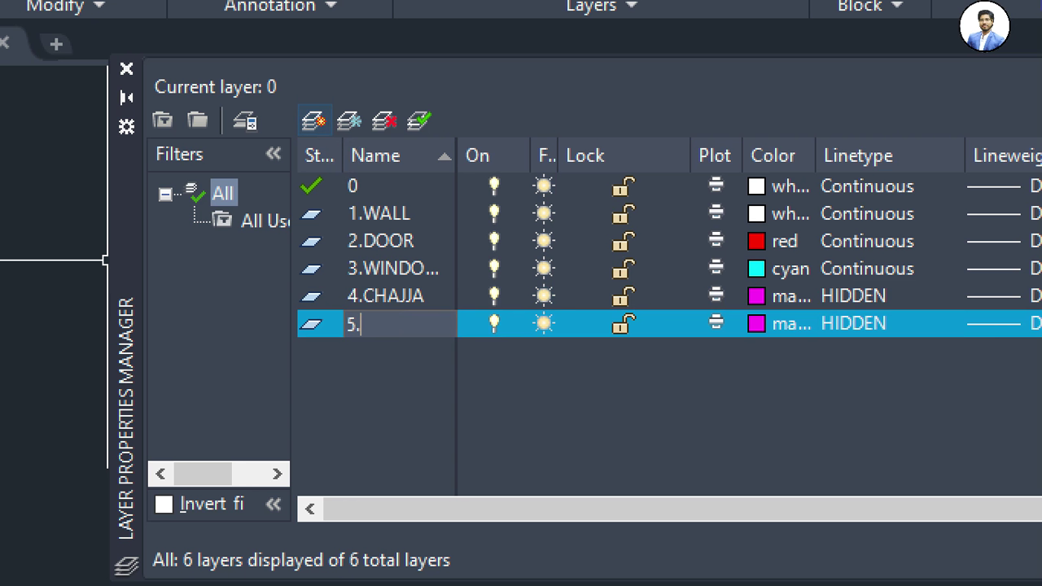
pyautogui.write('HATC')
pyautogui.write('HING')
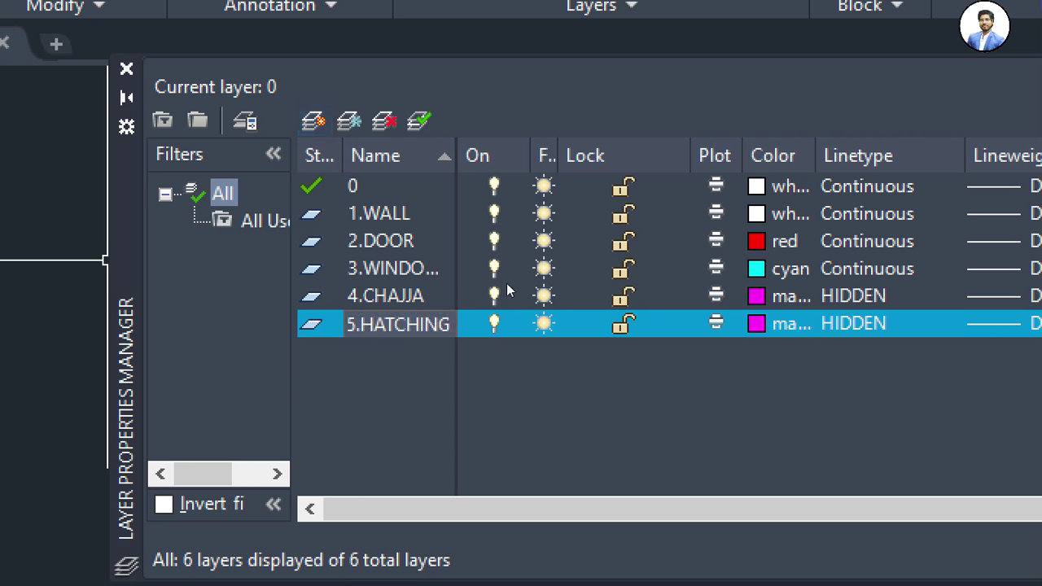
pyautogui.click(416, 261)
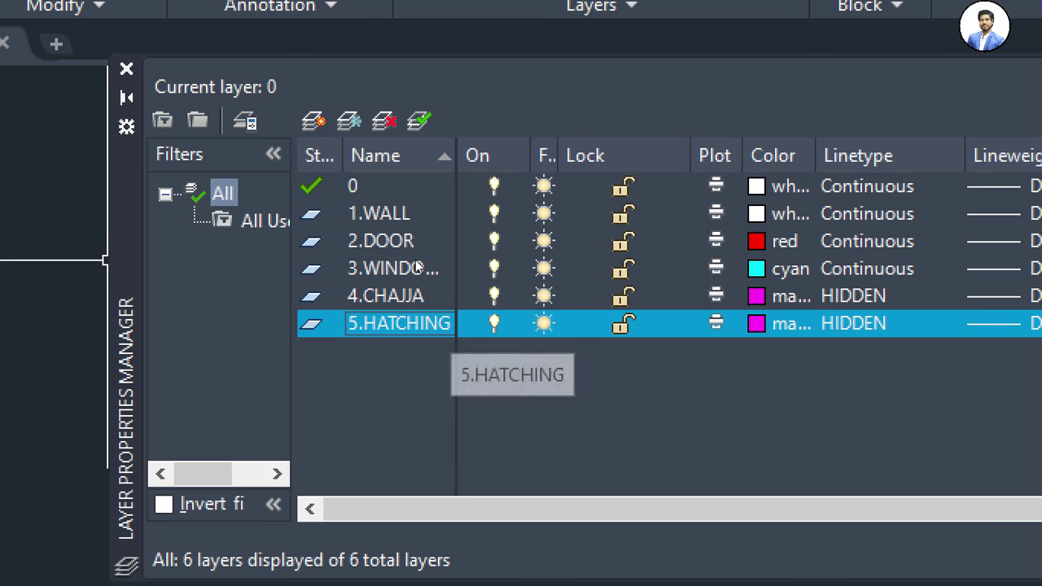
pyautogui.hotkey('alt', 'n')
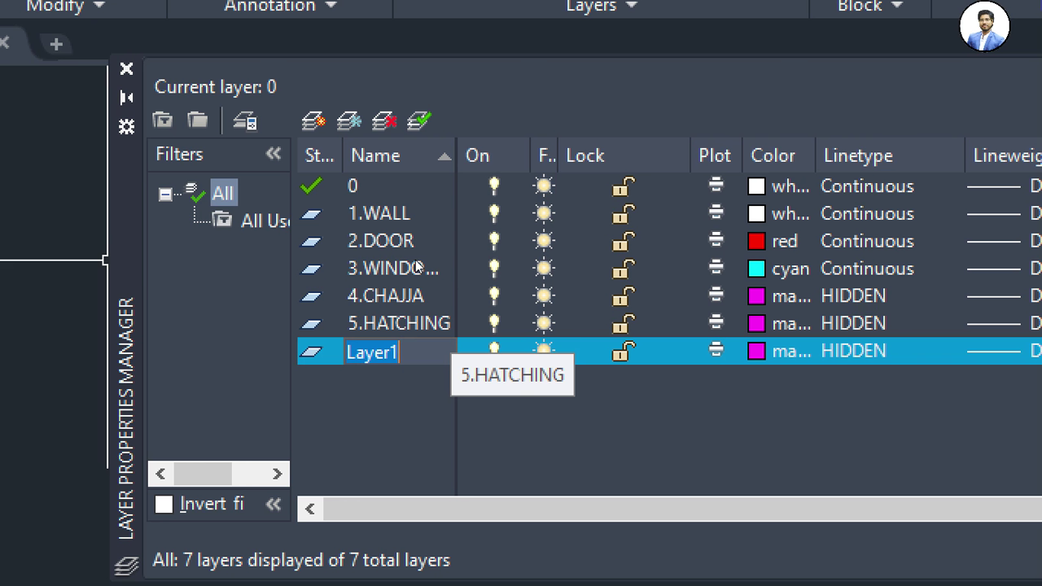
pyautogui.write('6')
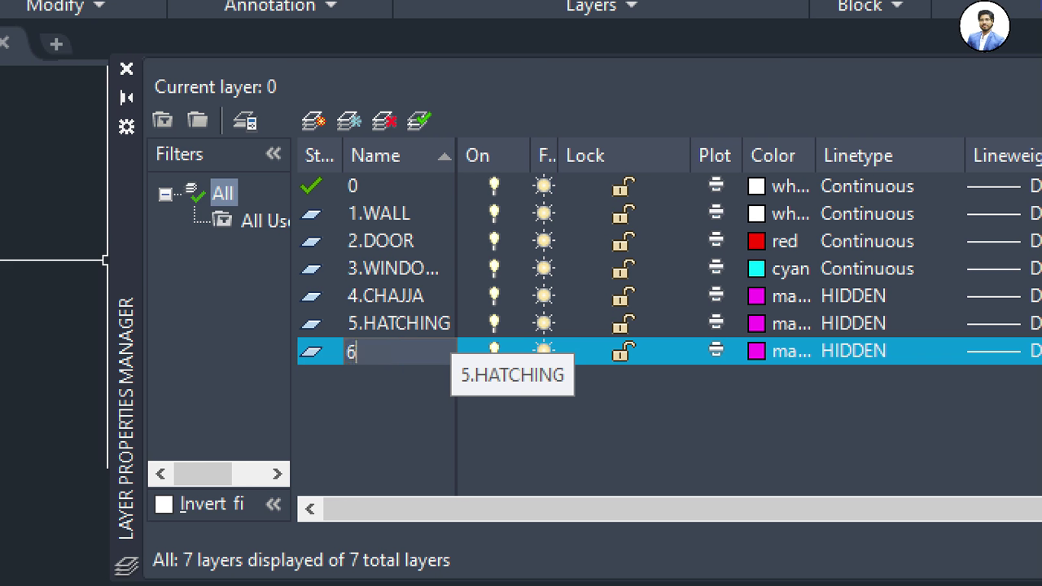
pyautogui.write('.')
pyautogui.write('COL')
pyautogui.write('UMN')
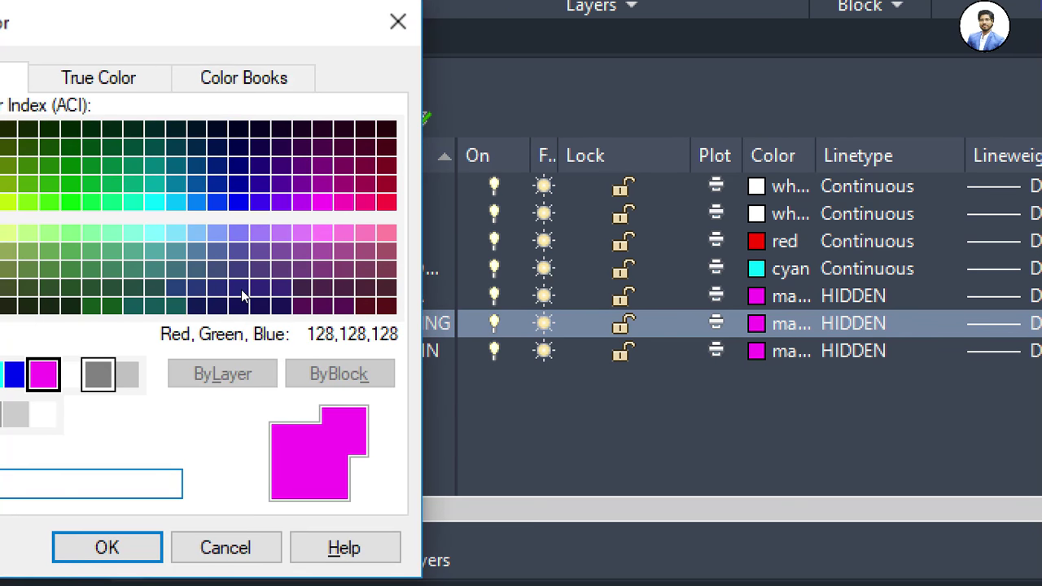
pyautogui.press('Return')
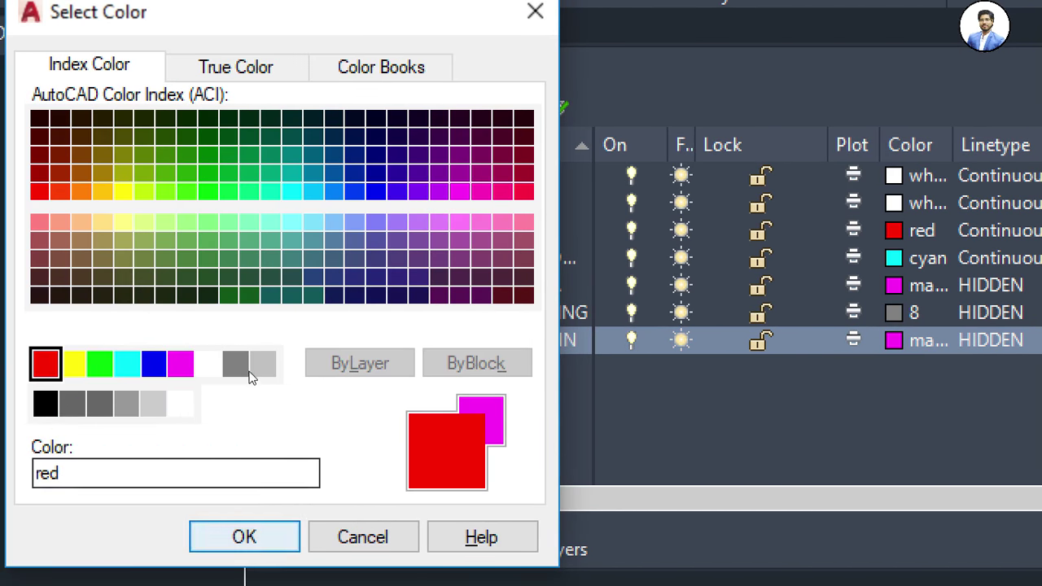
pyautogui.press('Return')
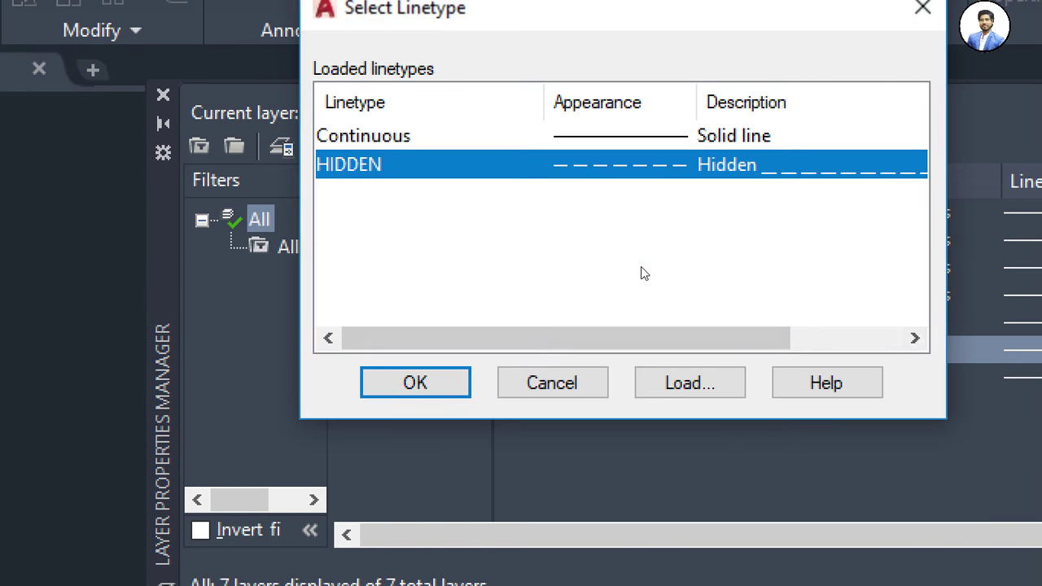
# Assign the Continuous linetype to both 5.HATCHING and 6.COLUMN
pyautogui.click(493, 137)
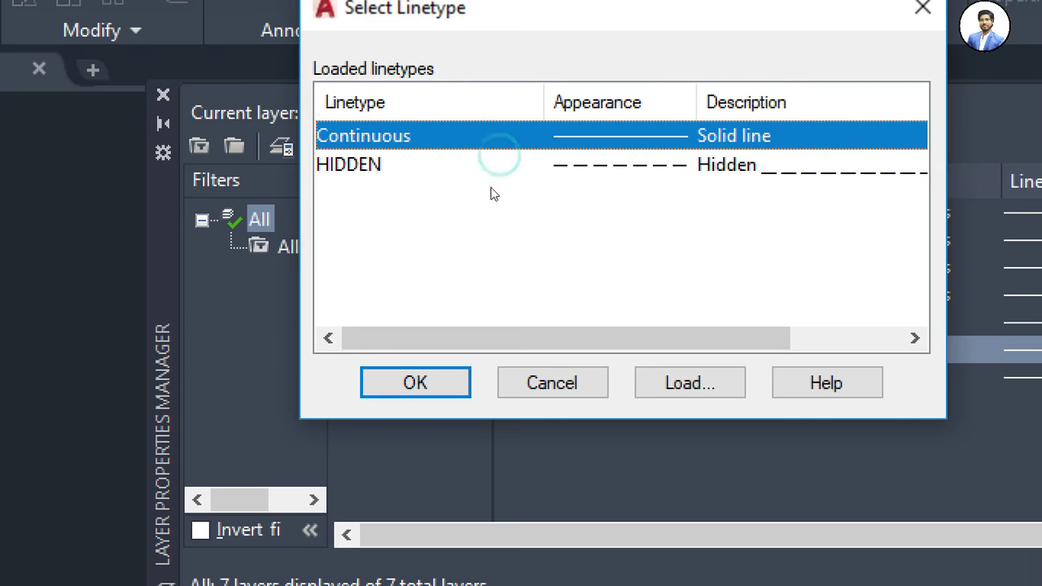
pyautogui.press('Return')
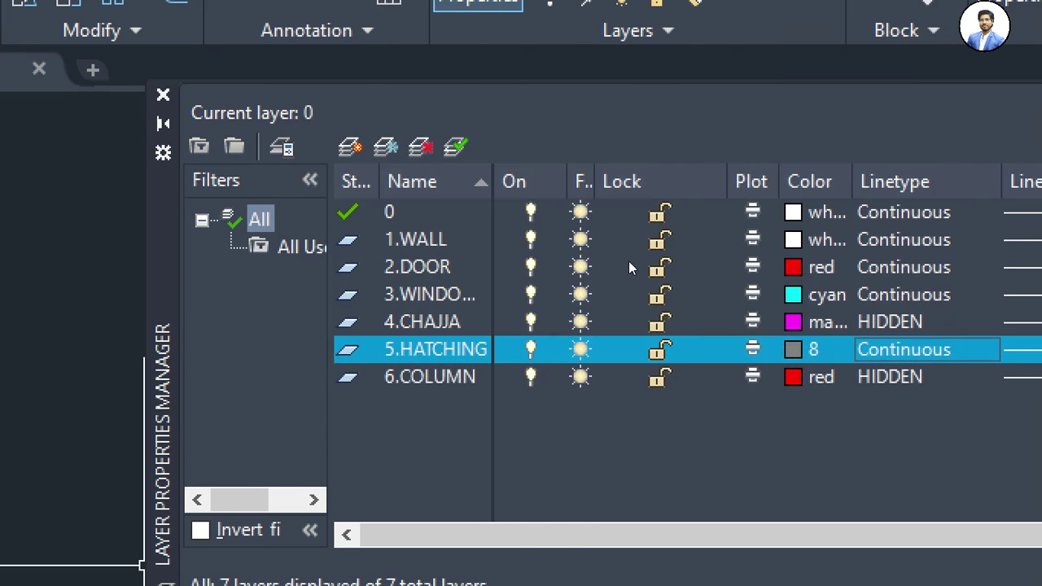
pyautogui.press('Down')
pyautogui.click(351, 137)
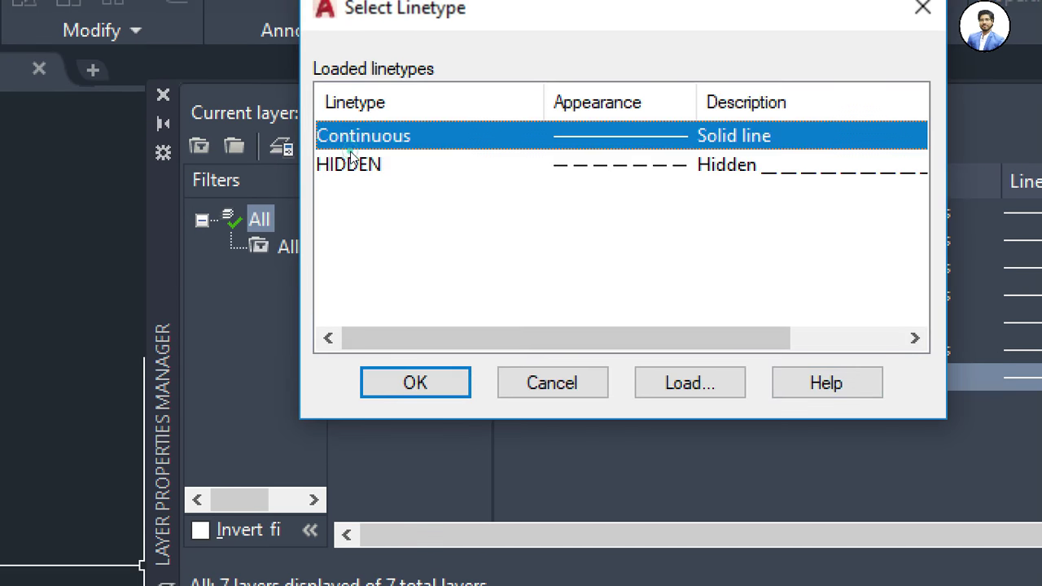
pyautogui.press('Return')
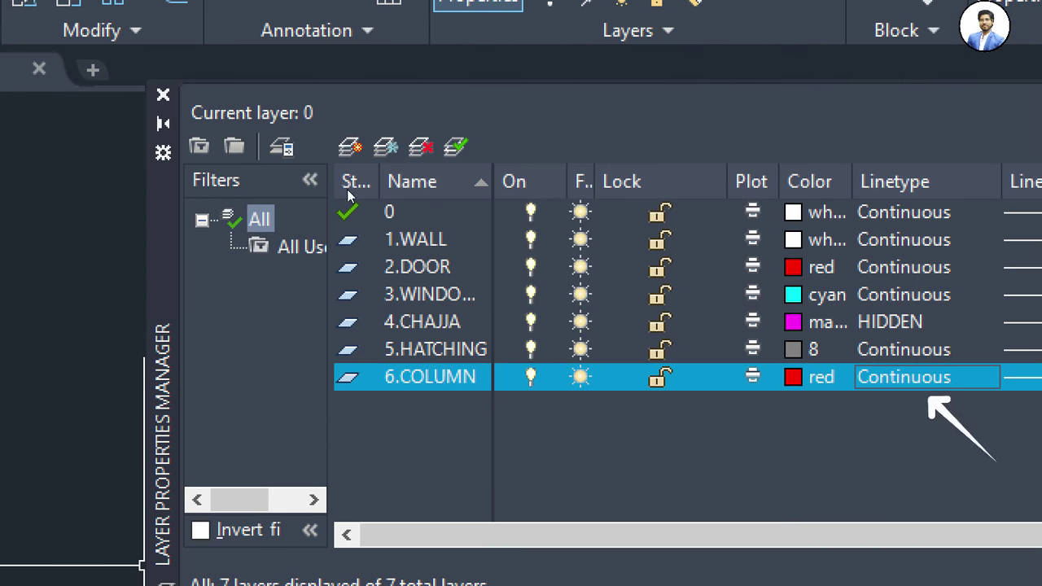
pyautogui.click(349, 147)
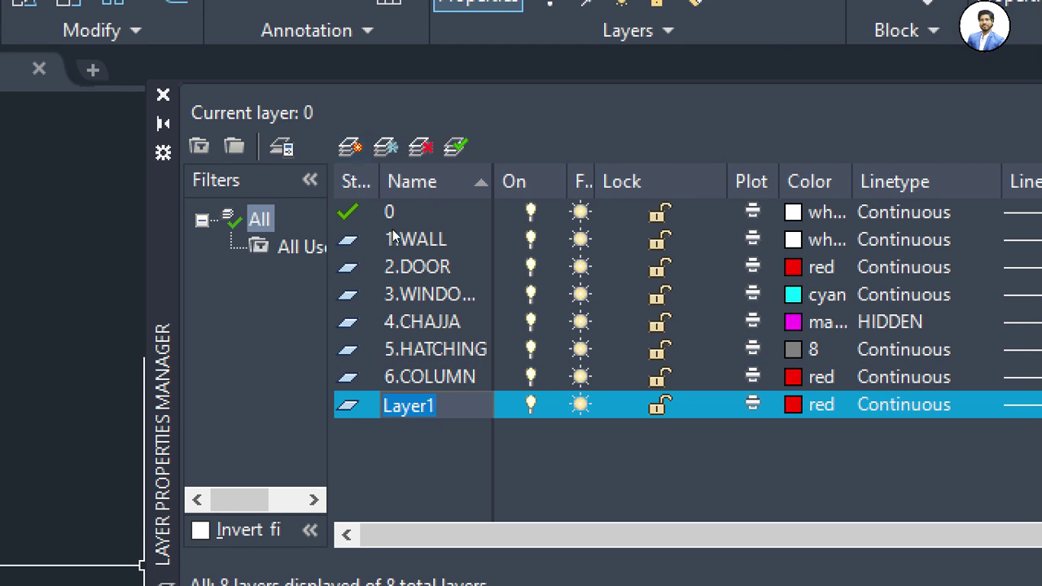
pyautogui.write('7.')
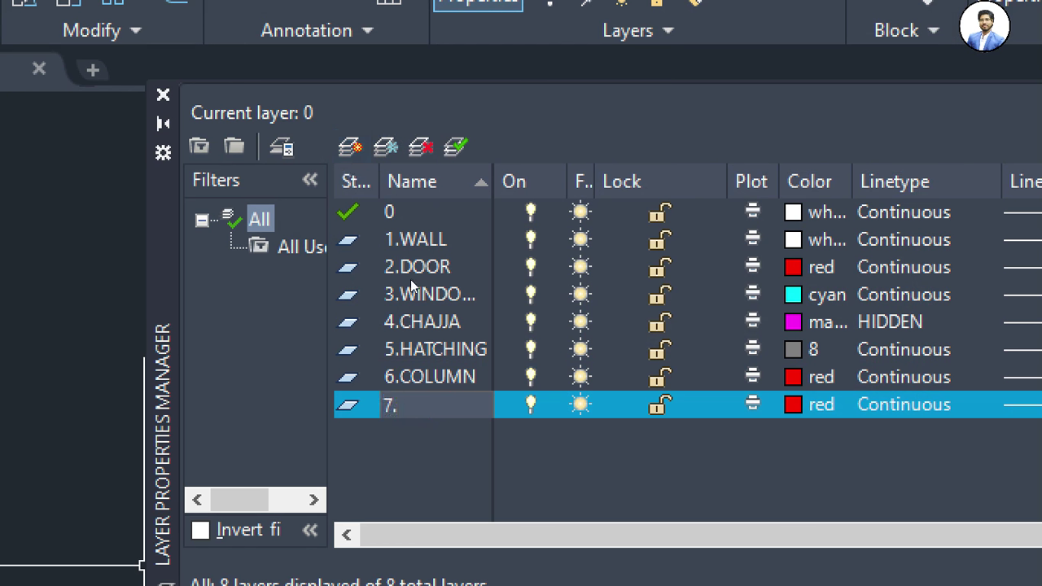
pyautogui.write('FURN')
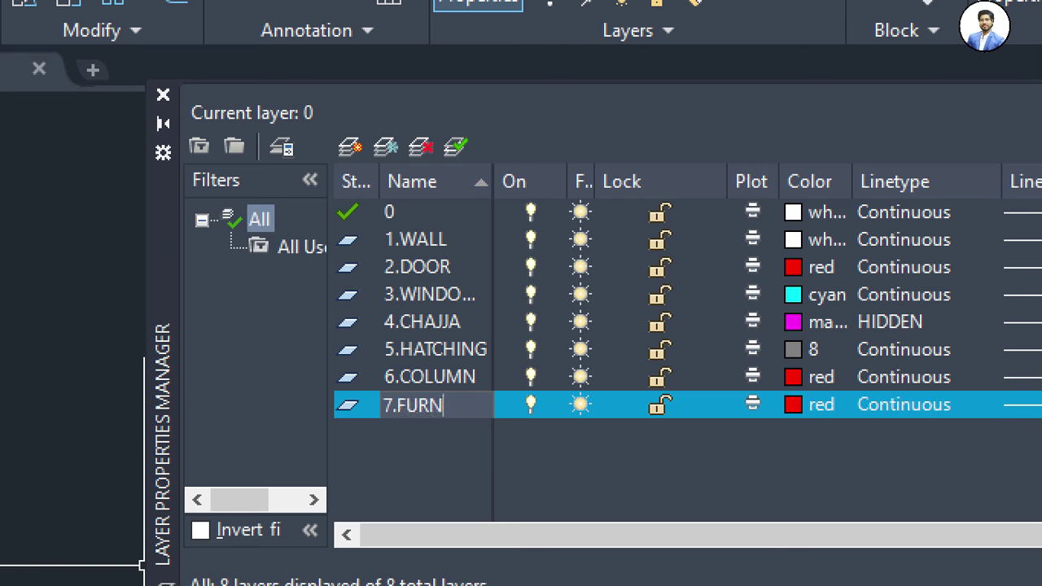
pyautogui.write('ITURE')
pyautogui.click(599, 288)
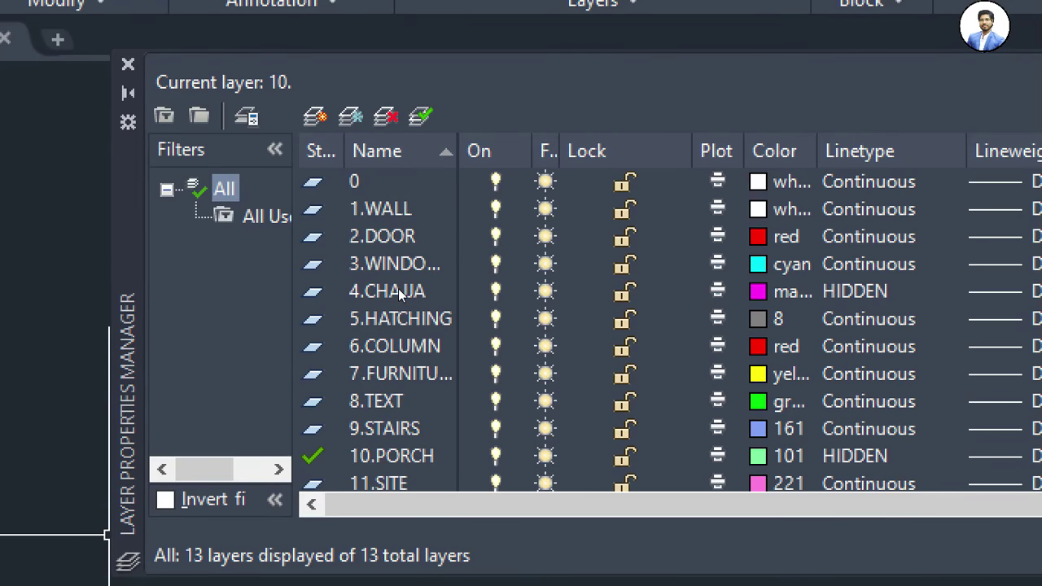
pyautogui.scroll(-1, 399, 291)
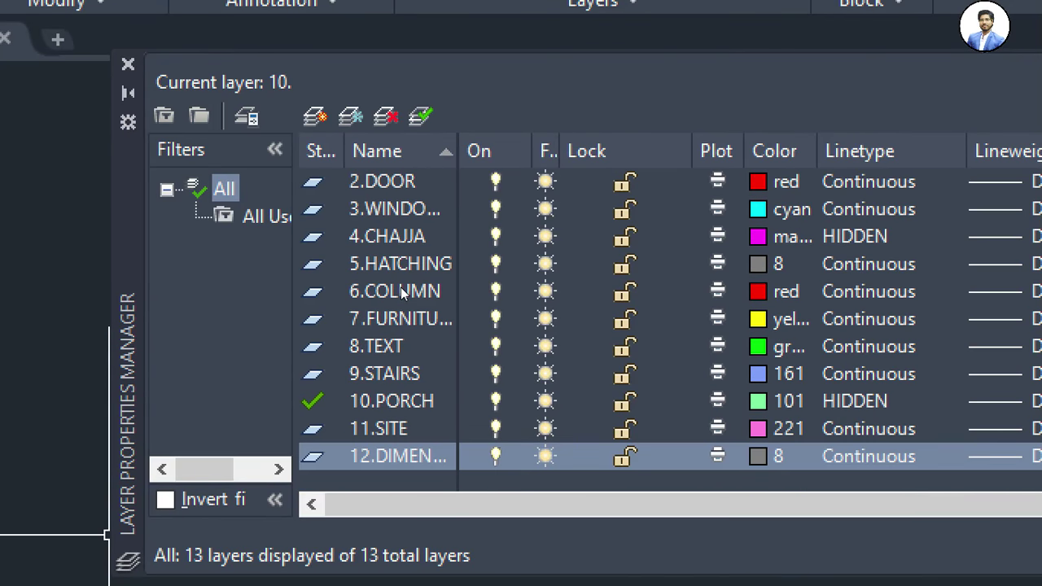
pyautogui.scroll(1, 400, 293)
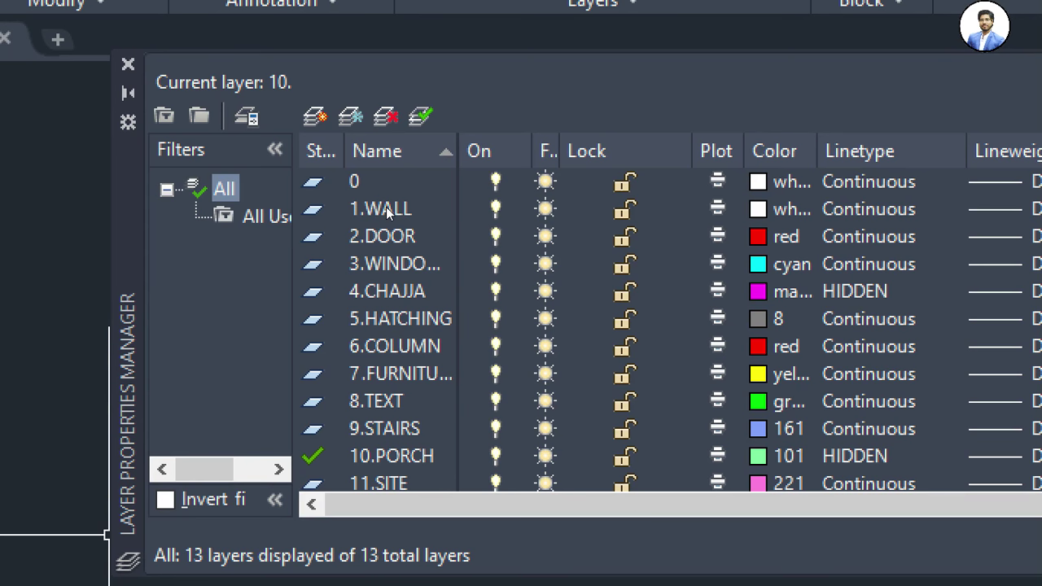
pyautogui.scroll(-1, 387, 211)
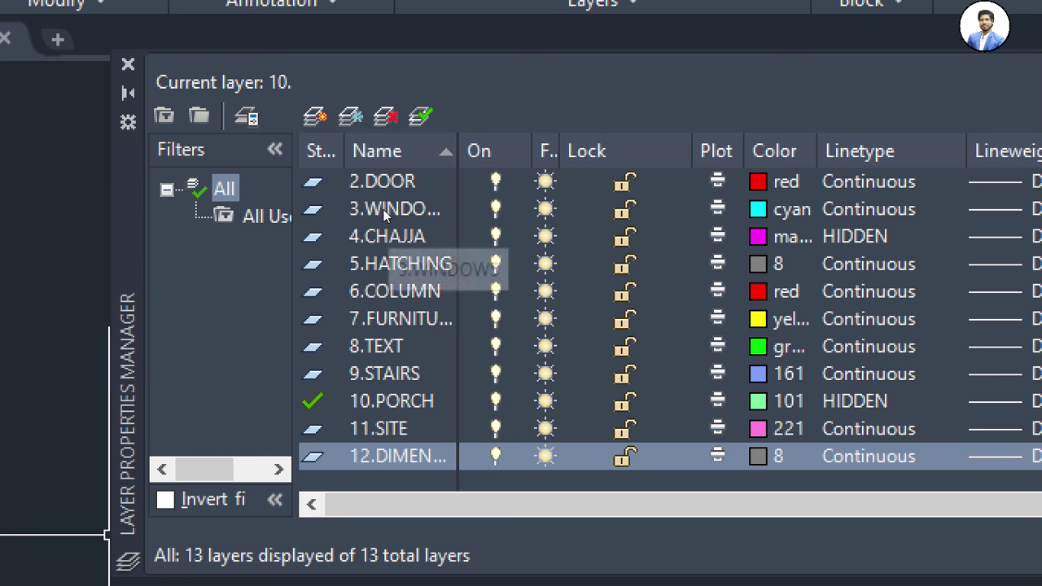
pyautogui.scroll(1, 386, 261)
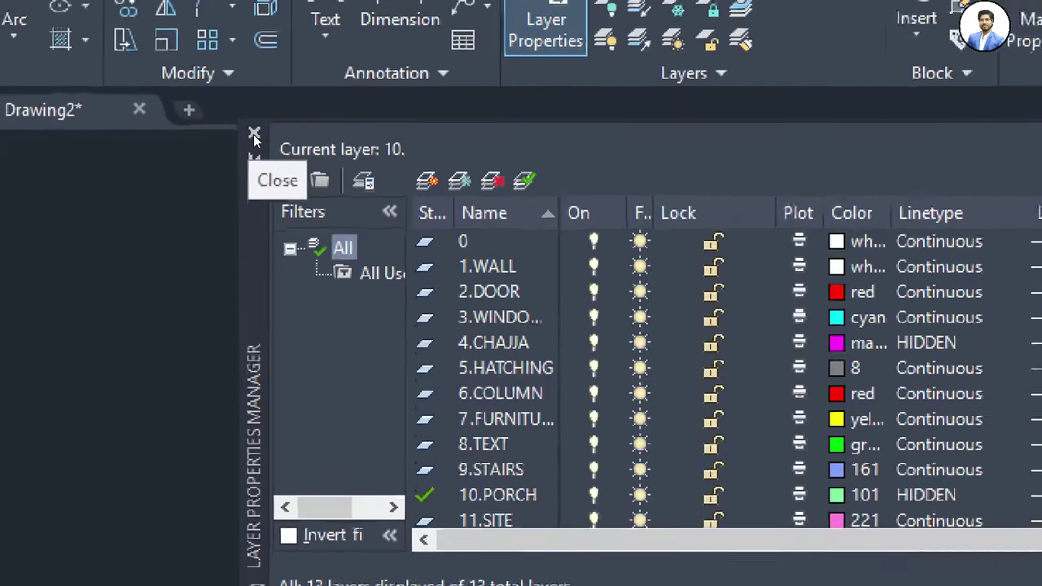
# Close the Layer Properties Manager, make 1.WALL the current layer, and start a LINE
pyautogui.click(255, 135)
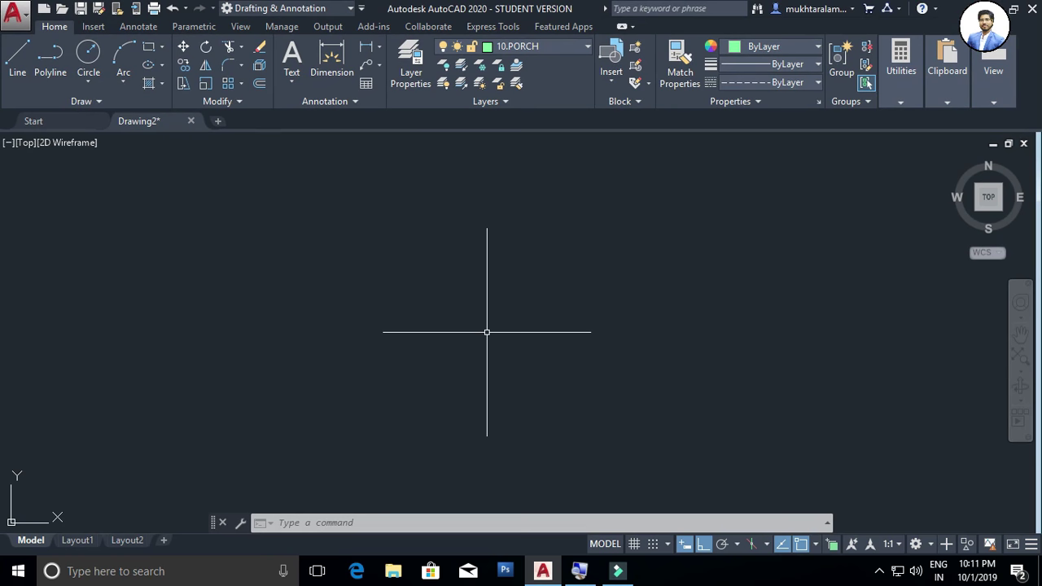
pyautogui.moveTo(511, 206); pyautogui.dragTo(527, 72, button='middle')
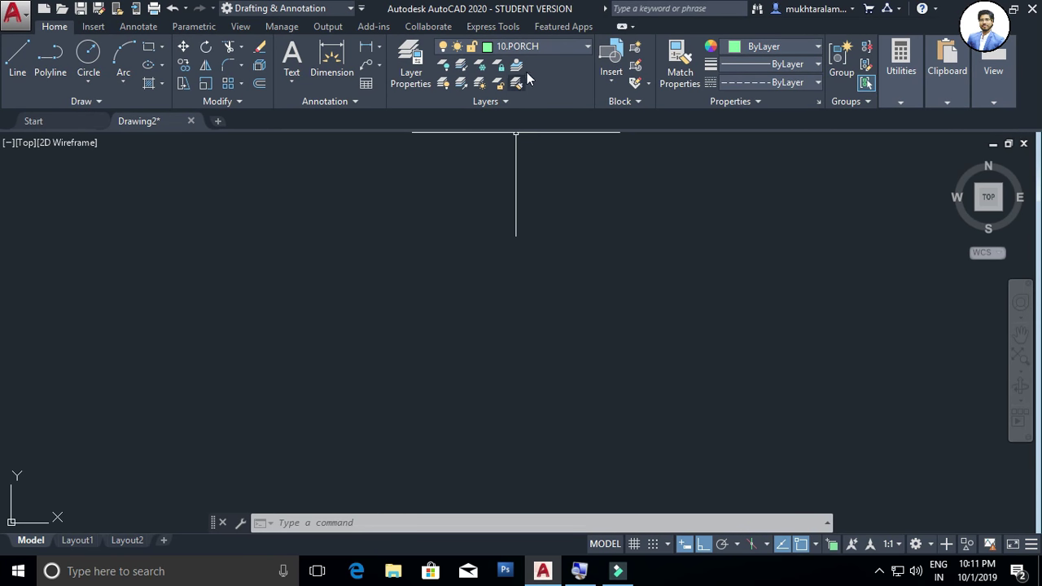
pyautogui.click(533, 51)
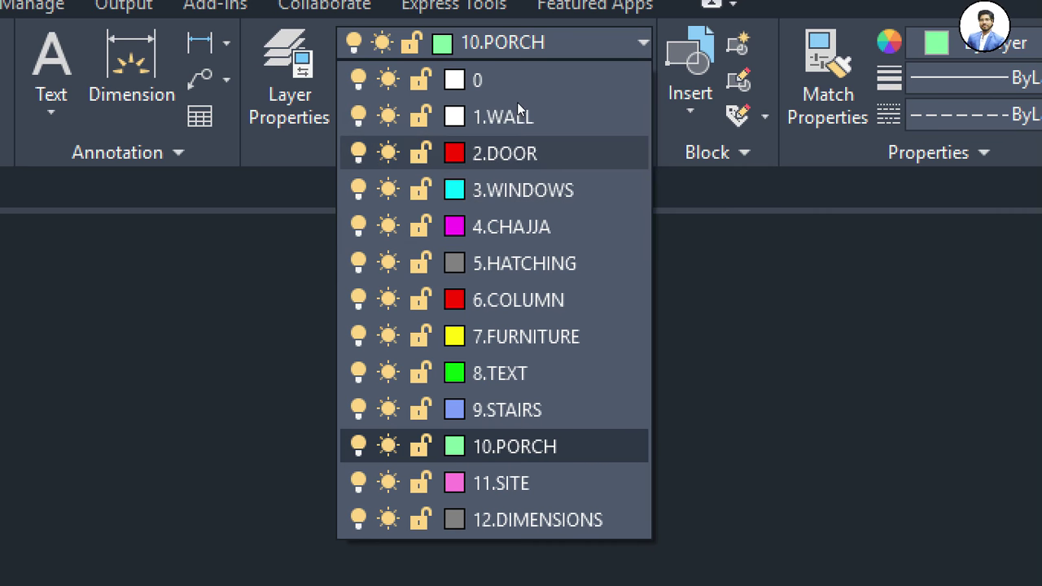
pyautogui.click(518, 114)
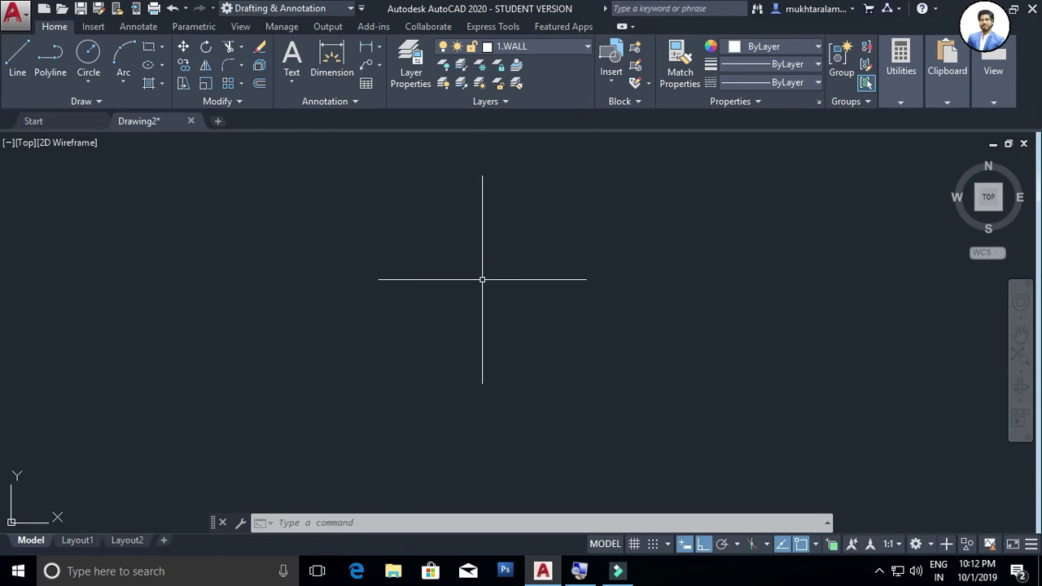
pyautogui.write('l')
pyautogui.press('Return')
# Draw the wall outline with lines of 10' across, 9" up, and 10' back
pyautogui.click(419, 300)
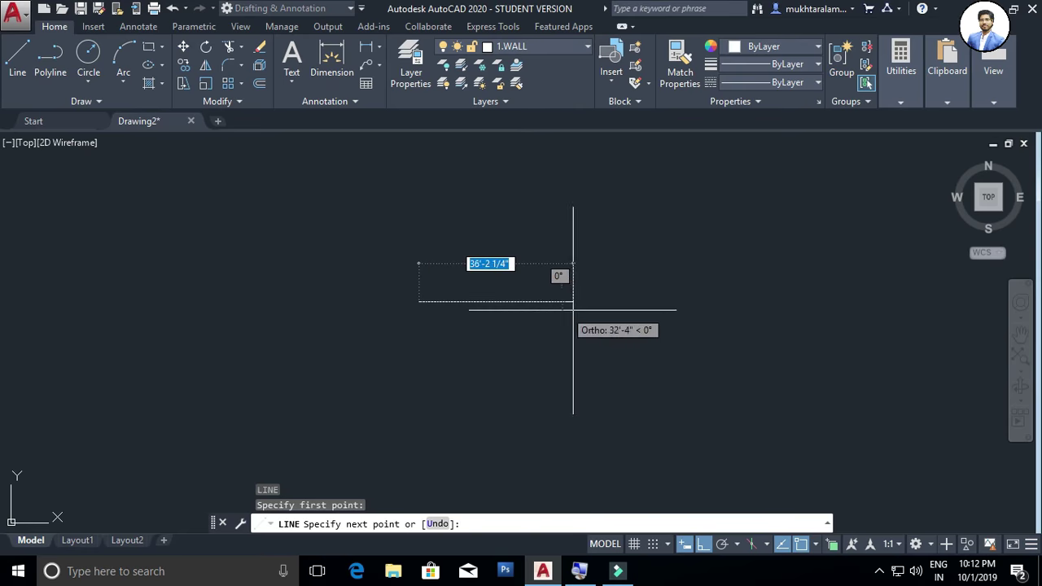
pyautogui.write('1')
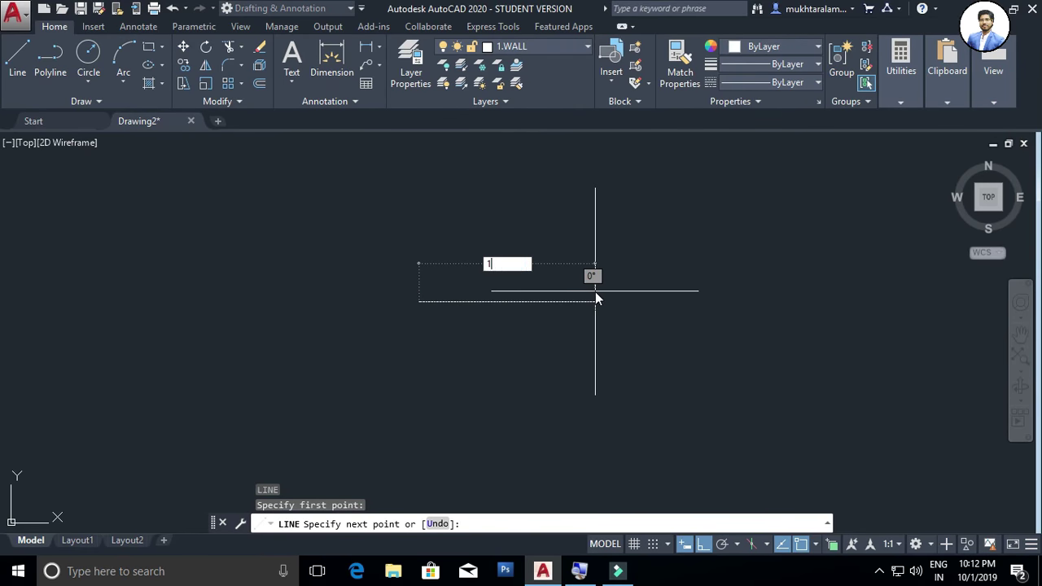
pyautogui.write("0'")
pyautogui.press('Return')
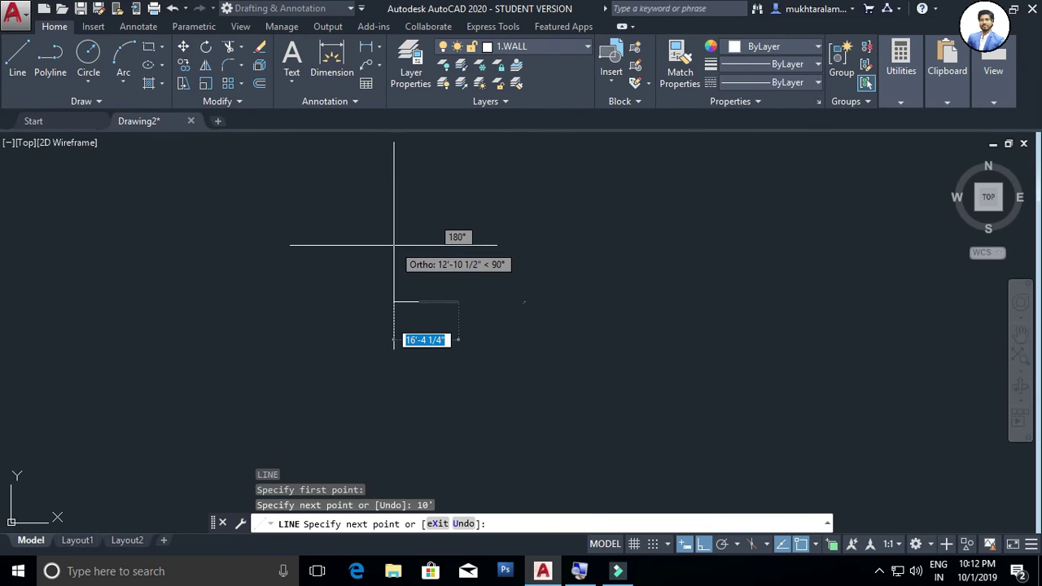
pyautogui.scroll(5, 445, 280)
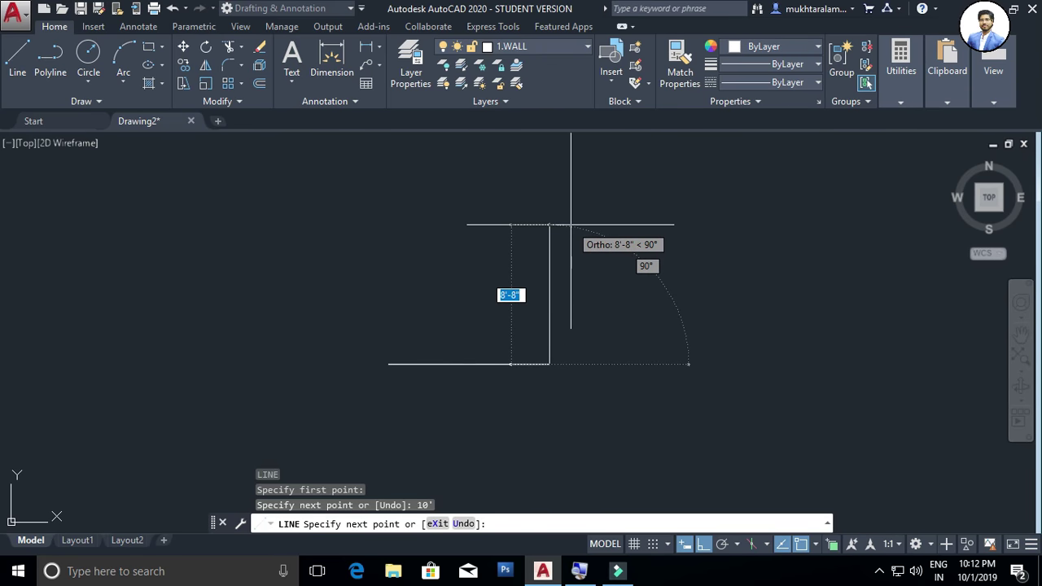
pyautogui.write('9"')
pyautogui.press('Return')
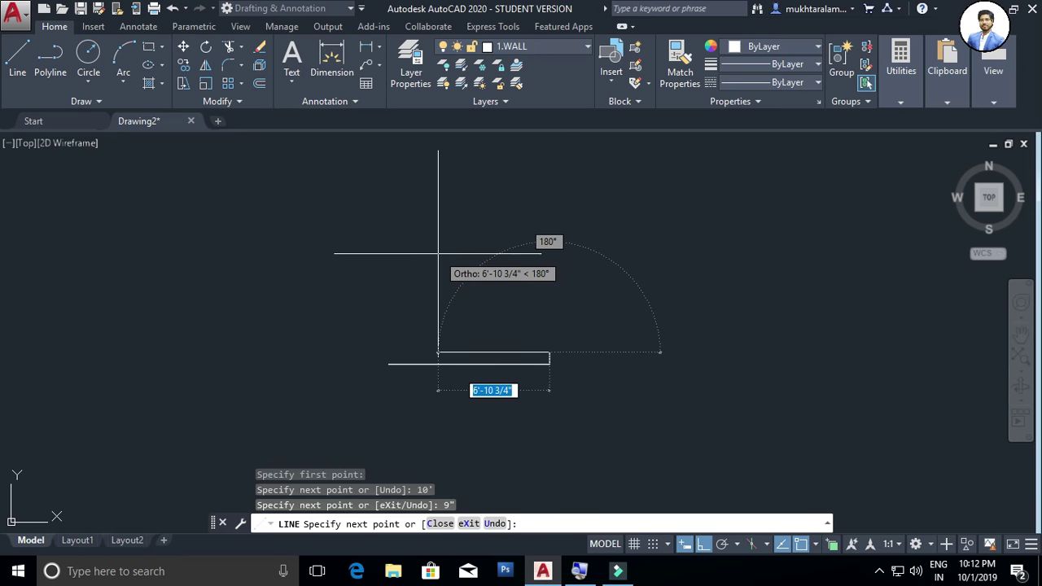
pyautogui.write("10'")
pyautogui.press('Return')
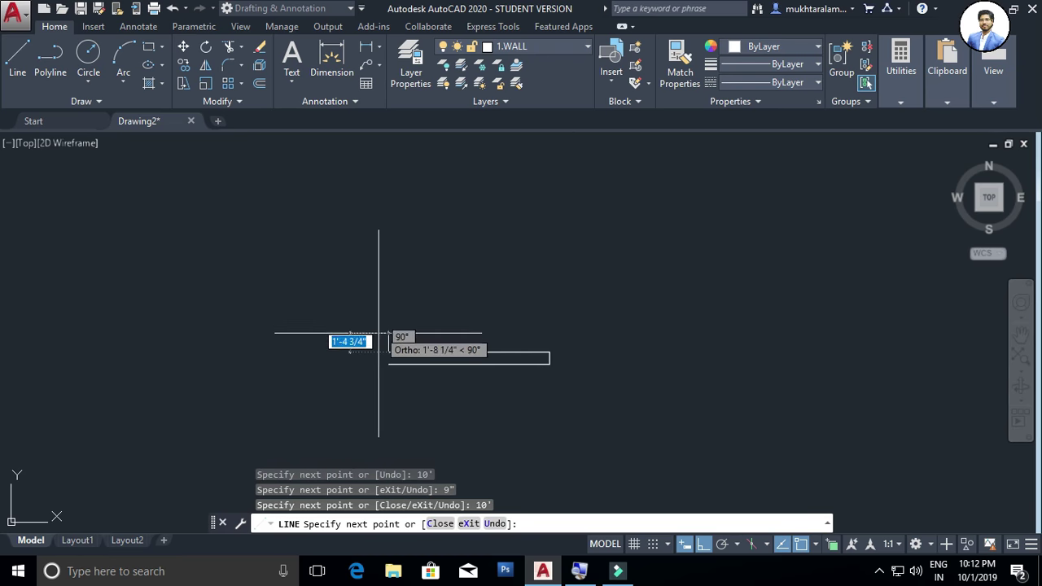
pyautogui.press('Escape')
pyautogui.scroll(4, 474, 362)
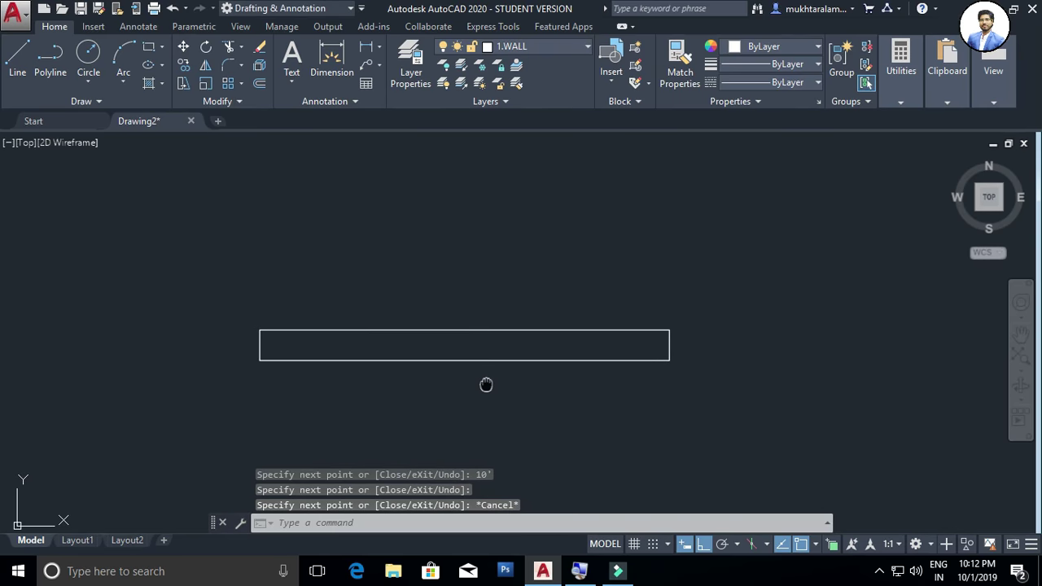
pyautogui.moveTo(565, 395)
pyautogui.mouseDown(button='middle')
pyautogui.moveTo(576, 397)
pyautogui.moveTo(549, 382)
pyautogui.mouseUp(button='middle')
pyautogui.scroll(-2, 577, 397)
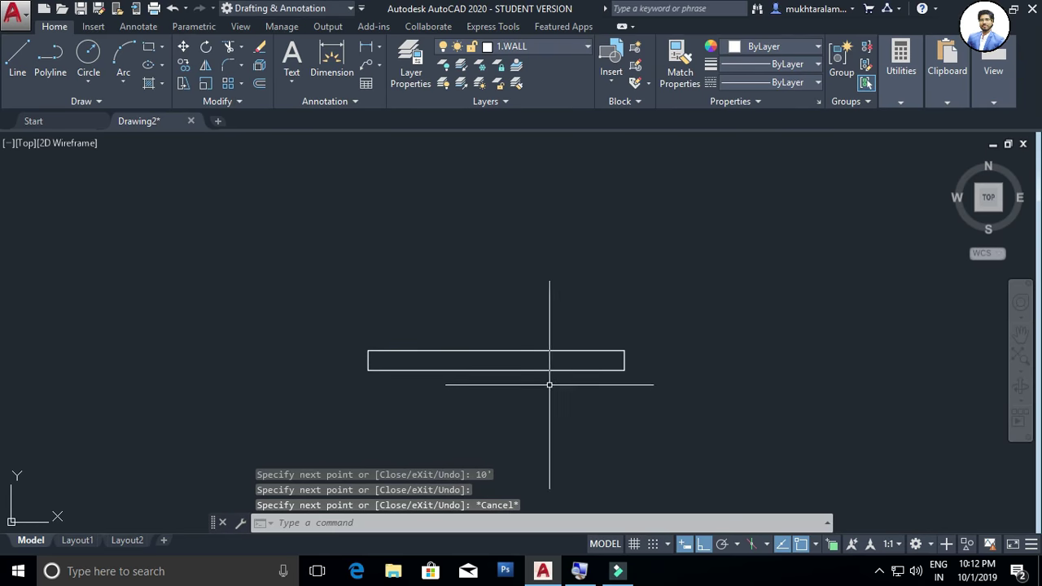
# Window-select the 10' wall outline, then clear the selection
pyautogui.scroll(2, 507, 375)
pyautogui.click(269, 298)
pyautogui.click(723, 383)
pyautogui.press('Escape')
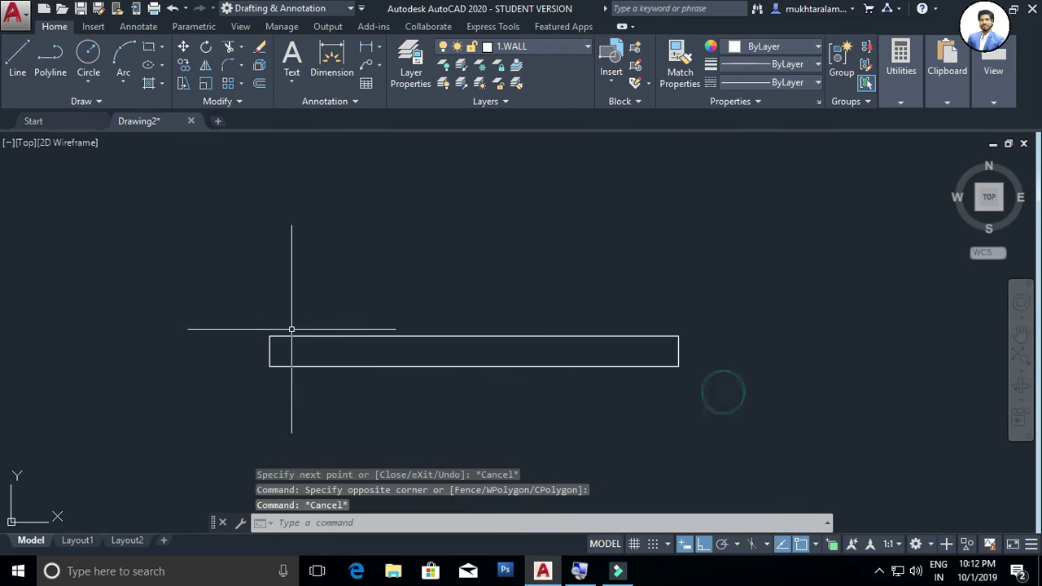
pyautogui.click(231, 305)
pyautogui.click(812, 401)
pyautogui.press('Escape')
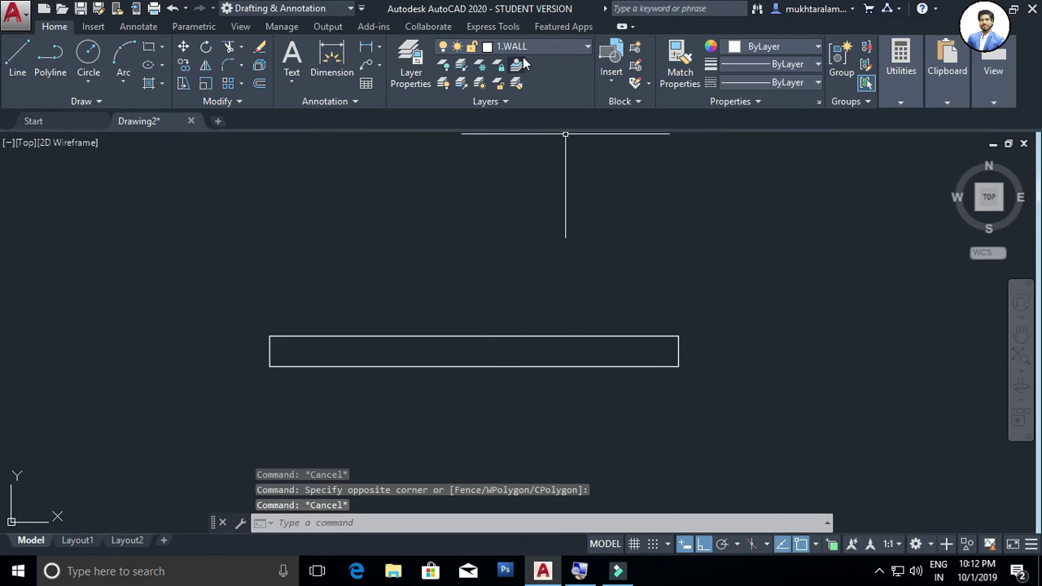
# Switch the current layer from 1.WALL to 3.WINDOWS
pyautogui.click(513, 47)
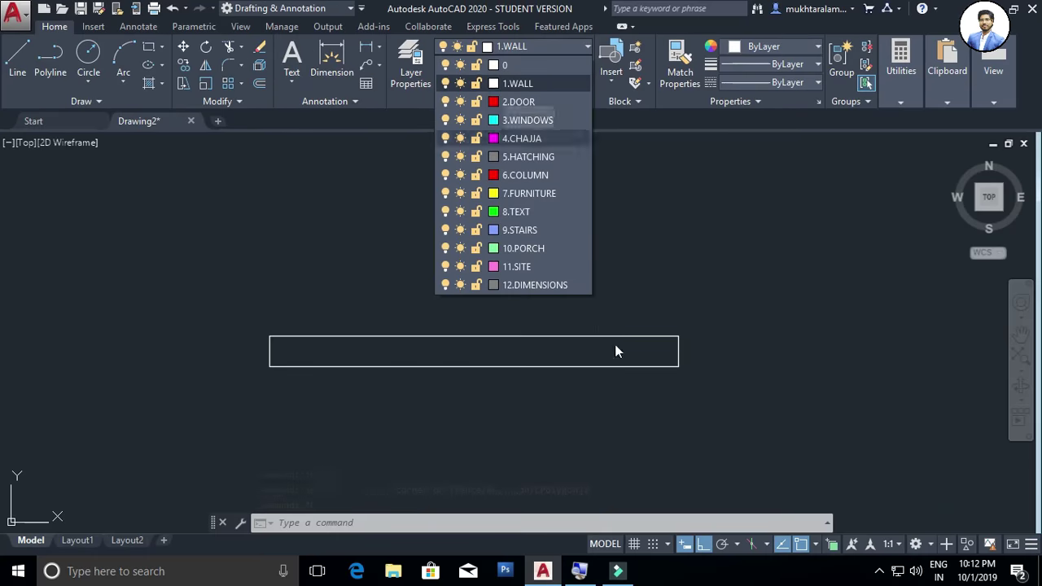
pyautogui.click(591, 330)
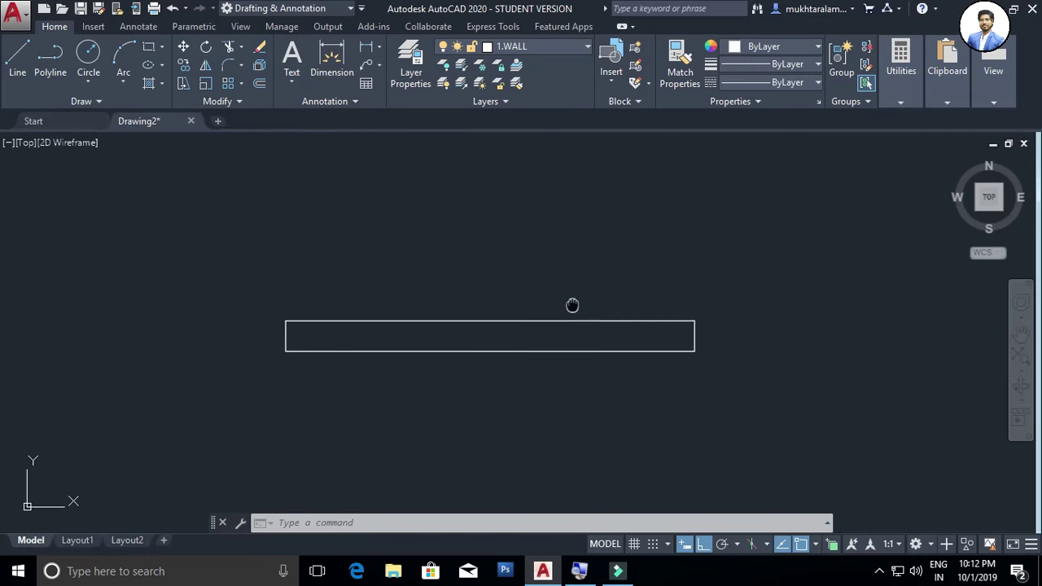
pyautogui.moveTo(591, 330)
pyautogui.mouseDown(button='middle')
pyautogui.moveTo(544, 304)
pyautogui.moveTo(494, 335)
pyautogui.mouseUp(button='middle')
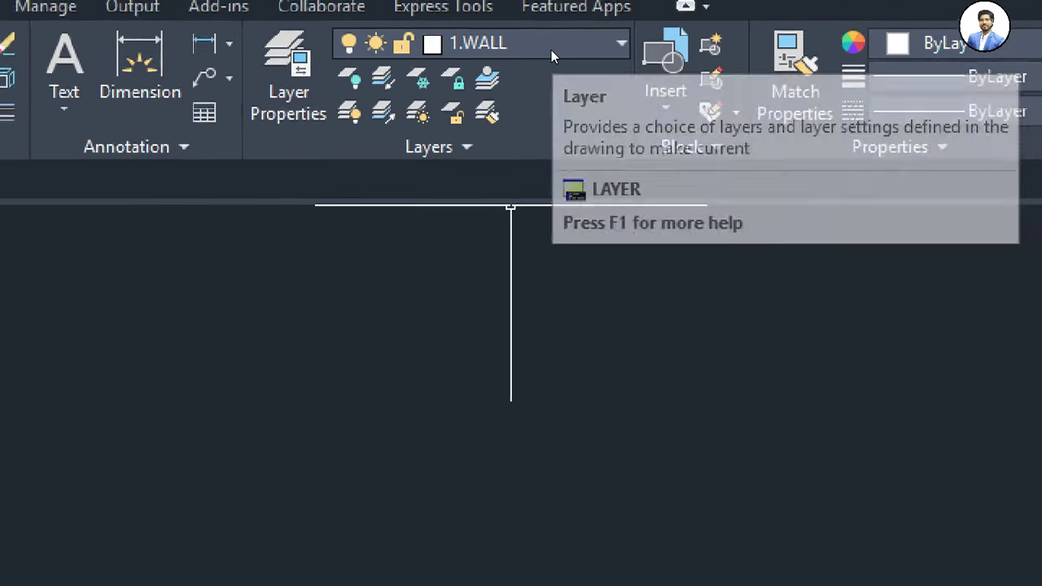
pyautogui.click(551, 50)
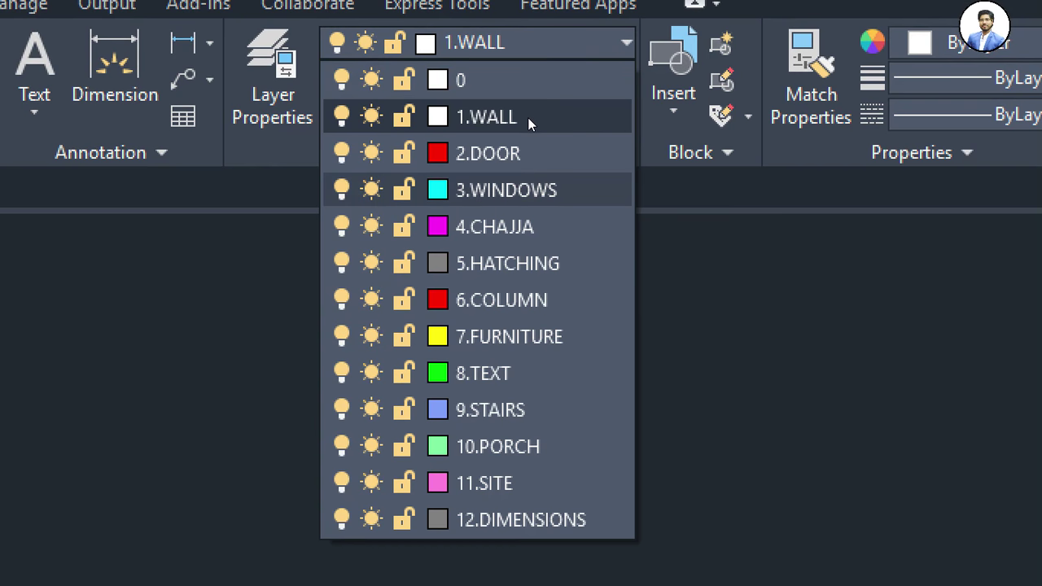
pyautogui.click(527, 119)
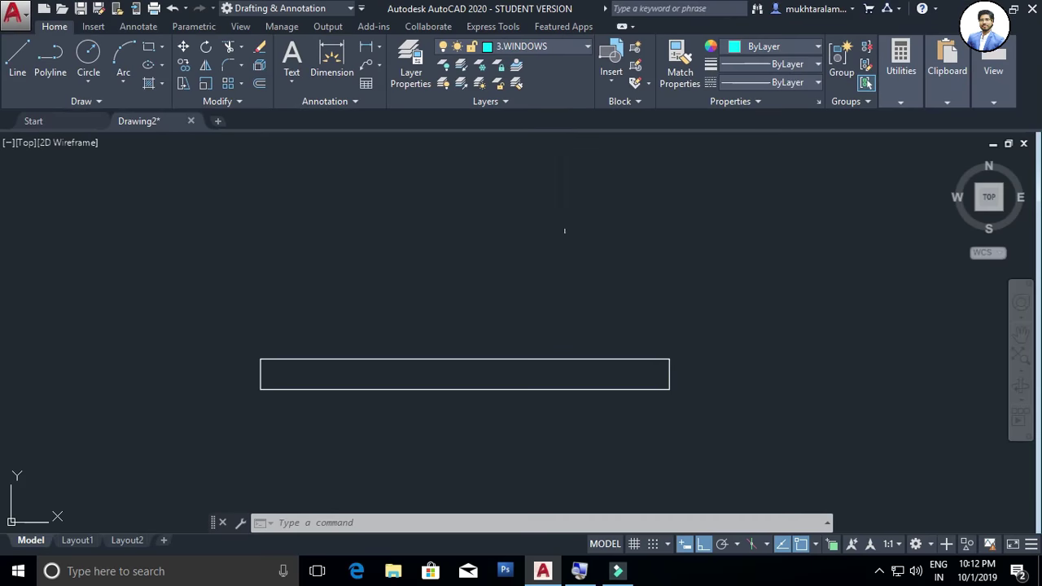
pyautogui.scroll(2, 494, 309)
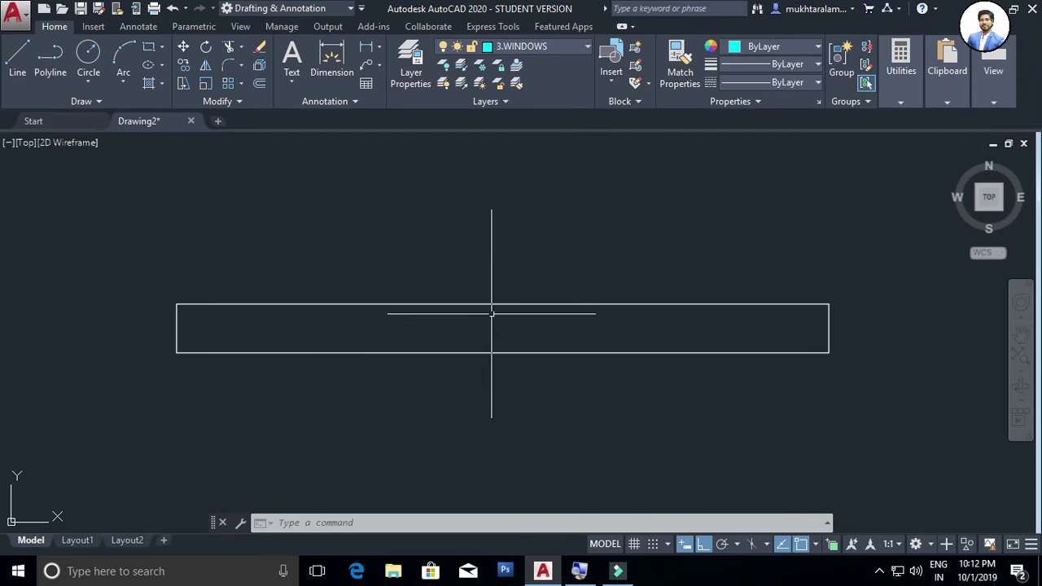
# Draw a line from the bottom edge's midpoint to the top edge's midpoint across the 9" wall
pyautogui.press('l')
pyautogui.press('Return')
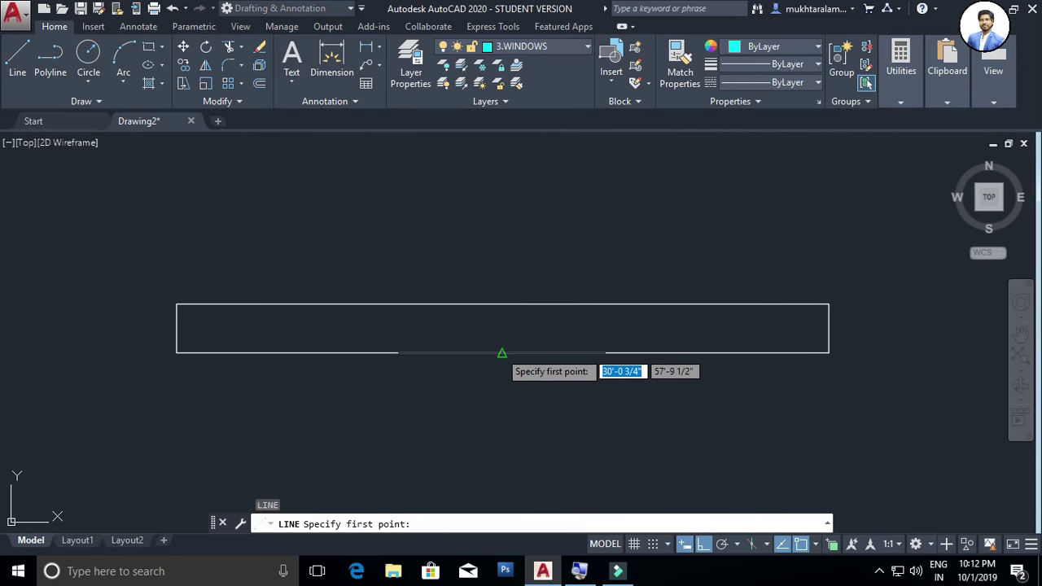
pyautogui.click(502, 351)
pyautogui.click(503, 304)
pyautogui.press('Escape')
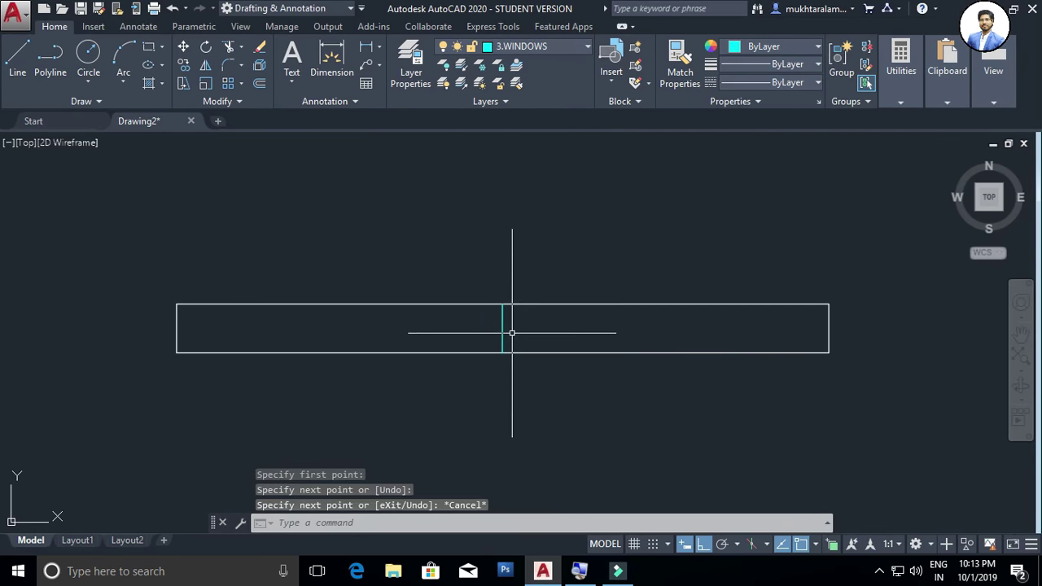
pyautogui.scroll(3, 512, 334)
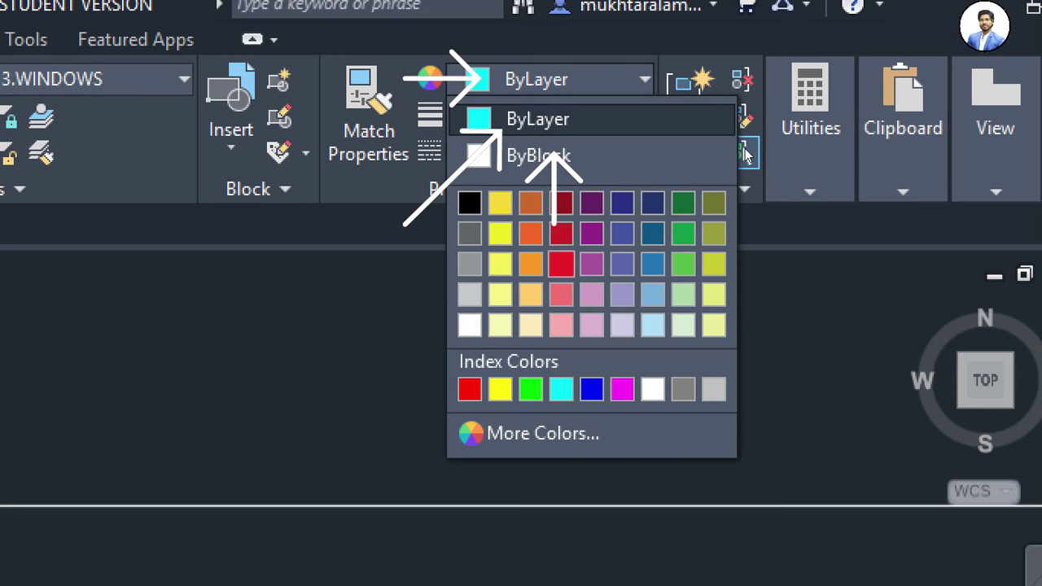
# Set the drawing colour to red and draw a two-segment red line, horizontal then vertical
pyautogui.click(786, 46)
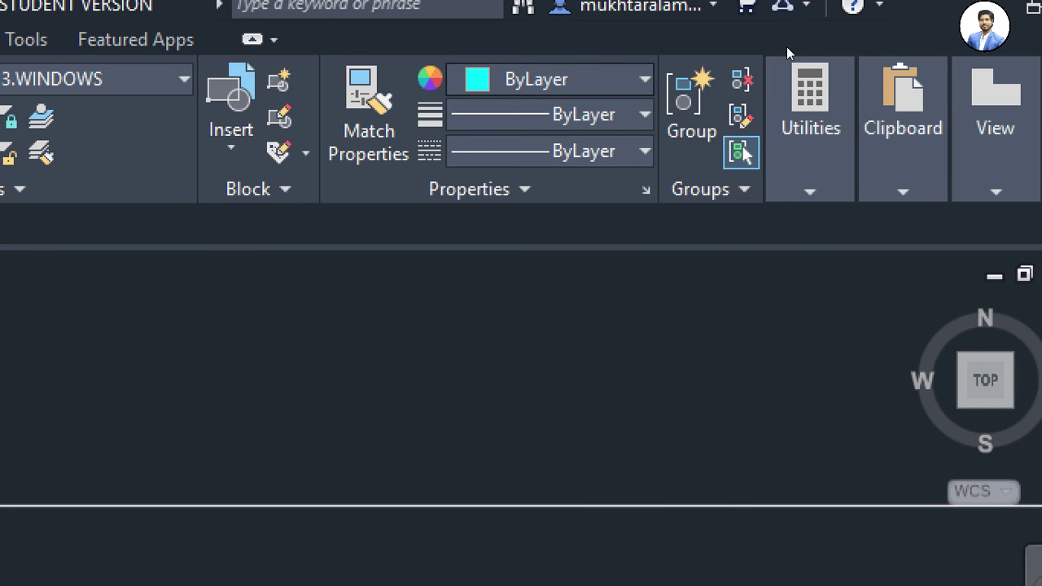
pyautogui.click(787, 49)
pyautogui.click(780, 139)
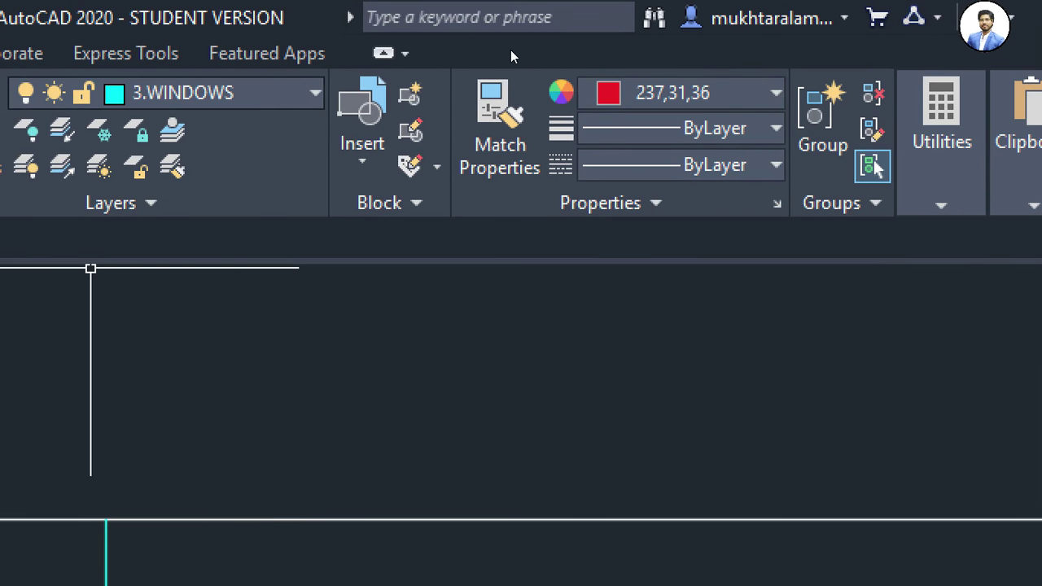
pyautogui.write('l')
pyautogui.press('Return')
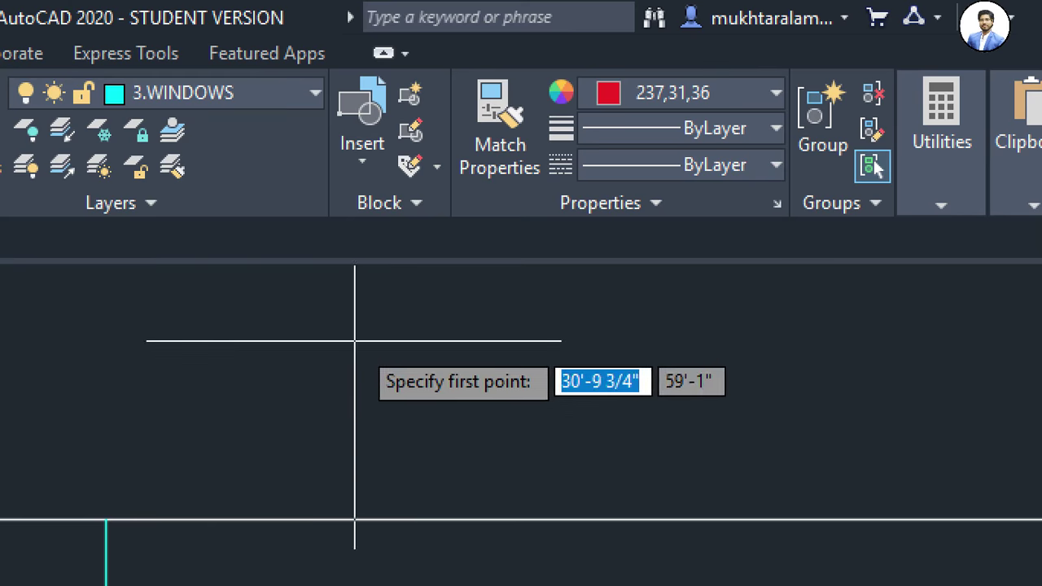
pyautogui.click(467, 344)
pyautogui.click(786, 345)
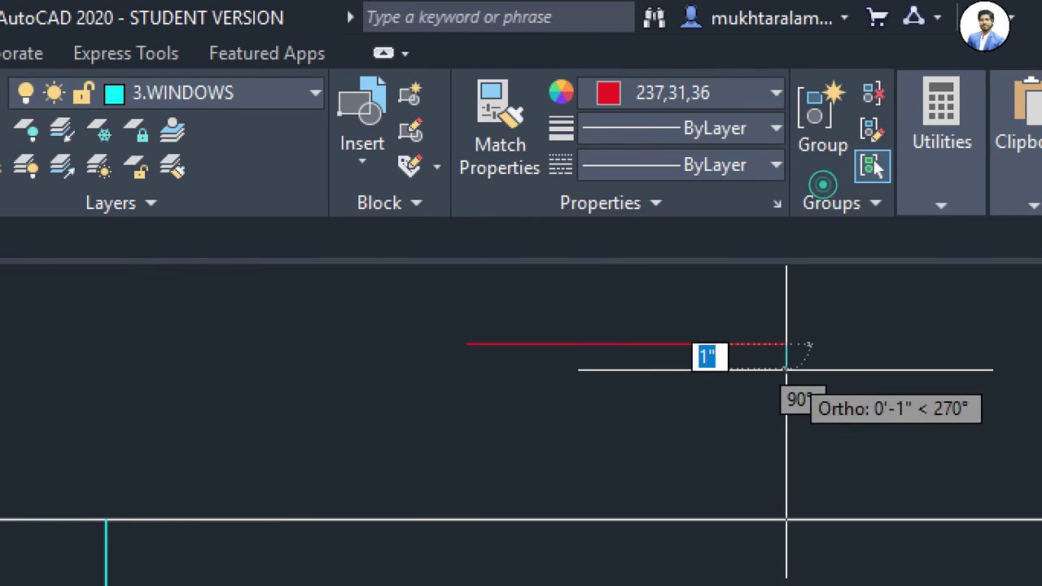
pyautogui.click(786, 422)
pyautogui.press('Return')
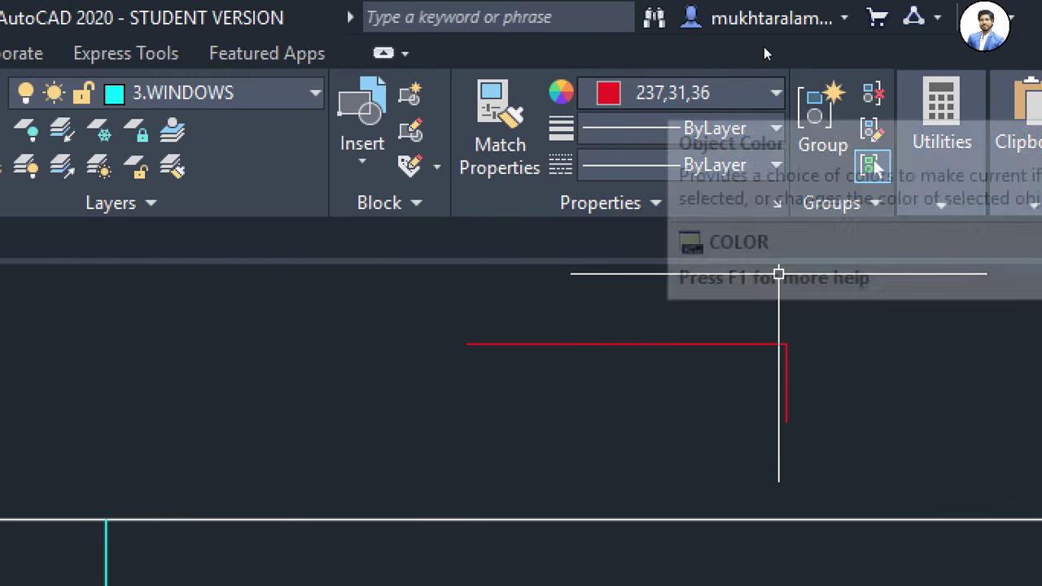
# Reset the current object colour to ByLayer
pyautogui.click(763, 49)
pyautogui.press('Up')
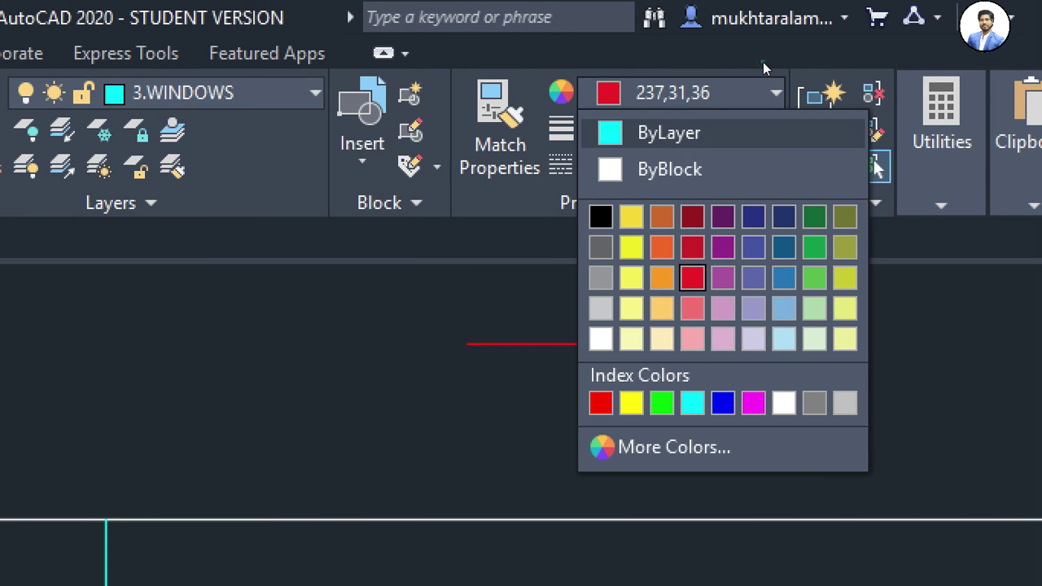
pyautogui.press('Return')
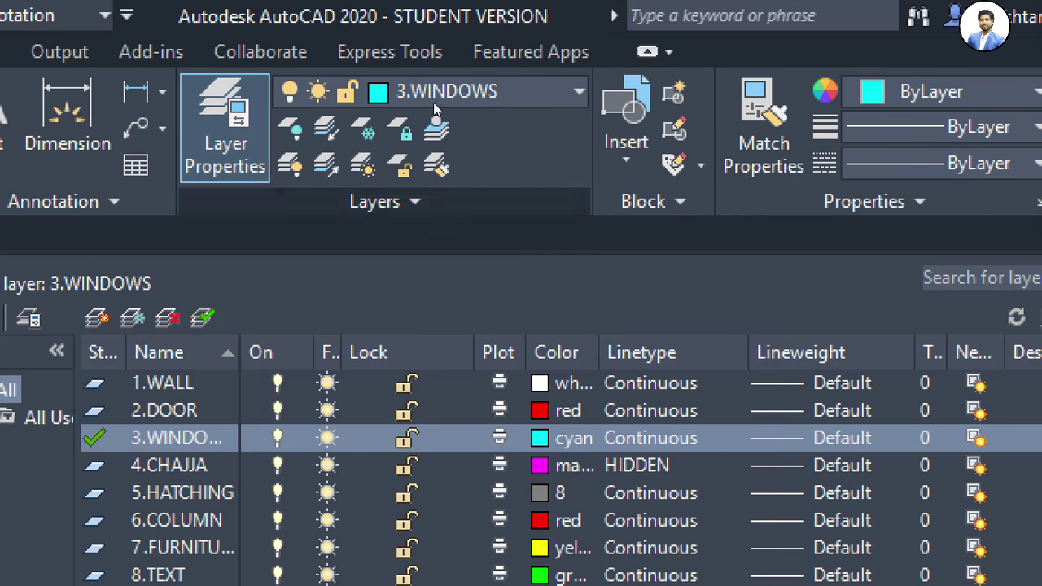
# Assign layer 1.WALL a 0.35 mm lineweight and close the layer palette
pyautogui.press('Up')
pyautogui.press('Up')
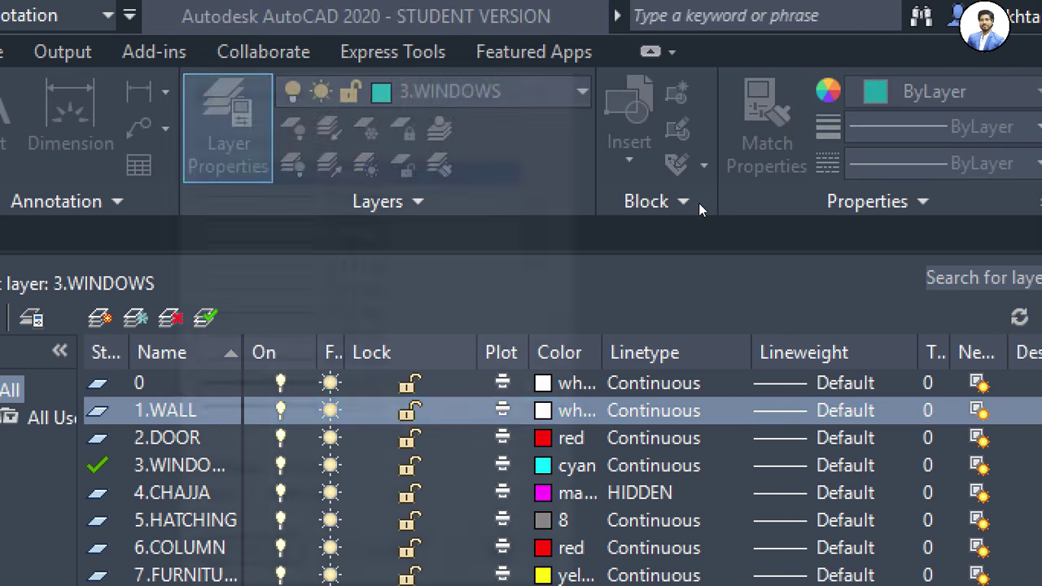
pyautogui.scroll(-1, 502, 145)
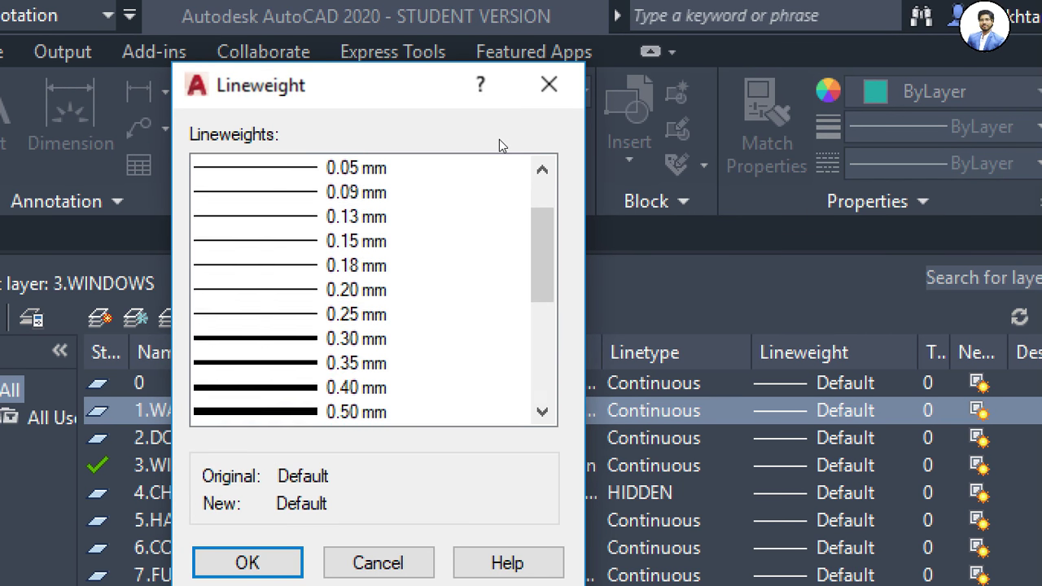
pyautogui.scroll(-3, 502, 145)
pyautogui.scroll(2, 501, 145)
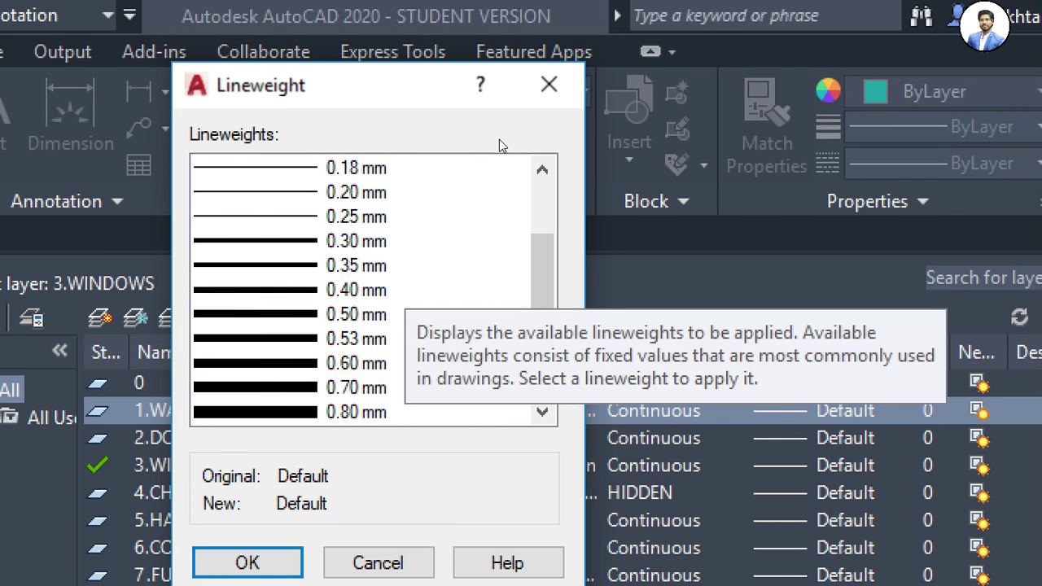
pyautogui.click(466, 140)
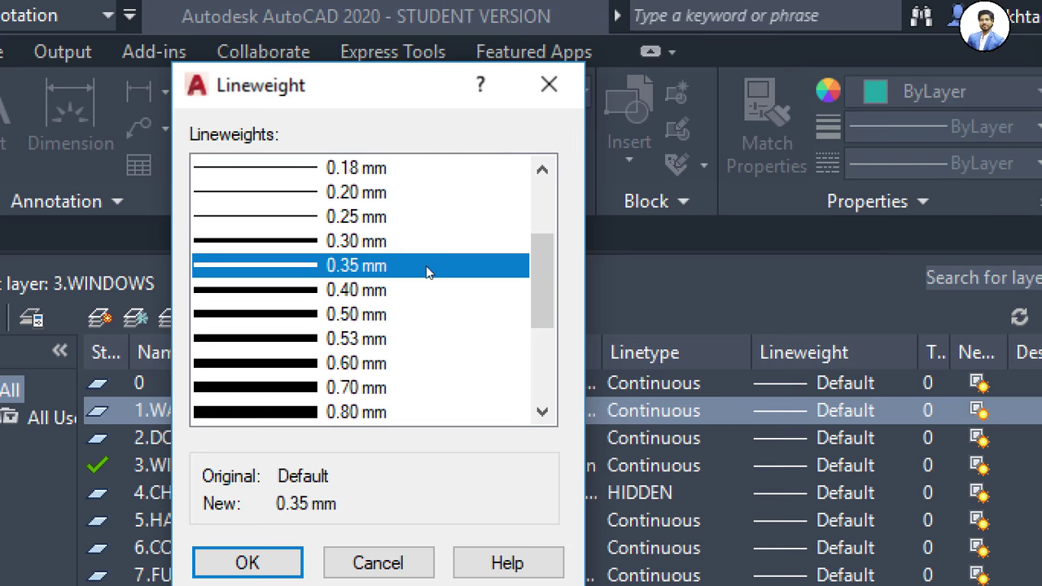
pyautogui.press('Return')
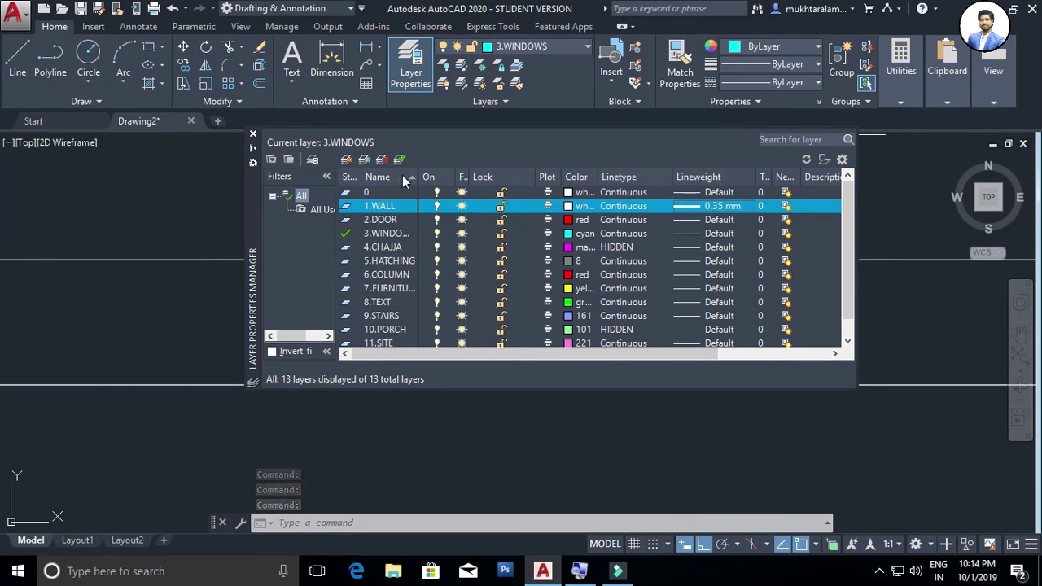
pyautogui.click(254, 134)
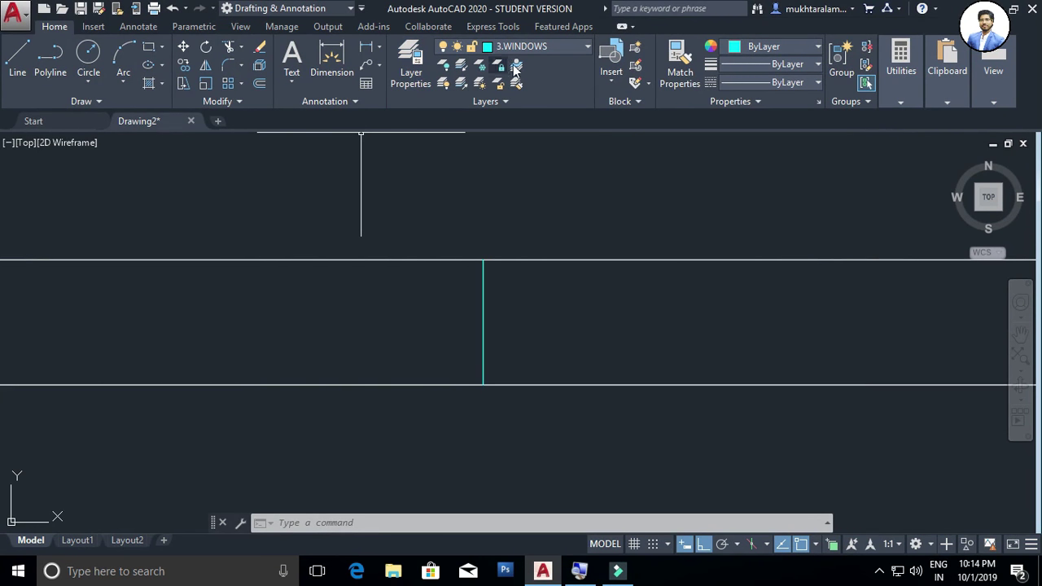
# Make 3.WINDOWS the current layer
pyautogui.click(553, 50)
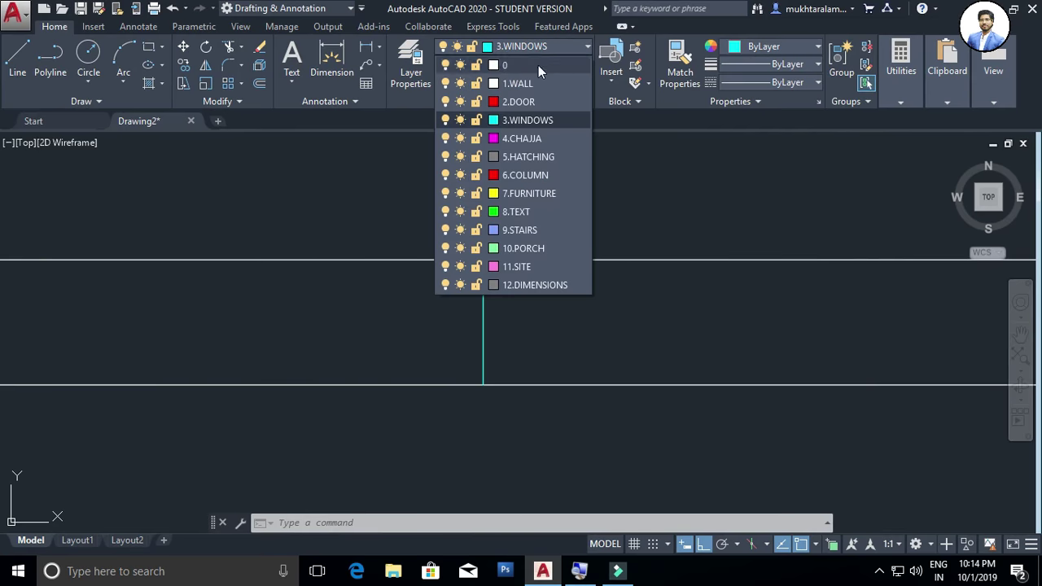
pyautogui.click(525, 84)
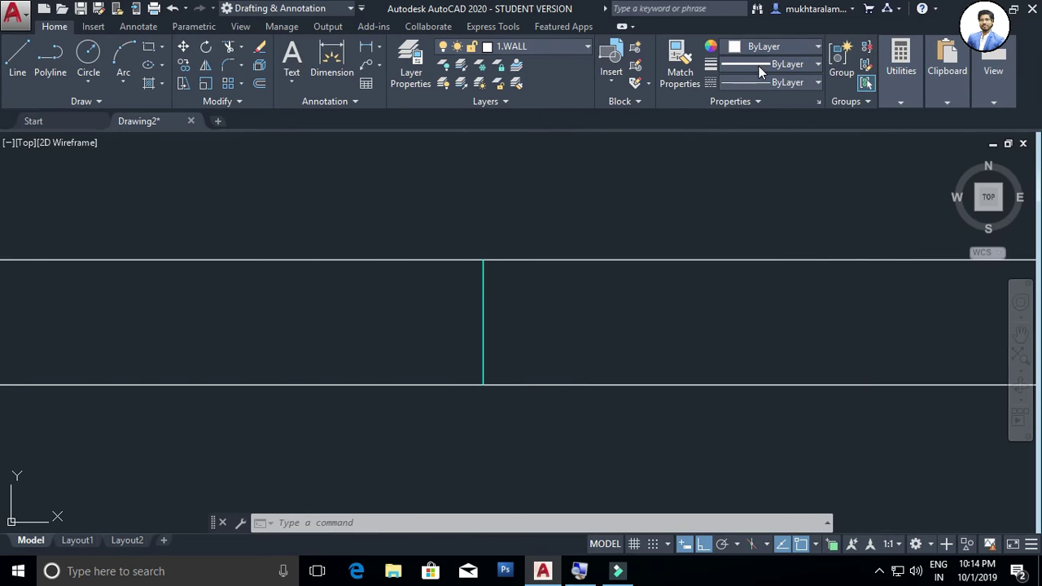
pyautogui.click(539, 49)
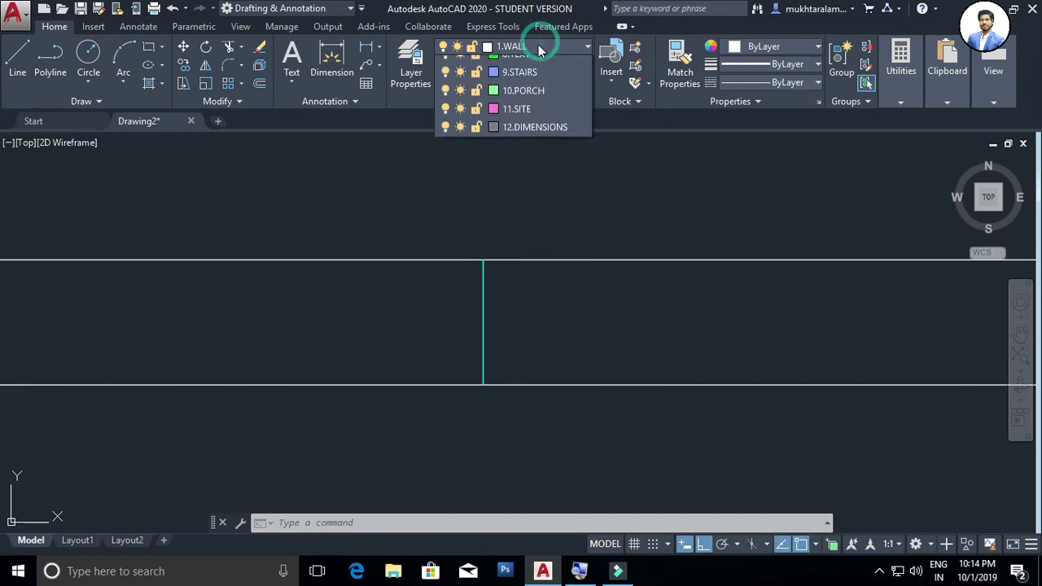
pyautogui.click(509, 117)
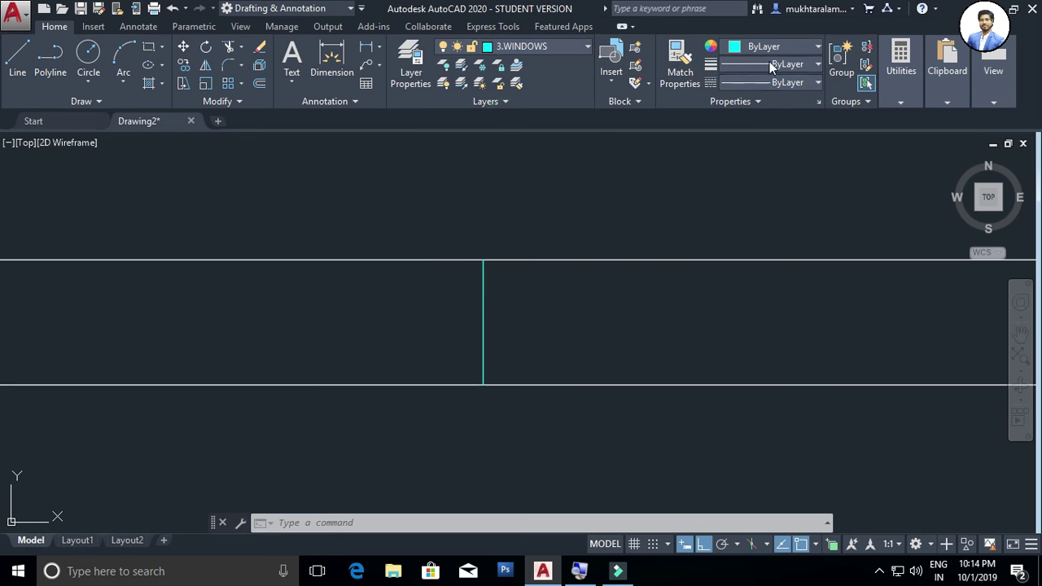
pyautogui.scroll(-5, 516, 326)
pyautogui.scroll(2, 502, 326)
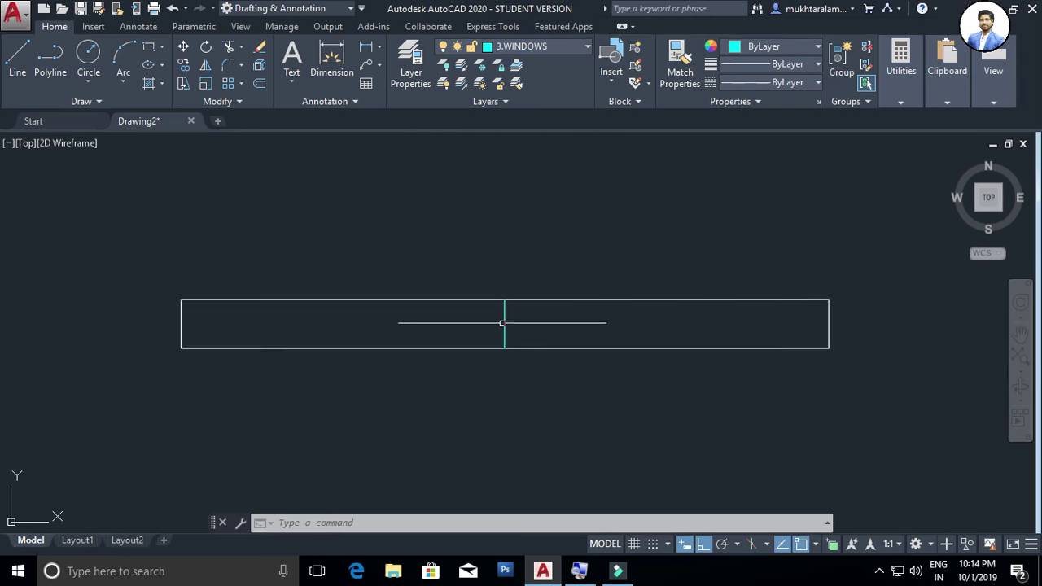
pyautogui.scroll(2, 504, 332)
pyautogui.scroll(-1, 500, 327)
# Offset the cyan window line 2' to the right and 2' to the left
pyautogui.write('o')
pyautogui.press('Return')
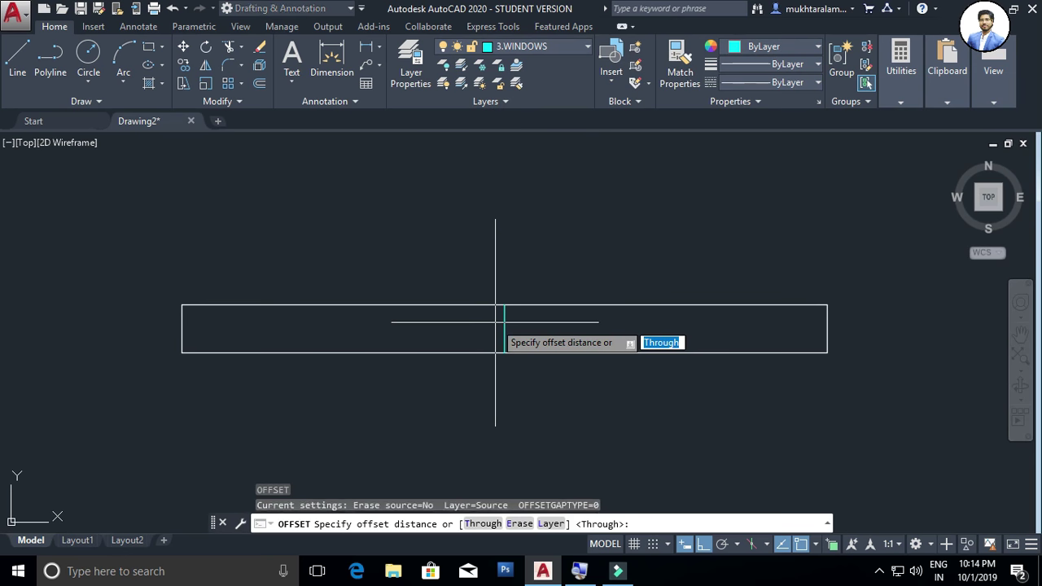
pyautogui.write("'")
pyautogui.press('Return')
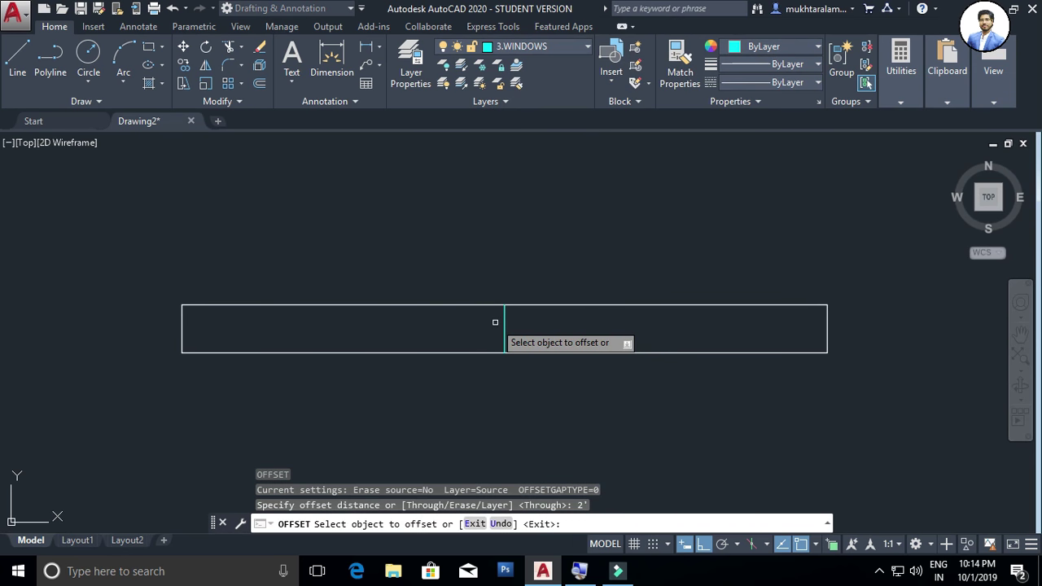
pyautogui.click(505, 317)
pyautogui.click(555, 321)
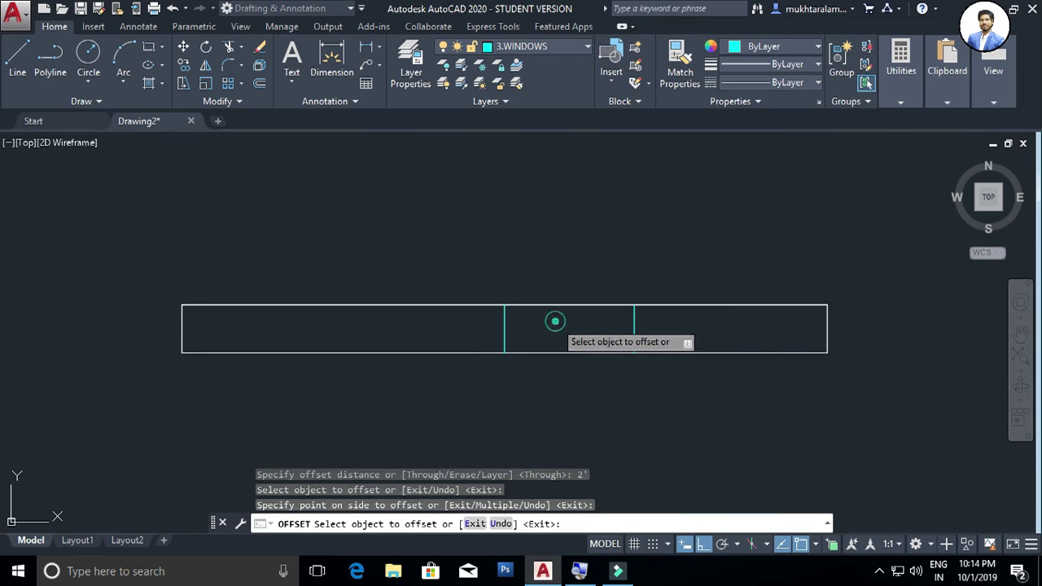
pyautogui.click(504, 323)
pyautogui.click(430, 342)
pyautogui.press('Escape')
# Draw a horizontal line joining the midpoints of the two offset cyan lines
pyautogui.write('l')
pyautogui.press('Return')
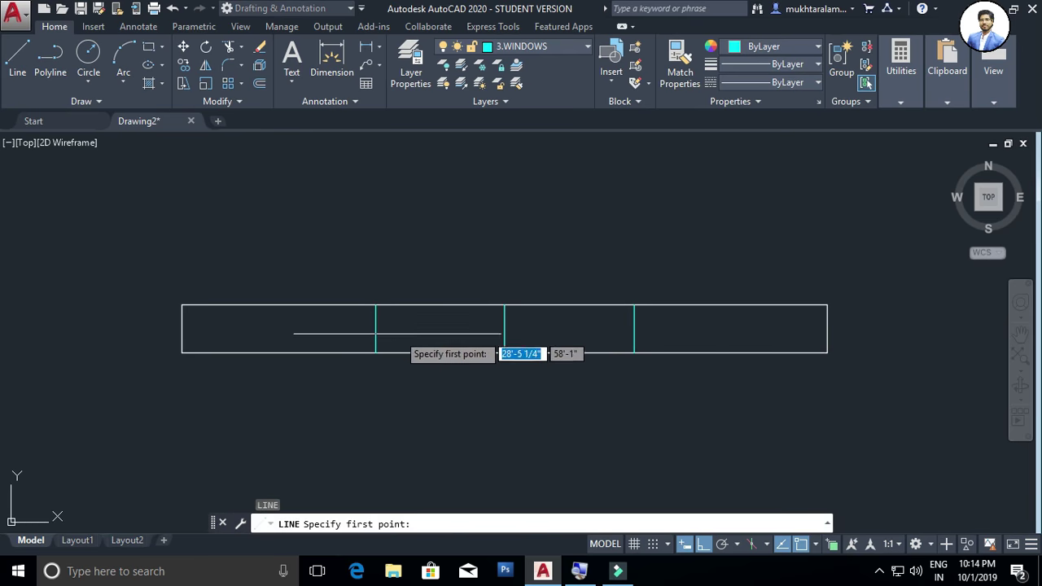
pyautogui.click(375, 329)
pyautogui.click(634, 329)
pyautogui.press('Escape')
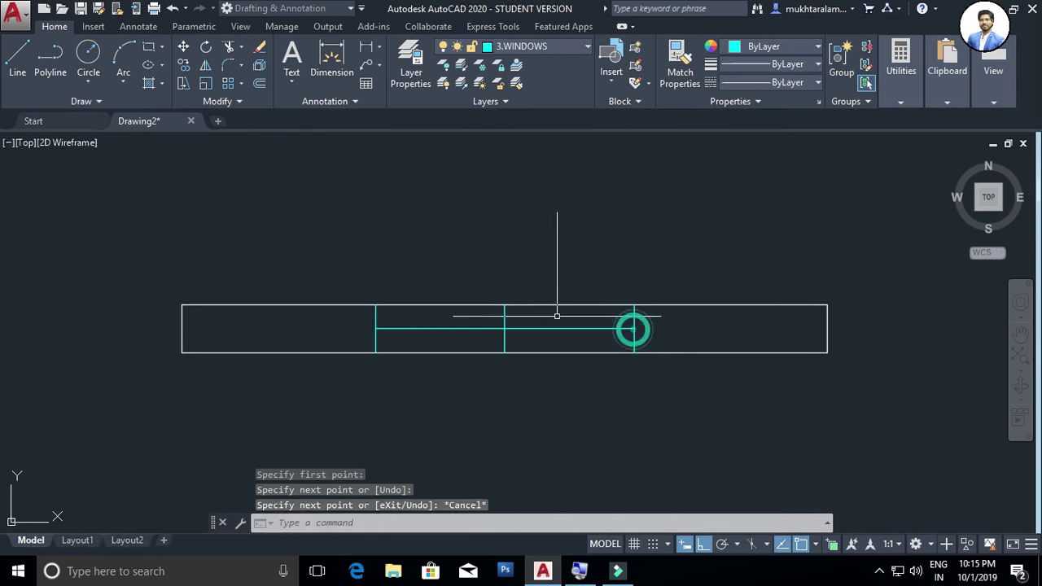
# Erase the original middle cyan window line
pyautogui.click(487, 293)
pyautogui.click(540, 372)
pyautogui.press('Delete')
pyautogui.scroll(2, 509, 378)
pyautogui.scroll(-2, 508, 379)
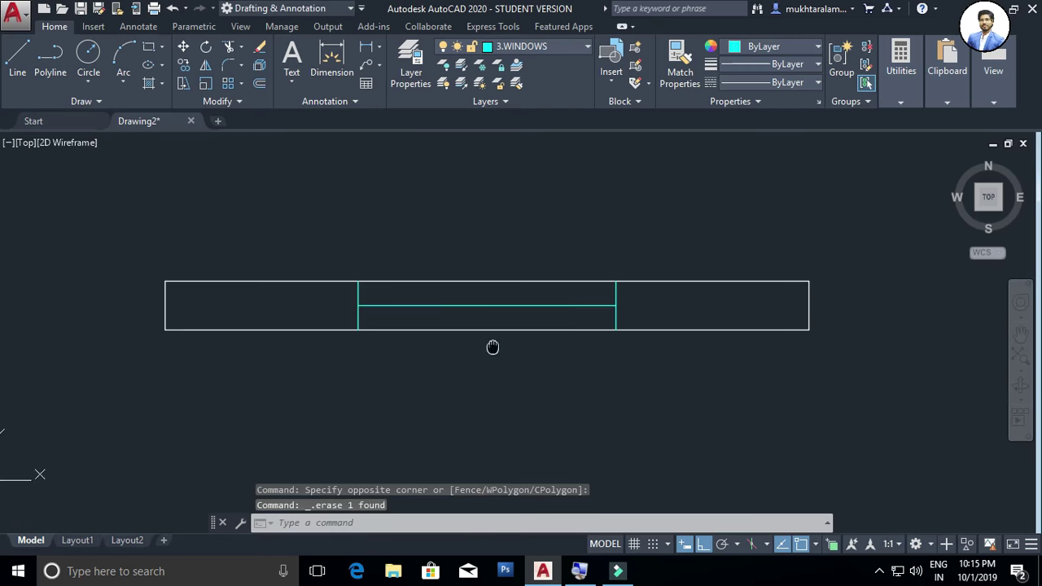
pyautogui.scroll(2, 535, 359)
pyautogui.scroll(-2, 529, 363)
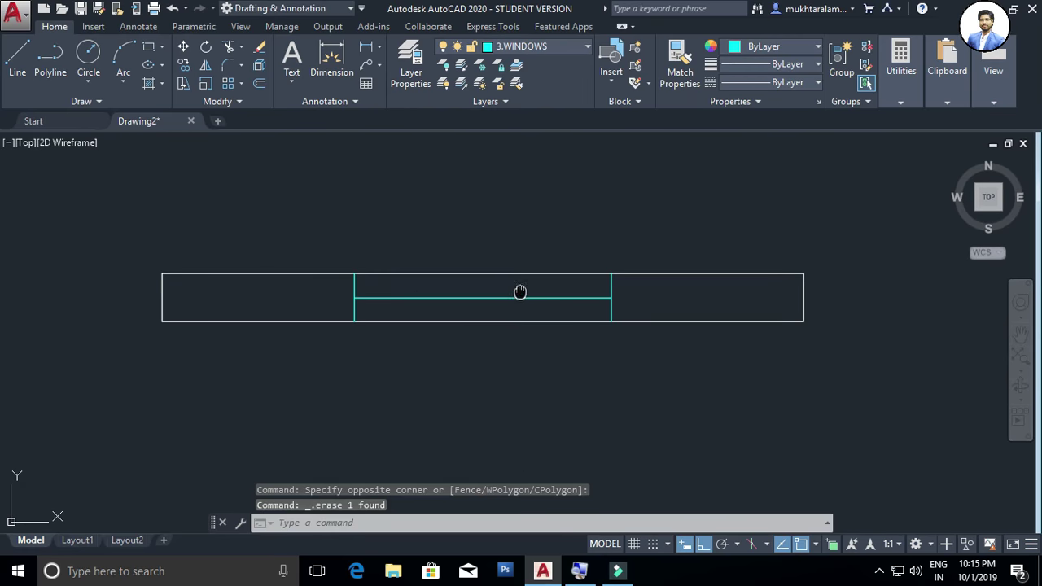
pyautogui.moveTo(521, 290); pyautogui.dragTo(521, 311, button='middle')
# On layer 4.CHAJJA, draw a chajja polyline of 6", 1'6" down and 5' left
pyautogui.click(546, 47)
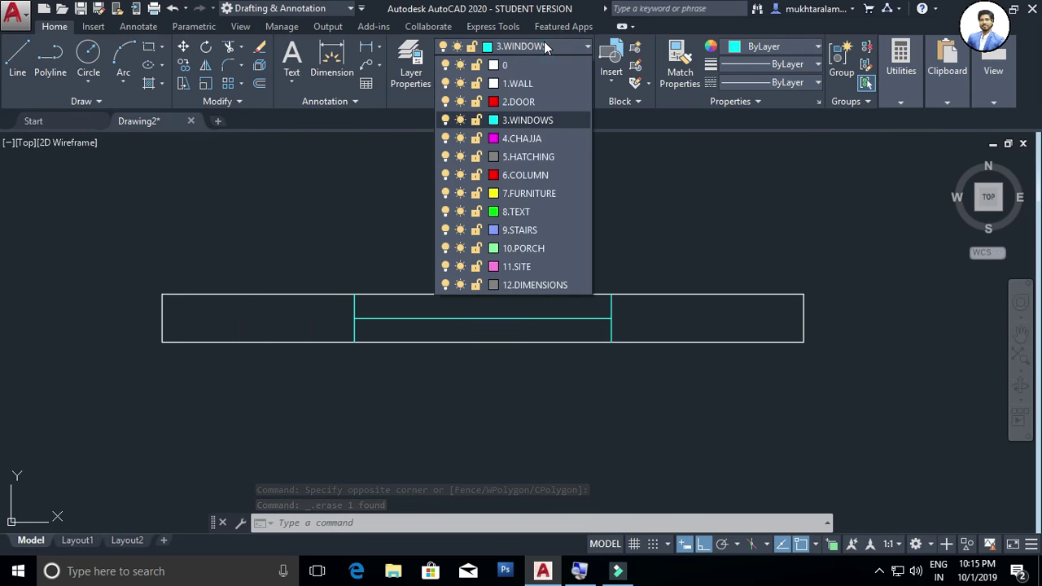
pyautogui.click(529, 135)
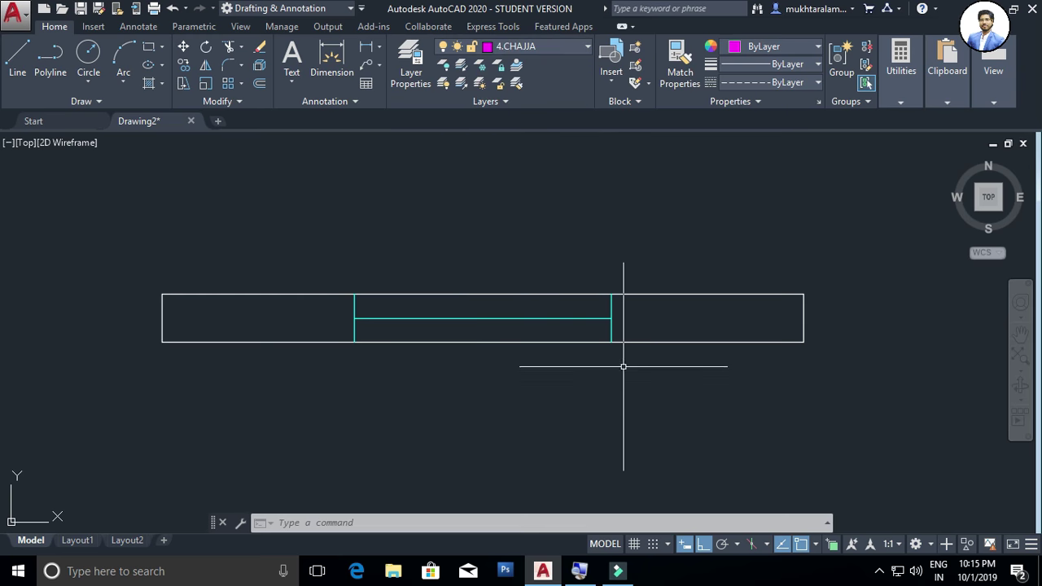
pyautogui.write('PL')
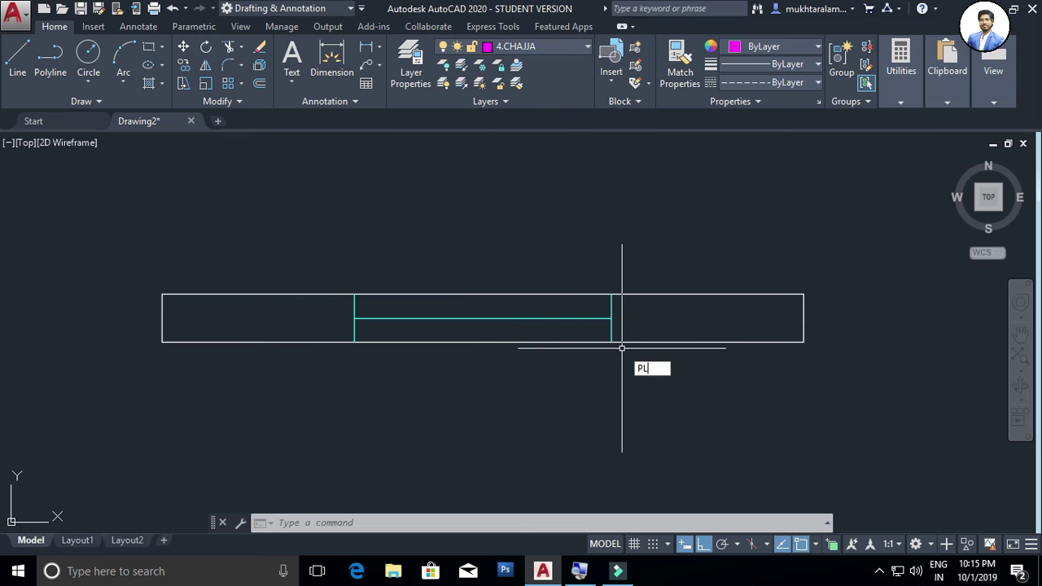
pyautogui.press('Return')
pyautogui.click(612, 342)
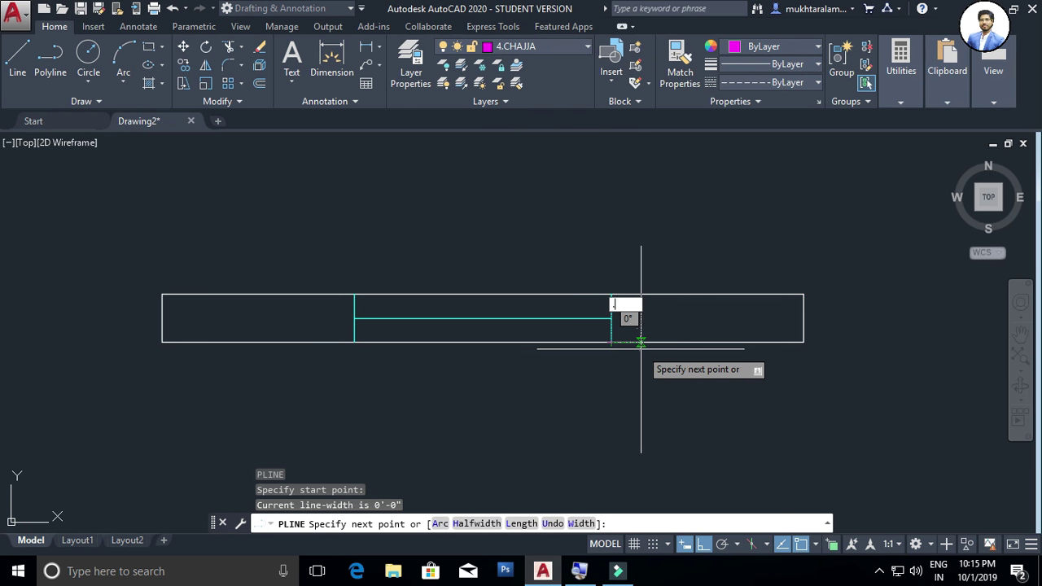
pyautogui.write('6')
pyautogui.press('Return')
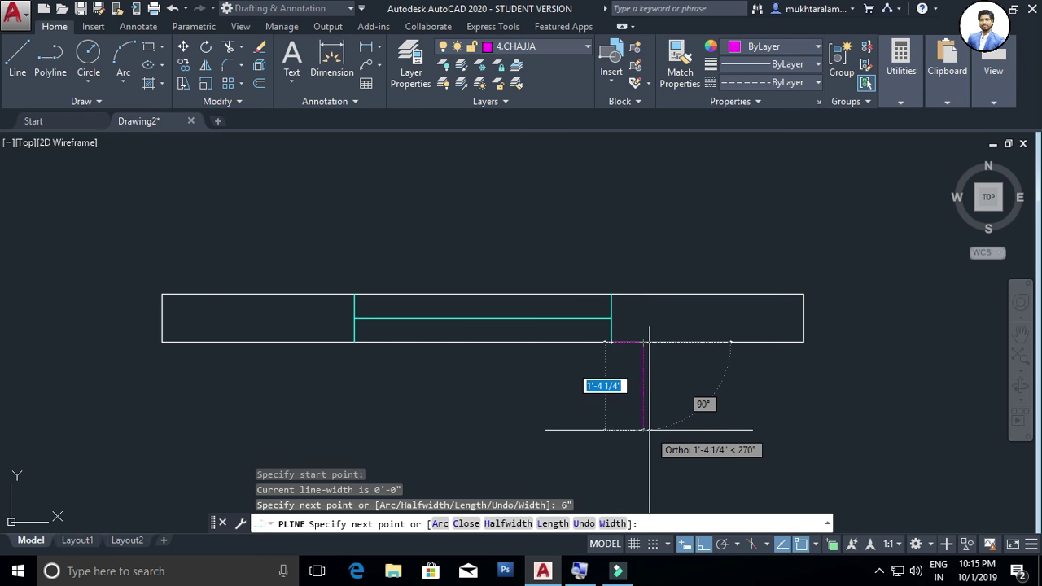
pyautogui.write("1'6")
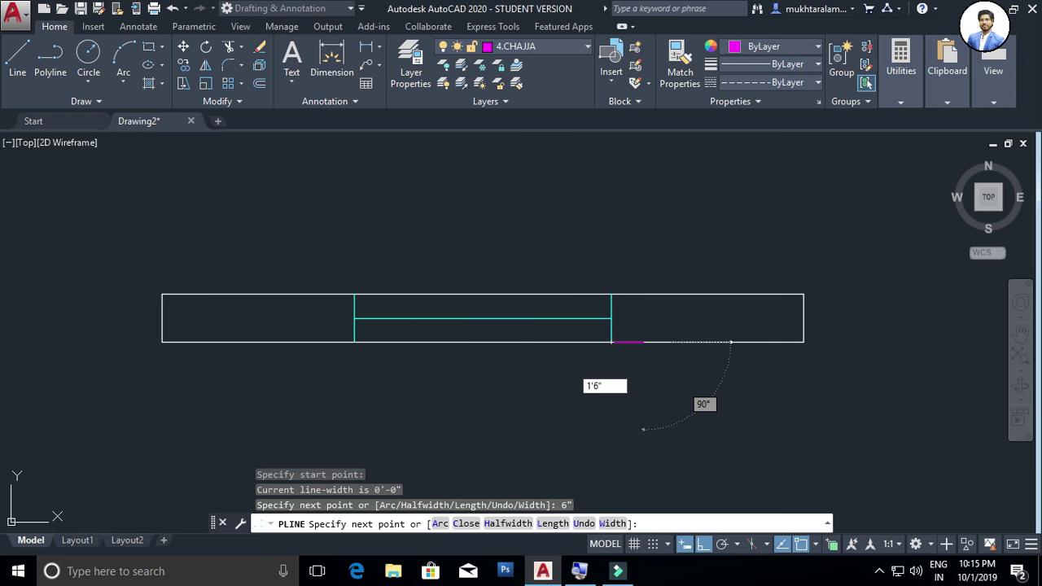
pyautogui.press('Return')
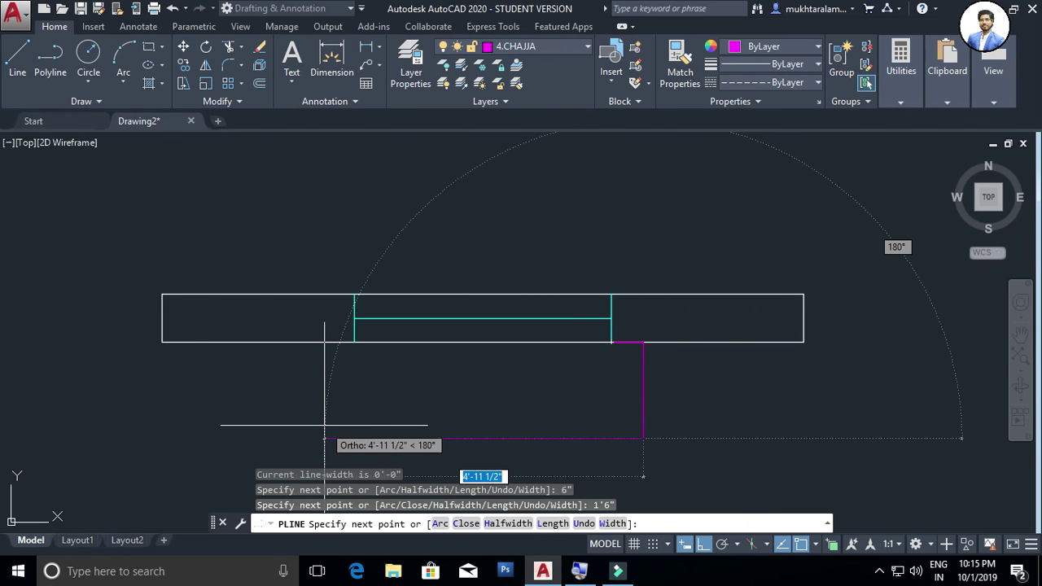
pyautogui.write("5'")
pyautogui.press('Return')
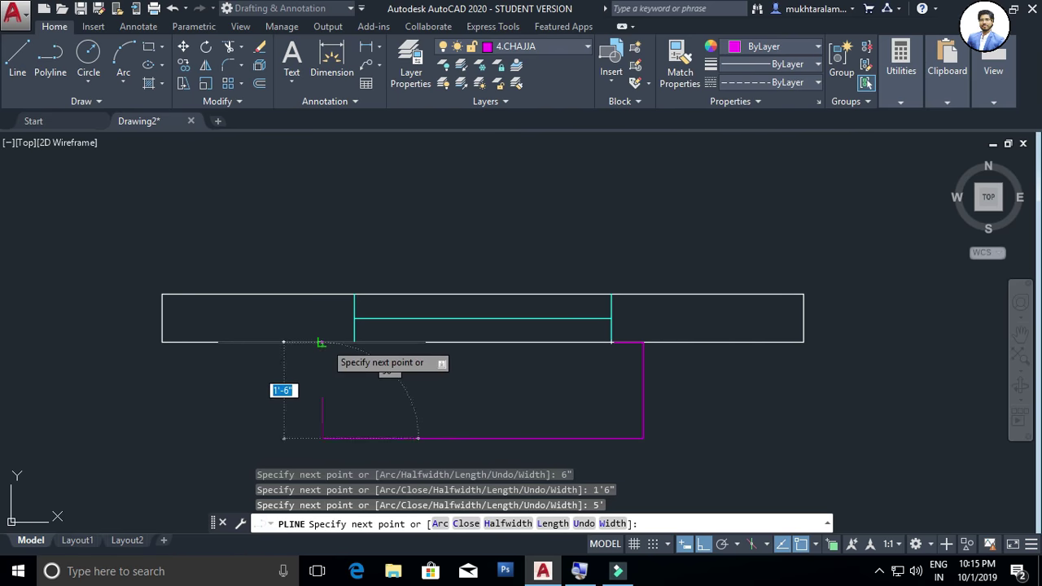
pyautogui.press('Escape')
# Zoom and pan around the dashed magenta chajja outline, then select it
pyautogui.scroll(2, 388, 368)
pyautogui.scroll(4, 372, 377)
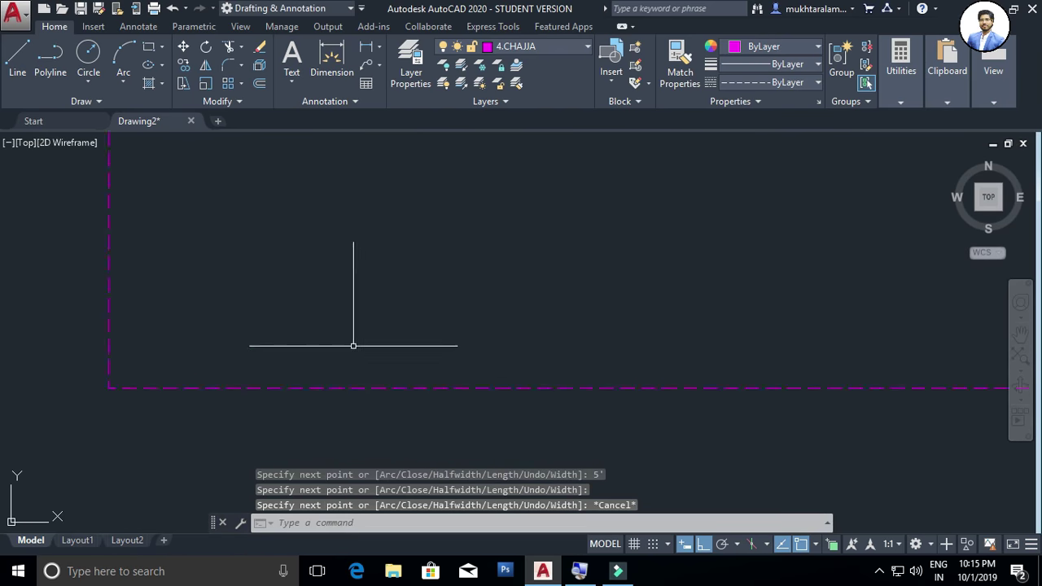
pyautogui.moveTo(399, 356)
pyautogui.mouseDown(button='middle')
pyautogui.moveTo(399, 388)
pyautogui.moveTo(329, 374)
pyautogui.mouseUp(button='middle')
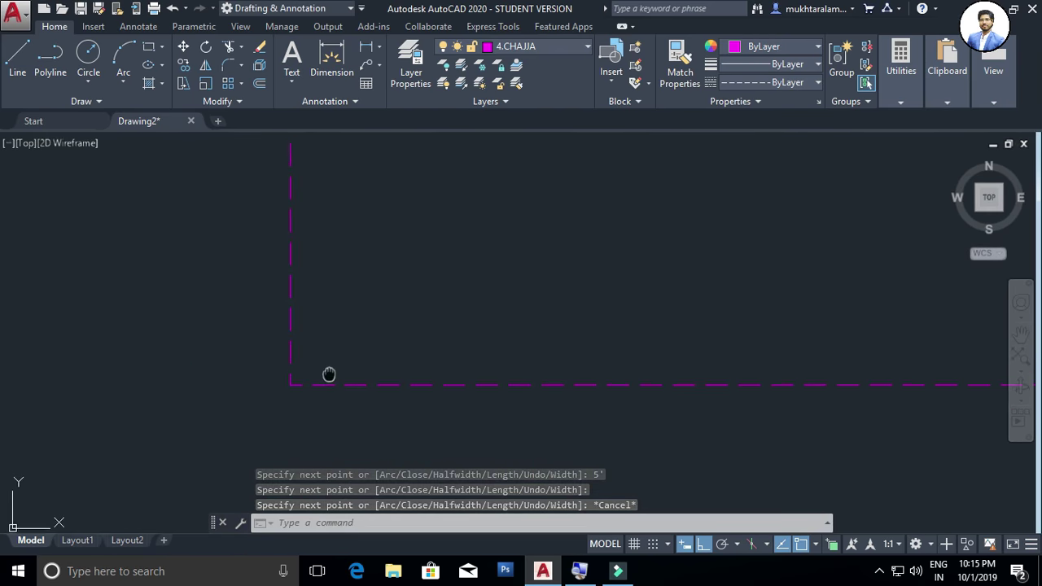
pyautogui.scroll(2, 330, 385)
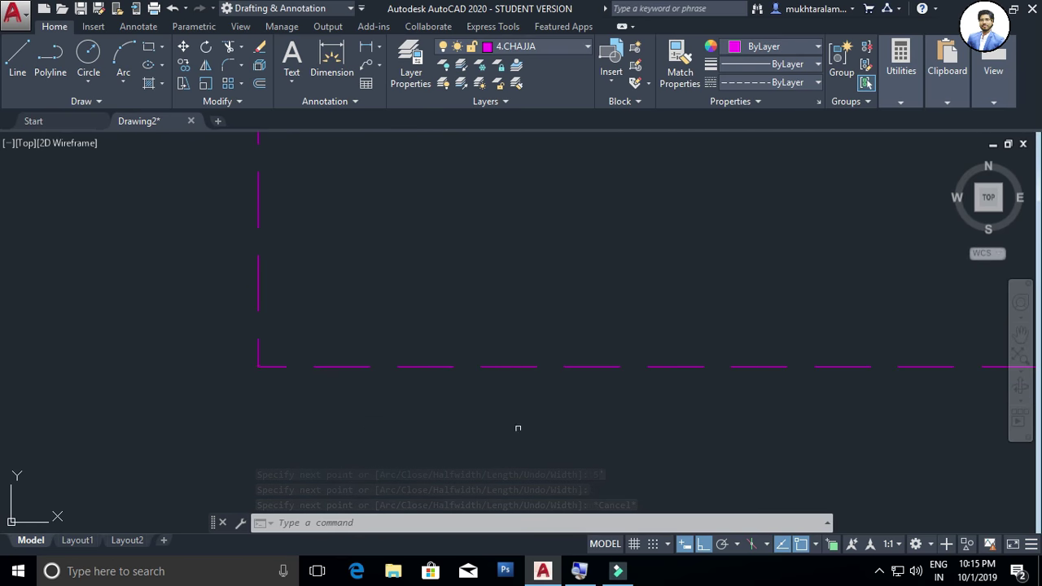
pyautogui.moveTo(518, 427); pyautogui.dragTo(395, 400, button='middle')
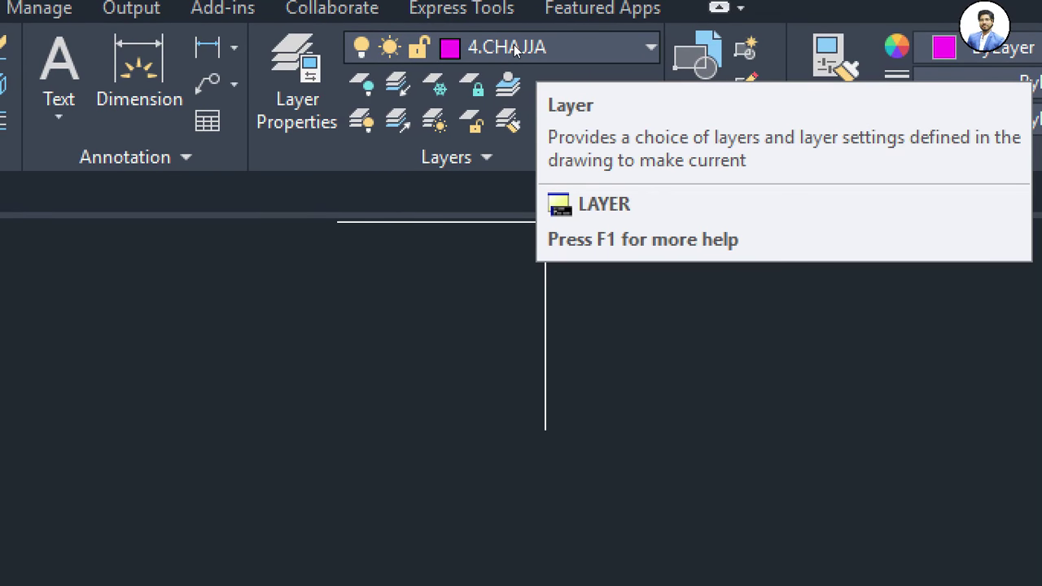
pyautogui.scroll(-2, 493, 367)
pyautogui.scroll(-2, 493, 368)
pyautogui.scroll(-3, 491, 390)
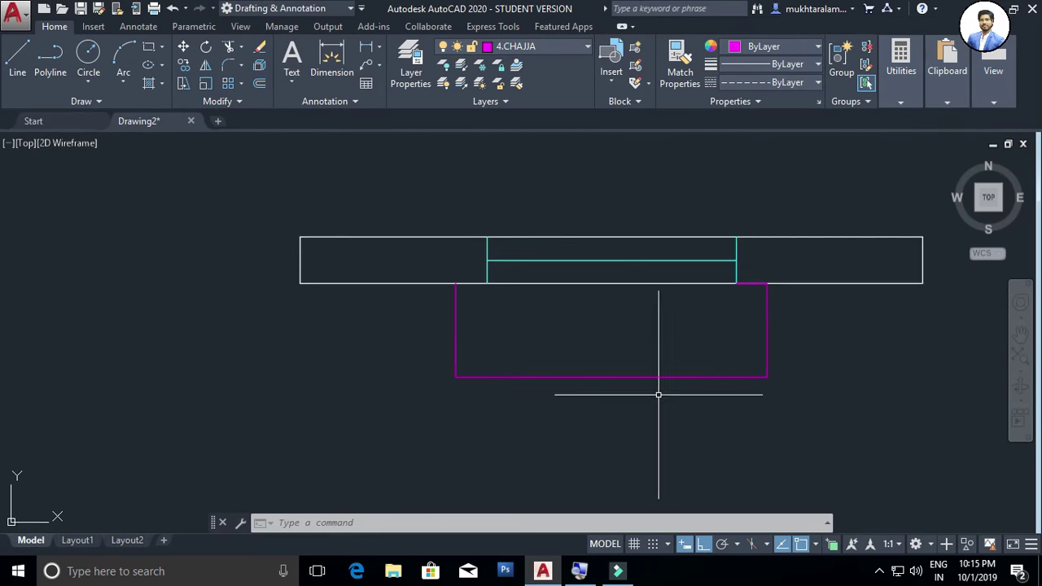
pyautogui.scroll(1, 676, 390)
pyautogui.scroll(3, 686, 374)
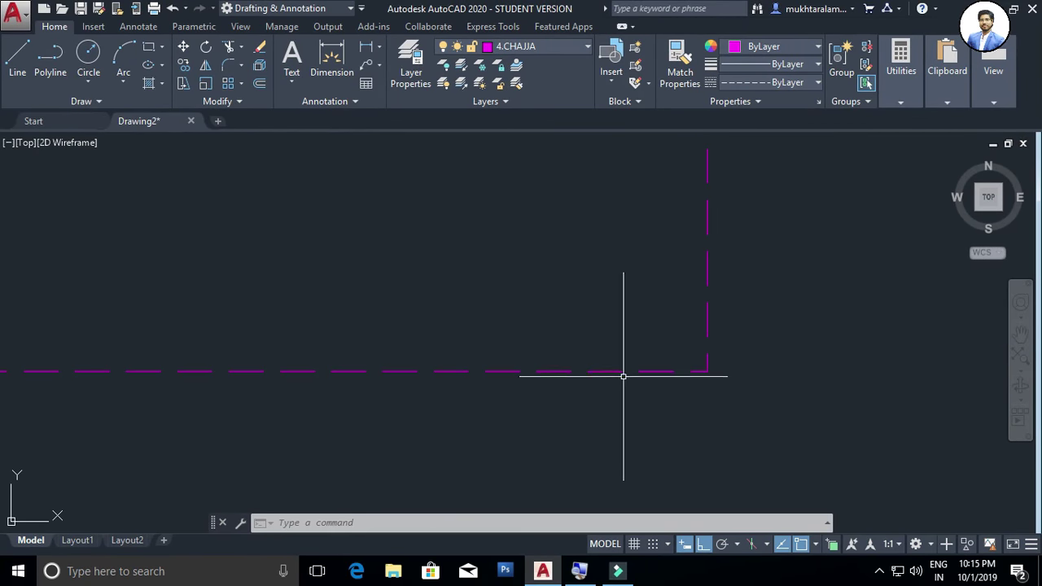
pyautogui.scroll(-3, 623, 376)
pyautogui.scroll(3, 575, 367)
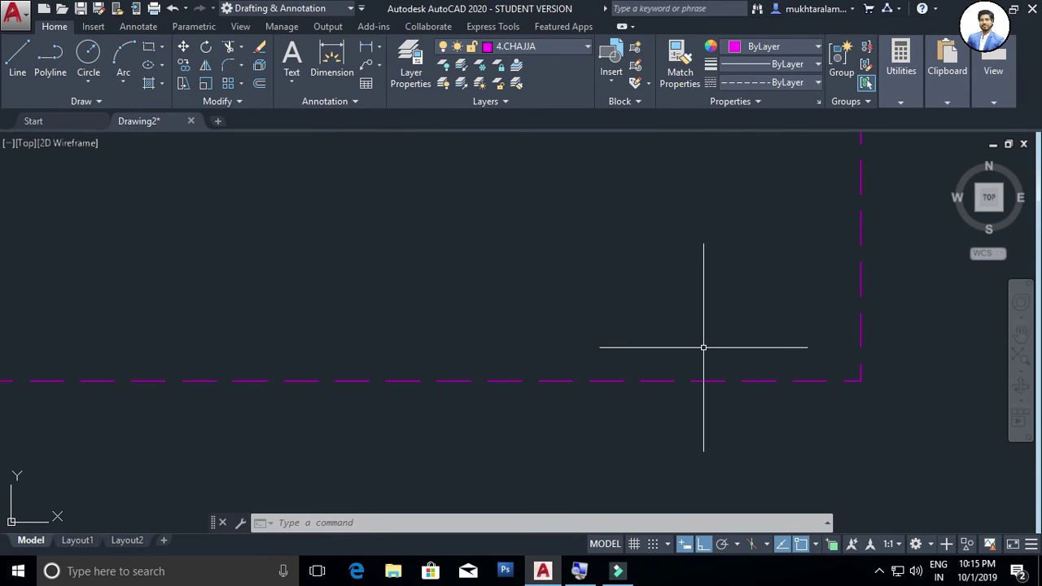
pyautogui.scroll(-1, 703, 347)
pyautogui.scroll(-1, 703, 347)
pyautogui.scroll(-2, 697, 347)
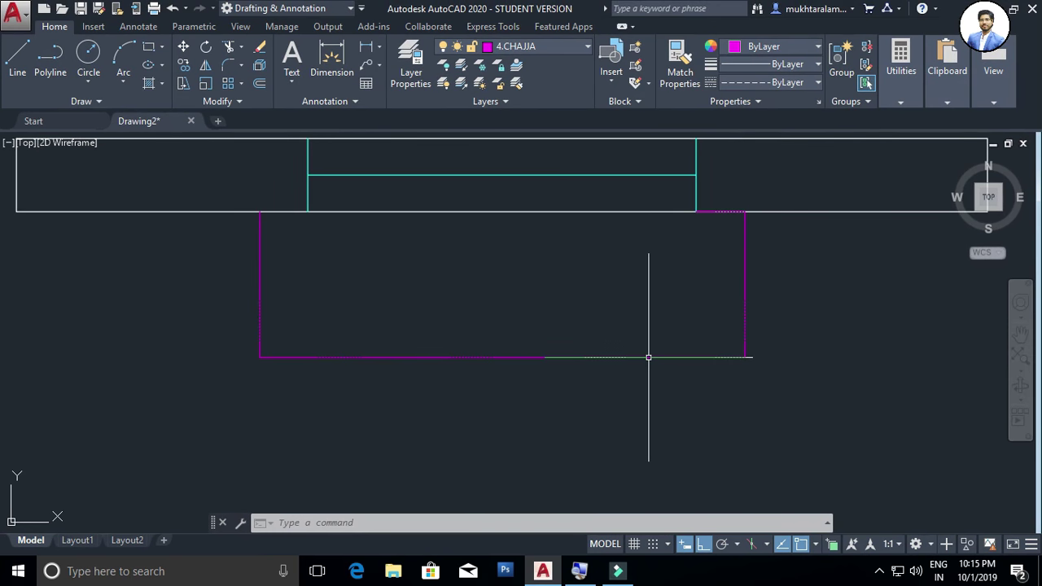
pyautogui.click(649, 357)
# Set the selected chajja polyline's linetype scale to 15 in Properties
pyautogui.rightClick(574, 301)
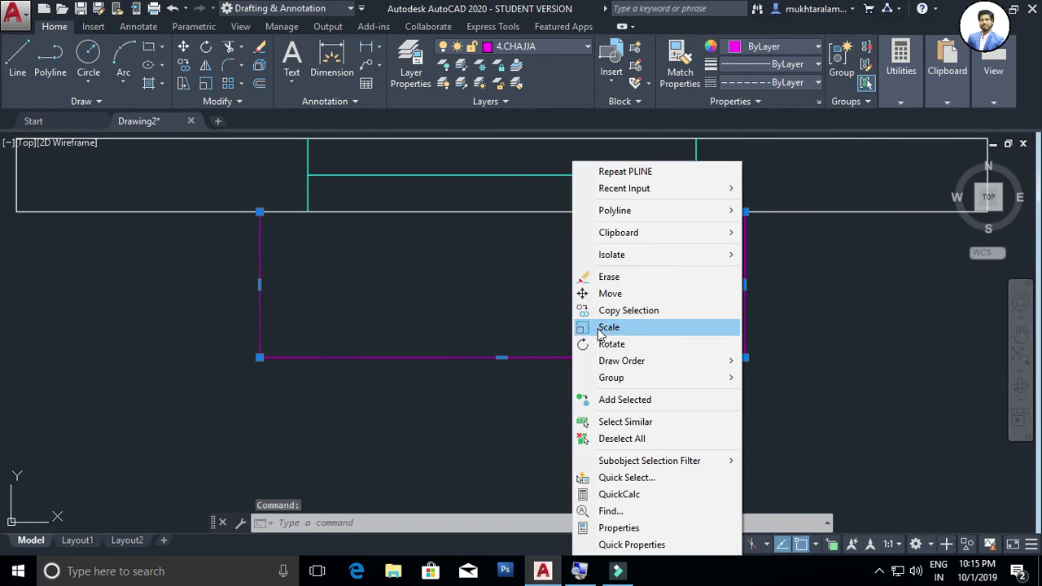
pyautogui.click(617, 528)
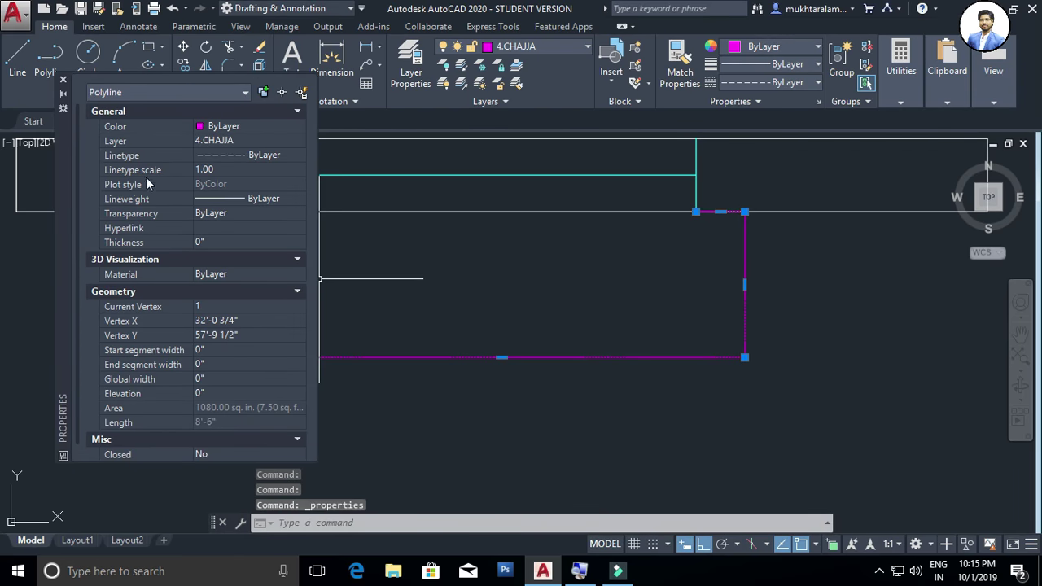
pyautogui.click(239, 169)
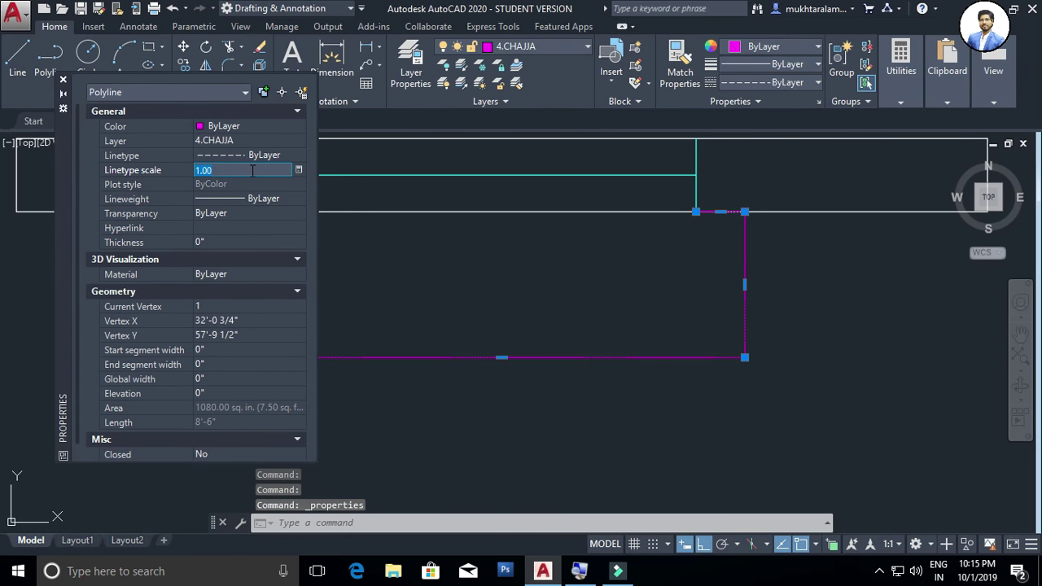
pyautogui.write('15')
pyautogui.press('Return')
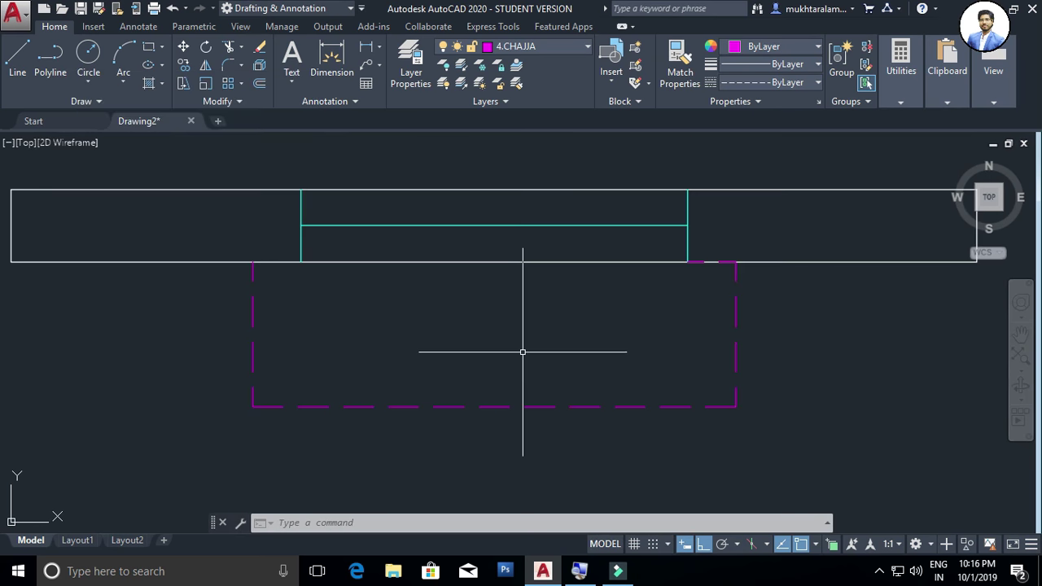
pyautogui.scroll(4, 642, 412)
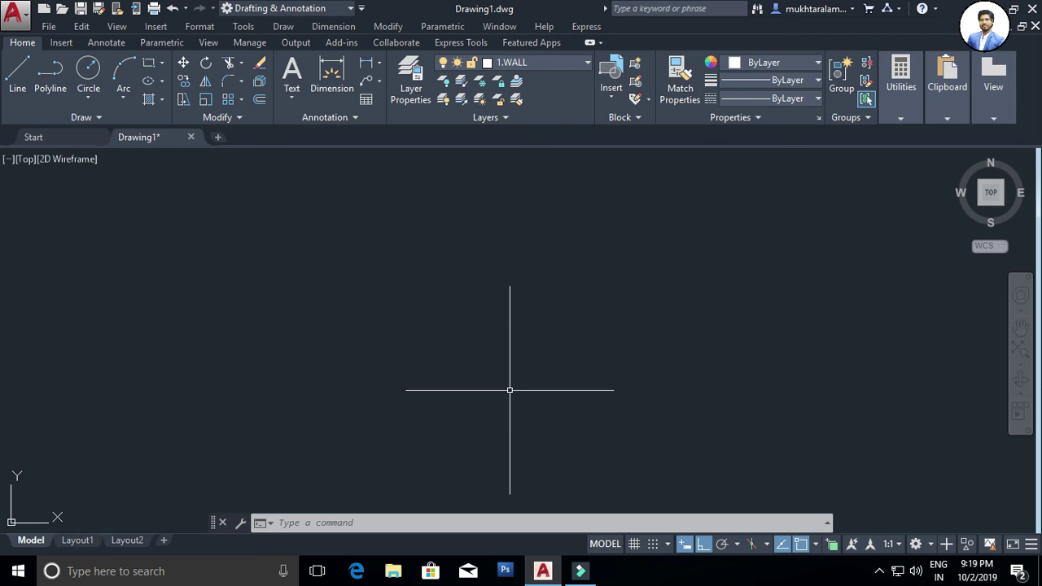
# Draw the plot boundary with lines of 60', 50' and 60', closing back at the start corner
pyautogui.write('l')
pyautogui.press('Return')
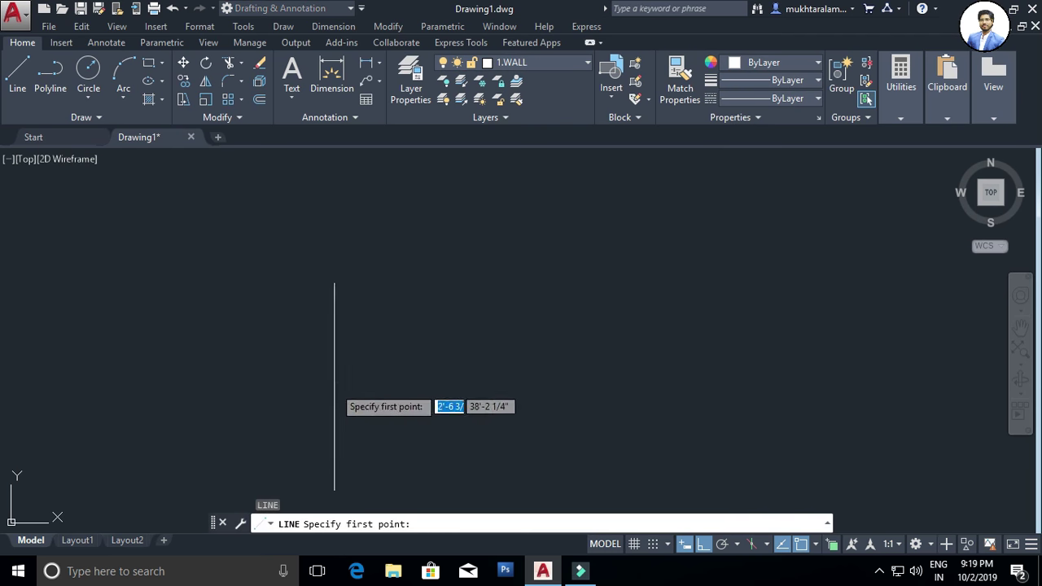
pyautogui.click(330, 387)
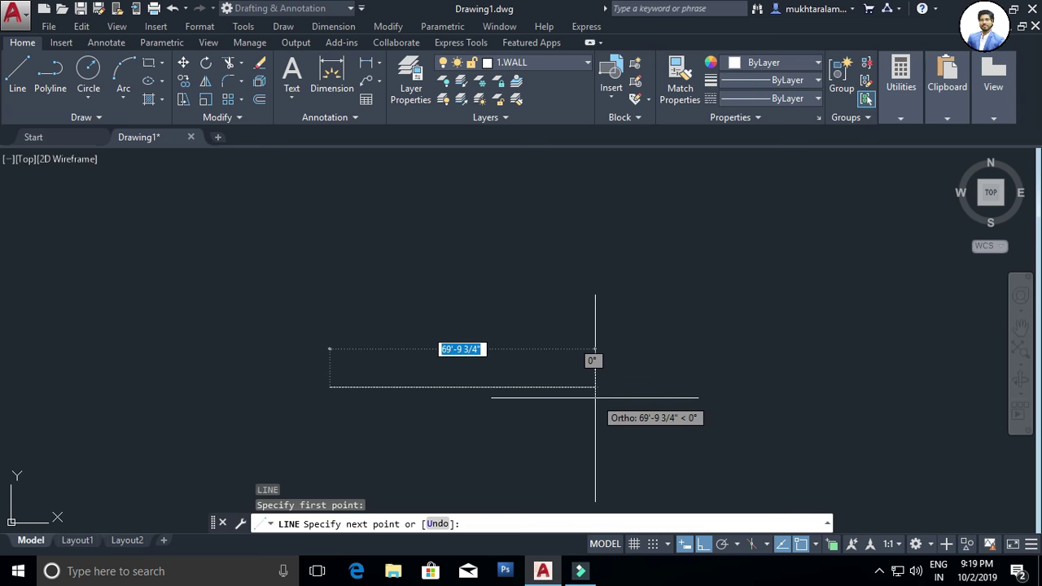
pyautogui.write('60')
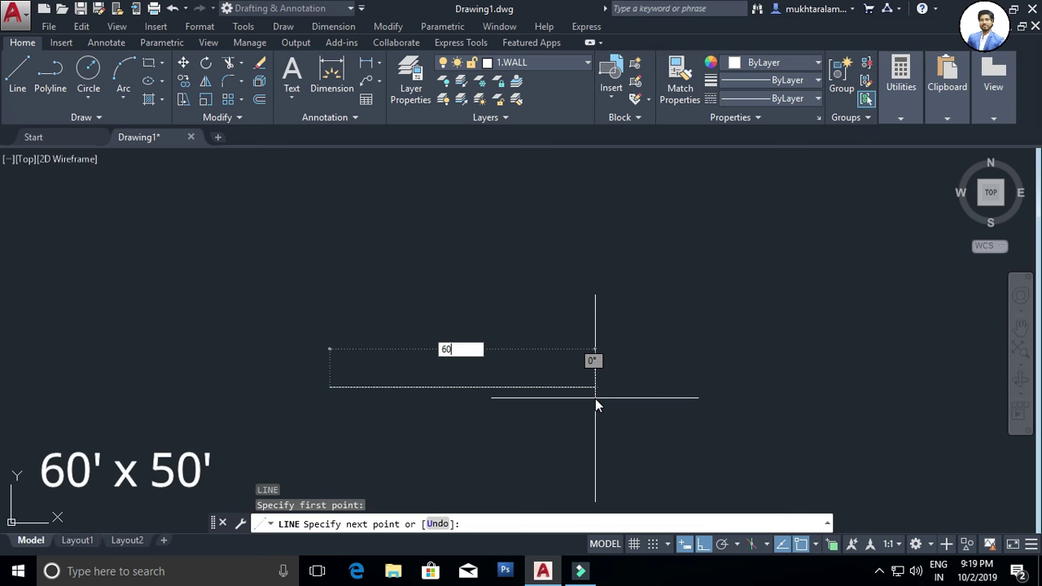
pyautogui.press('Return')
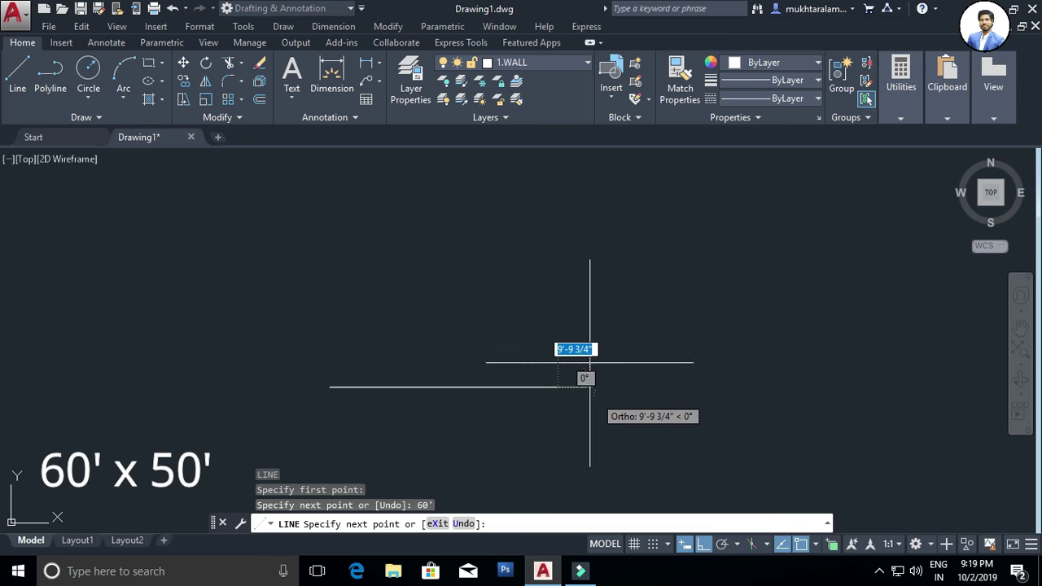
pyautogui.write("50'")
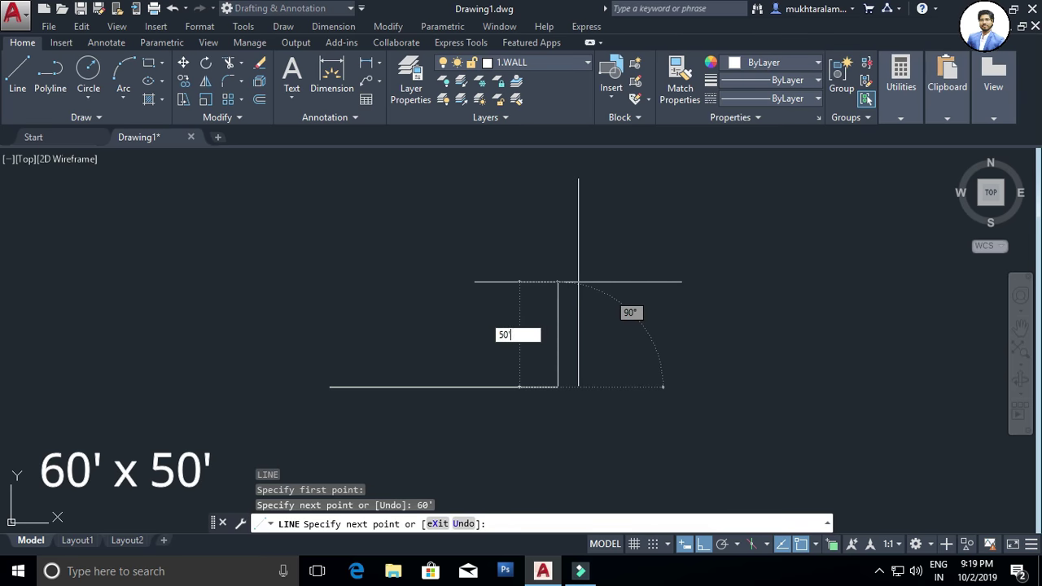
pyautogui.press('Return')
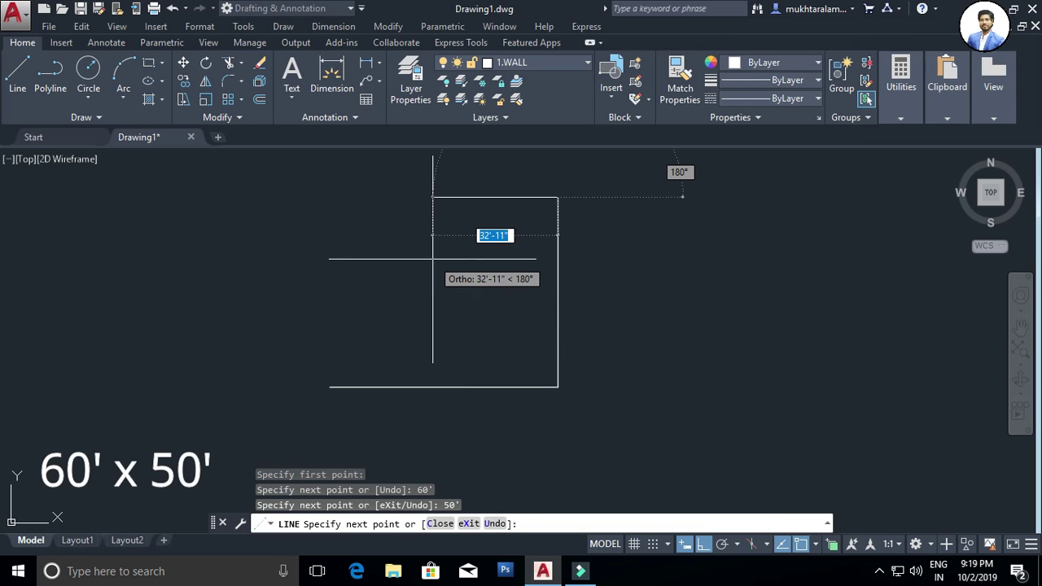
pyautogui.write("60'")
pyautogui.press('Return')
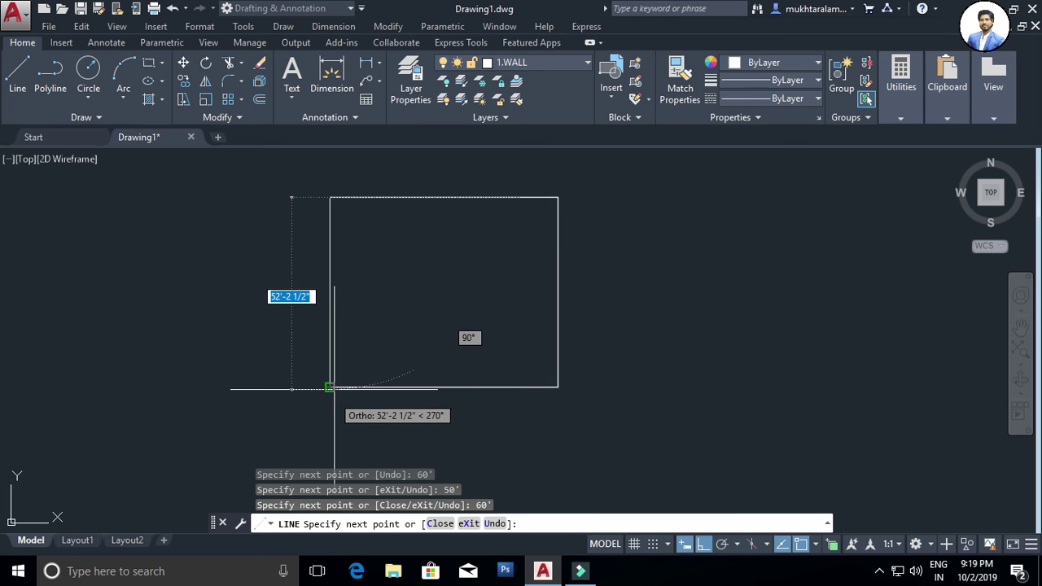
pyautogui.click(329, 387)
pyautogui.press('Escape')
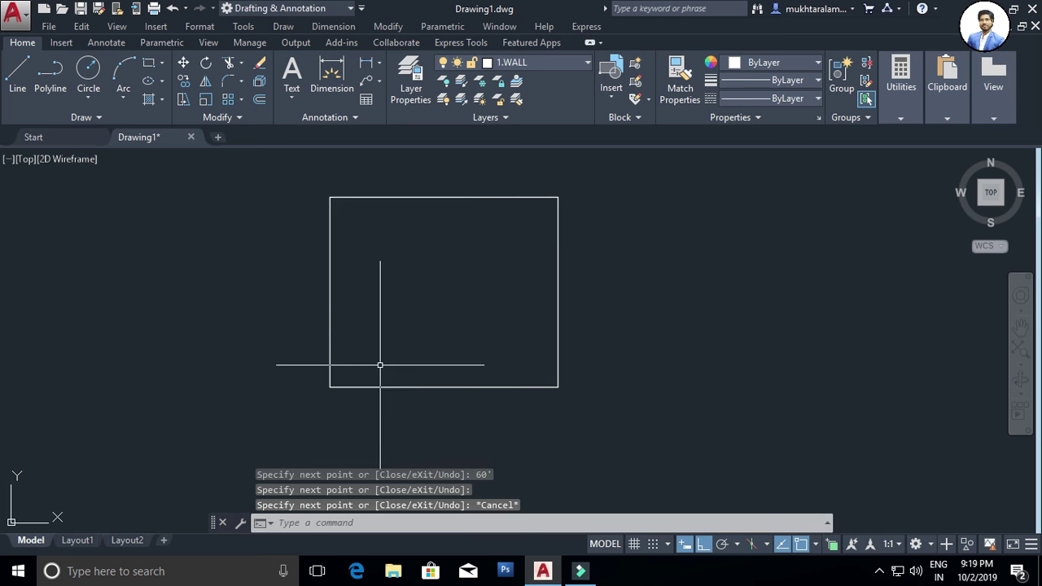
pyautogui.moveTo(447, 309); pyautogui.dragTo(523, 348, button='middle')
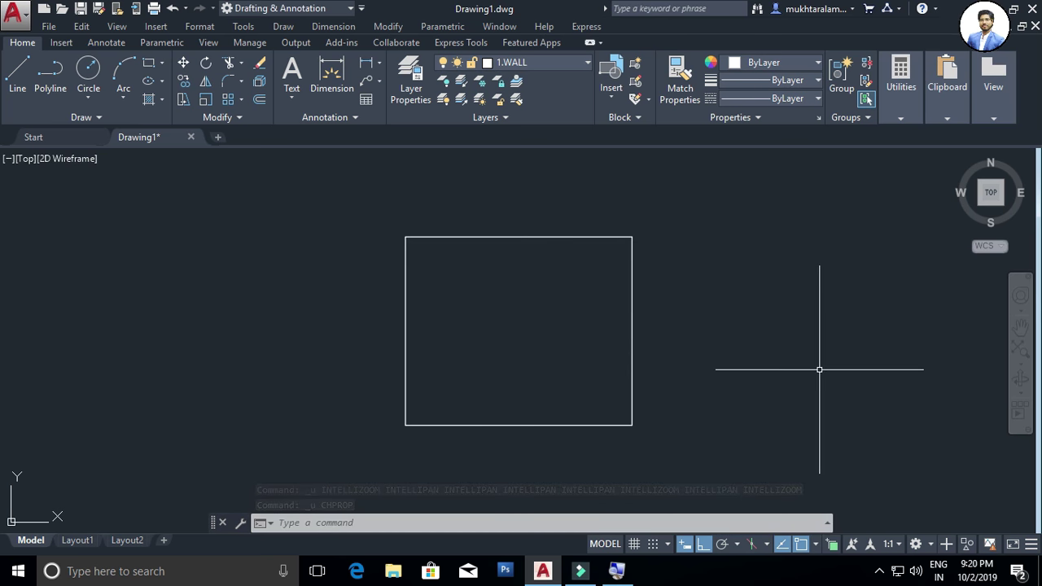
pyautogui.scroll(2, 561, 346)
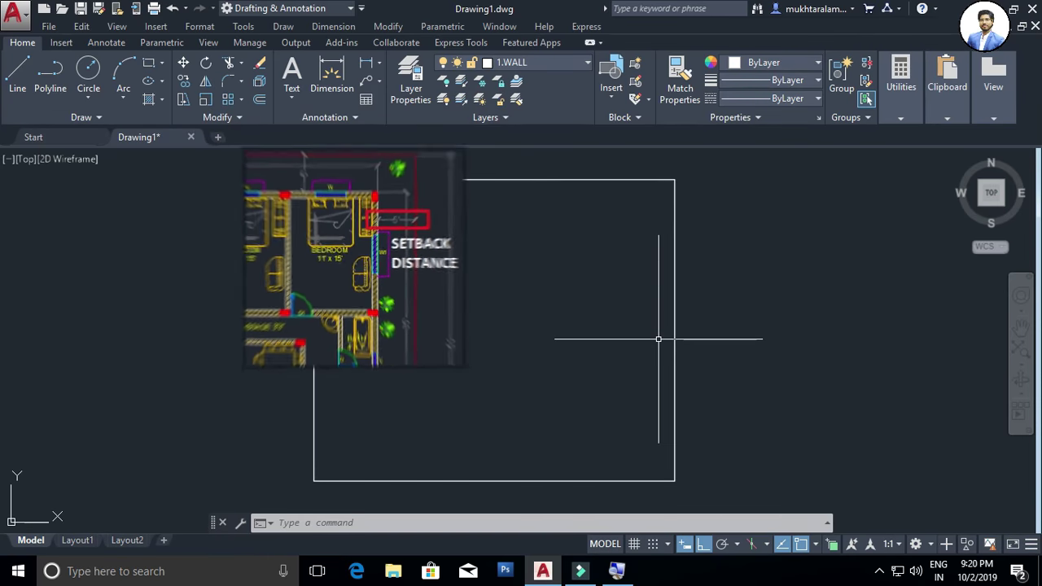
# Offset the top, right and left boundary lines 5' inward
pyautogui.write('o')
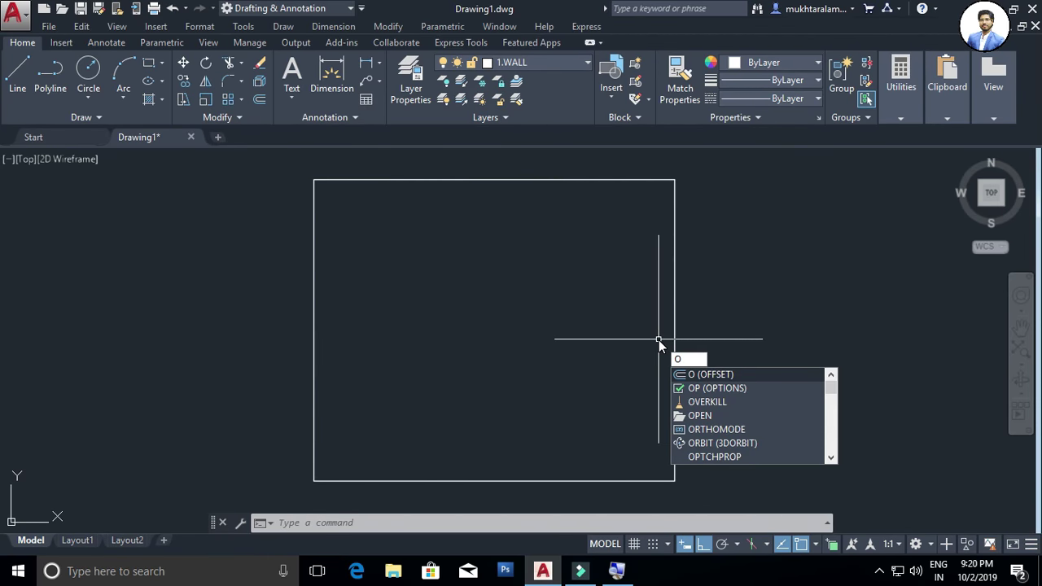
pyautogui.press('Return')
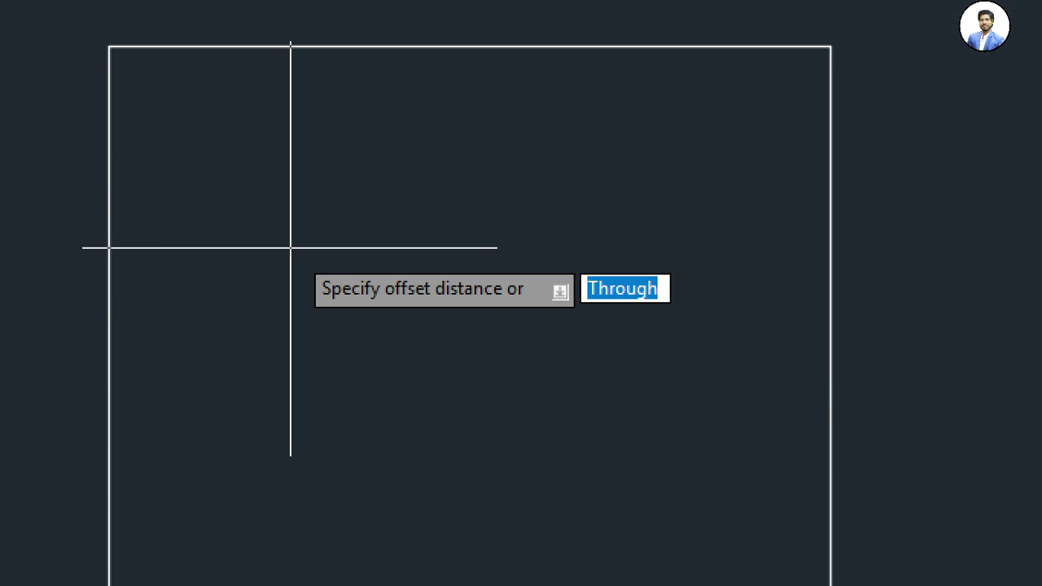
pyautogui.write("5'")
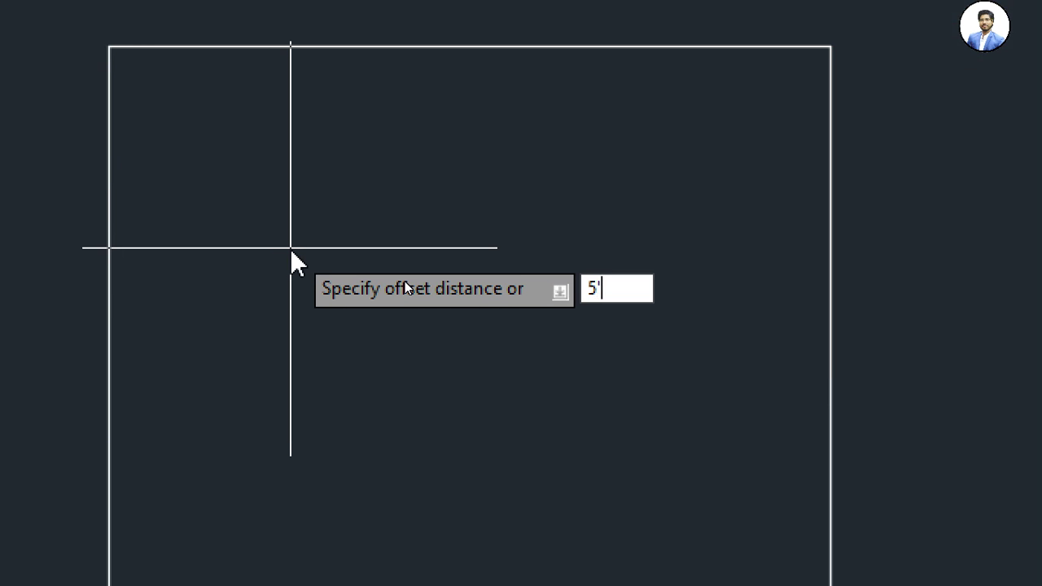
pyautogui.press('Return')
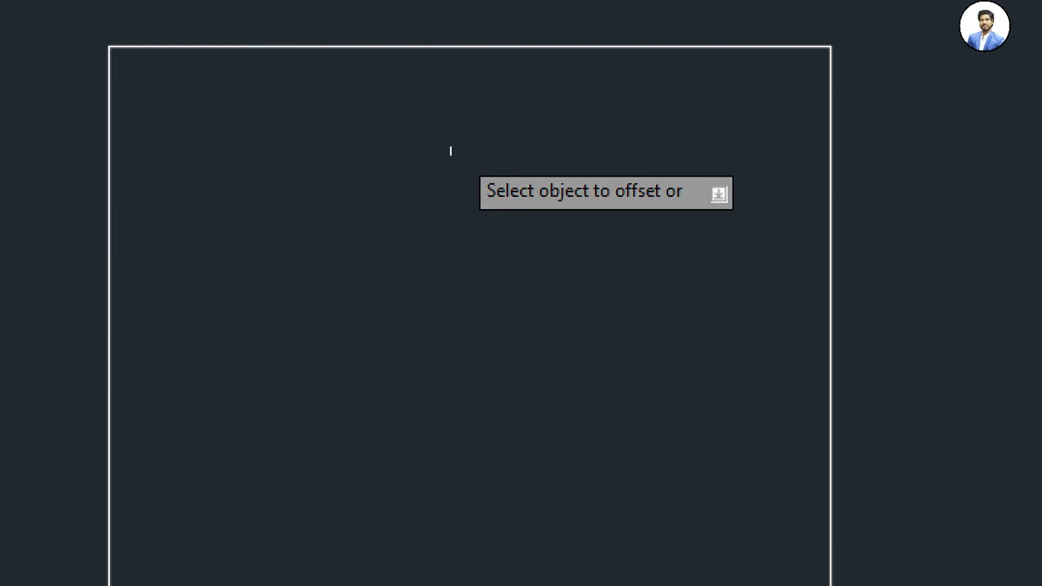
pyautogui.click(452, 90)
pyautogui.click(464, 232)
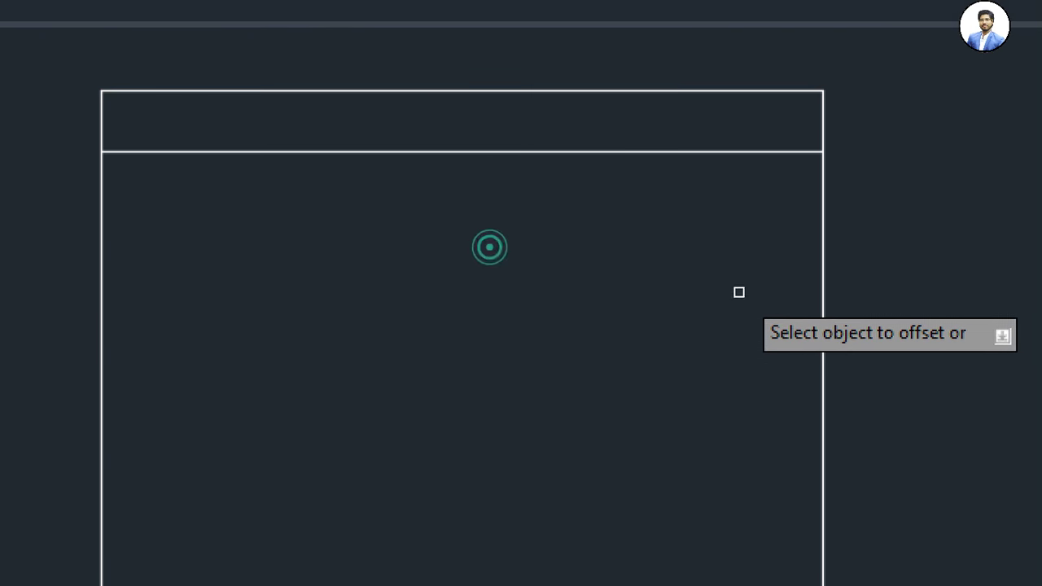
pyautogui.click(824, 249)
pyautogui.click(774, 268)
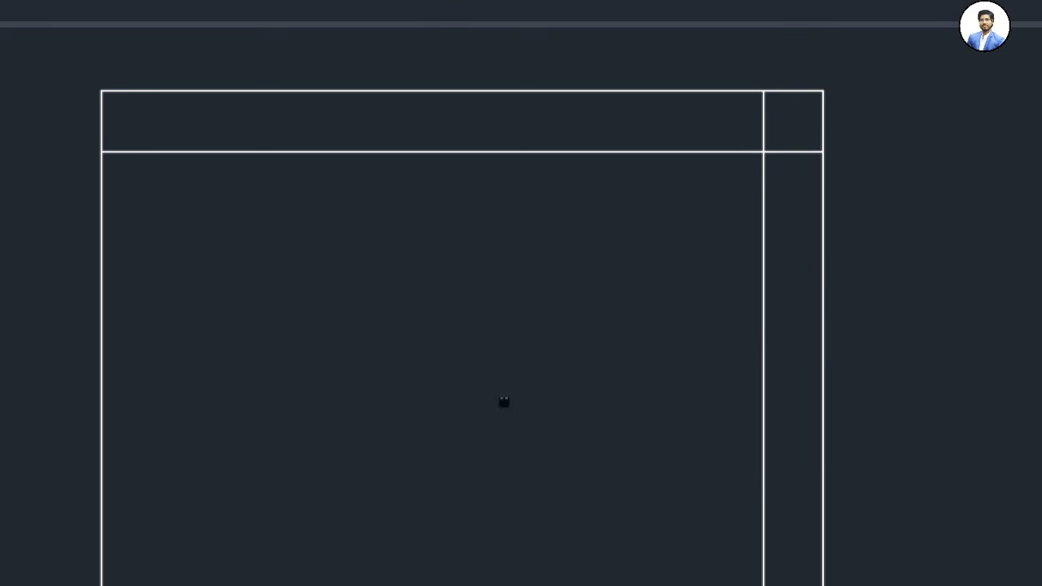
pyautogui.scroll(-2, 649, 209)
pyautogui.click(304, 228)
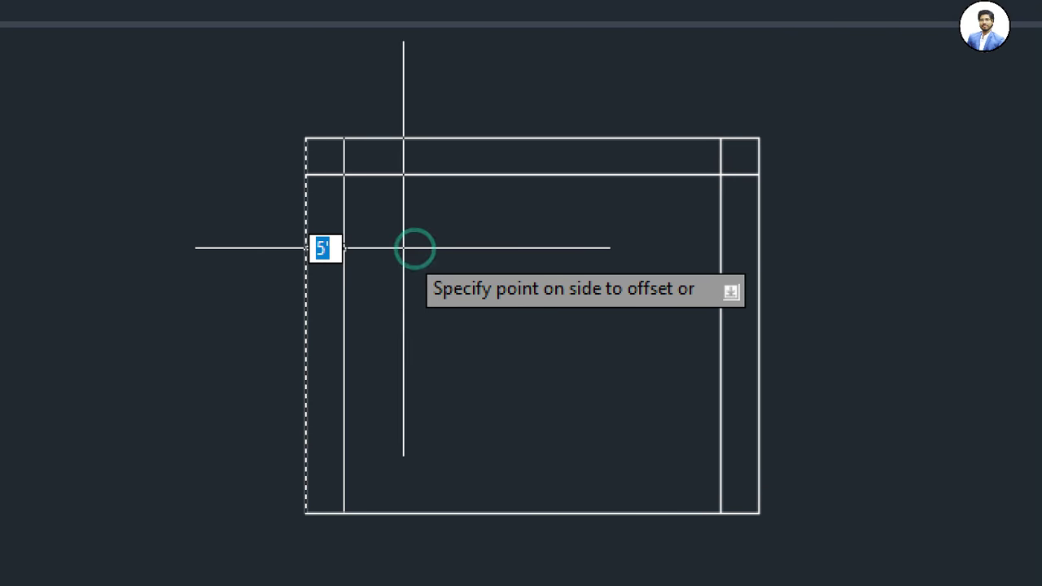
pyautogui.click(465, 259)
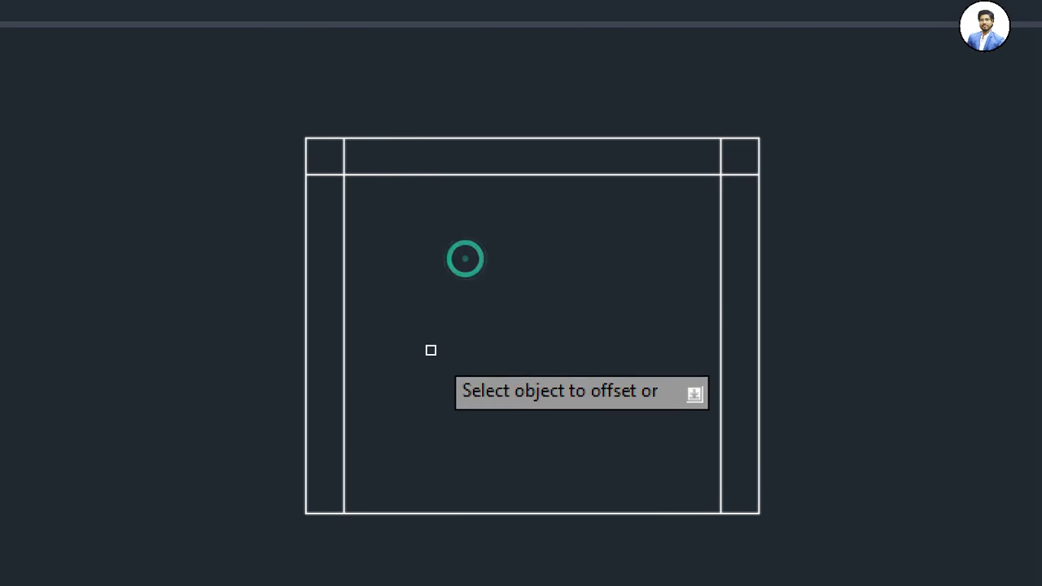
# Offset the bottom boundary line 10' upward
pyautogui.click(435, 513)
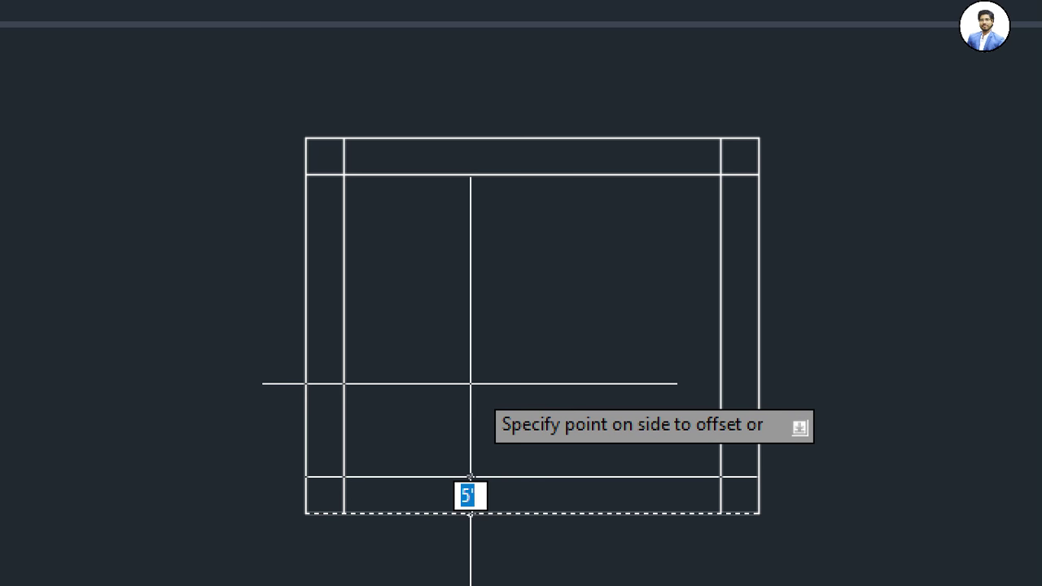
pyautogui.write("10'")
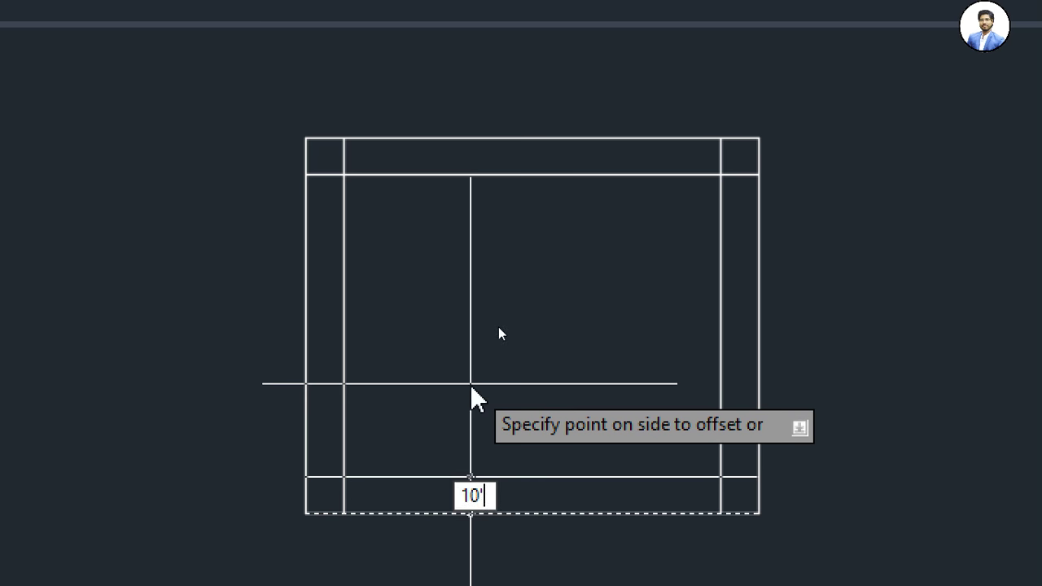
pyautogui.press('Return')
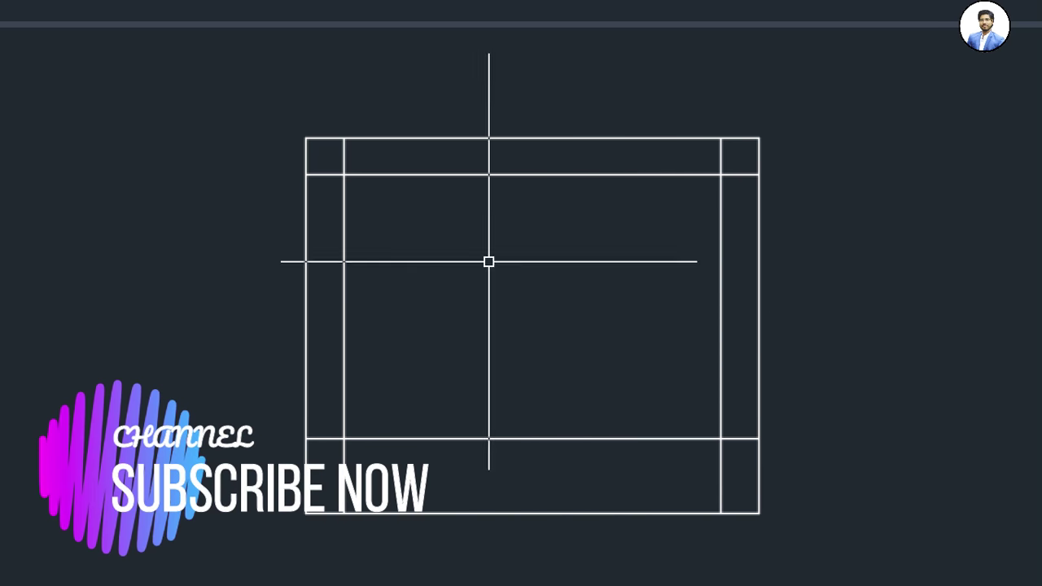
pyautogui.scroll(2, 338, 165)
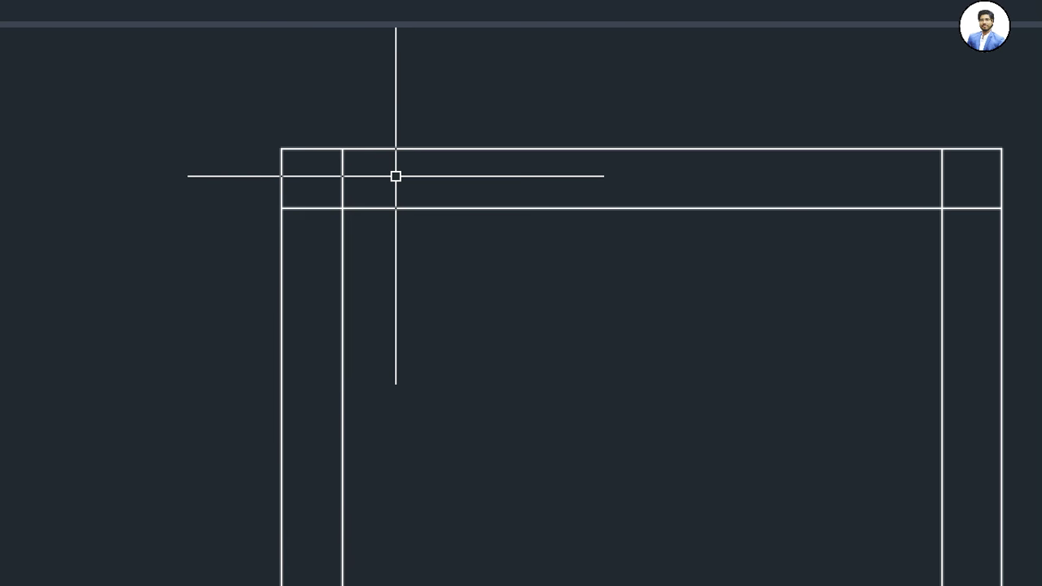
pyautogui.scroll(-2, 392, 183)
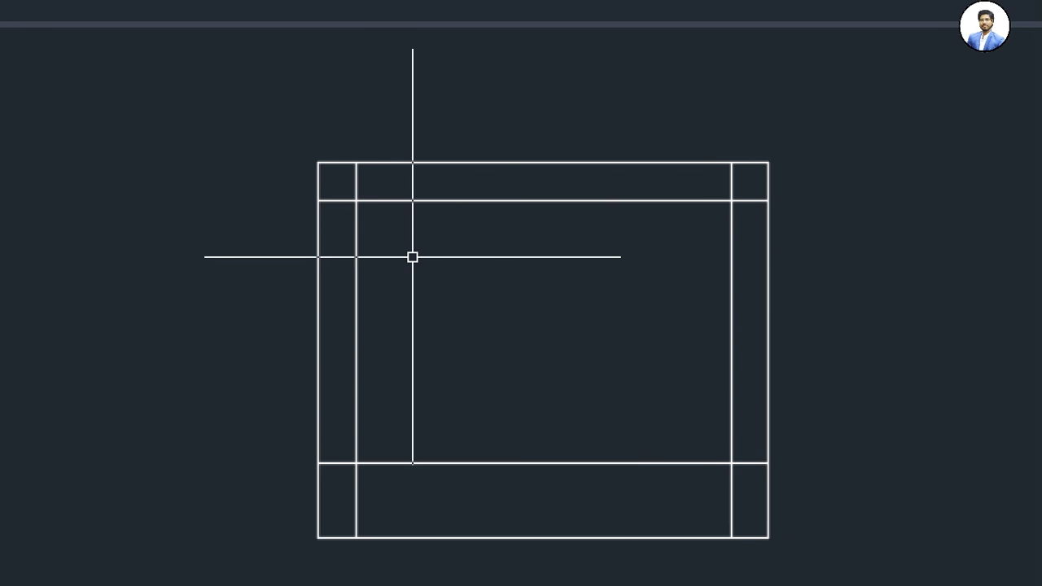
# Trim the overlapping stubs at the four inner corners, then undo the trims
pyautogui.write('TR')
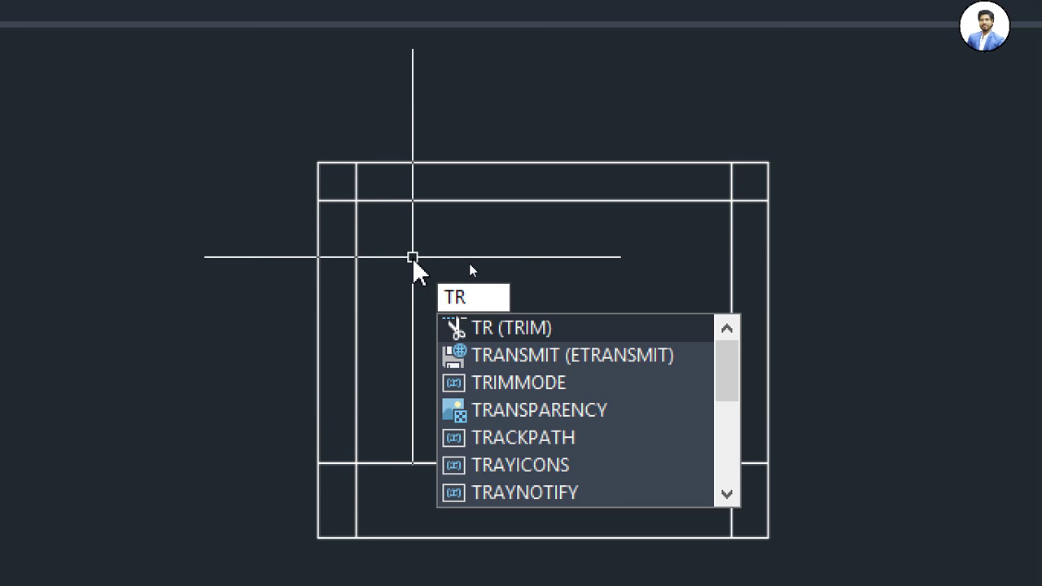
pyautogui.press('Return')
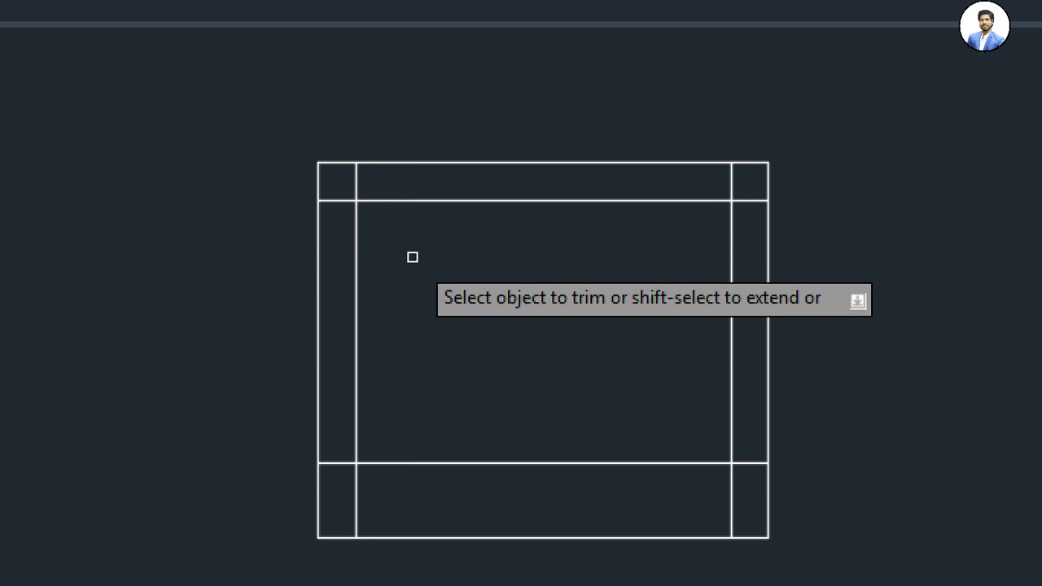
pyautogui.click(353, 180)
pyautogui.click(339, 199)
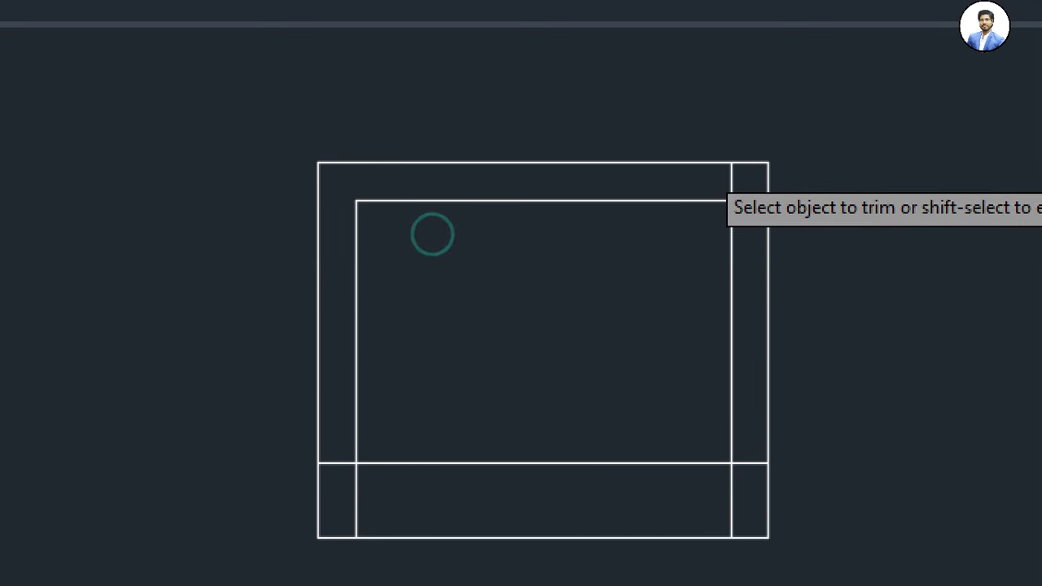
pyautogui.click(731, 178)
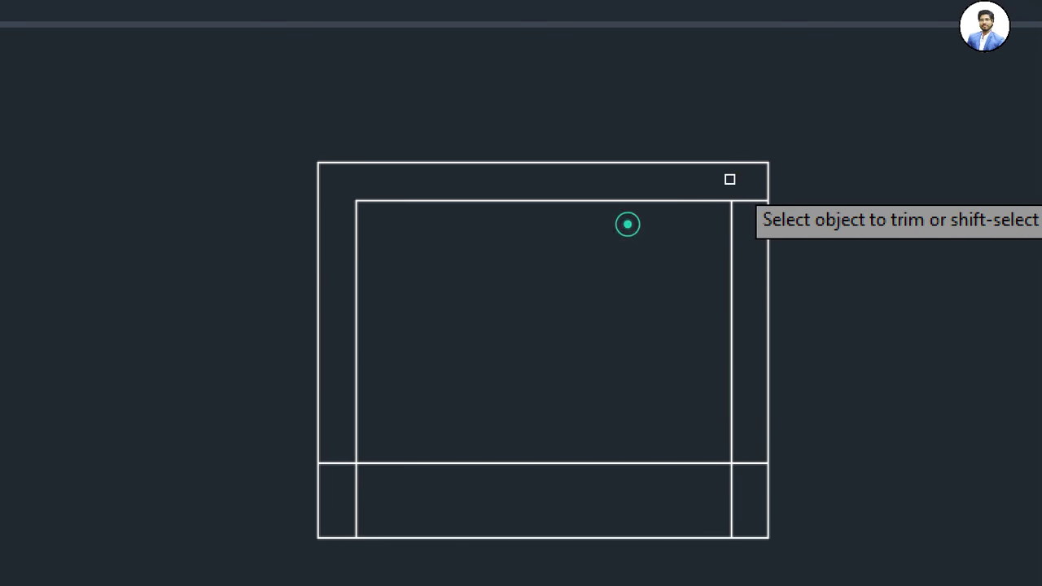
pyautogui.click(741, 466)
pyautogui.click(733, 475)
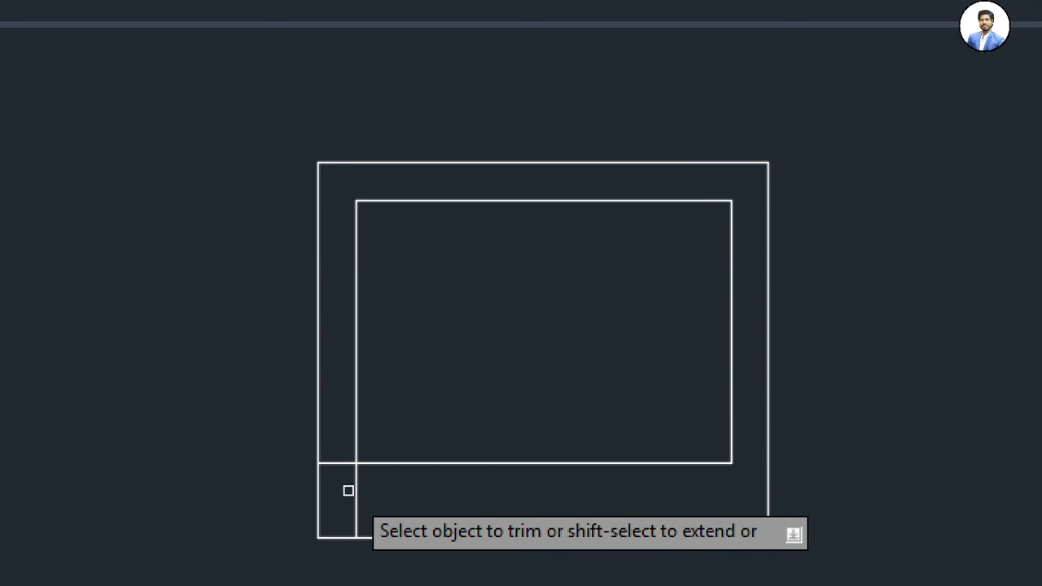
pyautogui.click(344, 462)
pyautogui.click(356, 481)
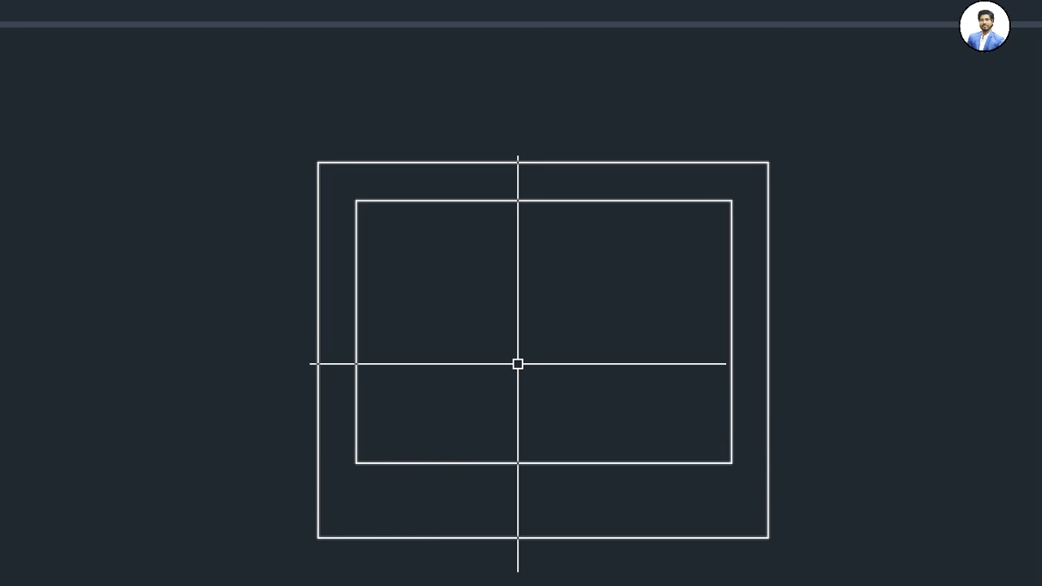
pyautogui.hotkey('ctrl', 'z')
pyautogui.hotkey('ctrl', 'z')
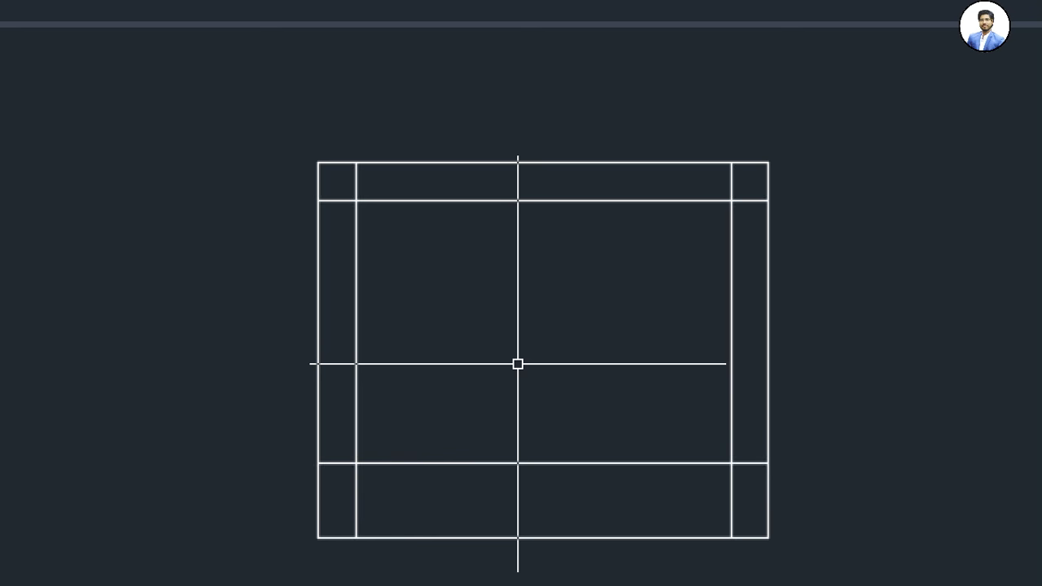
# Fillet the top-left and top-right inner corners into sharp corners
pyautogui.write('F')
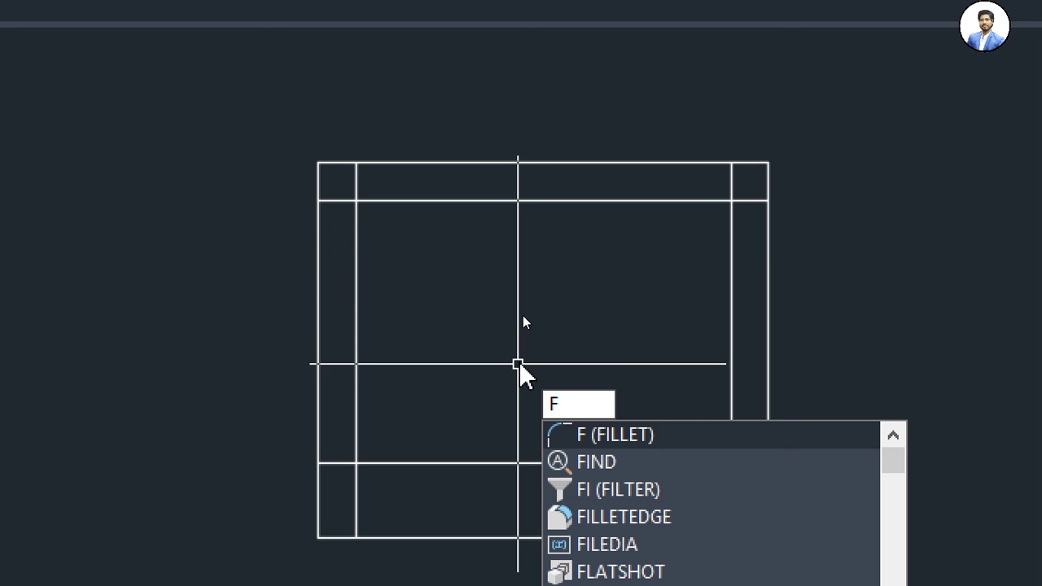
pyautogui.press('Return')
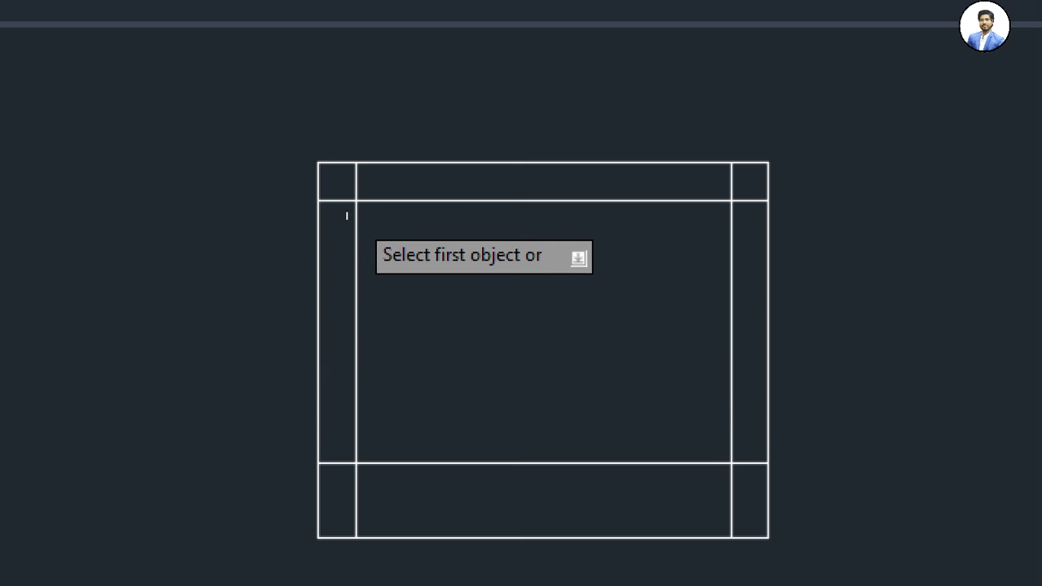
pyautogui.click(355, 223)
pyautogui.click(376, 198)
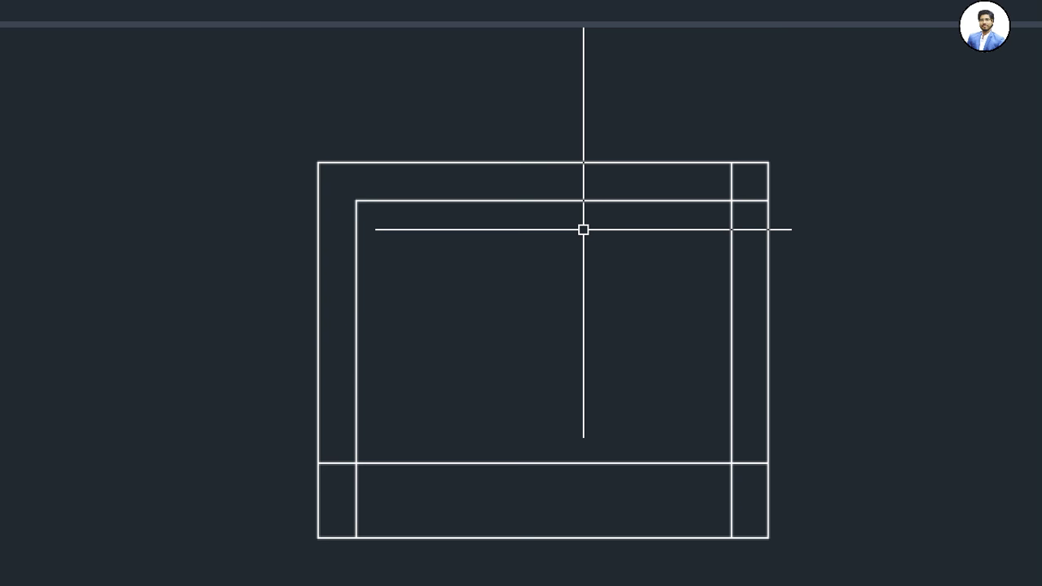
pyautogui.write('f')
pyautogui.press('Return')
pyautogui.click(694, 200)
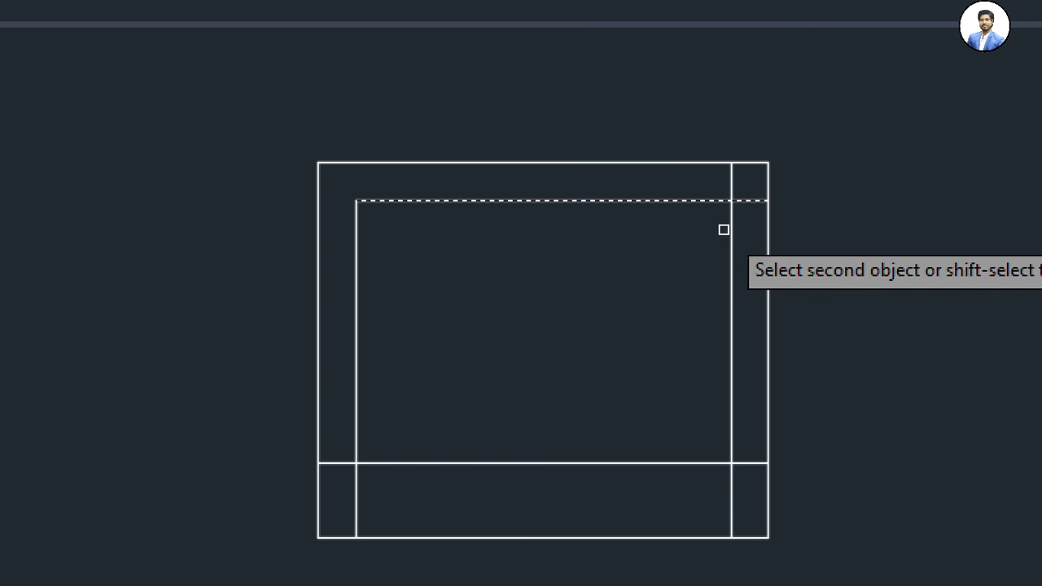
pyautogui.click(730, 234)
# Fillet the bottom-right and bottom-left inner corners the same way
pyautogui.press('Return')
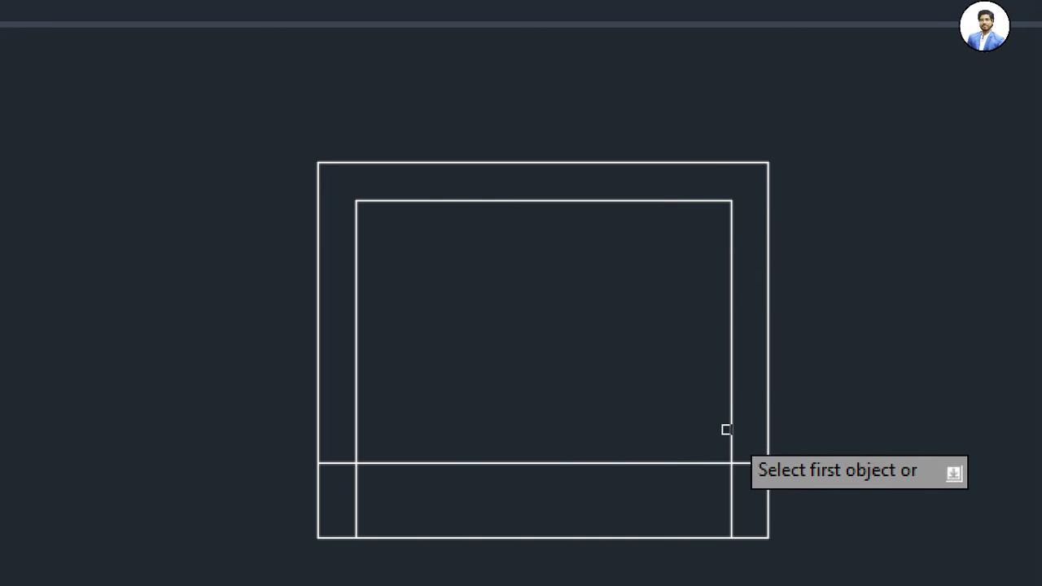
pyautogui.click(727, 430)
pyautogui.click(698, 462)
pyautogui.press('Return')
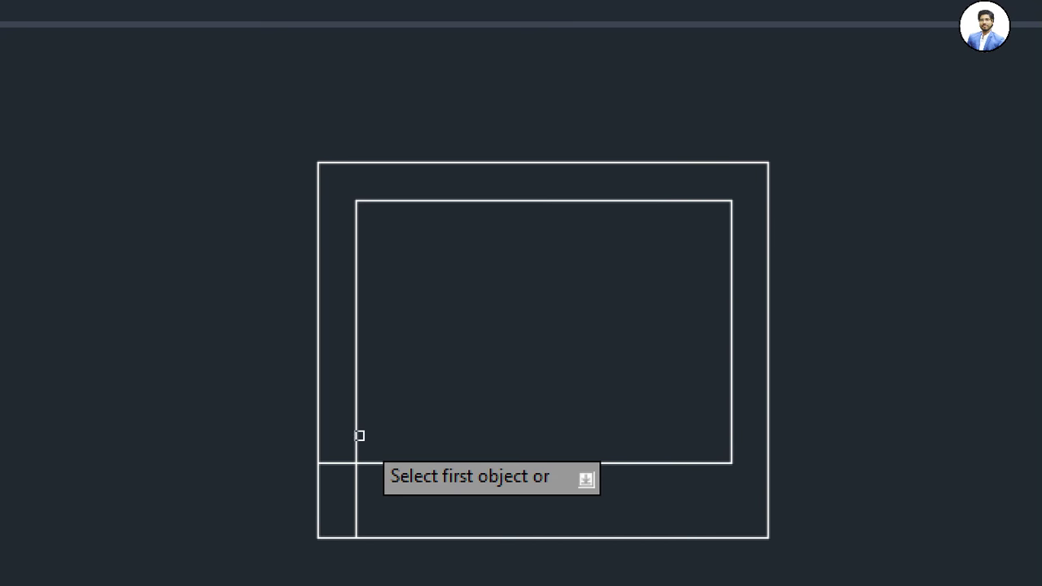
pyautogui.click(359, 436)
pyautogui.click(382, 462)
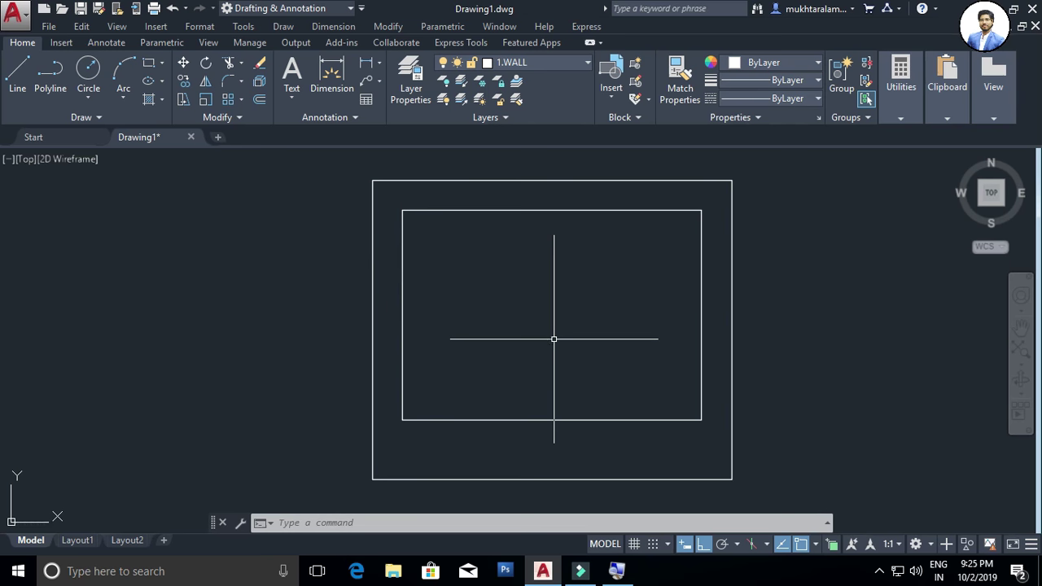
# Select the four outer boundary lines and set their colour to Red
pyautogui.click(581, 180)
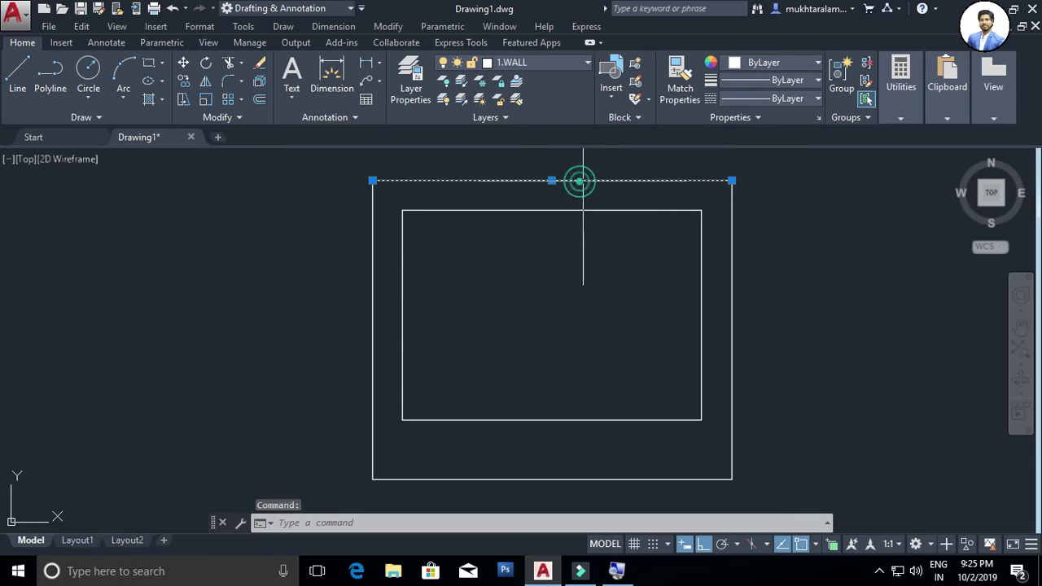
pyautogui.click(732, 252)
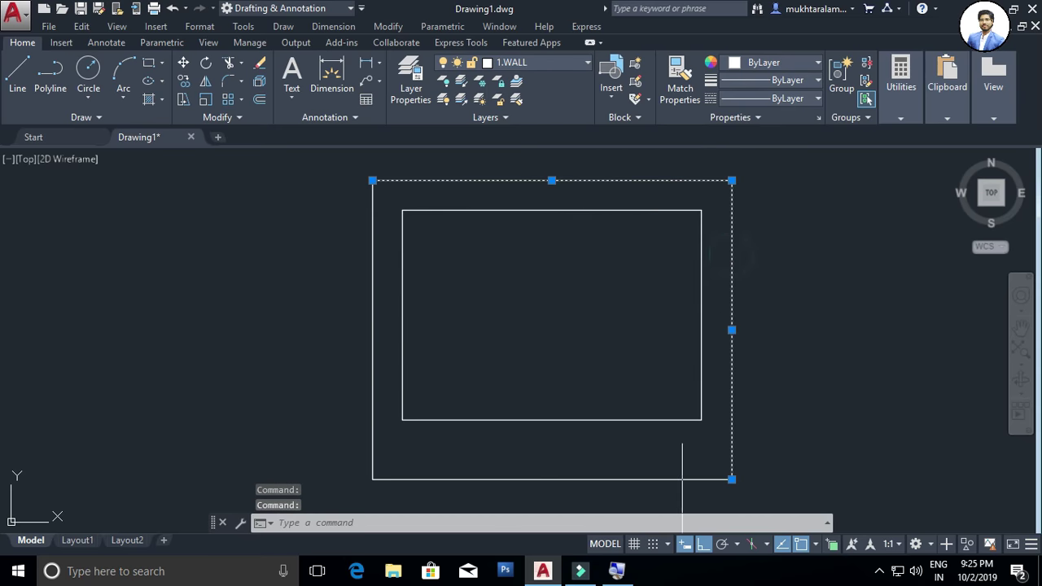
pyautogui.click(640, 478)
pyautogui.click(372, 391)
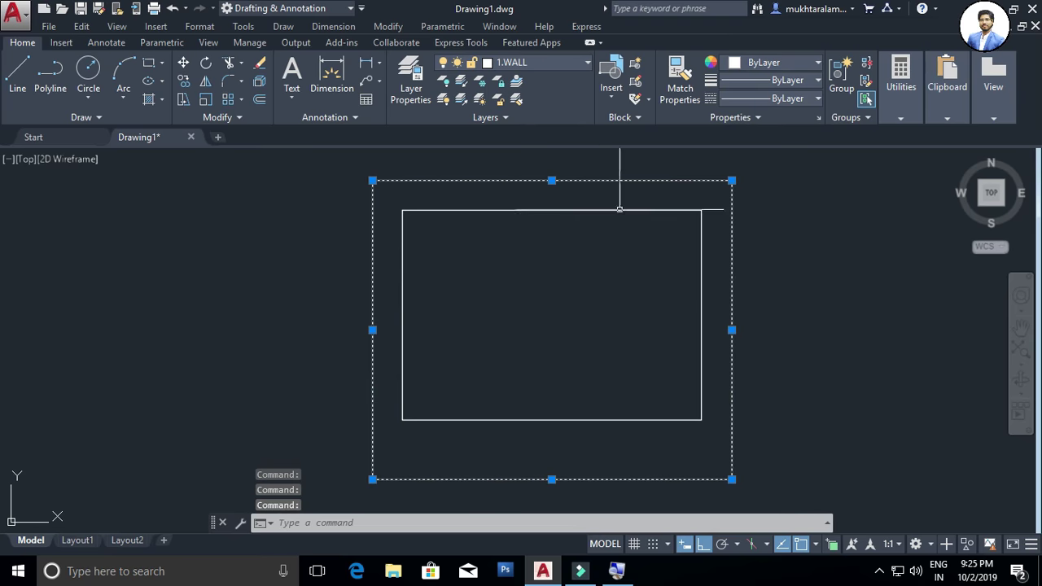
pyautogui.click(763, 63)
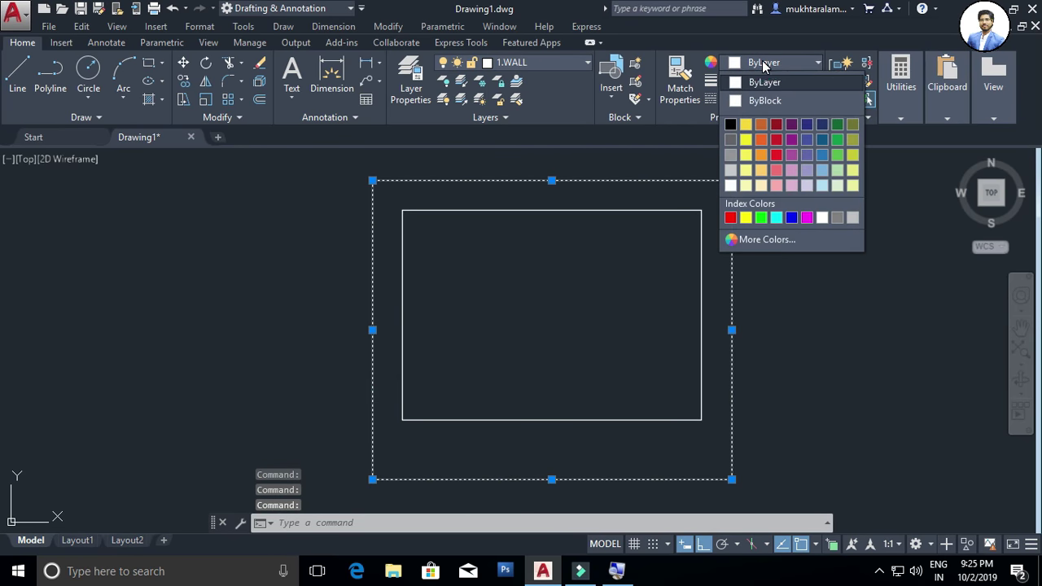
pyautogui.click(730, 217)
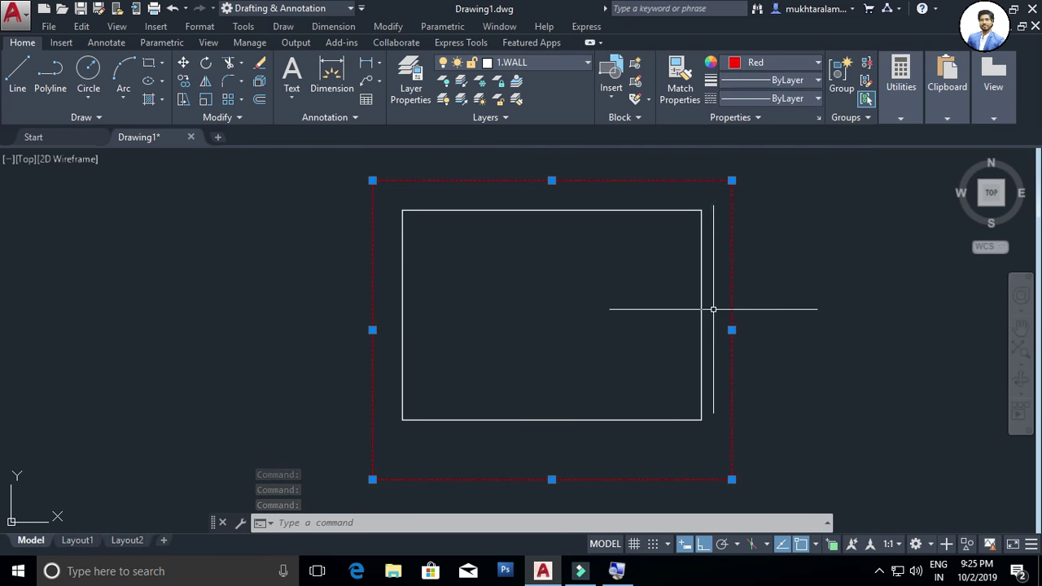
# Select the red top, right and left boundary lines to check them, then deselect
pyautogui.press('Escape')
pyautogui.click(735, 179)
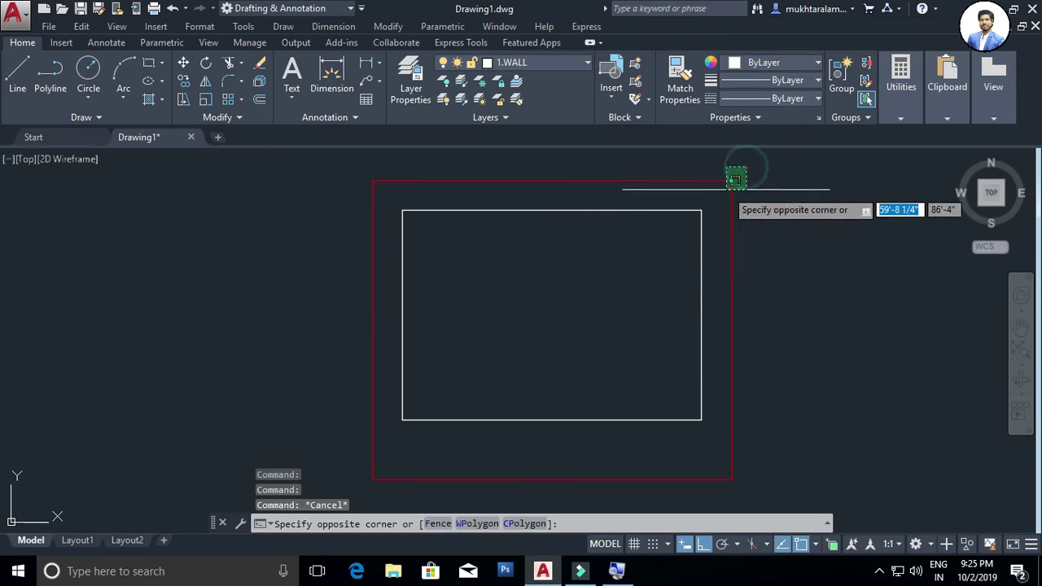
pyautogui.click(570, 361)
pyautogui.press('Escape')
pyautogui.click(391, 424)
pyautogui.click(362, 443)
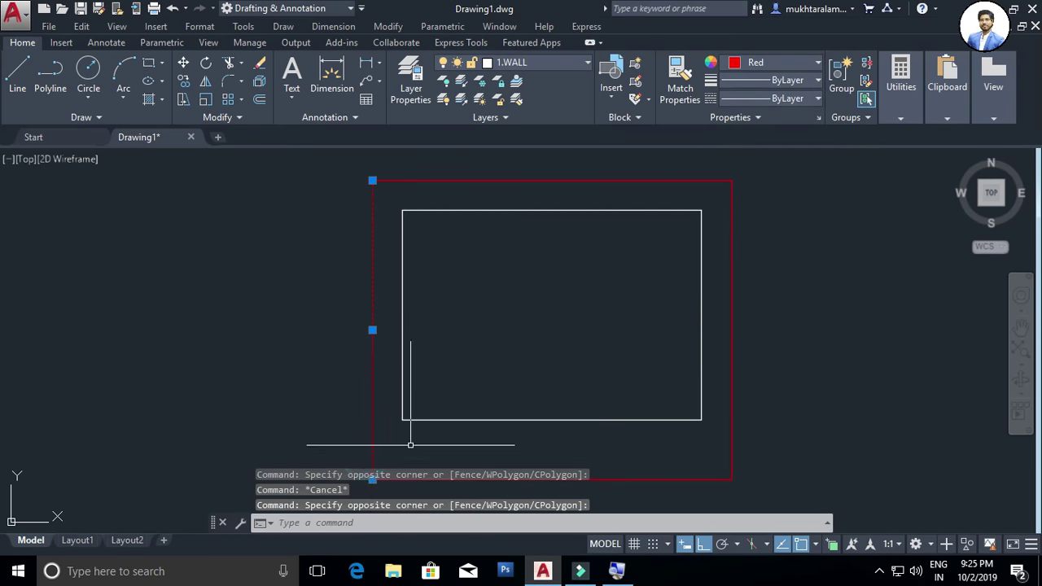
pyautogui.press('Escape')
# Pan and zoom to reposition the plan in the view
pyautogui.moveTo(524, 348); pyautogui.dragTo(525, 314, button='middle')
pyautogui.scroll(-2, 526, 342)
pyautogui.scroll(2, 533, 329)
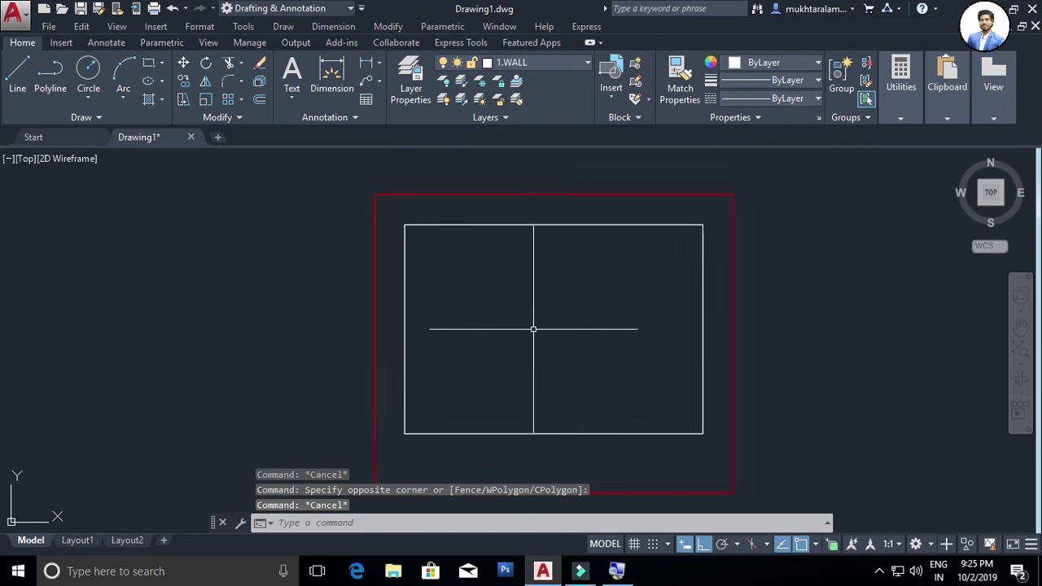
pyautogui.scroll(2, 521, 328)
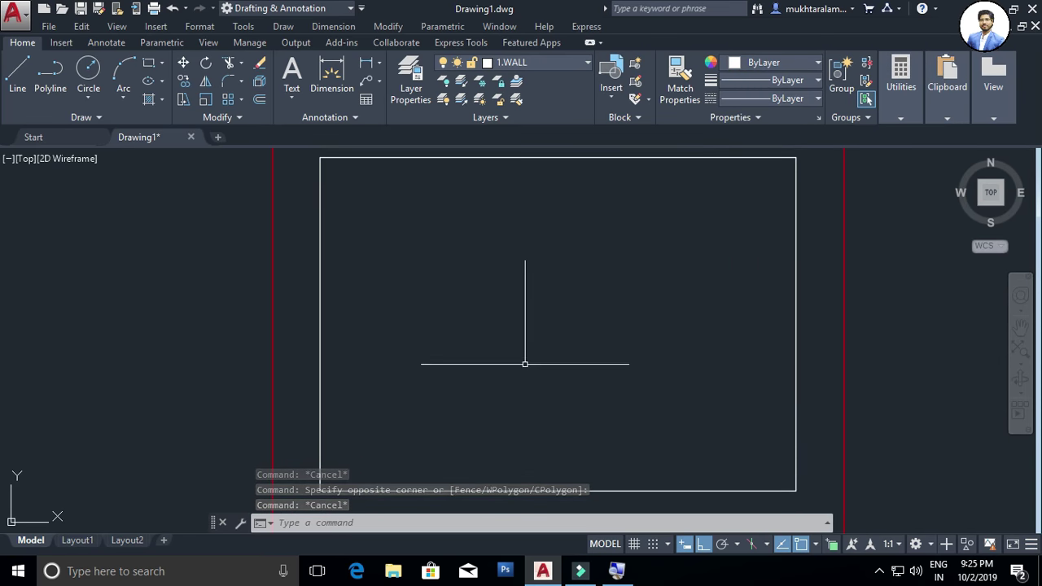
pyautogui.moveTo(525, 364)
pyautogui.mouseDown(button='middle')
pyautogui.moveTo(521, 347)
pyautogui.moveTo(516, 382)
pyautogui.mouseUp(button='middle')
pyautogui.scroll(-2, 526, 342)
pyautogui.scroll(2, 528, 365)
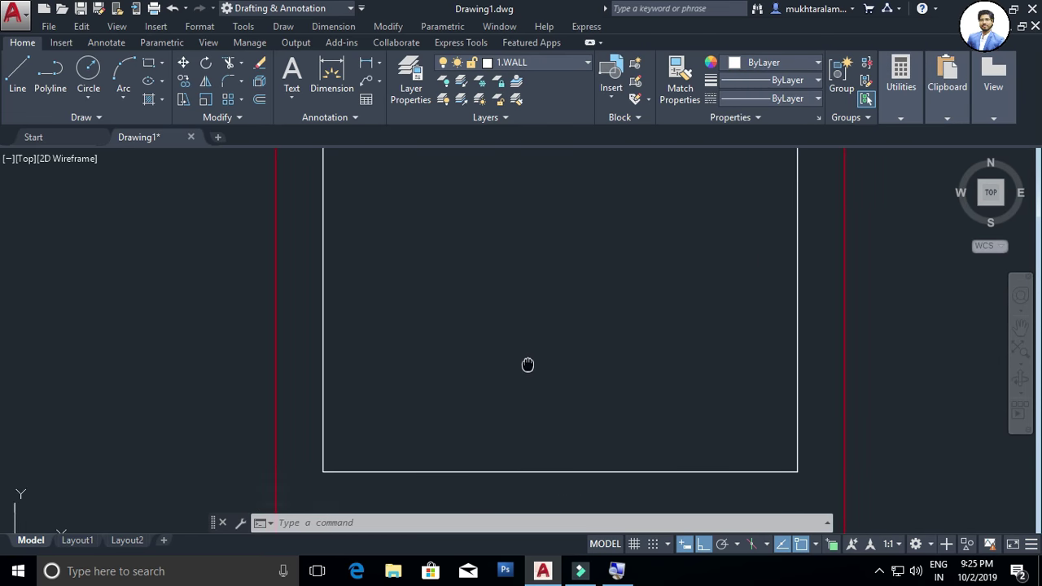
pyautogui.scroll(-2, 528, 365)
pyautogui.scroll(2, 528, 365)
pyautogui.scroll(-2, 527, 365)
pyautogui.moveTo(527, 364); pyautogui.dragTo(510, 359, button='middle')
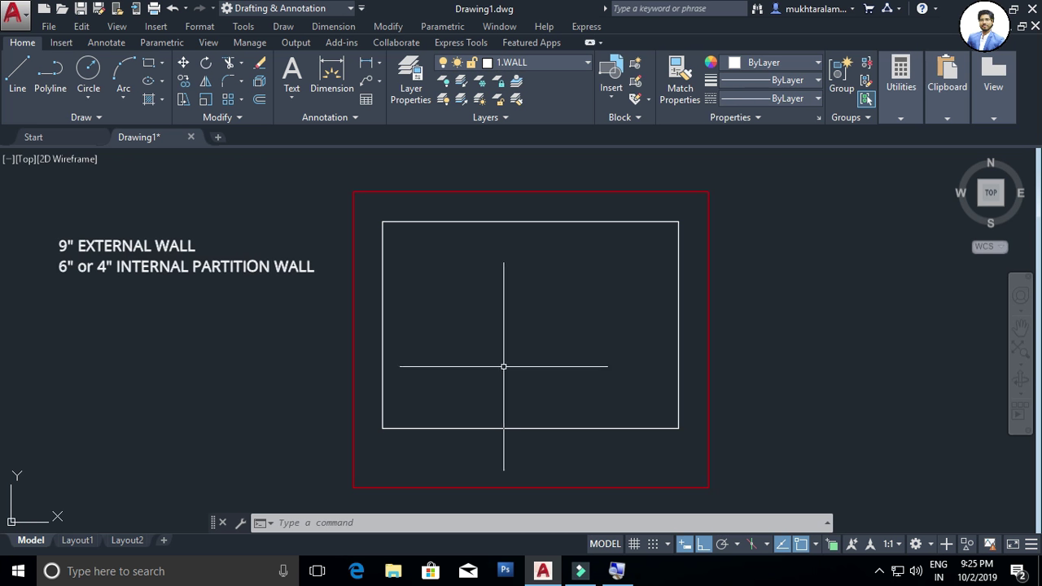
pyautogui.scroll(2, 600, 388)
pyautogui.moveTo(600, 389)
pyautogui.mouseDown(button='middle')
pyautogui.moveTo(516, 409)
pyautogui.moveTo(491, 435)
pyautogui.mouseUp(button='middle')
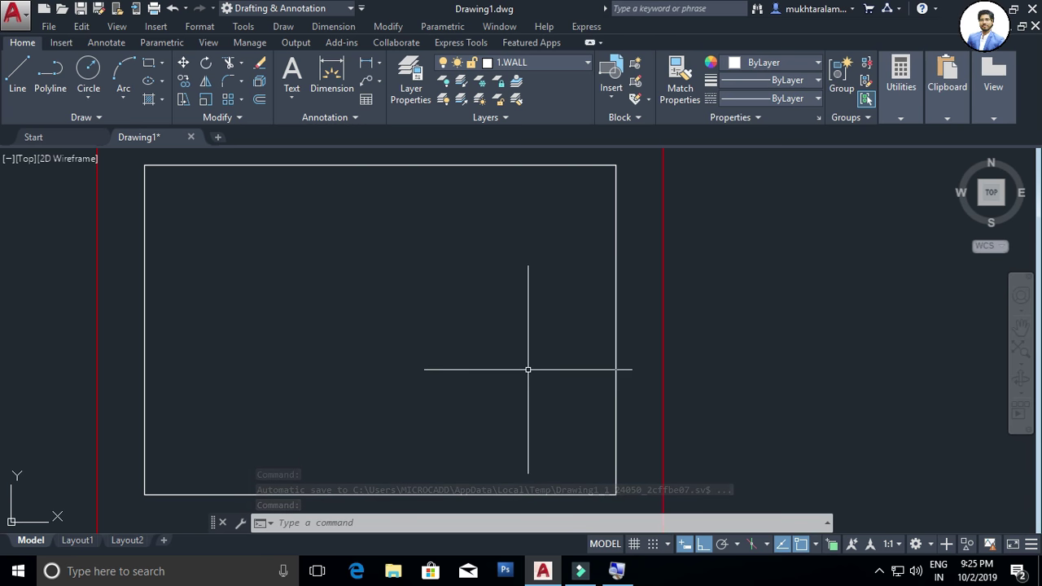
# Offset the white rectangle's right and top edges 9" inward
pyautogui.write('o')
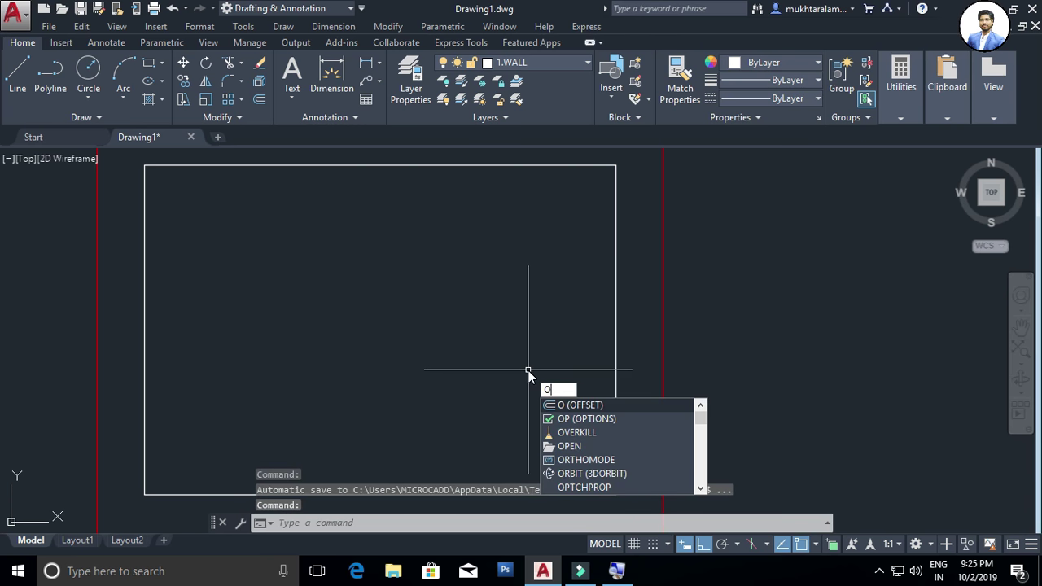
pyautogui.press('Return')
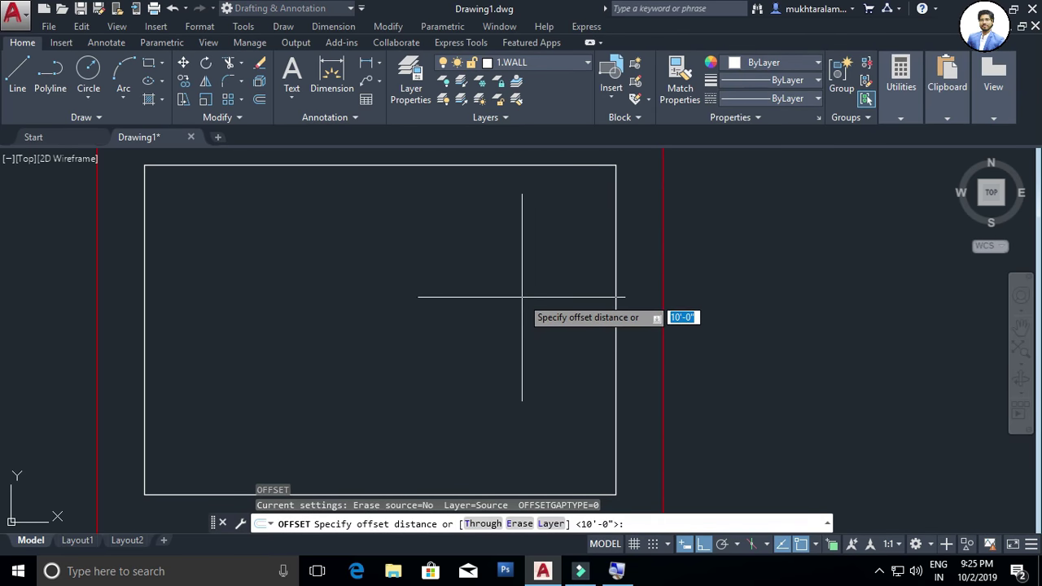
pyautogui.write('9')
pyautogui.write('"')
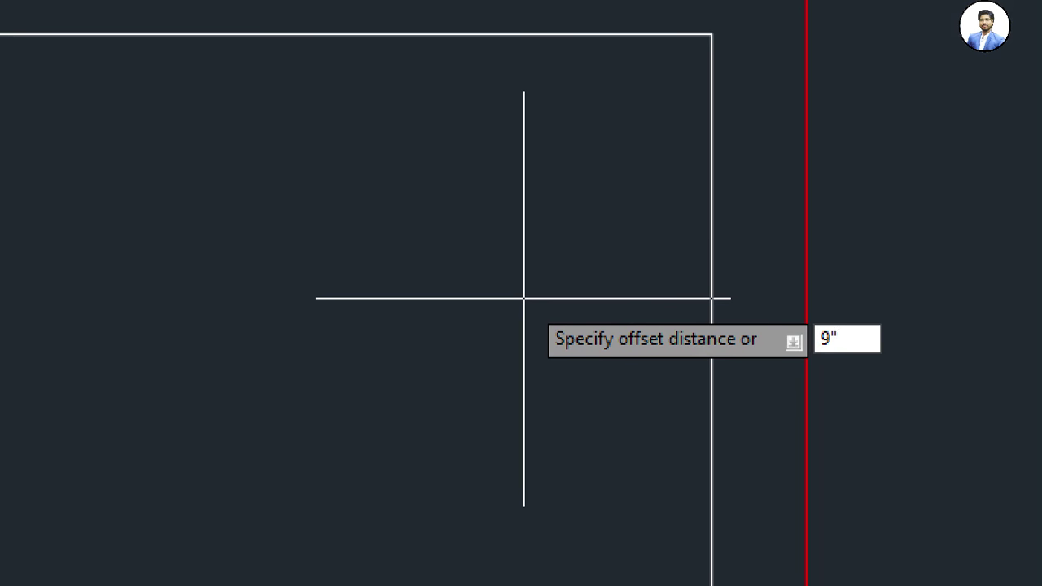
pyautogui.press('Return')
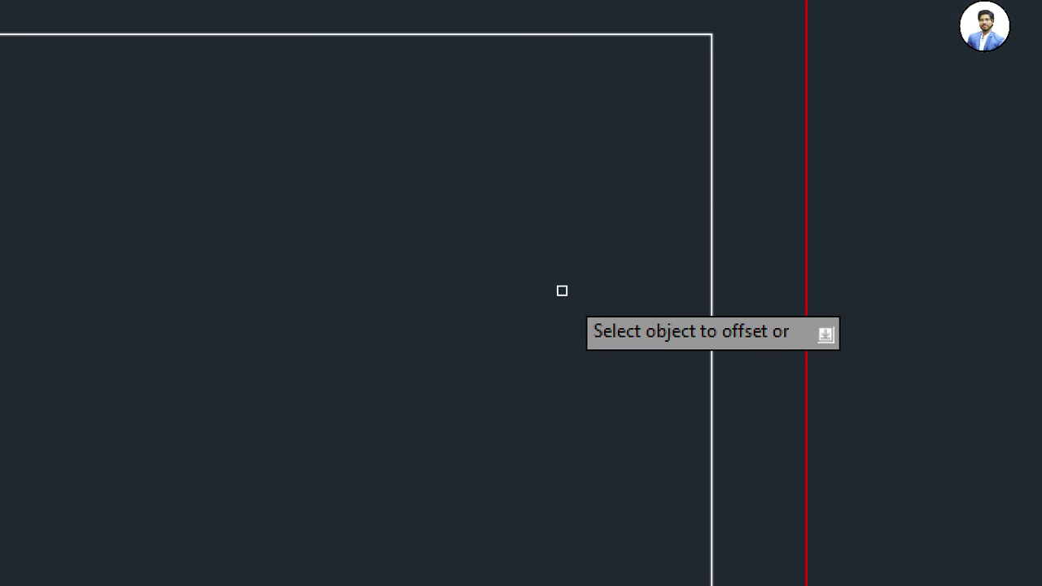
pyautogui.scroll(-2, 560, 291)
pyautogui.moveTo(561, 290); pyautogui.dragTo(614, 282, button='middle')
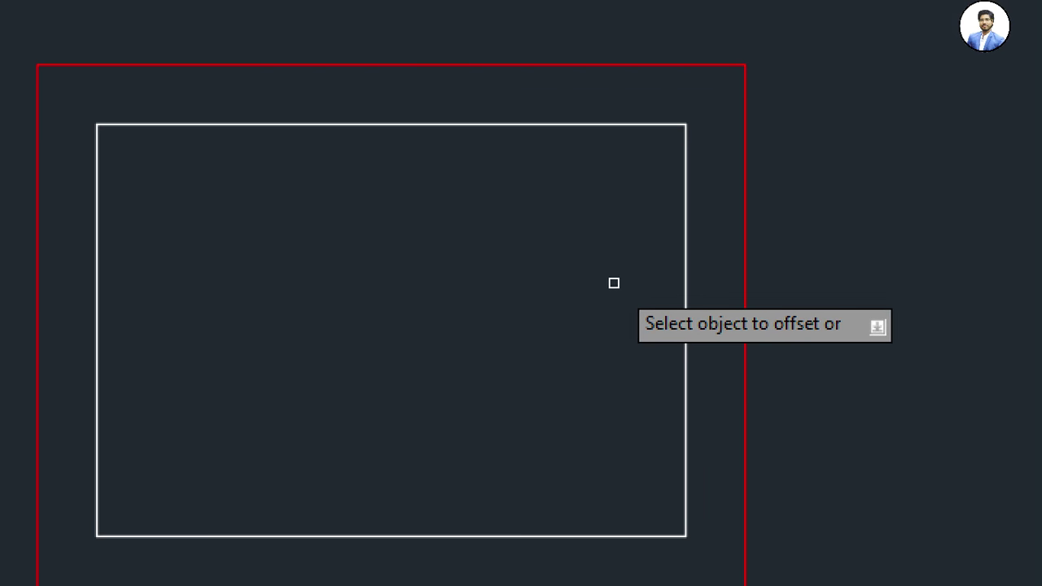
pyautogui.click(685, 263)
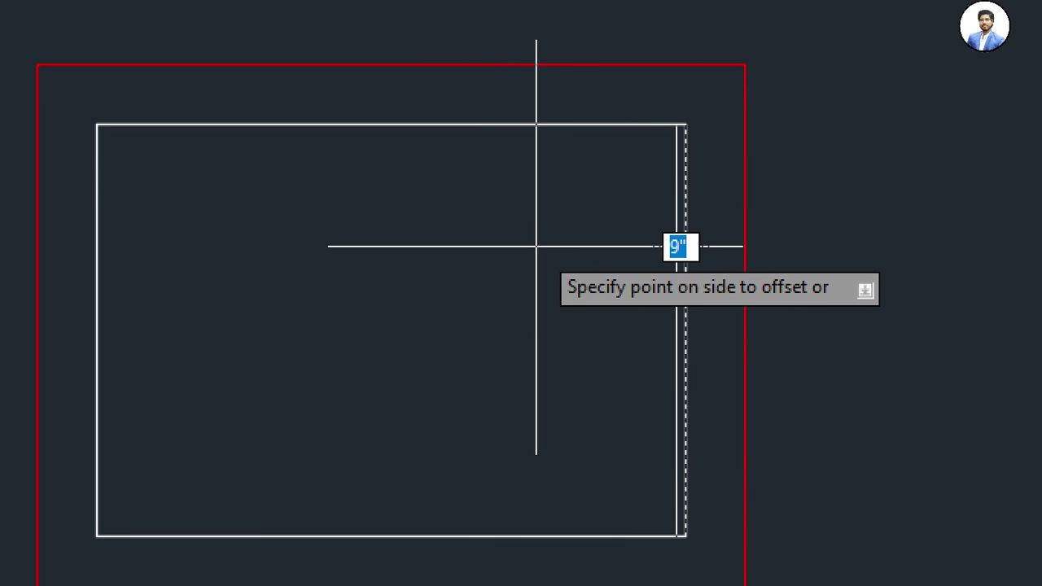
pyautogui.click(535, 246)
pyautogui.click(518, 126)
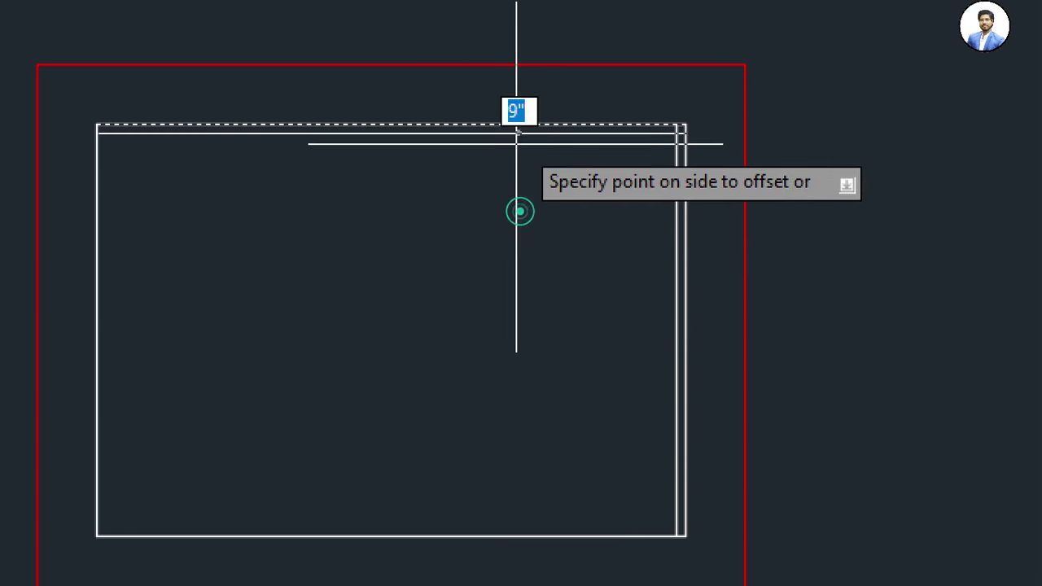
pyautogui.click(505, 226)
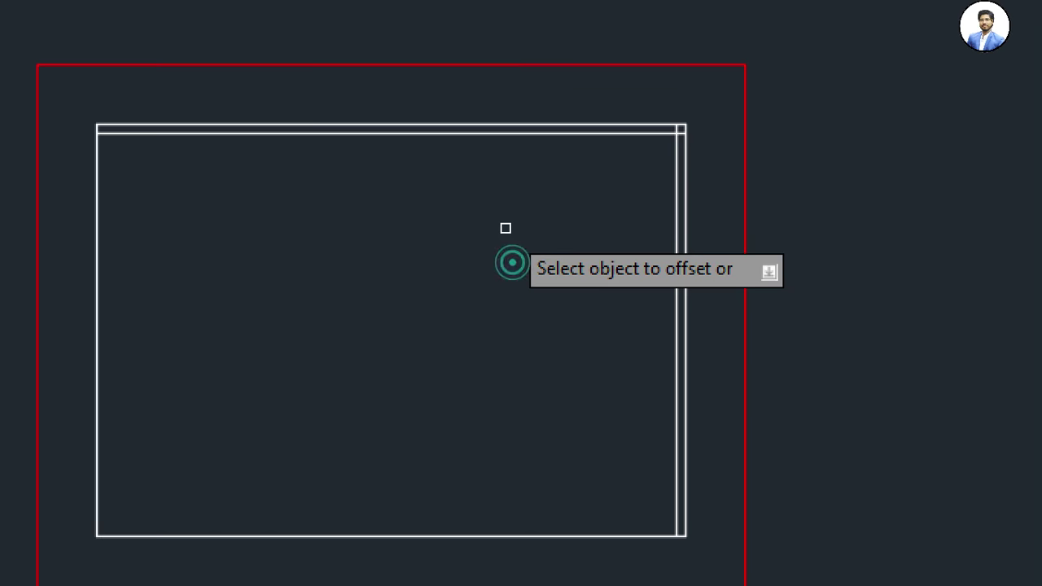
# Offset the left and bottom edges 9" inward to finish the double-line walls
pyautogui.click(97, 204)
pyautogui.click(305, 248)
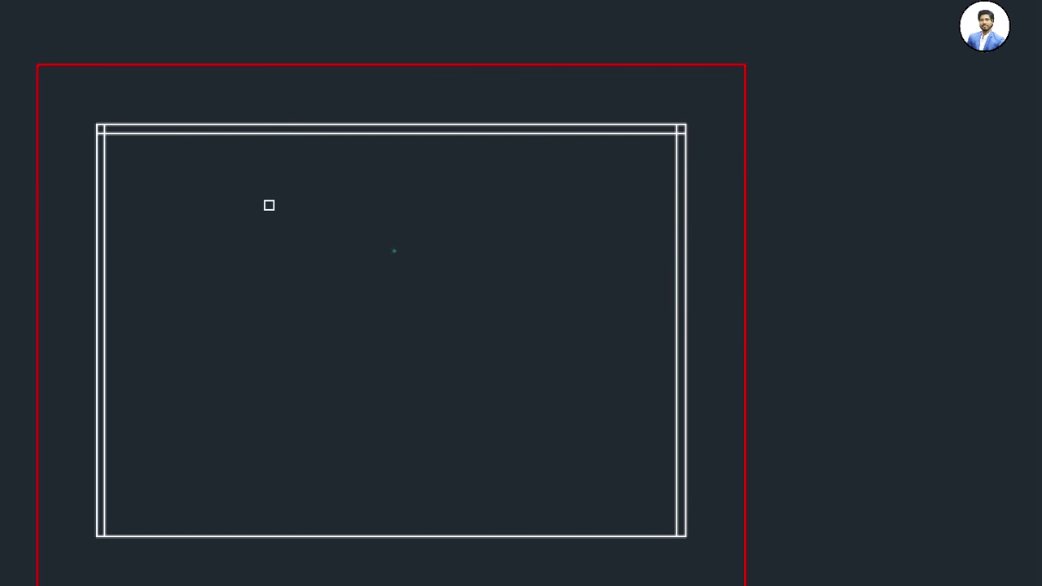
pyautogui.click(317, 535)
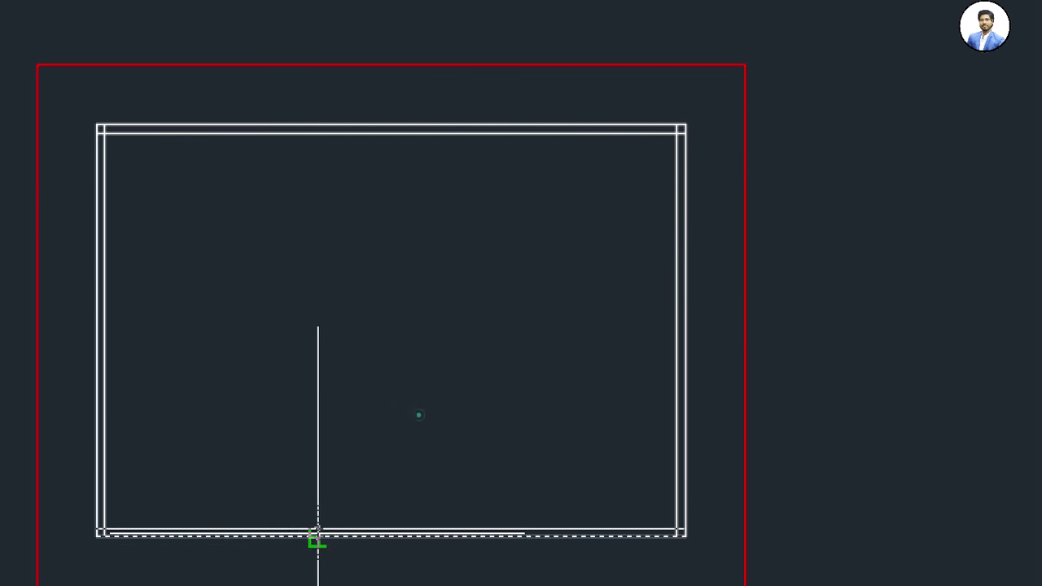
pyautogui.click(348, 351)
pyautogui.scroll(-2, 483, 430)
pyautogui.moveTo(484, 431)
pyautogui.mouseDown(button='middle')
pyautogui.moveTo(555, 424)
pyautogui.moveTo(576, 328)
pyautogui.mouseUp(button='middle')
pyautogui.scroll(2, 542, 366)
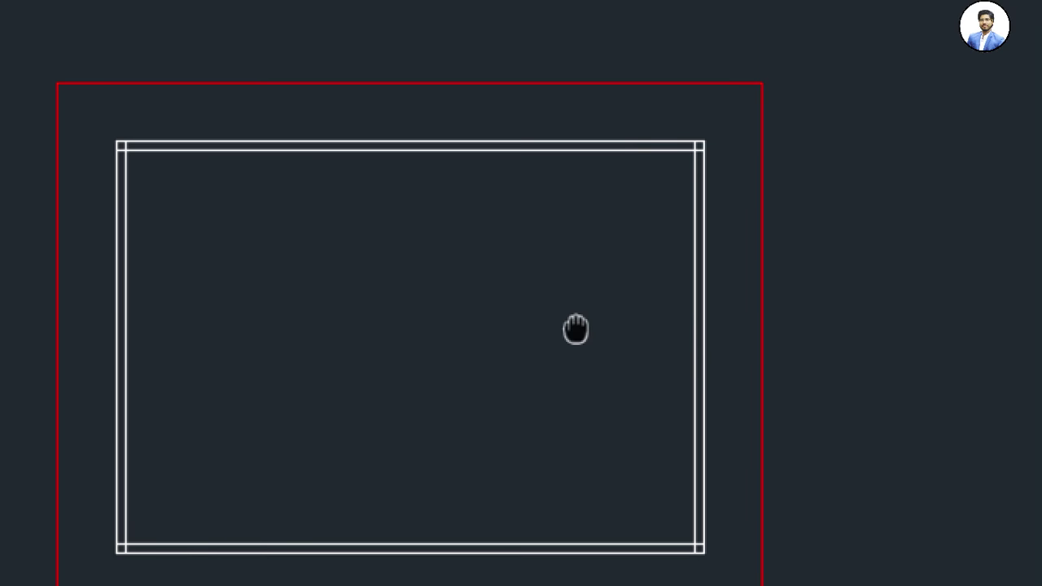
pyautogui.scroll(2, 716, 104)
pyautogui.scroll(1, 663, 221)
pyautogui.scroll(-2, 668, 209)
pyautogui.moveTo(667, 209); pyautogui.dragTo(690, 227, button='middle')
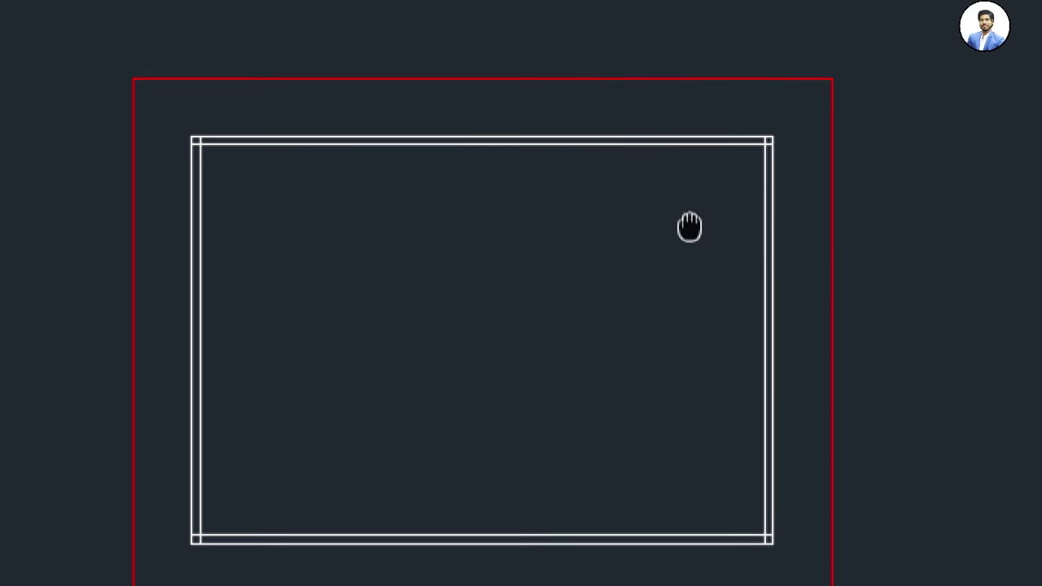
pyautogui.moveTo(603, 282); pyautogui.dragTo(645, 221, button='middle')
pyautogui.moveTo(616, 291); pyautogui.dragTo(620, 353, button='middle')
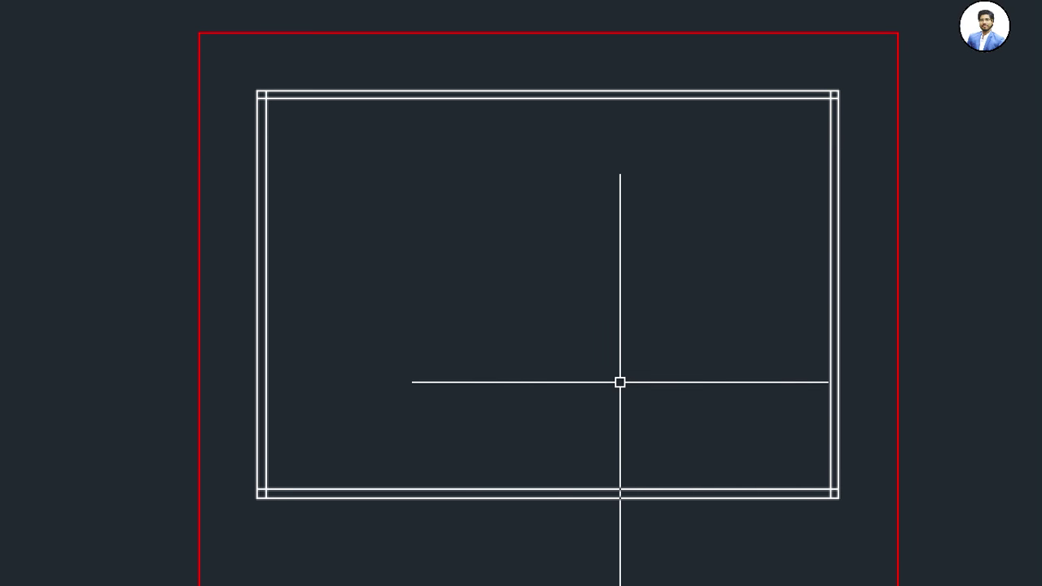
pyautogui.scroll(-2, 620, 381)
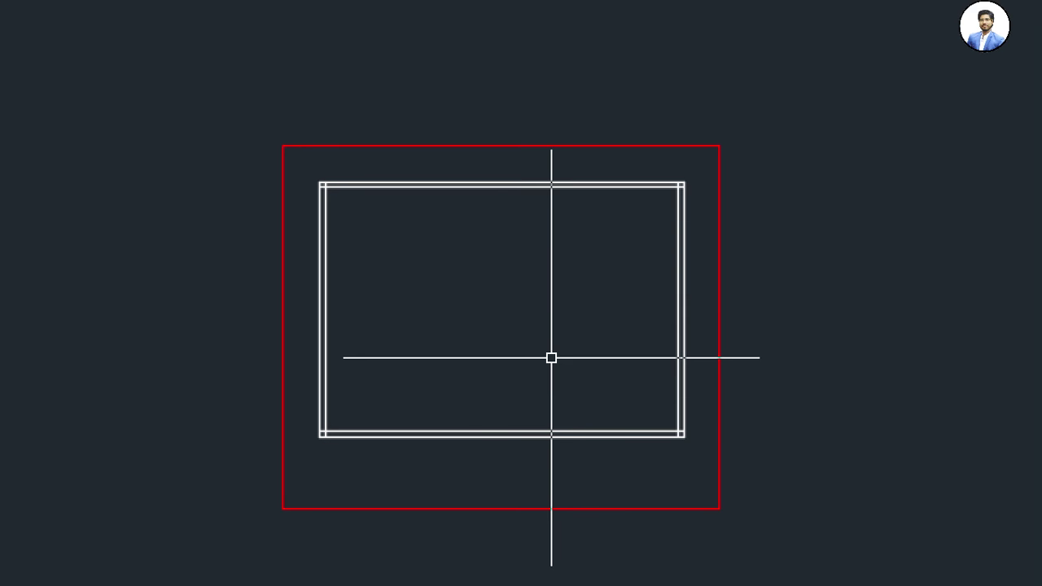
pyautogui.scroll(2, 561, 321)
pyautogui.scroll(2, 593, 321)
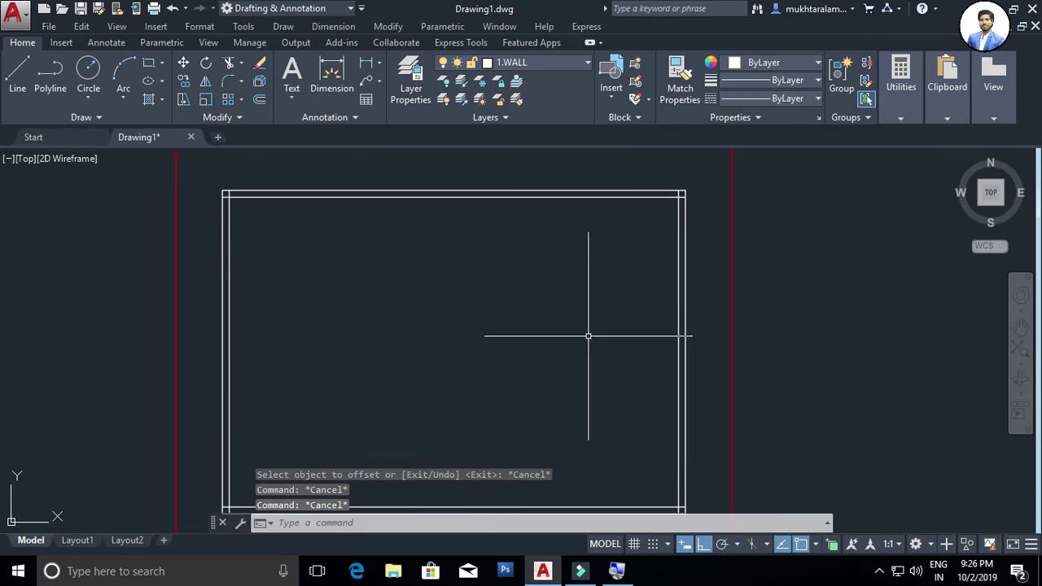
pyautogui.scroll(-2, 605, 331)
pyautogui.scroll(2, 623, 319)
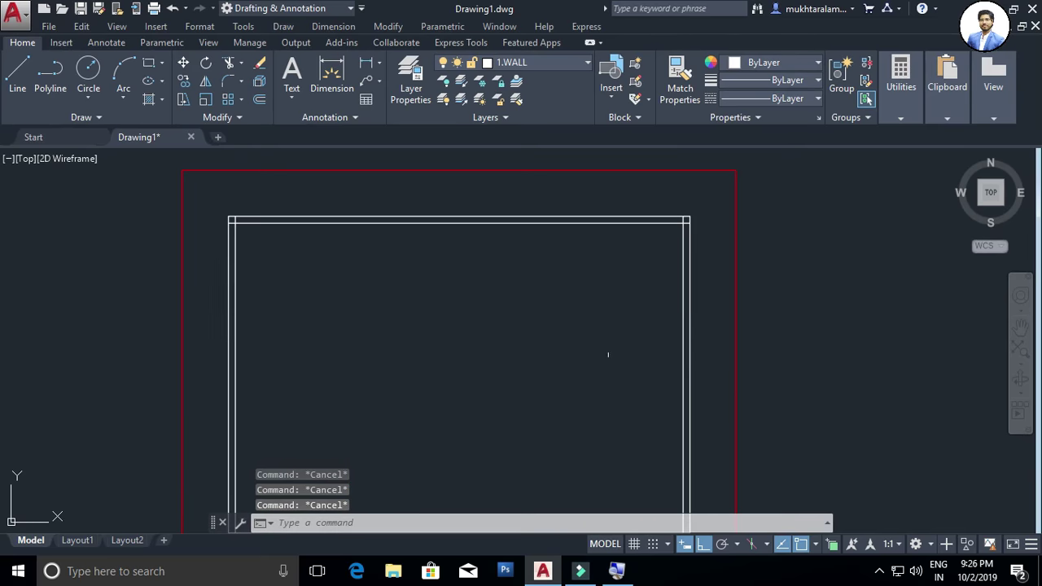
pyautogui.moveTo(644, 290); pyautogui.dragTo(681, 267, button='middle')
pyautogui.scroll(2, 661, 279)
pyautogui.scroll(-2, 662, 284)
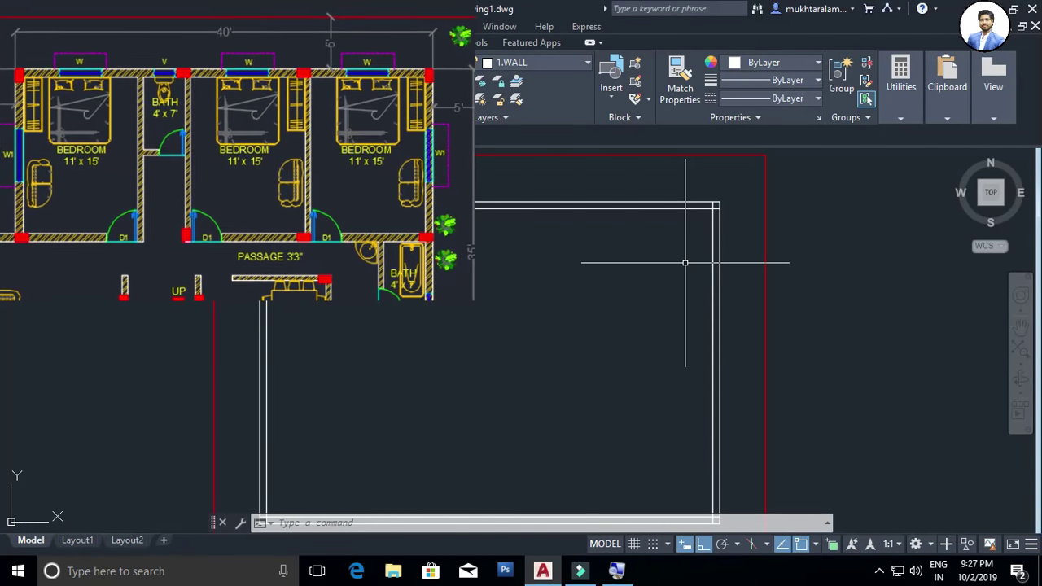
pyautogui.scroll(2, 679, 268)
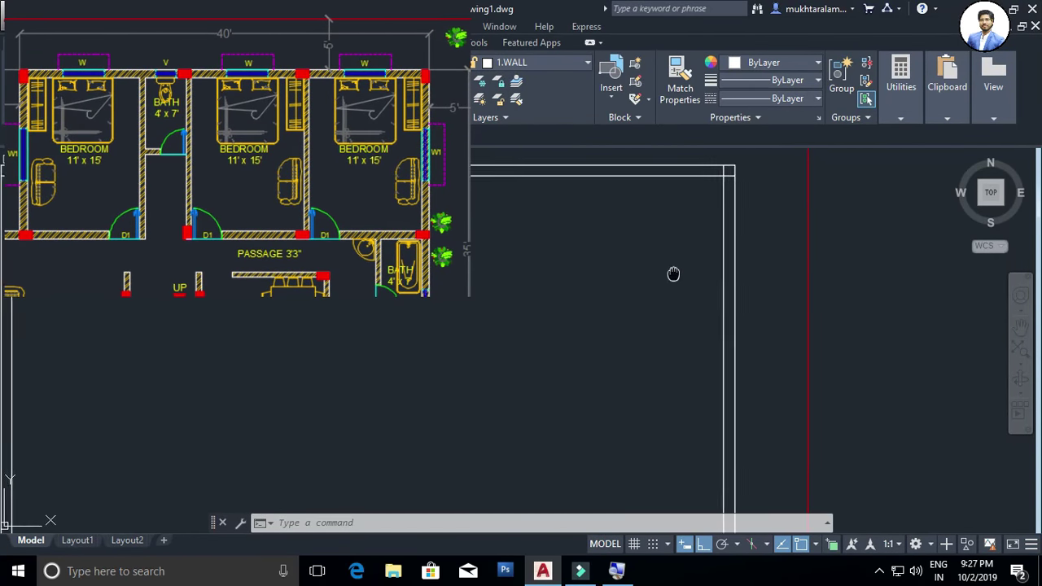
pyautogui.moveTo(672, 272); pyautogui.dragTo(666, 276, button='middle')
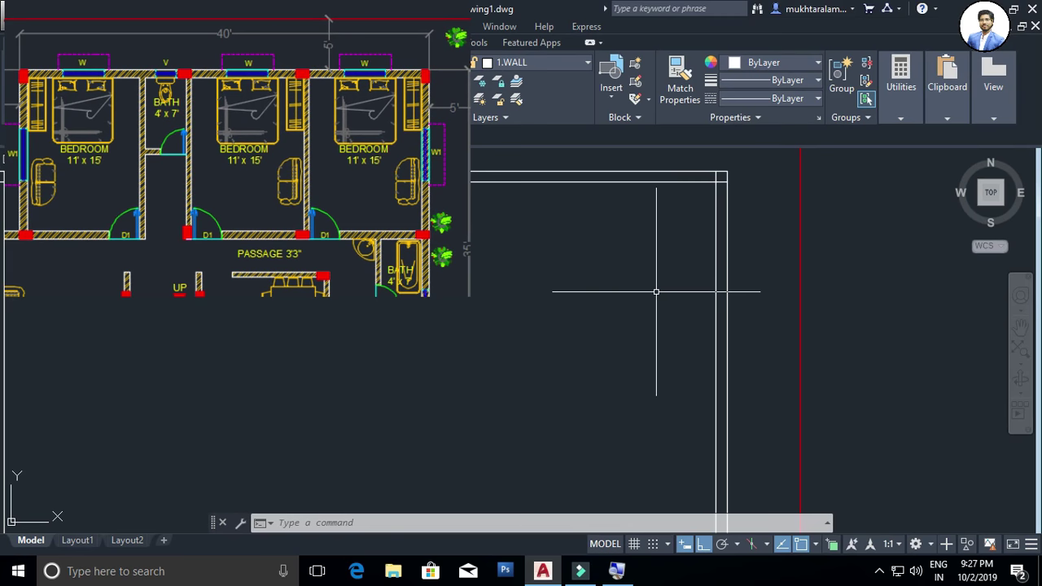
pyautogui.scroll(-2, 656, 291)
pyautogui.scroll(2, 658, 281)
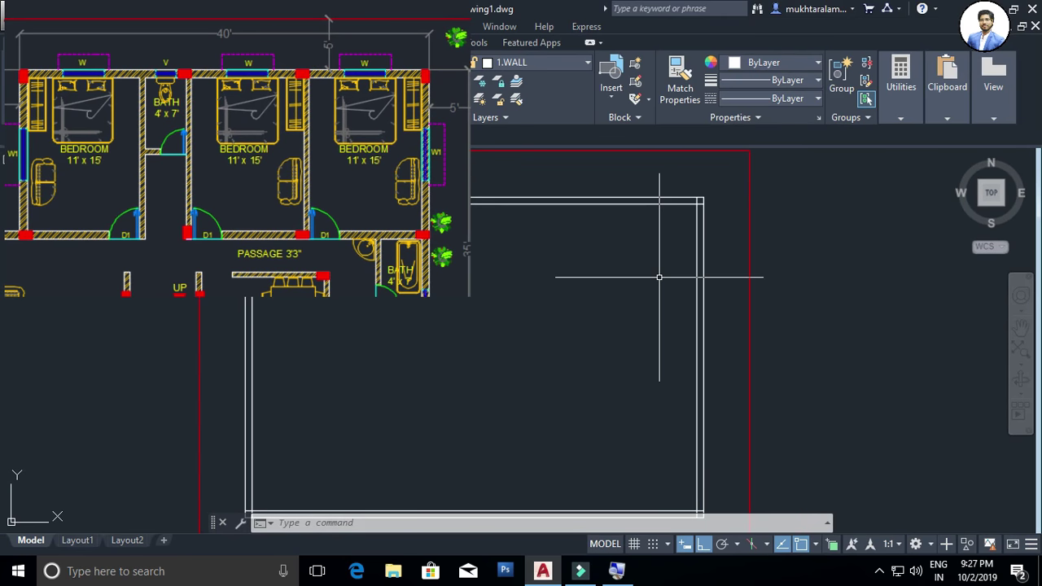
pyautogui.moveTo(658, 277); pyautogui.dragTo(673, 285, button='middle')
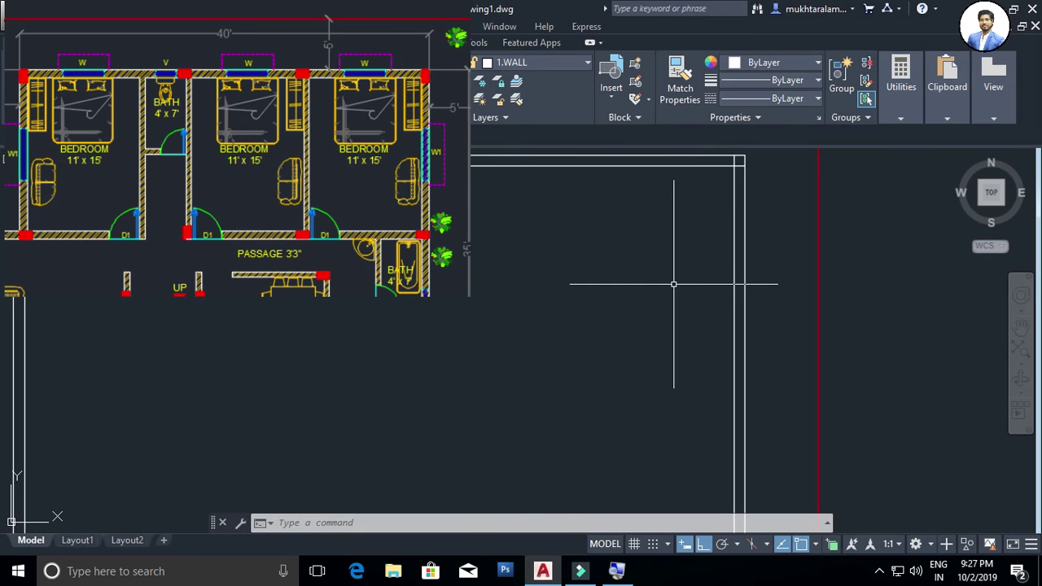
# Offset the inner right wall 11' leftward as the first bedroom partition, then select it
pyautogui.write('o')
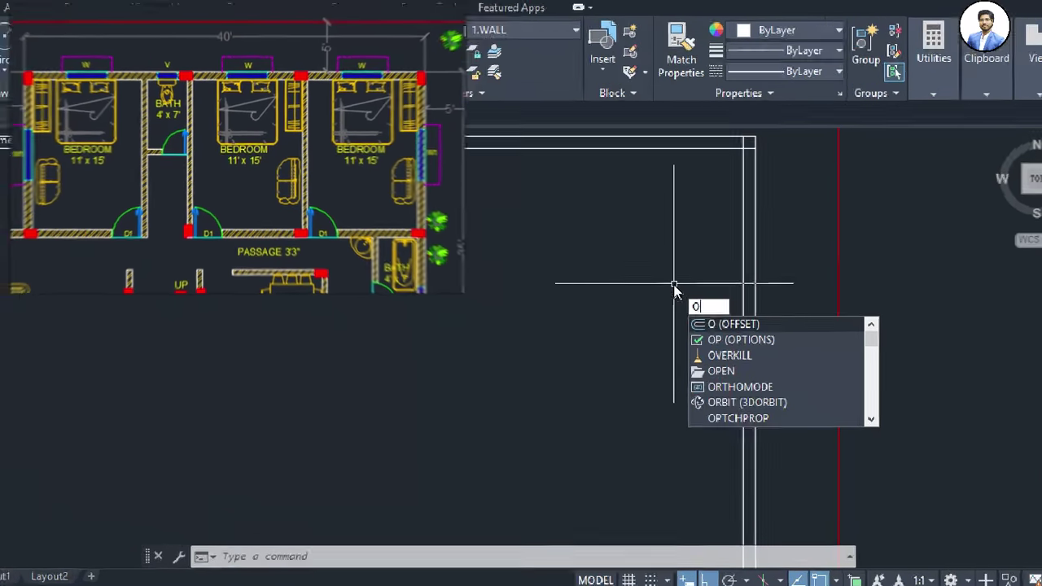
pyautogui.press('Return')
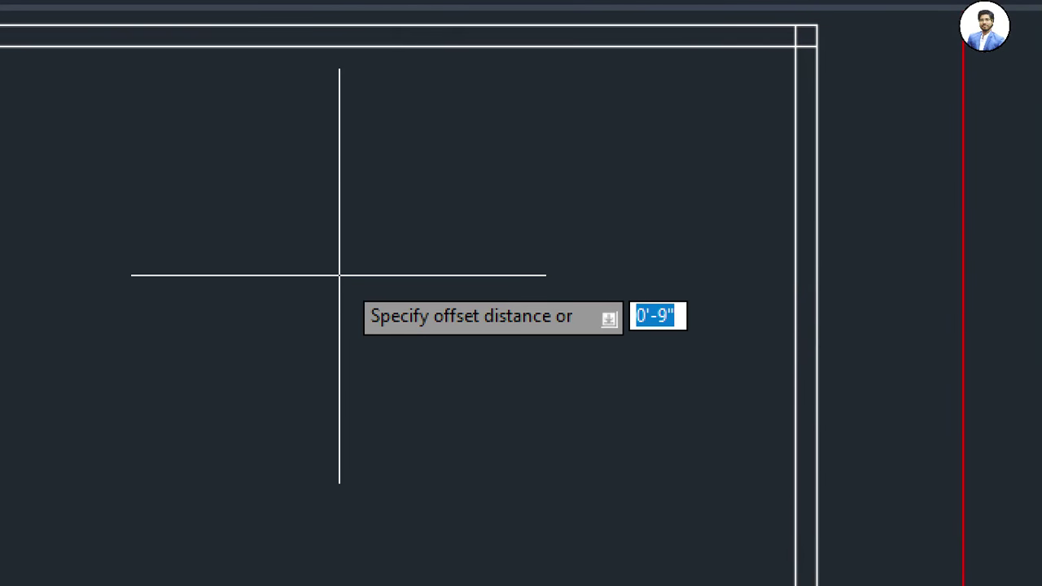
pyautogui.write('1')
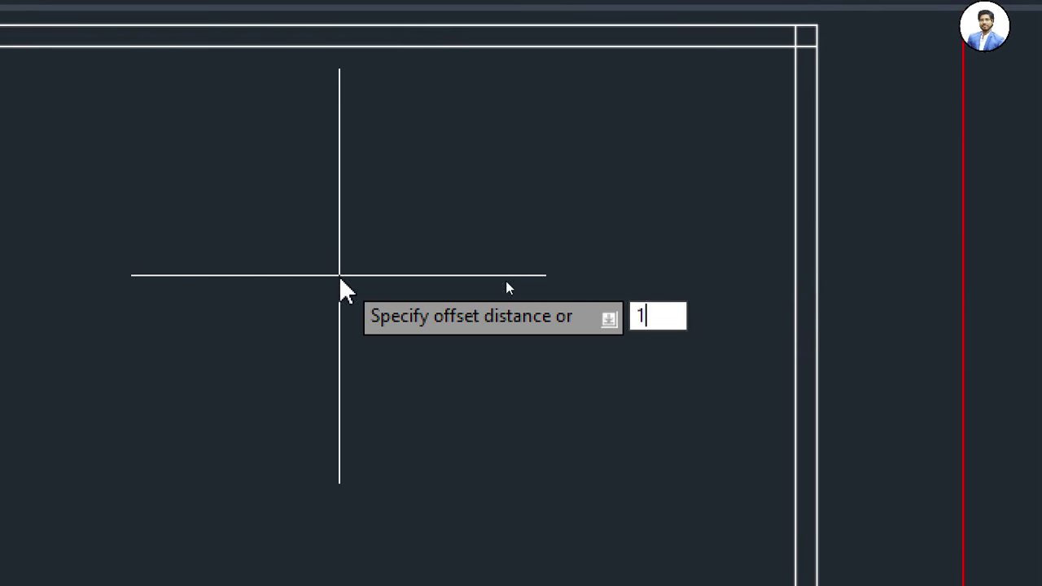
pyautogui.write("1'")
pyautogui.press('Return')
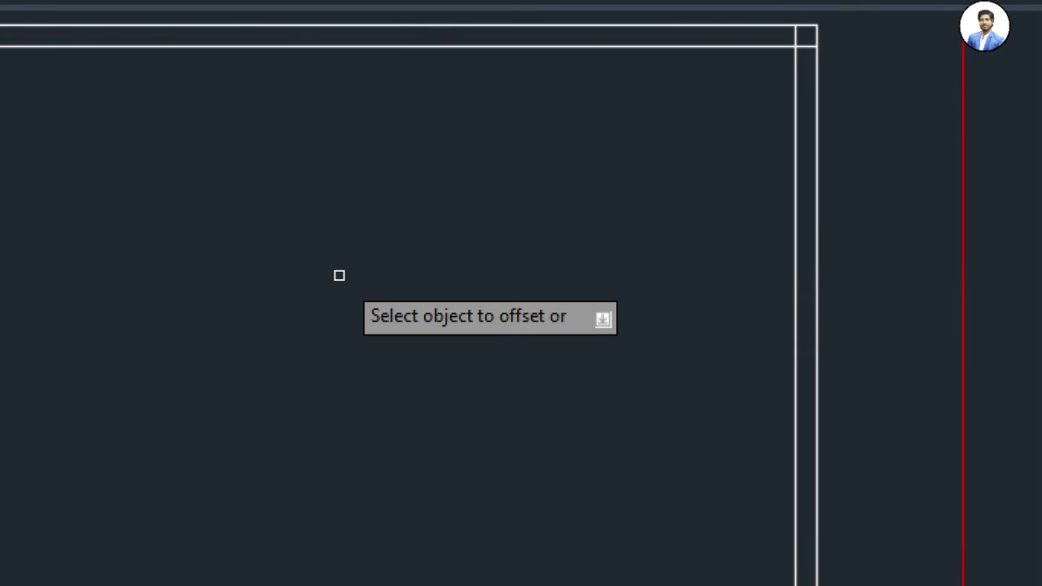
pyautogui.scroll(-2, 614, 314)
pyautogui.moveTo(594, 338); pyautogui.dragTo(677, 303, button='middle')
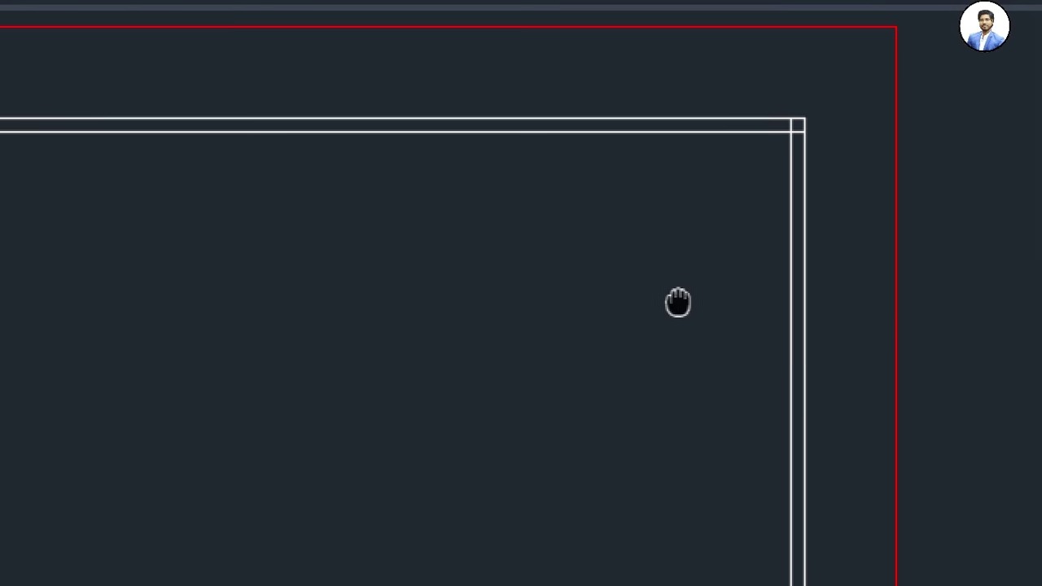
pyautogui.click(790, 259)
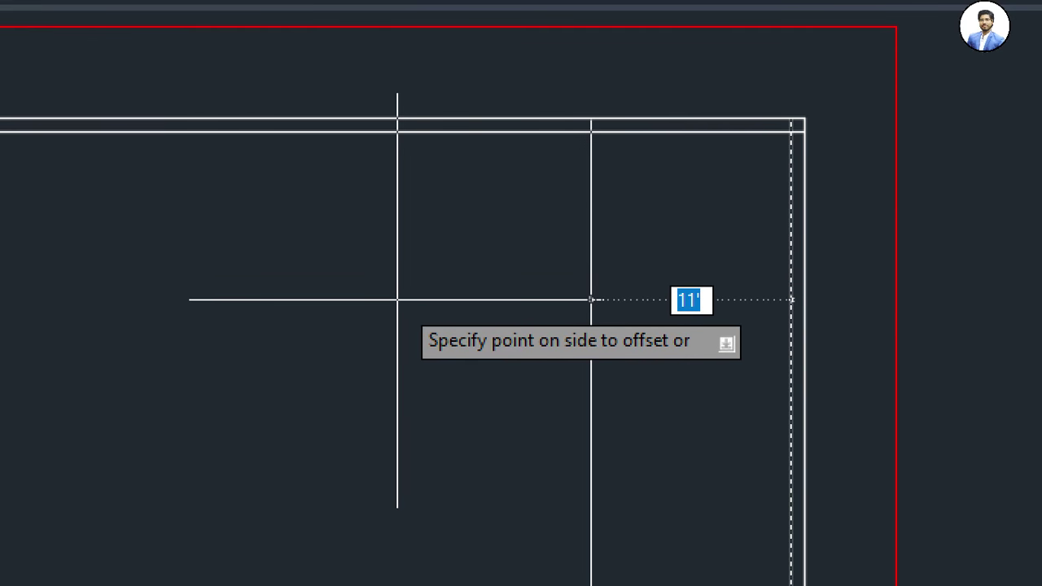
pyautogui.click(591, 300)
pyautogui.scroll(-2, 533, 293)
pyautogui.moveTo(532, 294)
pyautogui.mouseDown(button='middle')
pyautogui.moveTo(630, 286)
pyautogui.moveTo(607, 288)
pyautogui.mouseUp(button='middle')
pyautogui.scroll(2, 628, 272)
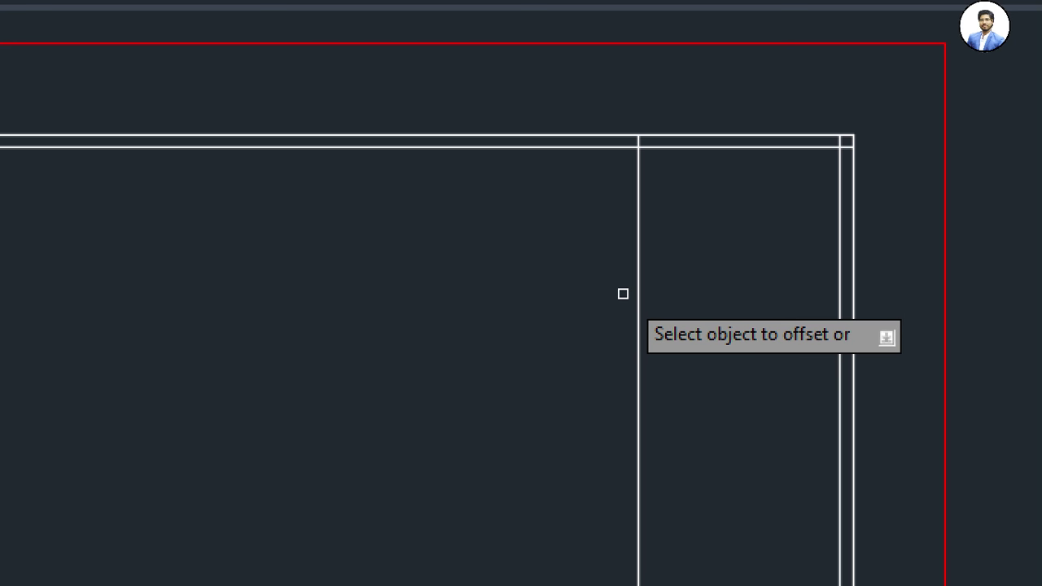
pyautogui.click(638, 294)
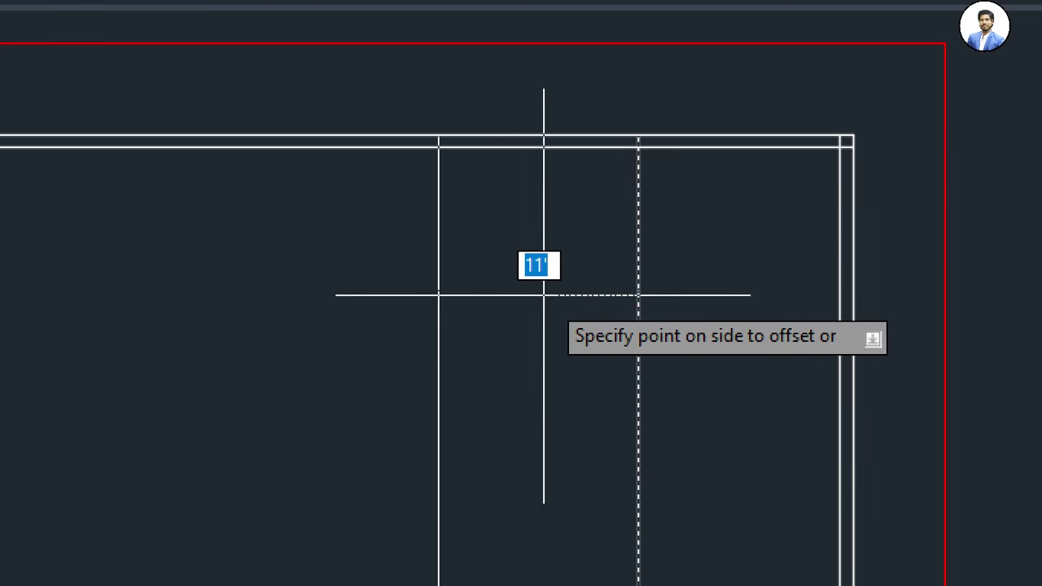
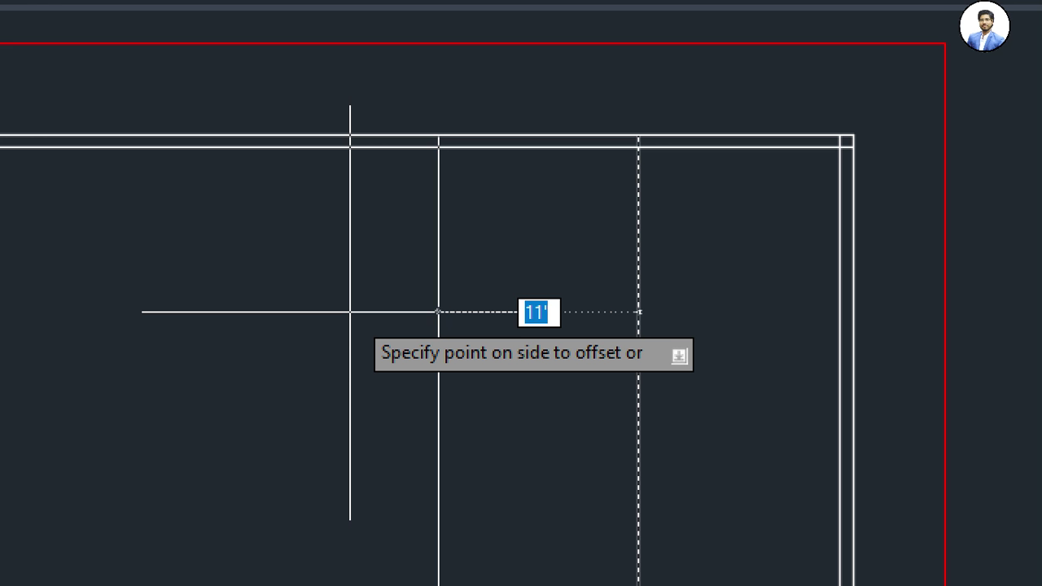
# Finish the current partition's 6" second line, then add a wall 11' to the left, 6" thick
pyautogui.write('6')
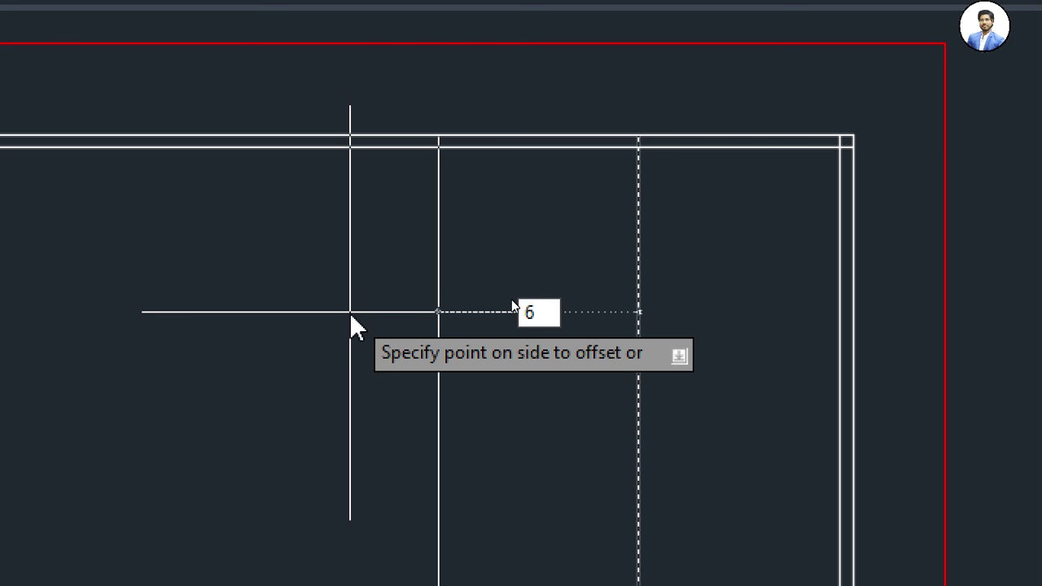
pyautogui.write('"')
pyautogui.press('Return')
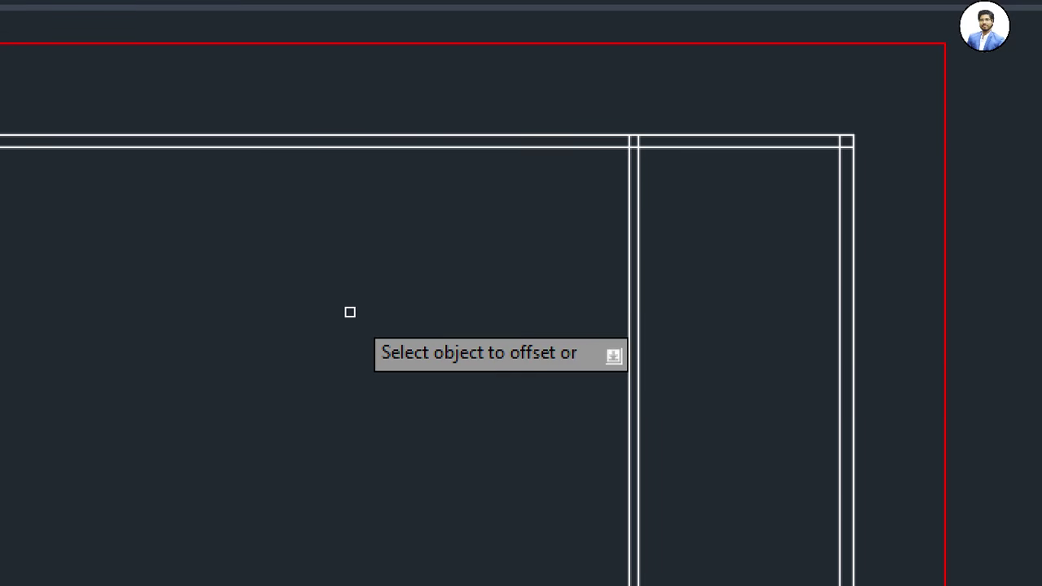
pyautogui.scroll(-2, 503, 298)
pyautogui.scroll(2, 626, 291)
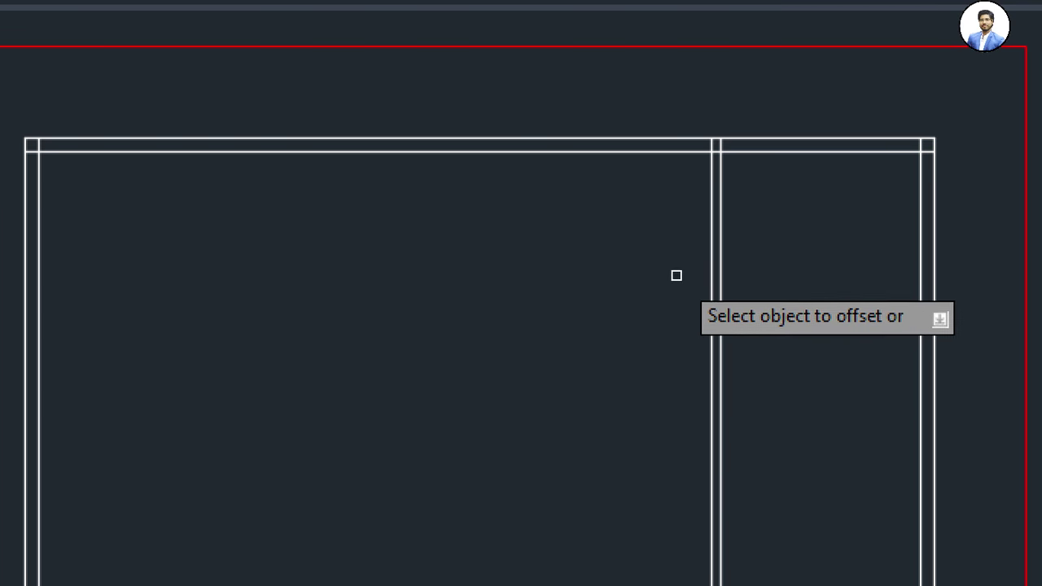
pyautogui.click(711, 269)
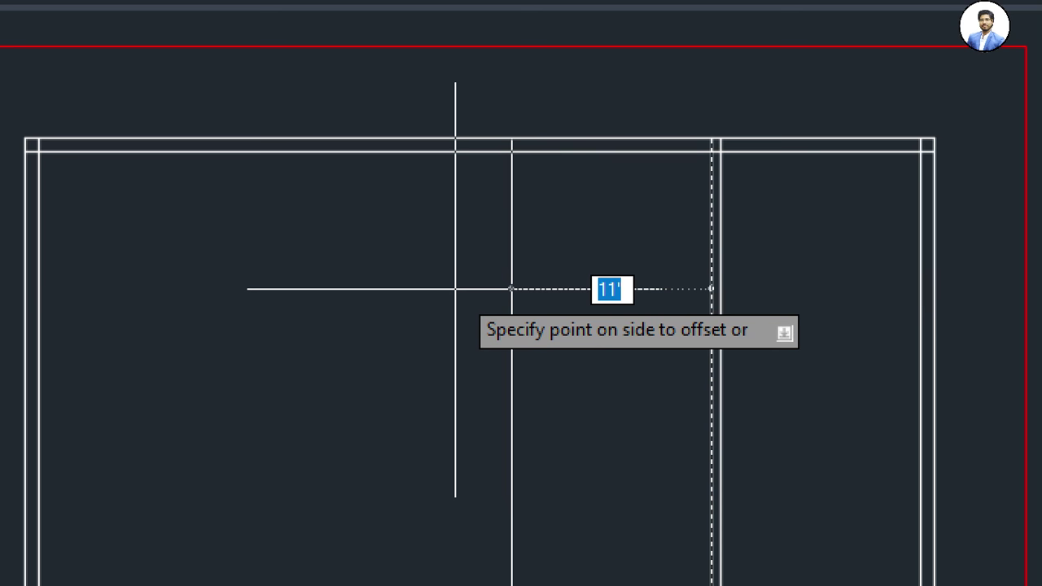
pyautogui.click(455, 288)
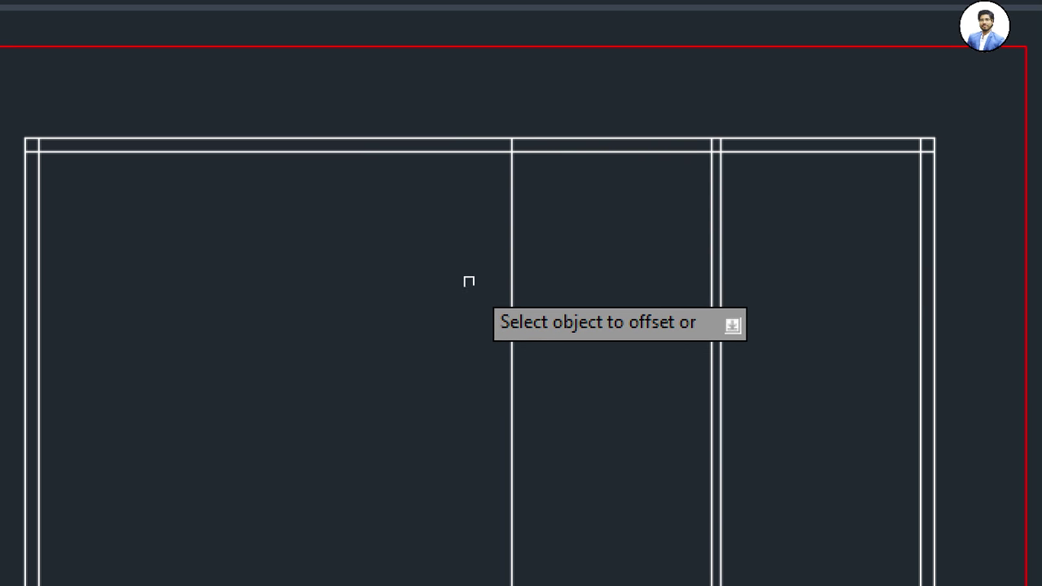
pyautogui.click(510, 282)
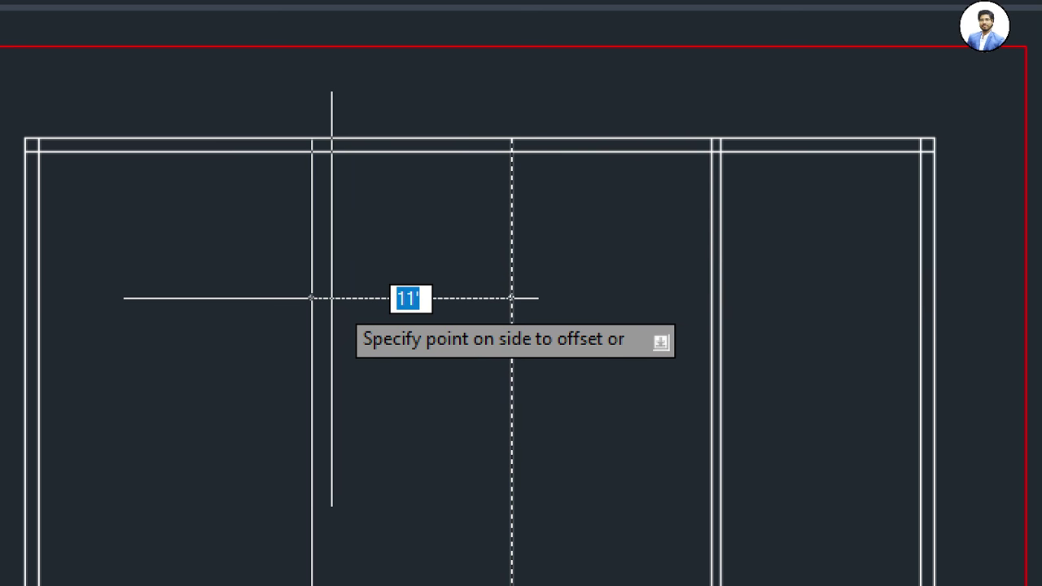
pyautogui.write('6"')
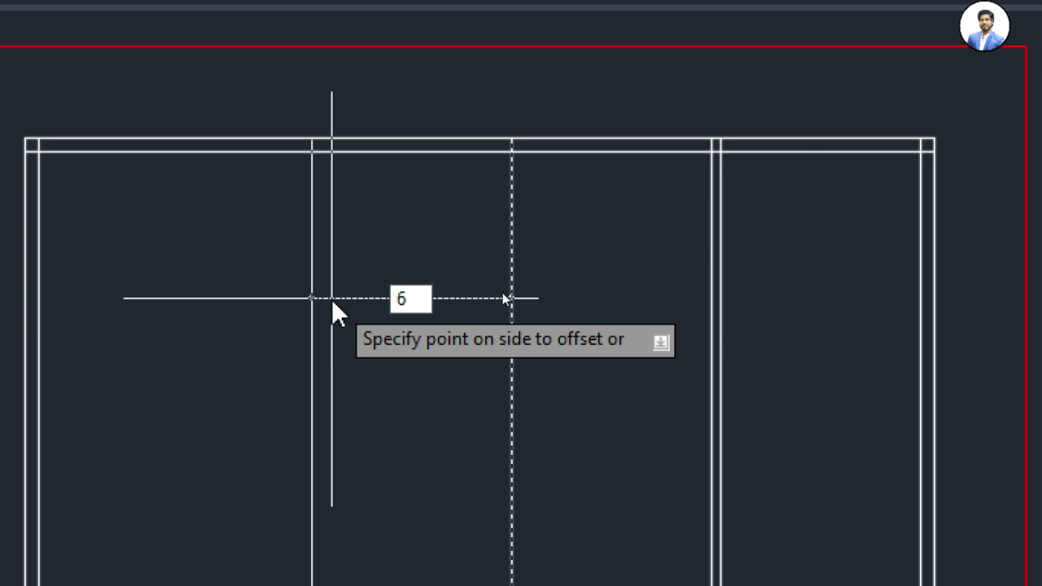
pyautogui.press('Return')
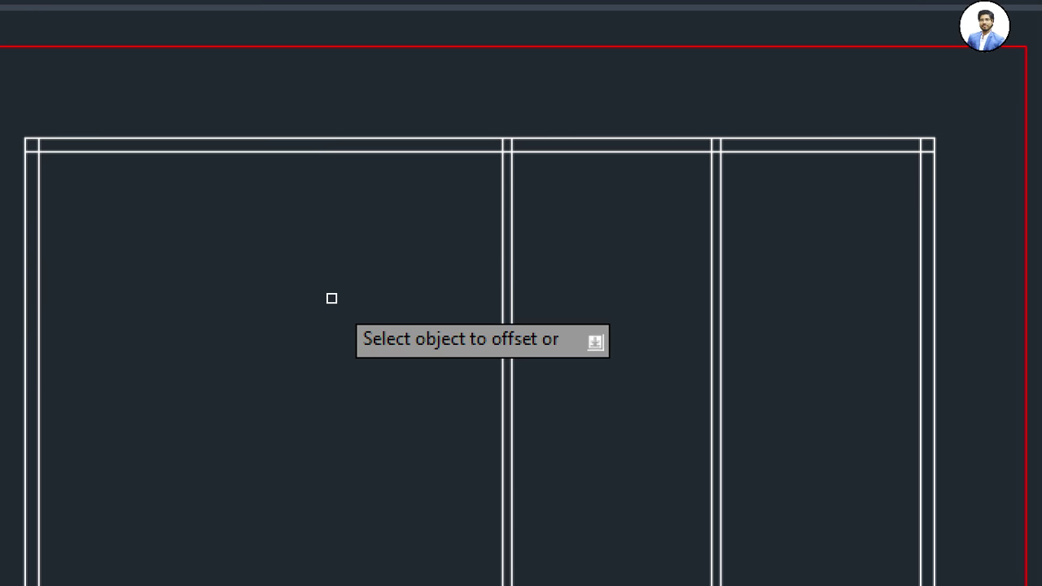
# Add the bath wall 4' over from the existing wall, with a 6" second line
pyautogui.moveTo(566, 316); pyautogui.dragTo(650, 292, button='middle')
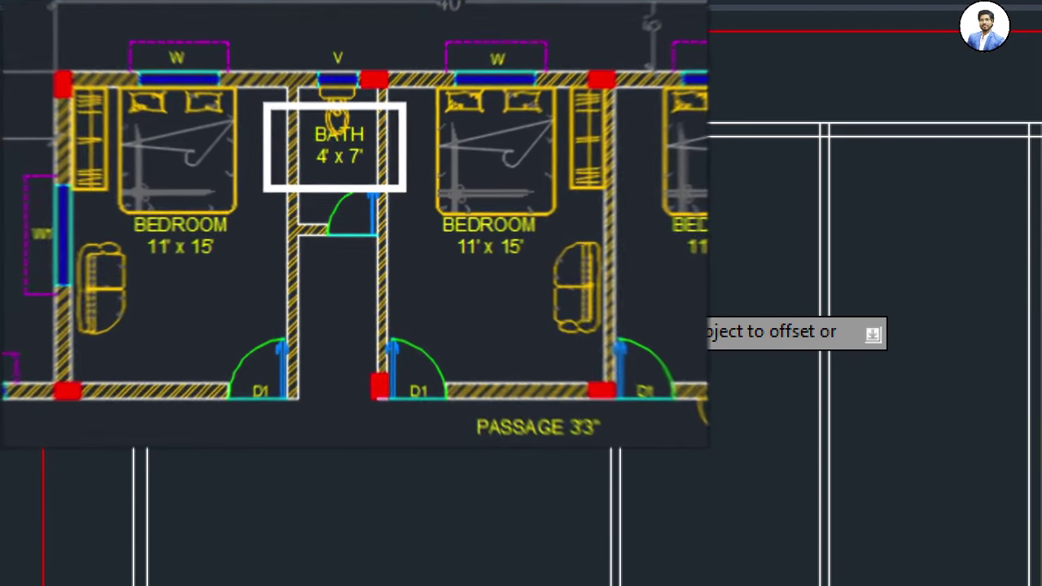
pyautogui.click(610, 291)
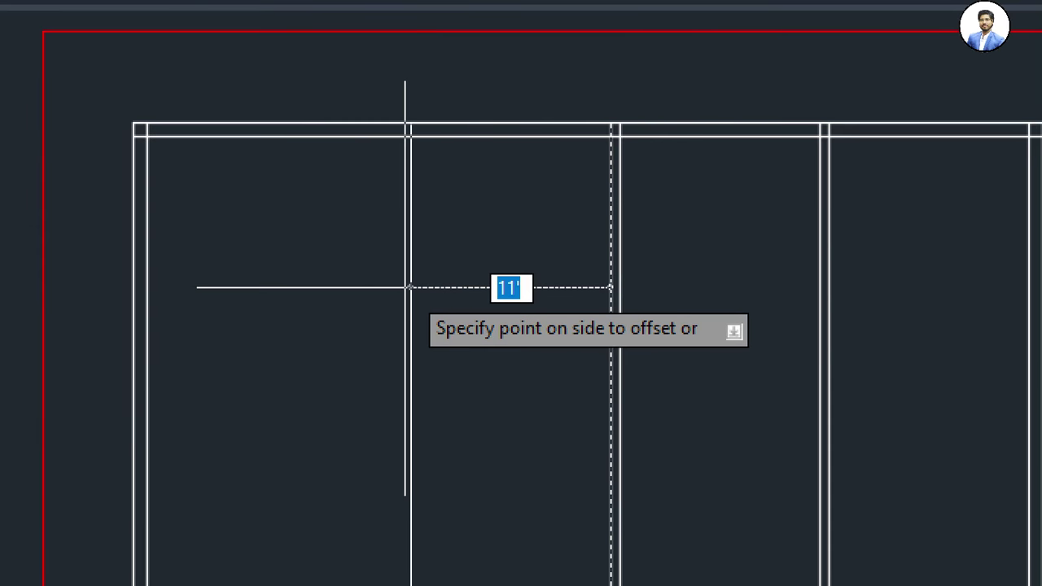
pyautogui.write("4'")
pyautogui.press('Return')
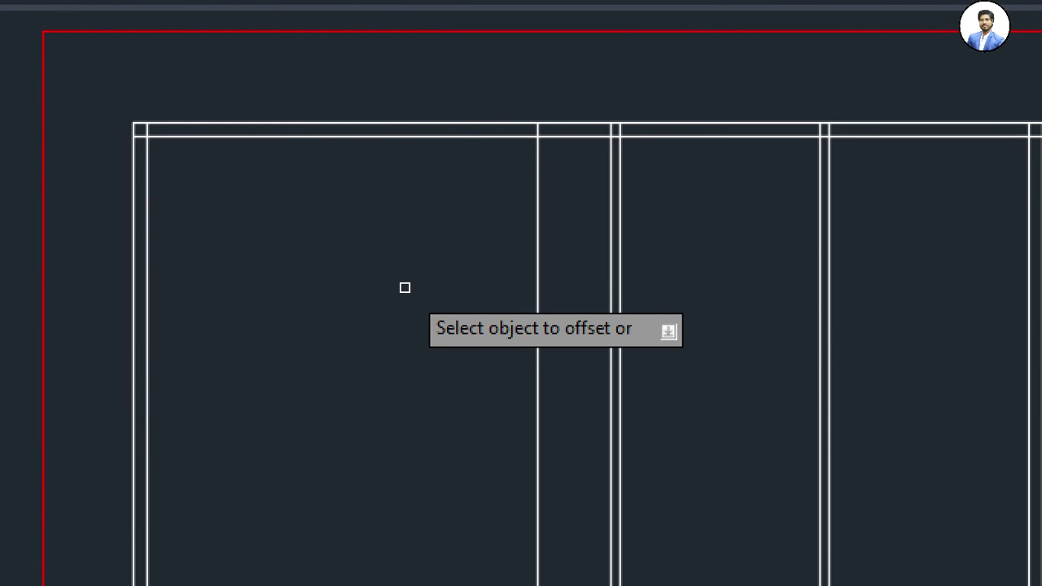
pyautogui.click(539, 266)
pyautogui.write('6')
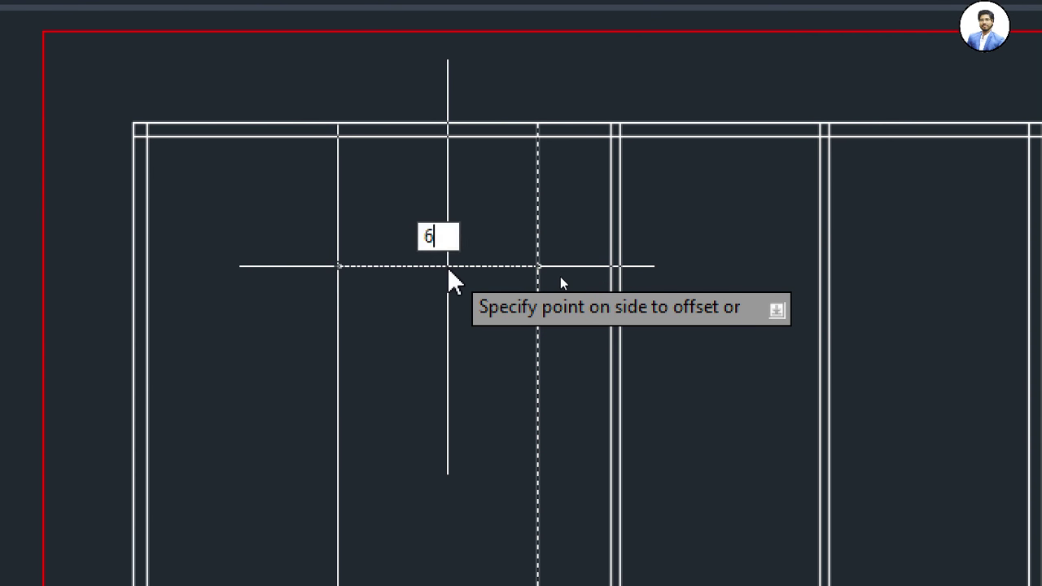
pyautogui.write('"')
pyautogui.press('Return')
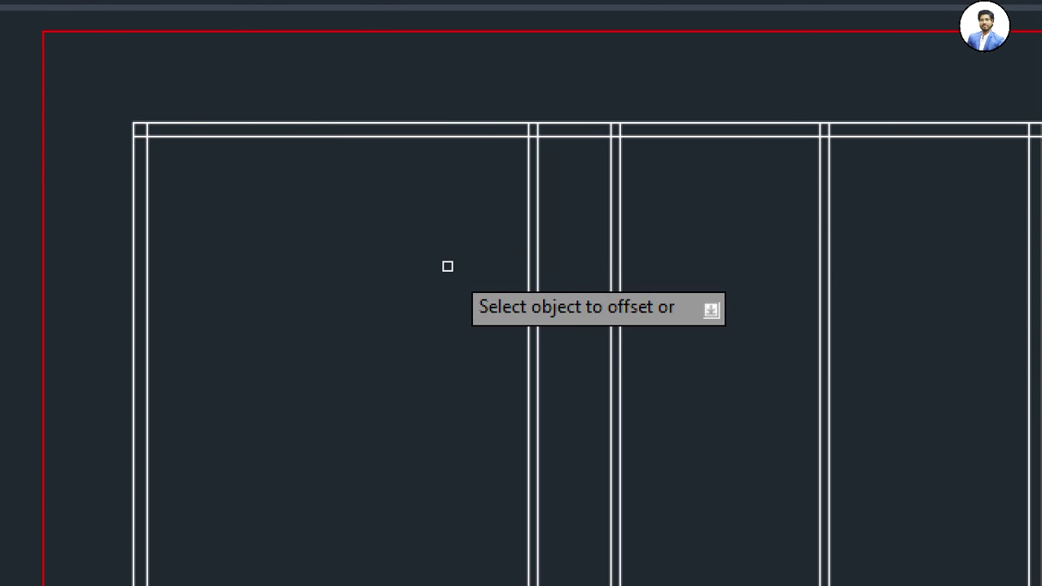
# Copy another wall line to the left and give it a 9" thick second line
pyautogui.click(528, 279)
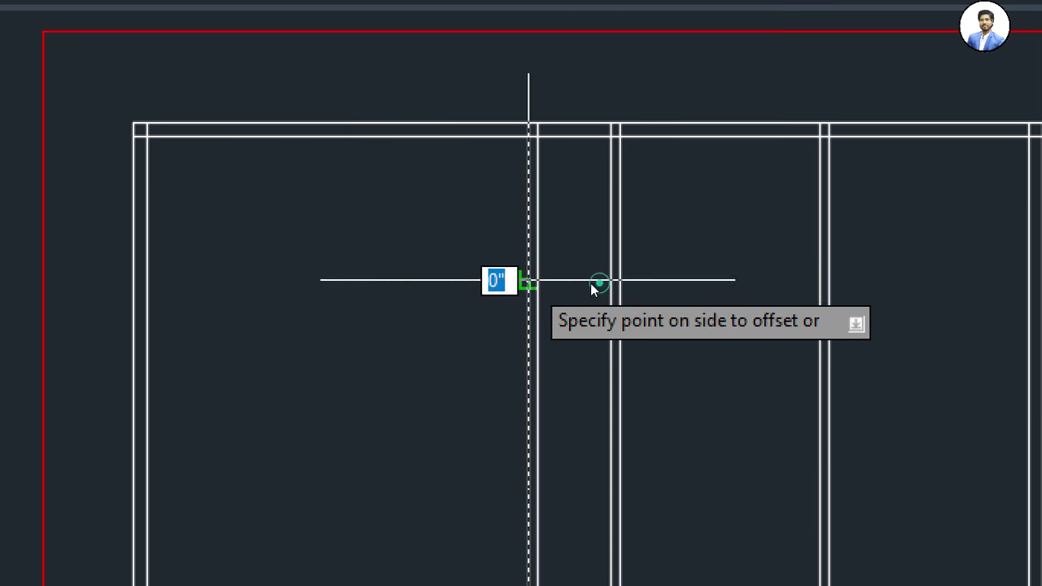
pyautogui.click(521, 286)
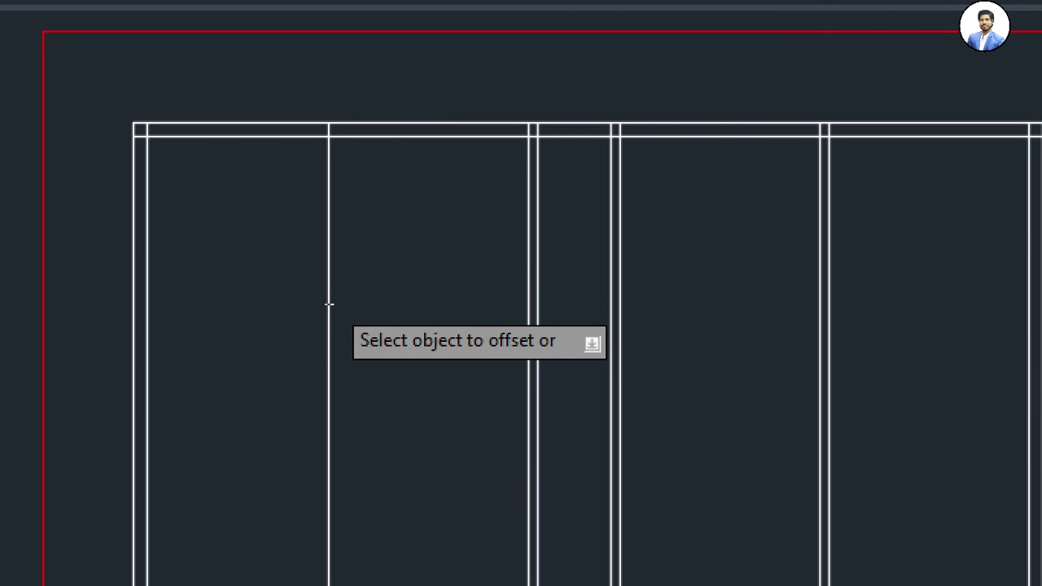
pyautogui.click(328, 288)
pyautogui.write('9')
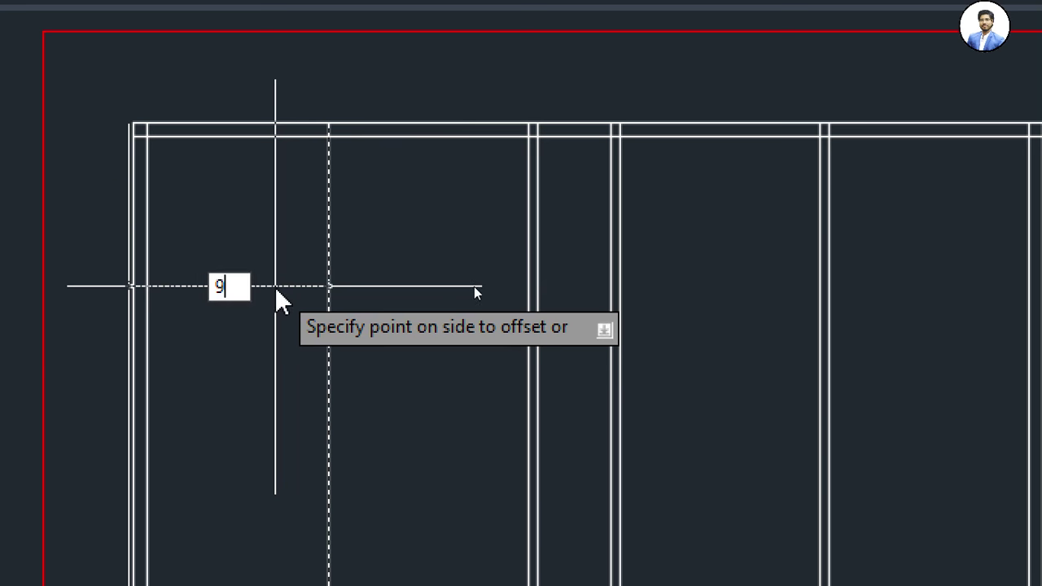
pyautogui.press('Return')
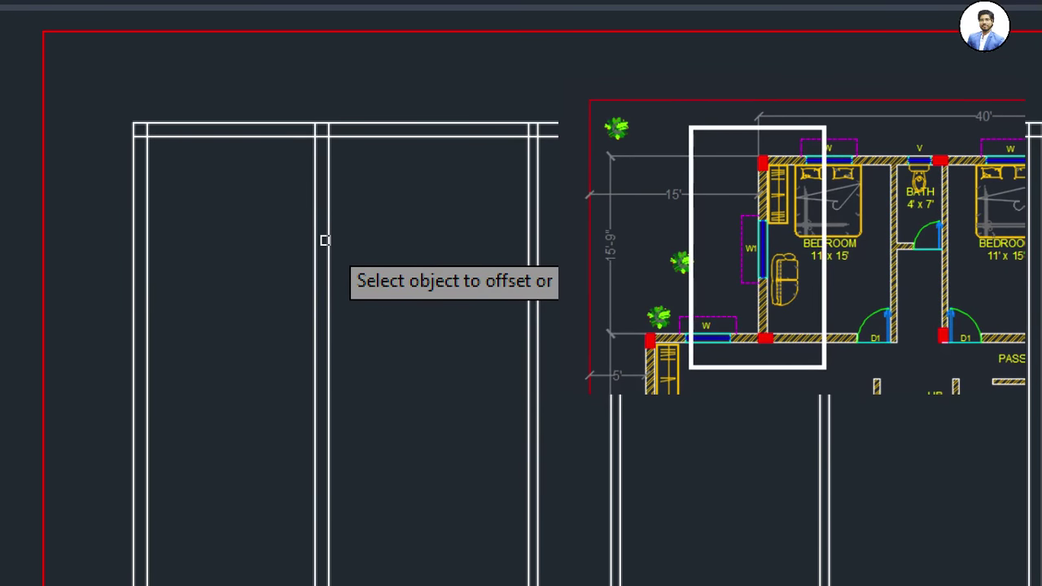
# Exit OFFSET and frame the whole outline with its four vertical double-line partitions
pyautogui.scroll(-2, 358, 243)
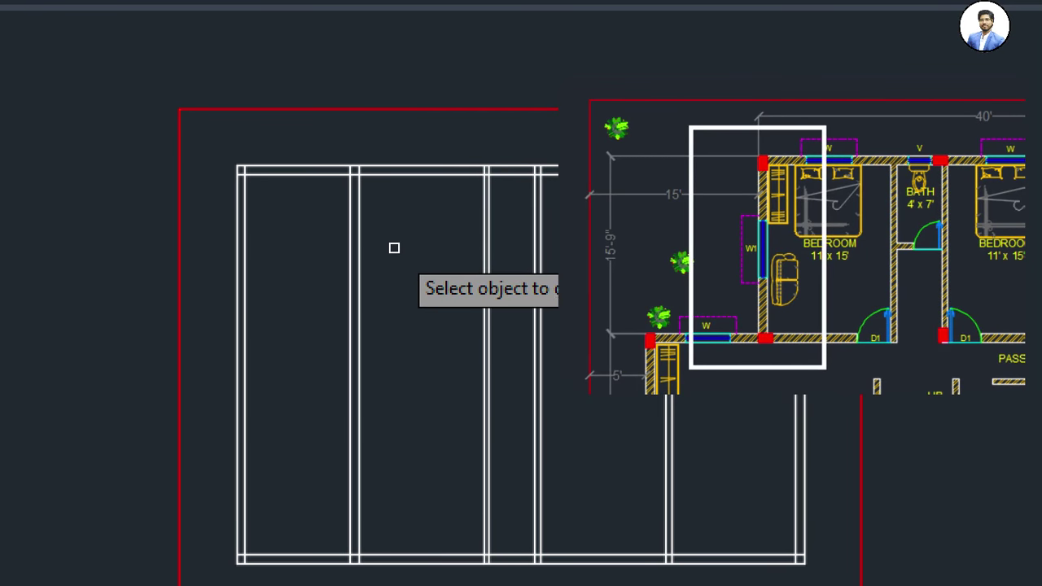
pyautogui.press('Escape')
pyautogui.moveTo(434, 253)
pyautogui.mouseDown(button='middle')
pyautogui.moveTo(487, 263)
pyautogui.moveTo(467, 247)
pyautogui.mouseUp(button='middle')
pyautogui.moveTo(609, 261); pyautogui.dragTo(584, 249, button='middle')
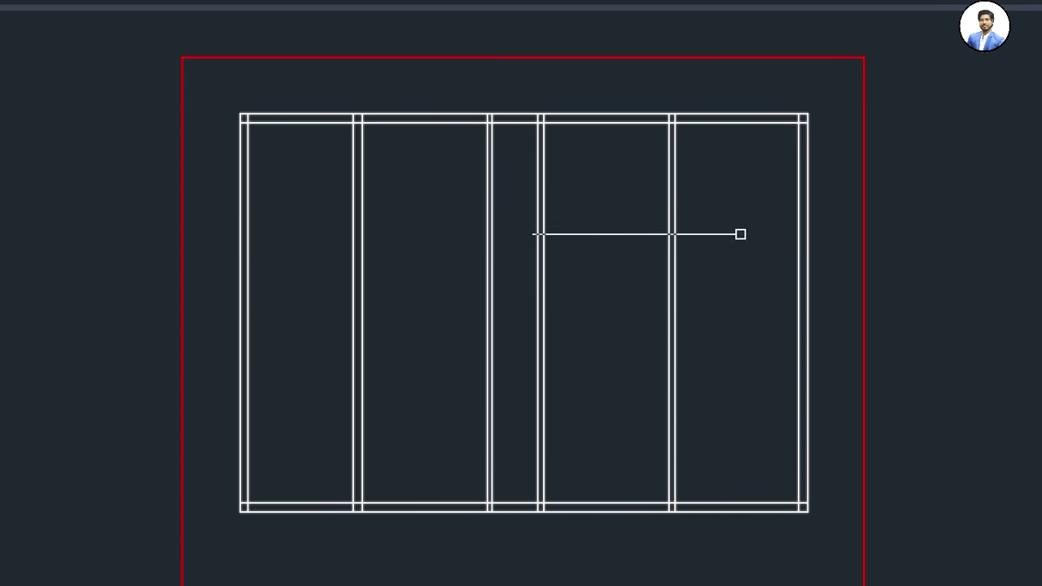
pyautogui.moveTo(532, 207)
pyautogui.mouseDown(button='middle')
pyautogui.moveTo(556, 239)
pyautogui.moveTo(529, 240)
pyautogui.mouseUp(button='middle')
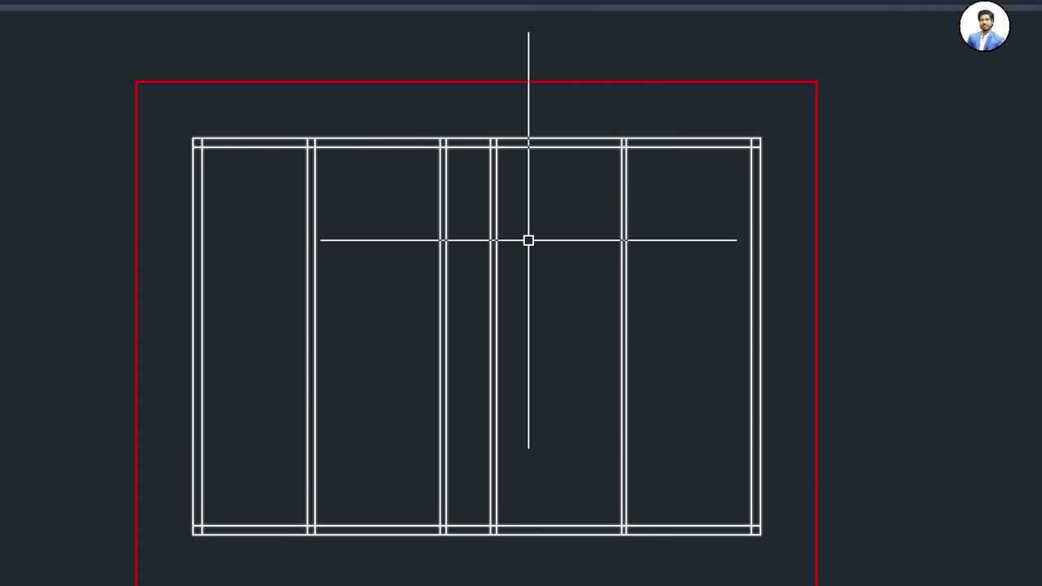
pyautogui.scroll(2, 528, 240)
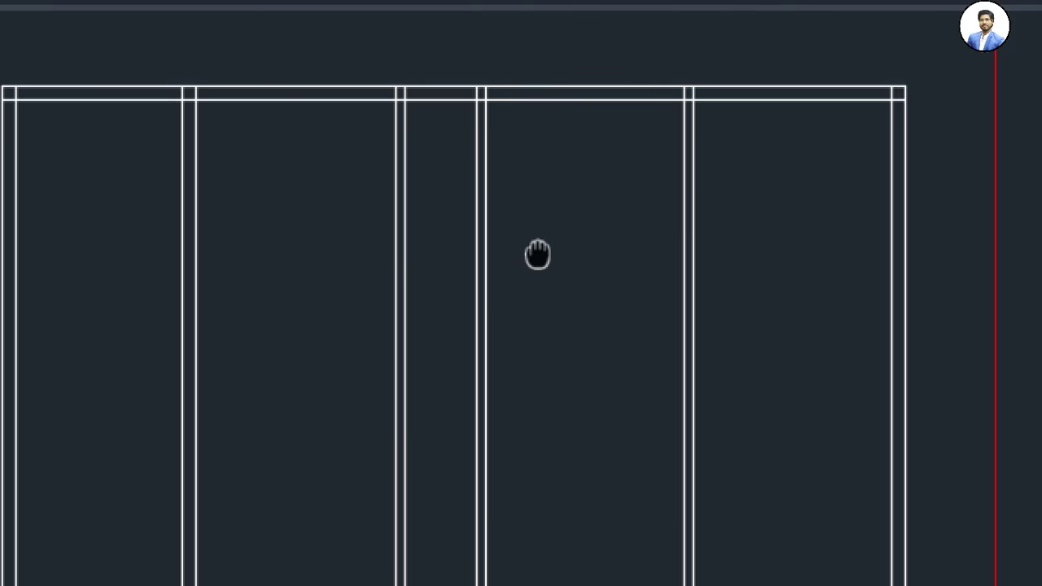
pyautogui.scroll(-2, 593, 236)
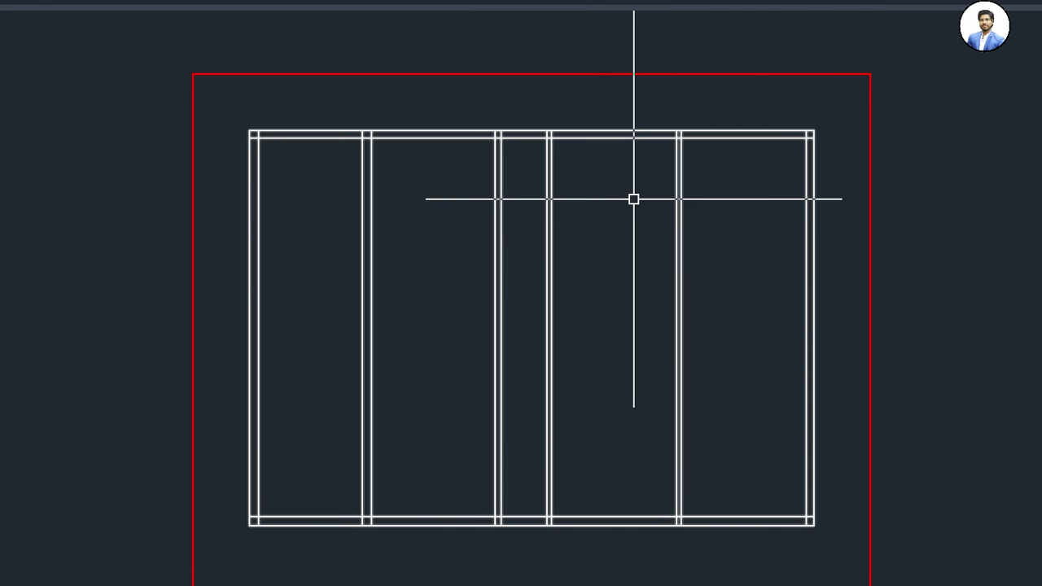
# Offset the inner top wall line 15' downward across the plan
pyautogui.write('o')
pyautogui.press('Return')
pyautogui.write("15'")
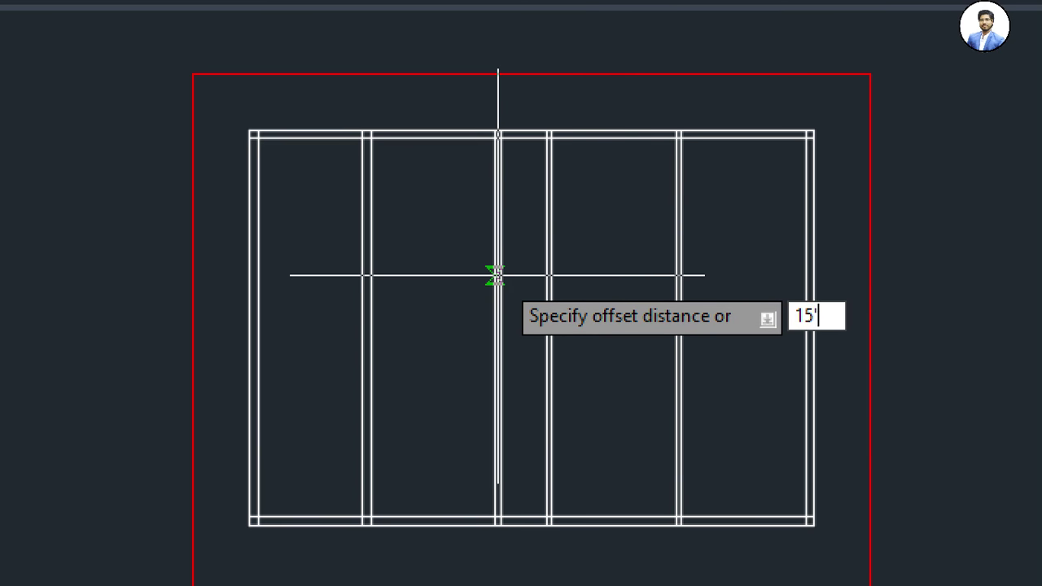
pyautogui.press('Return')
pyautogui.scroll(2, 740, 196)
pyautogui.moveTo(739, 196); pyautogui.dragTo(693, 237, button='middle')
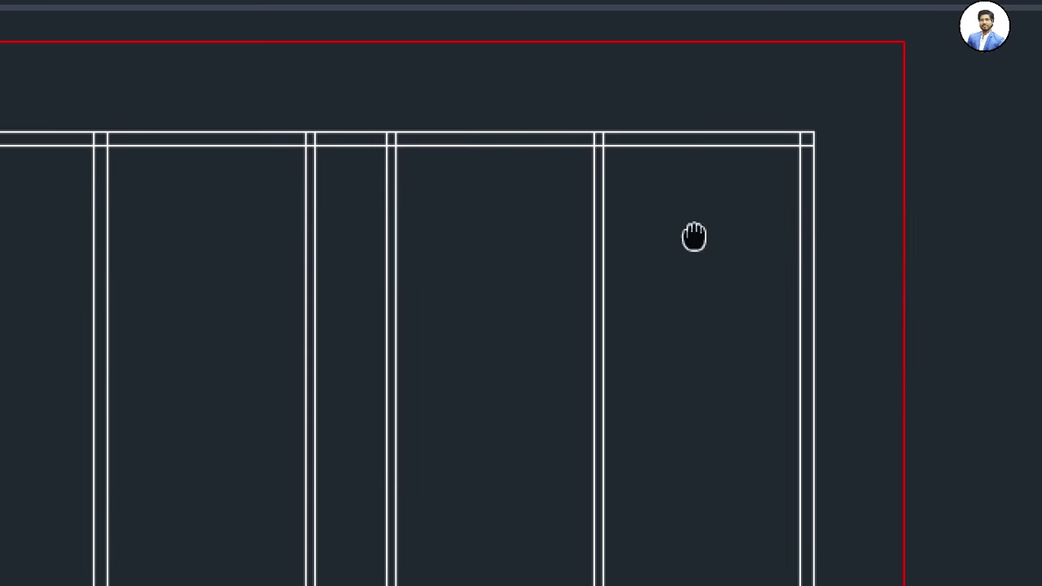
pyautogui.click(696, 145)
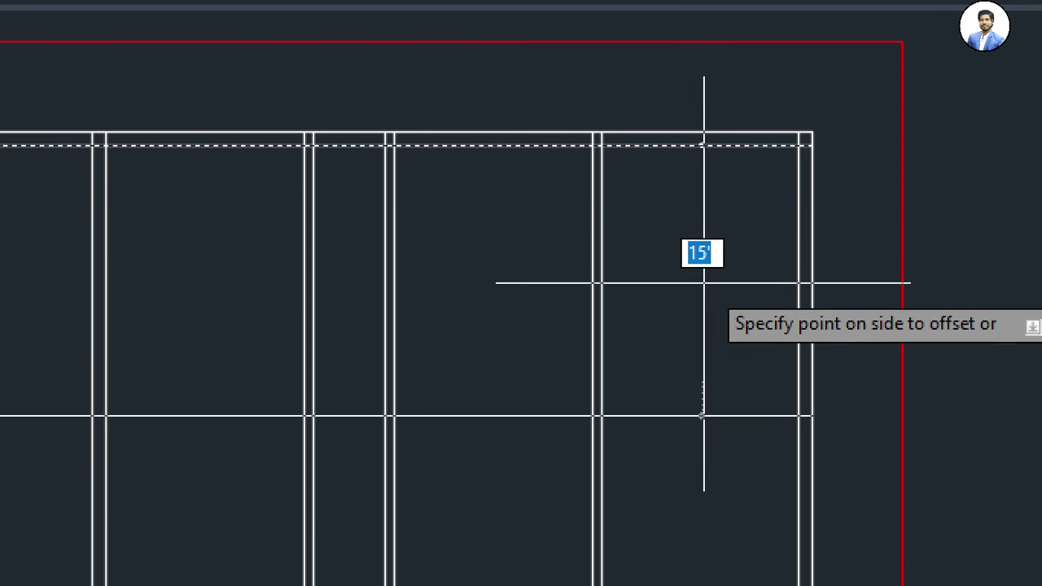
pyautogui.click(704, 326)
pyautogui.scroll(-2, 706, 351)
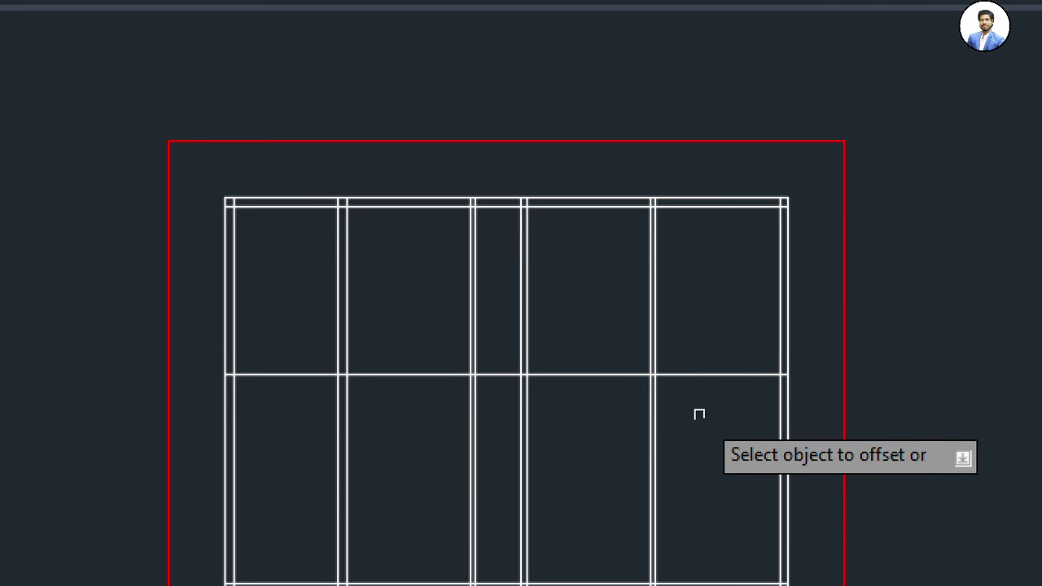
pyautogui.moveTo(697, 415); pyautogui.dragTo(675, 316, button='middle')
pyautogui.scroll(3, 676, 316)
# Offset that new horizontal line 9" to complete the cross wall's thickness
pyautogui.click(673, 272)
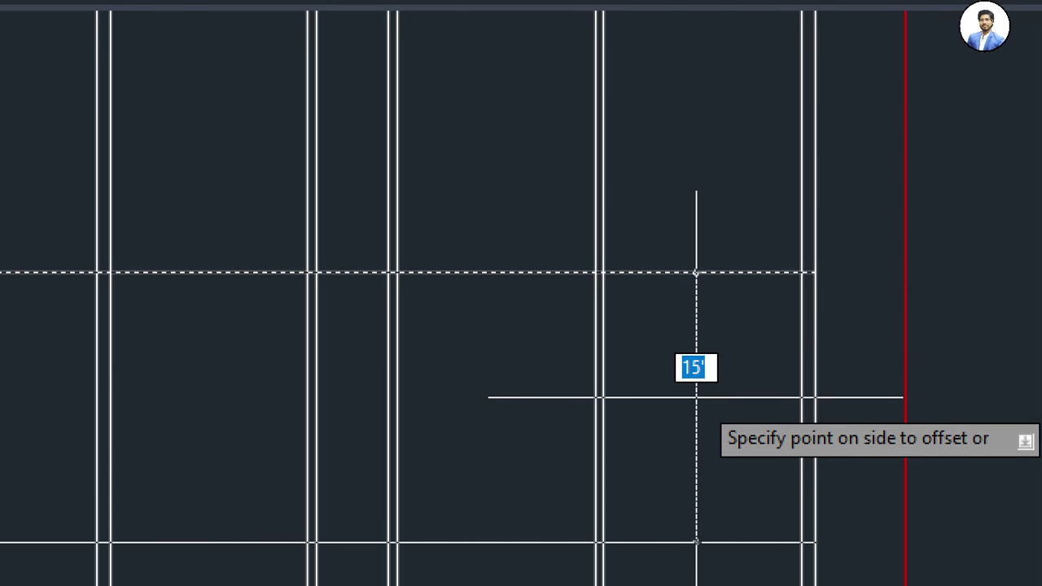
pyautogui.write('"')
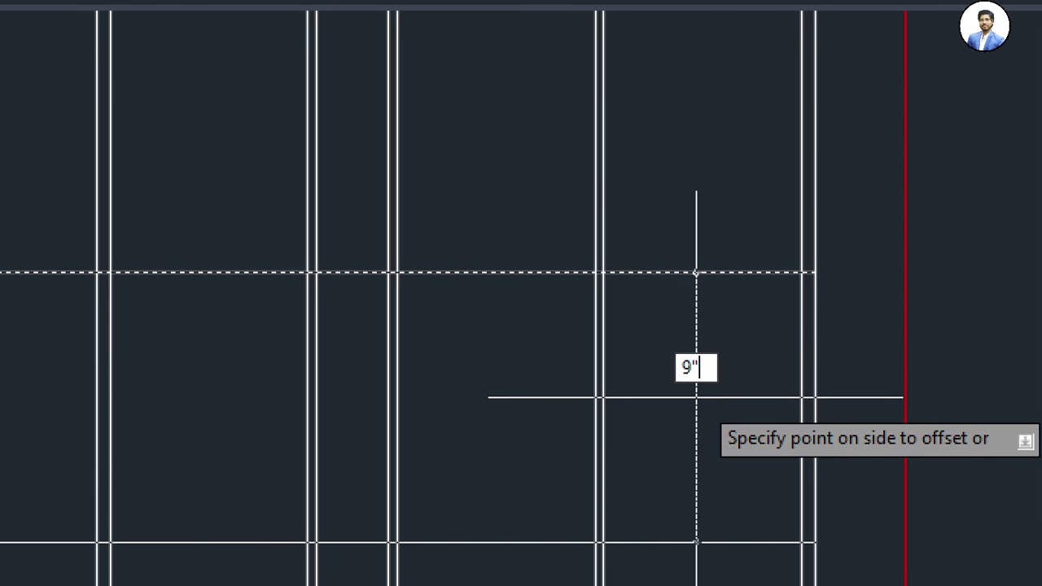
pyautogui.click(696, 398)
pyautogui.scroll(-2, 696, 396)
pyautogui.moveTo(695, 395)
pyautogui.mouseDown(button='middle')
pyautogui.moveTo(649, 388)
pyautogui.moveTo(751, 372)
pyautogui.moveTo(701, 391)
pyautogui.moveTo(698, 368)
pyautogui.moveTo(774, 372)
pyautogui.moveTo(751, 383)
pyautogui.mouseUp(button='middle')
pyautogui.scroll(2, 749, 371)
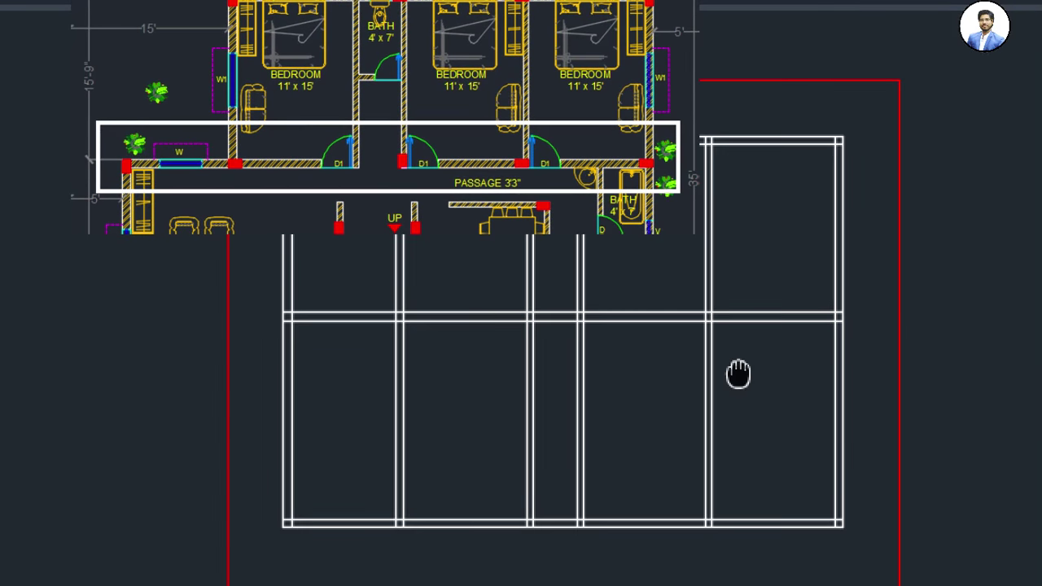
pyautogui.scroll(1, 738, 368)
pyautogui.moveTo(662, 377); pyautogui.dragTo(686, 424, button='middle')
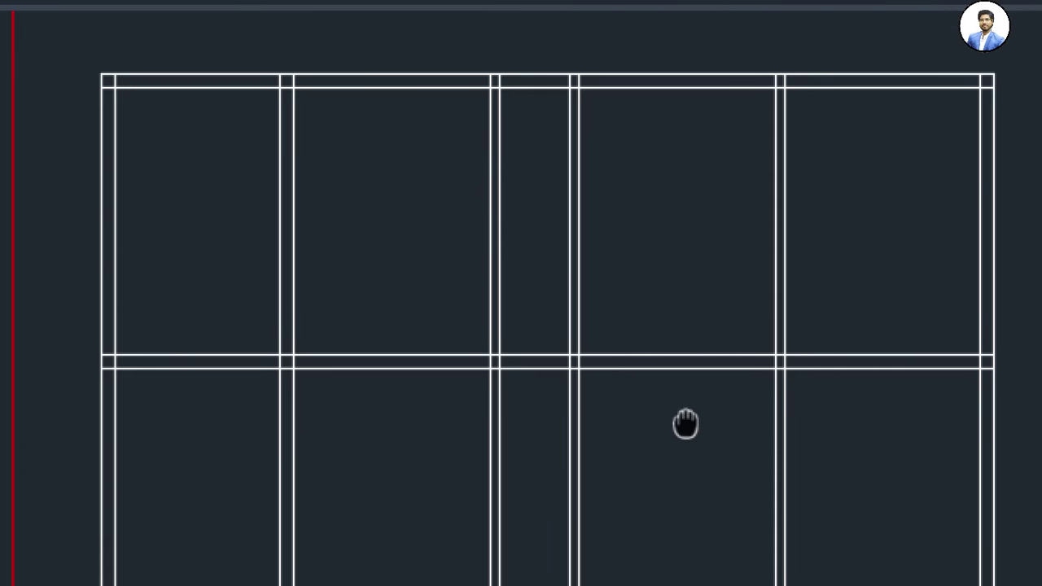
pyautogui.moveTo(639, 318); pyautogui.dragTo(672, 382, button='middle')
pyautogui.moveTo(553, 220); pyautogui.dragTo(547, 226, button='middle')
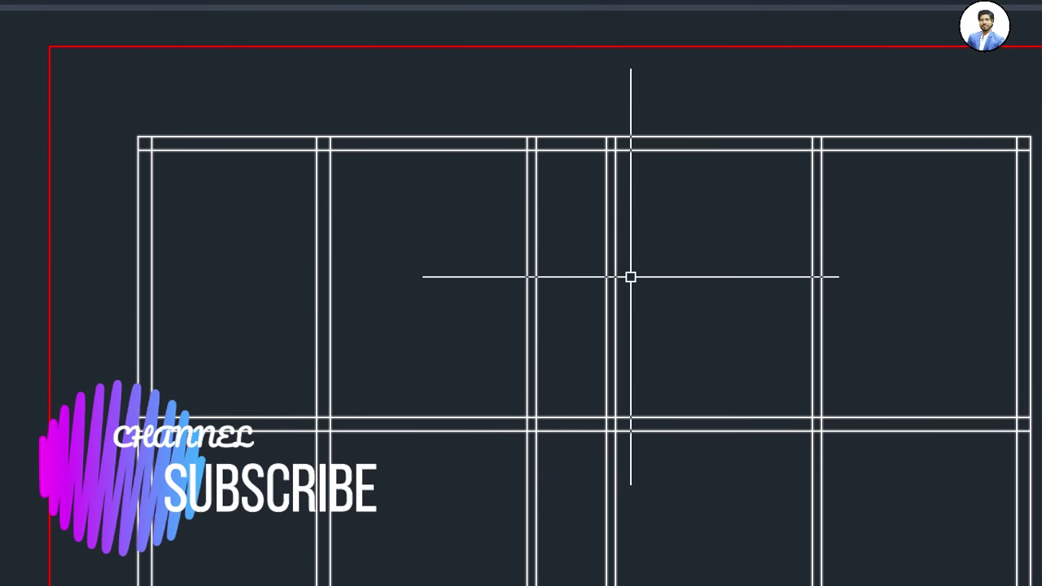
pyautogui.write('O')
# Offset the top wall line 7' down into the grid
pyautogui.press('Return')
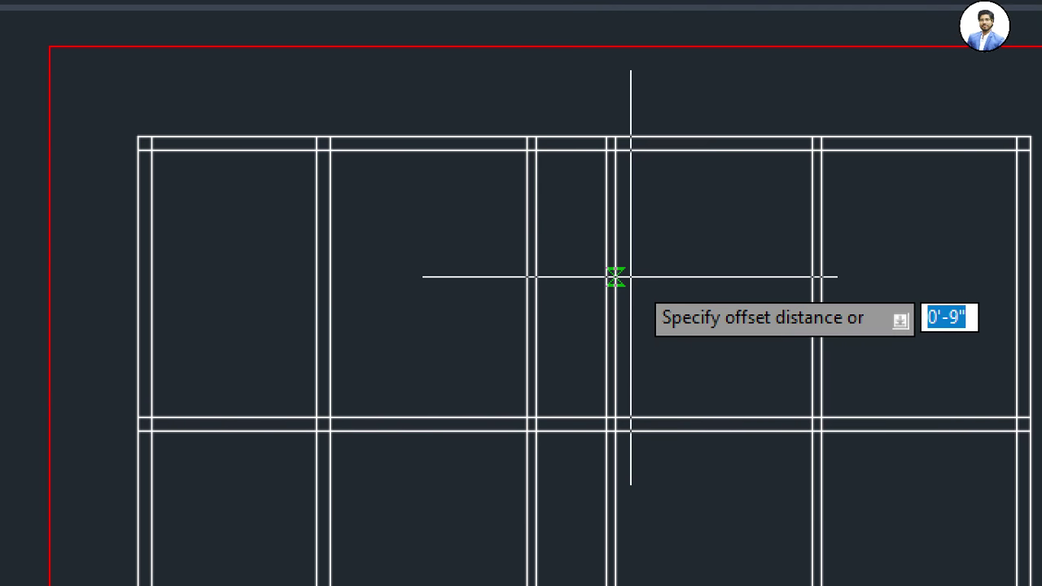
pyautogui.write('7')
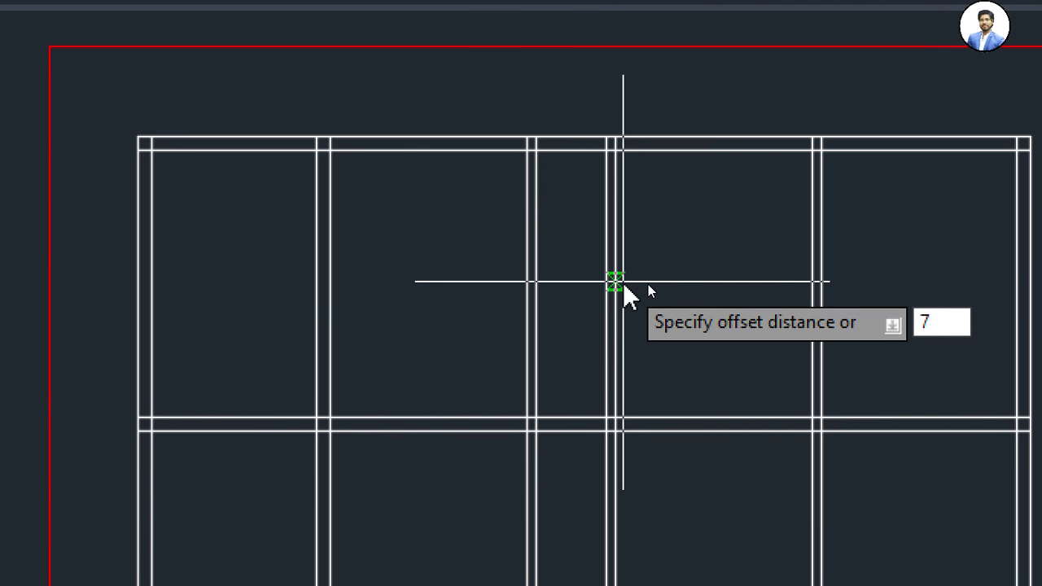
pyautogui.press('Return')
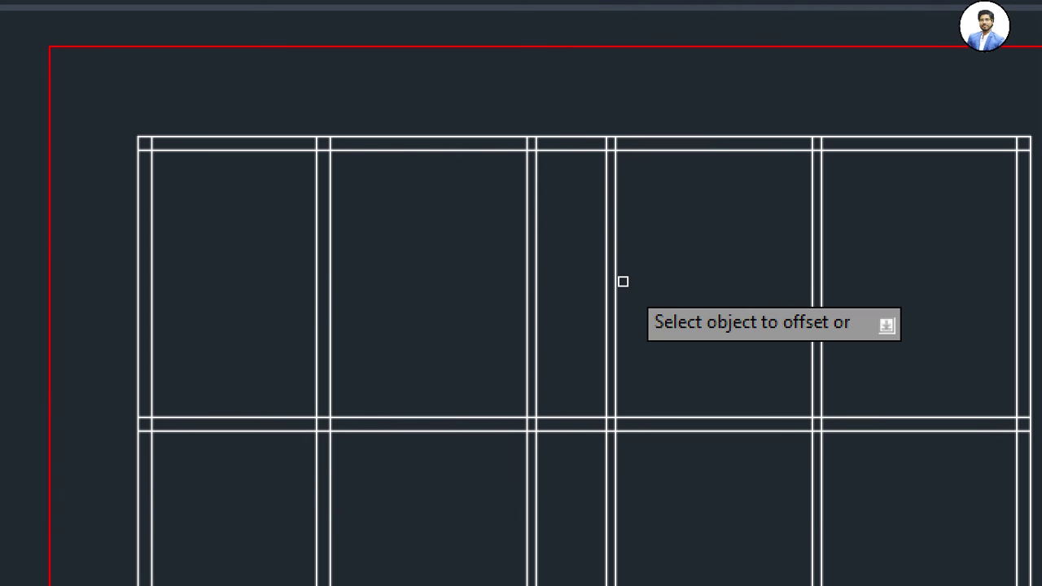
pyautogui.scroll(-2, 623, 282)
pyautogui.click(596, 198)
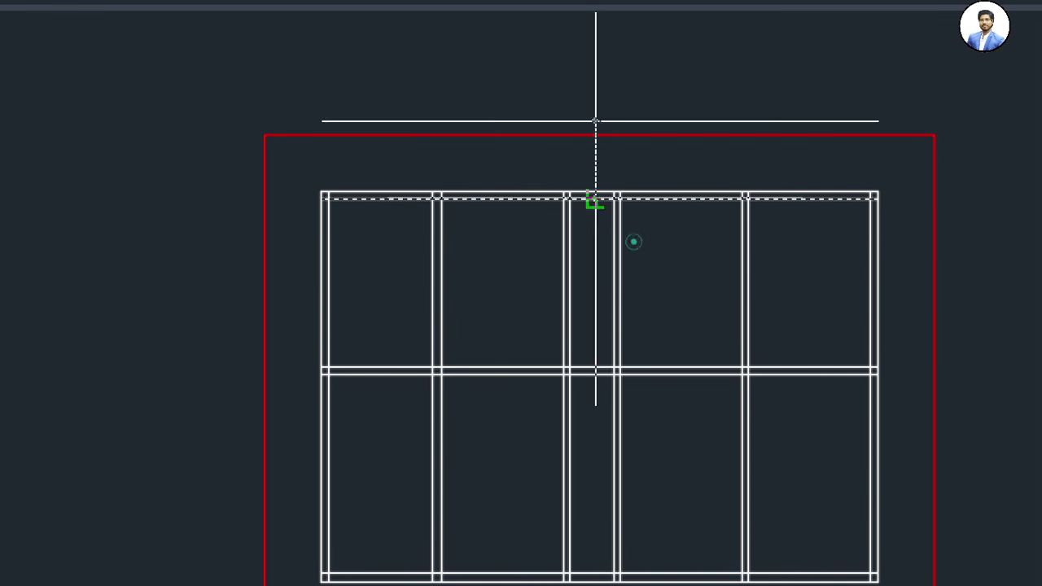
pyautogui.click(623, 277)
pyautogui.scroll(2, 574, 307)
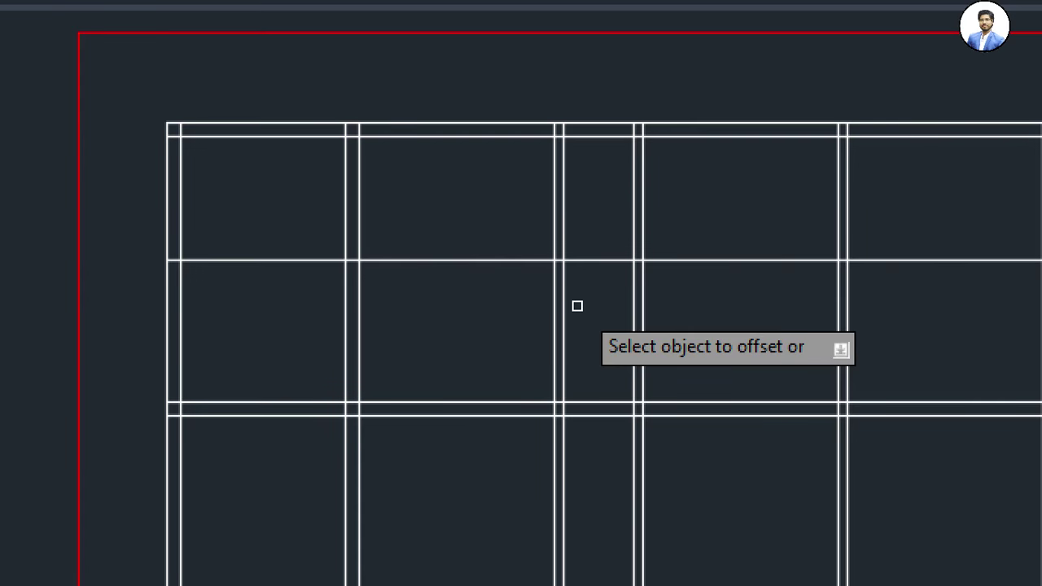
# Offset the new 7' line again for the wall's second line, then exit OFFSET
pyautogui.click(595, 261)
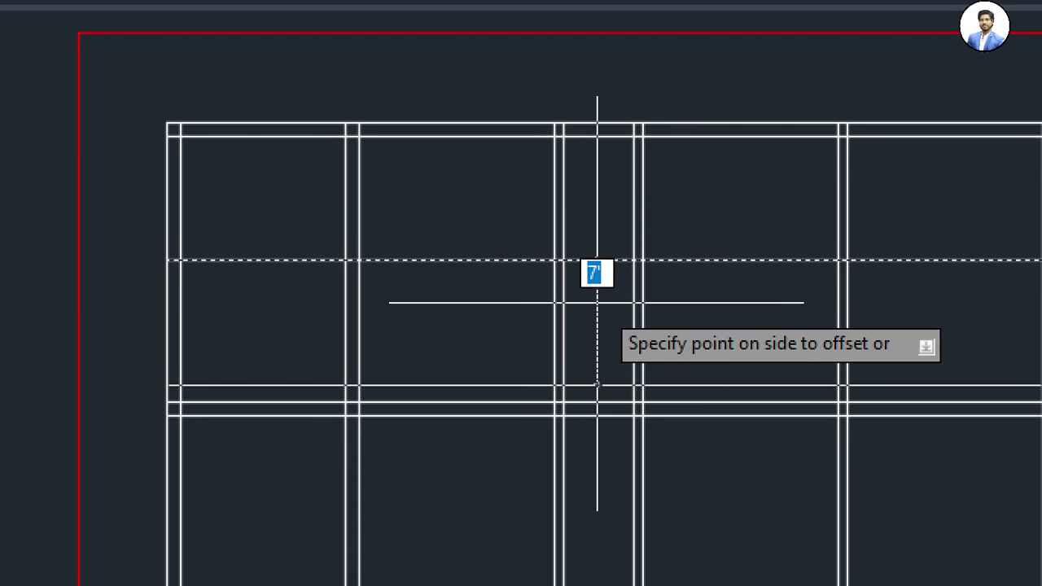
pyautogui.write("'")
pyautogui.press('Return')
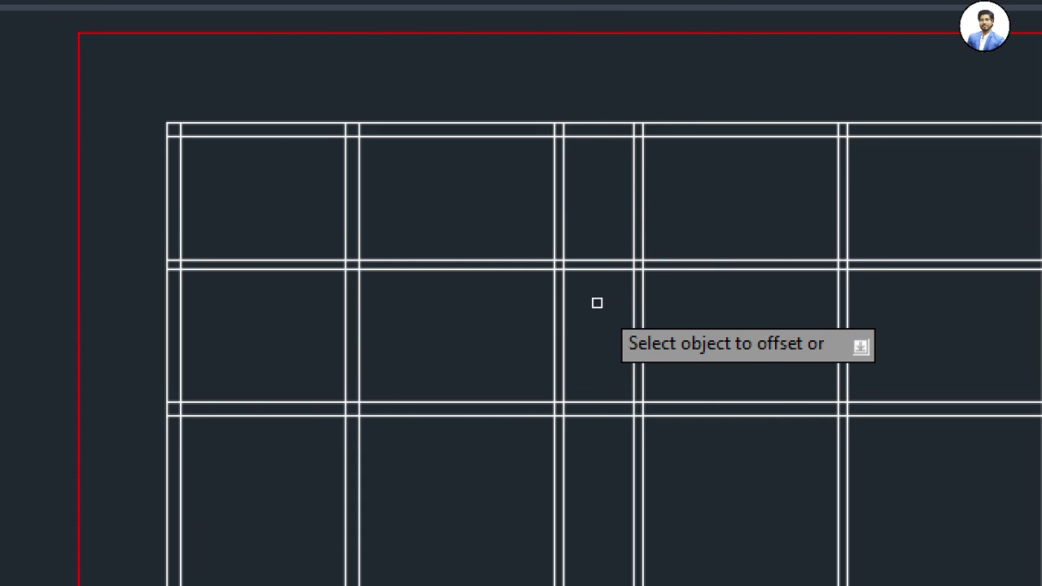
pyautogui.press('Escape')
pyautogui.scroll(-3, 598, 303)
pyautogui.scroll(2, 598, 302)
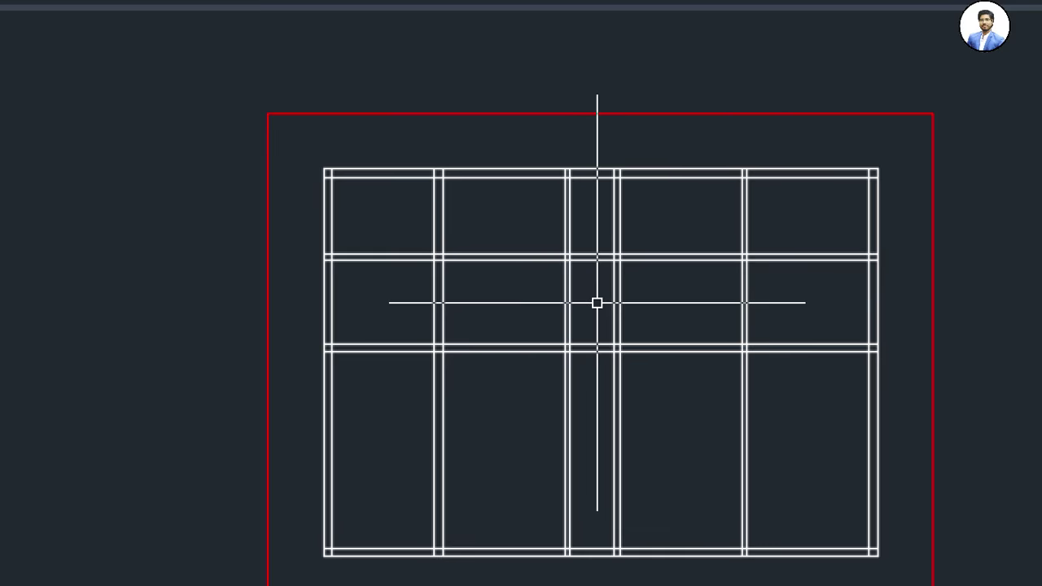
pyautogui.moveTo(597, 302)
pyautogui.mouseDown(button='middle')
pyautogui.moveTo(633, 301)
pyautogui.moveTo(630, 314)
pyautogui.mouseUp(button='middle')
pyautogui.scroll(3, 624, 298)
pyautogui.scroll(-3, 623, 298)
pyautogui.scroll(2, 604, 289)
pyautogui.write('TR')
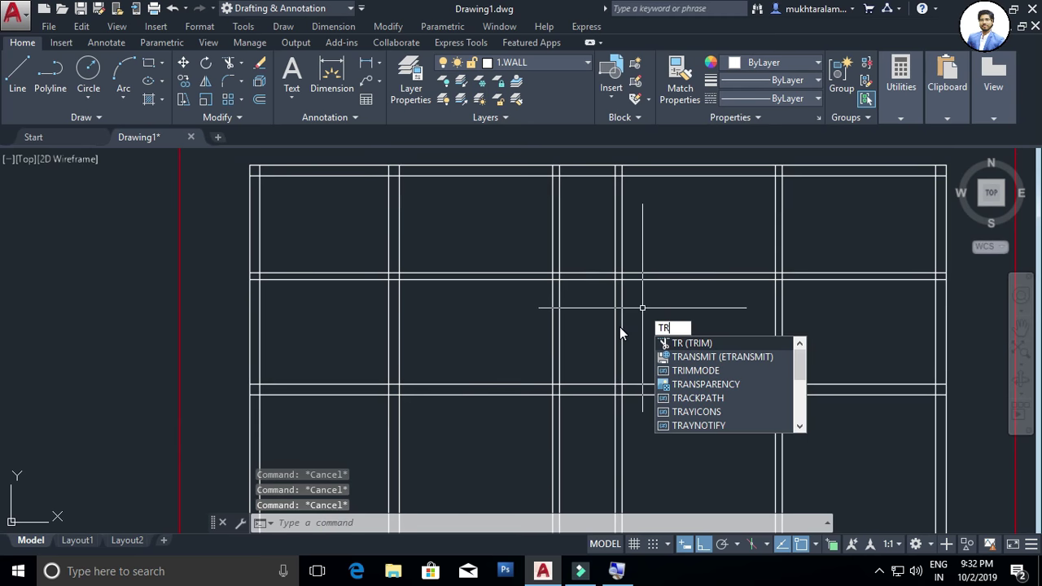
pyautogui.press('Return')
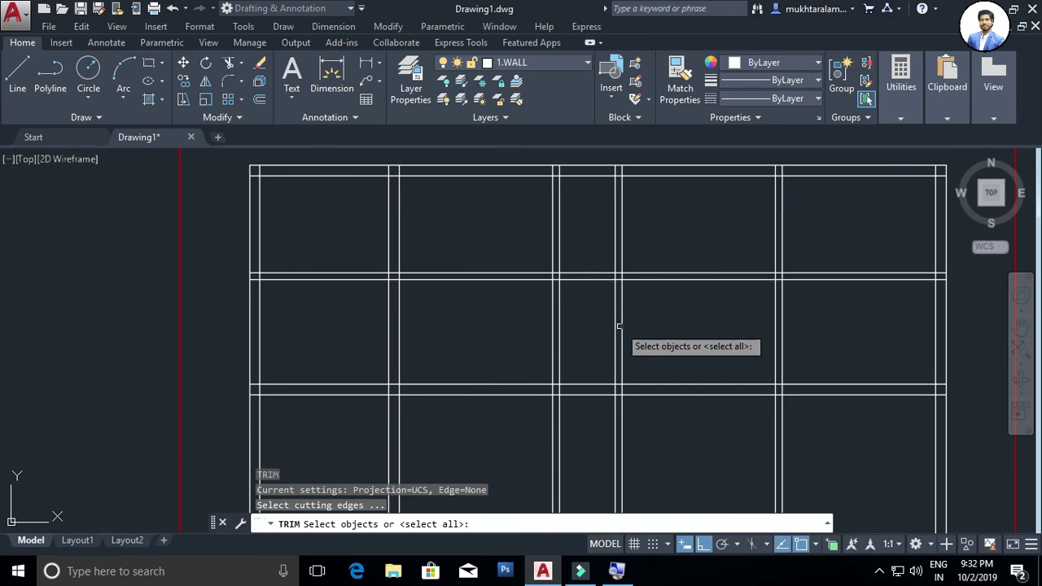
pyautogui.press('Escape')
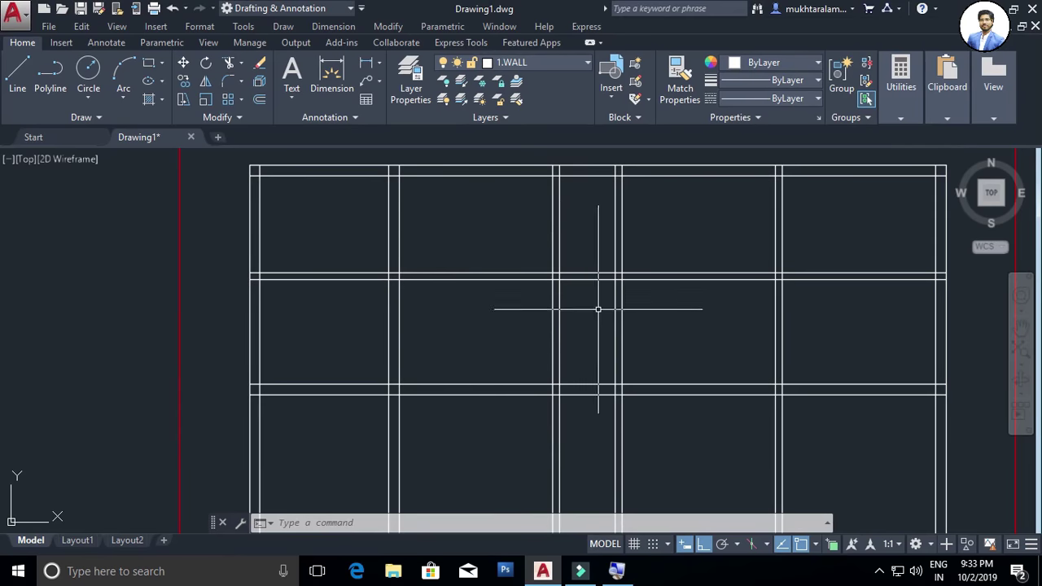
pyautogui.scroll(1, 599, 309)
pyautogui.scroll(1, 610, 296)
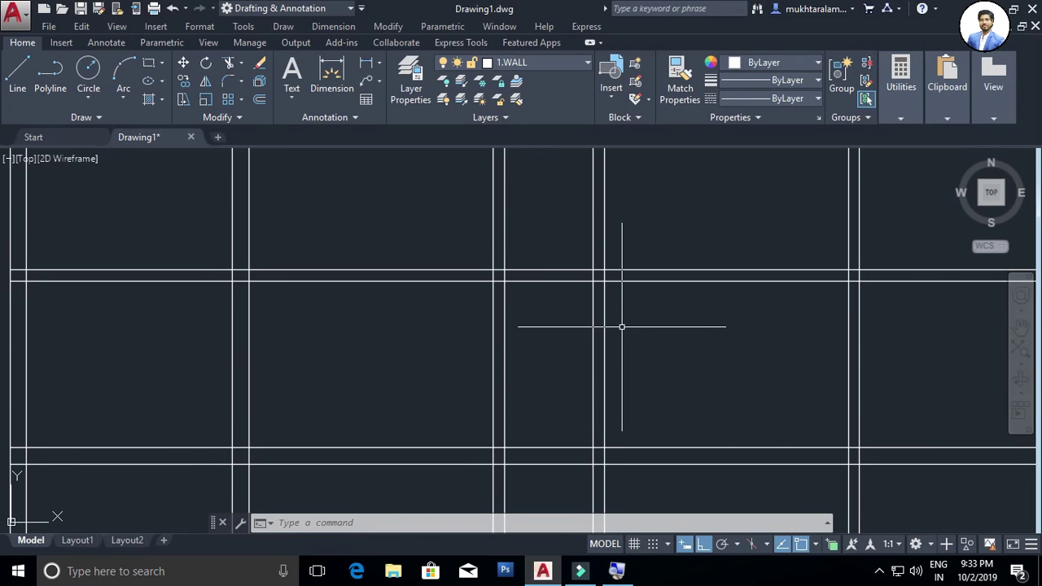
pyautogui.write('TR')
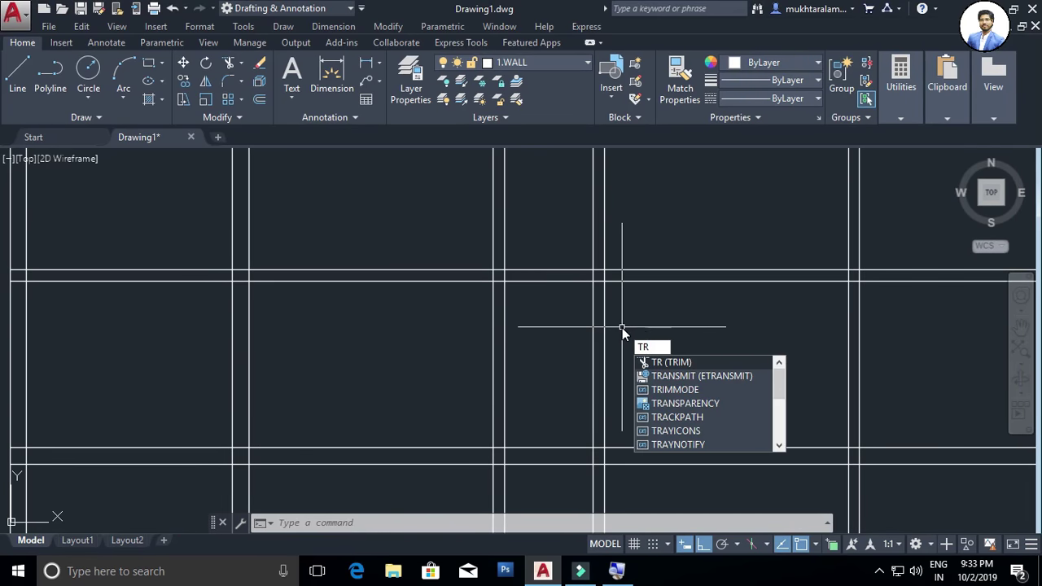
pyautogui.press('Return')
pyautogui.scroll(-1, 622, 328)
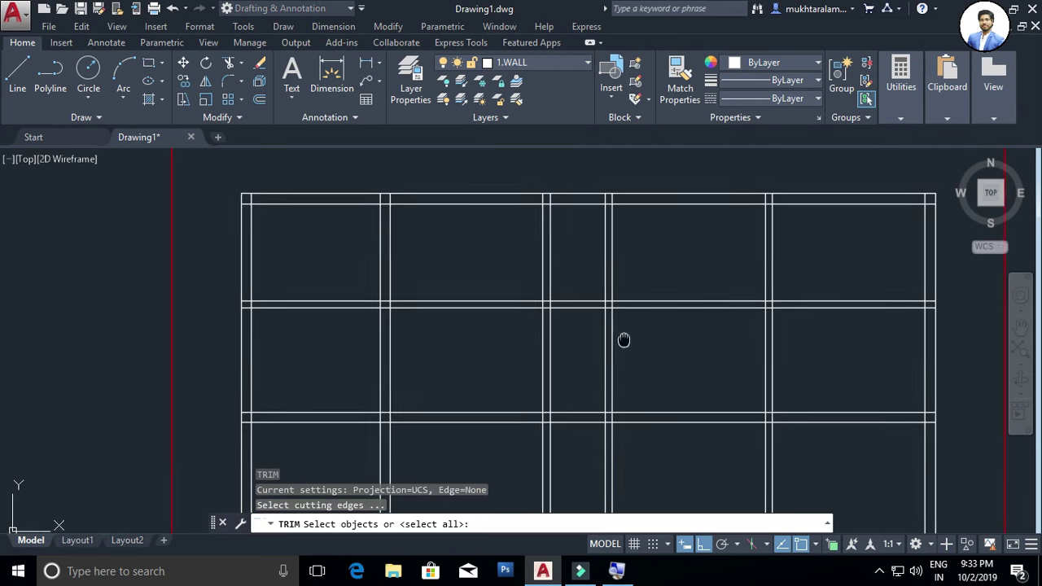
pyautogui.scroll(1, 624, 340)
pyautogui.click(654, 218)
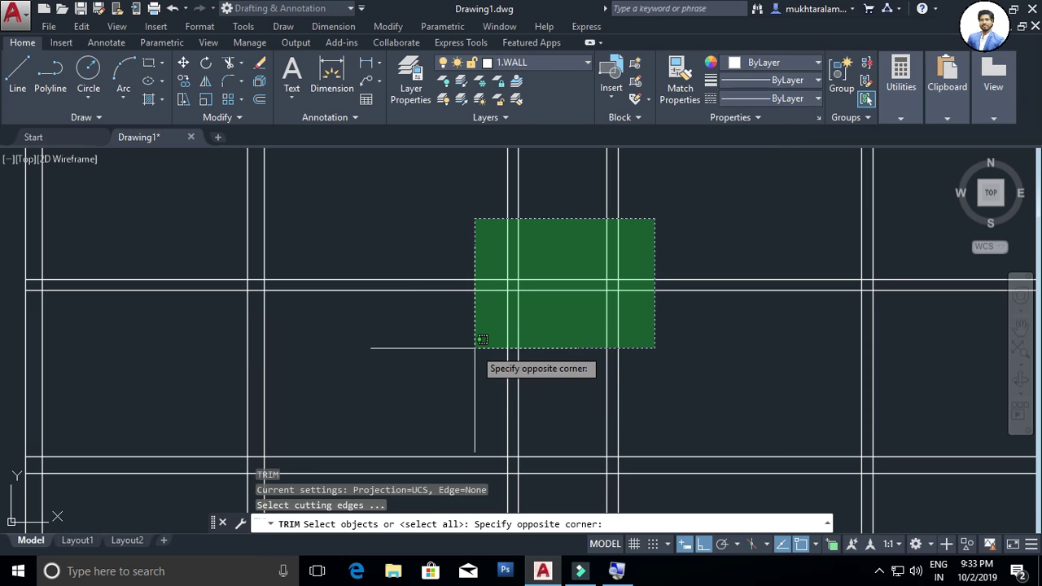
pyautogui.scroll(-1, 471, 340)
pyautogui.scroll(1, 481, 337)
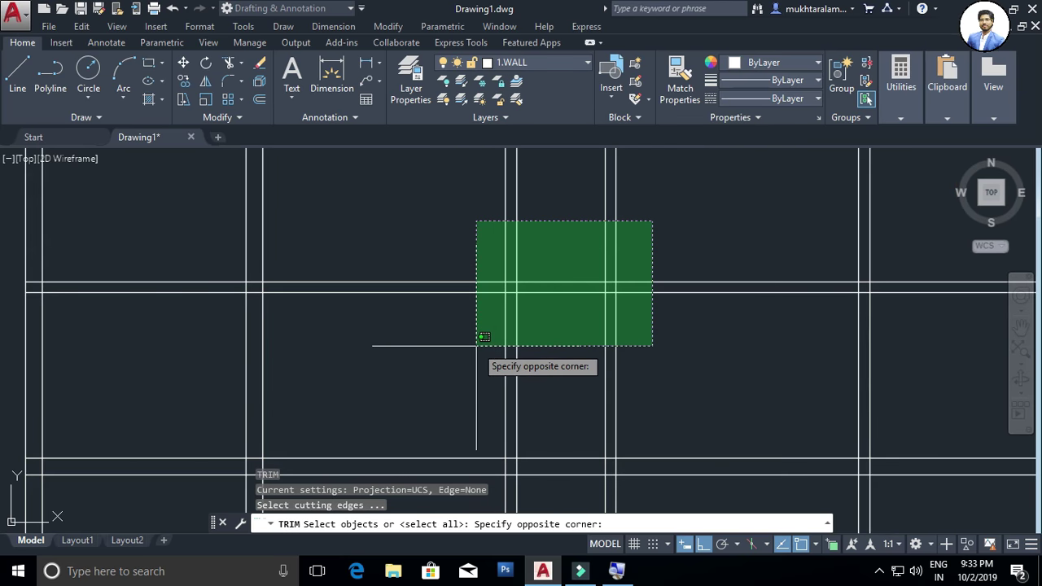
pyautogui.click(476, 345)
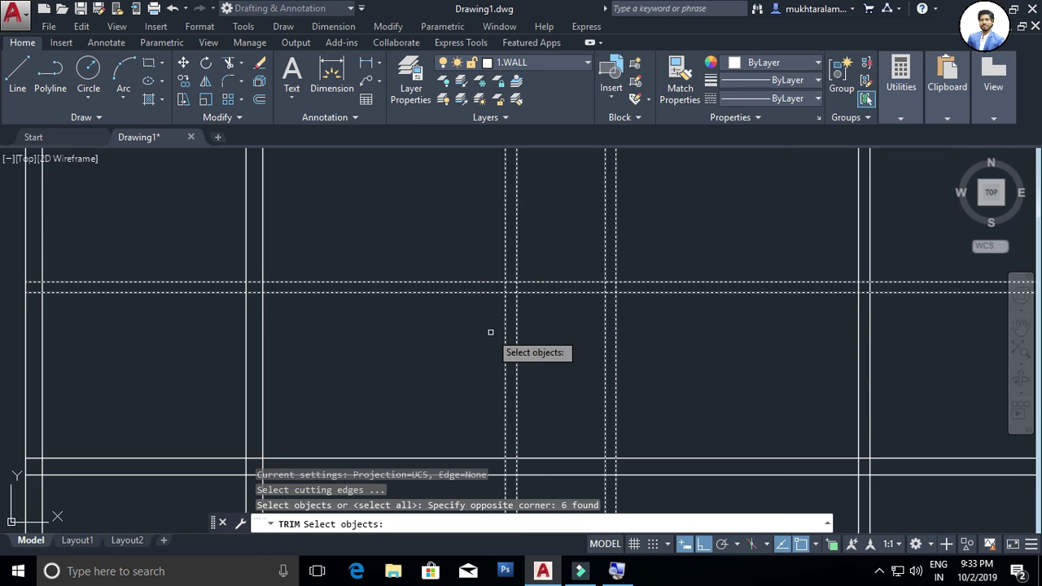
pyautogui.press('Return')
pyautogui.scroll(-2, 607, 332)
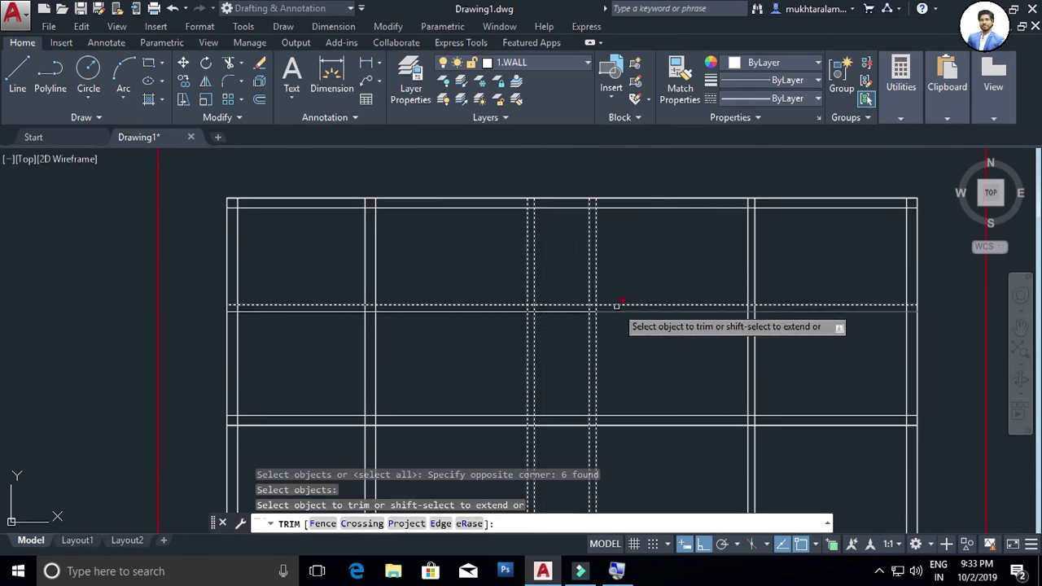
pyautogui.click(624, 305)
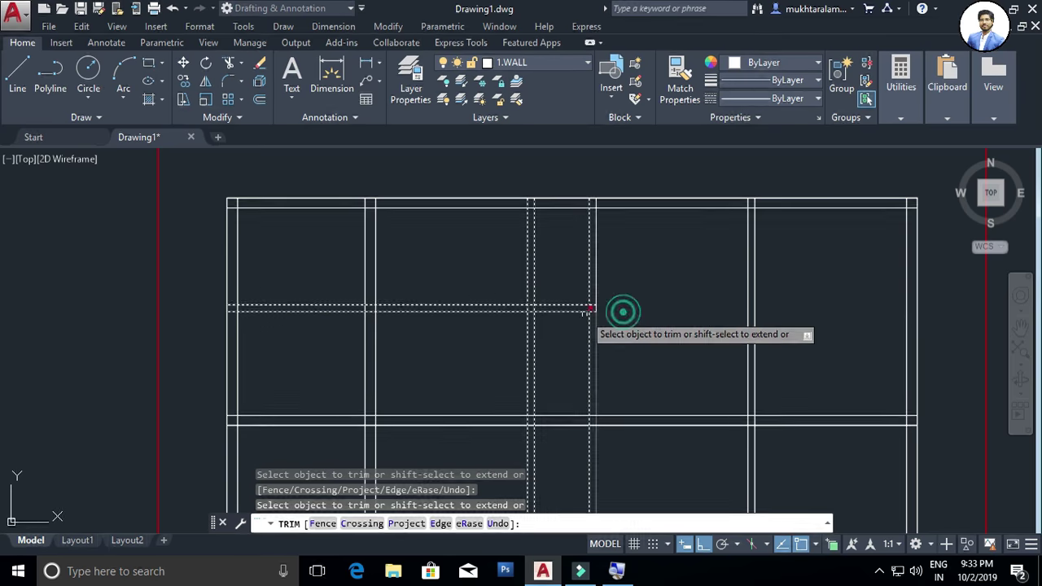
pyautogui.scroll(2, 501, 304)
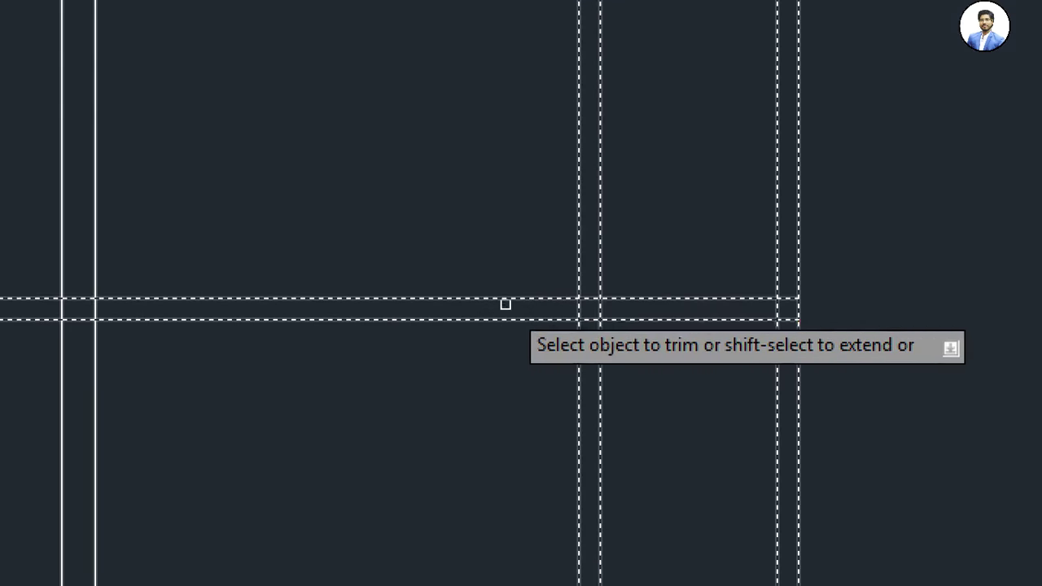
pyautogui.click(503, 304)
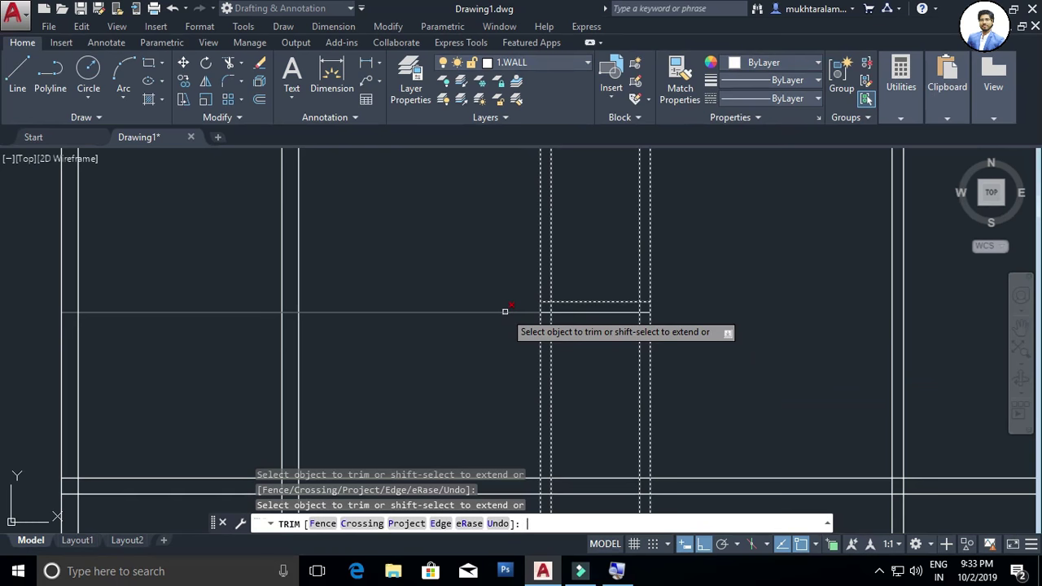
pyautogui.click(503, 310)
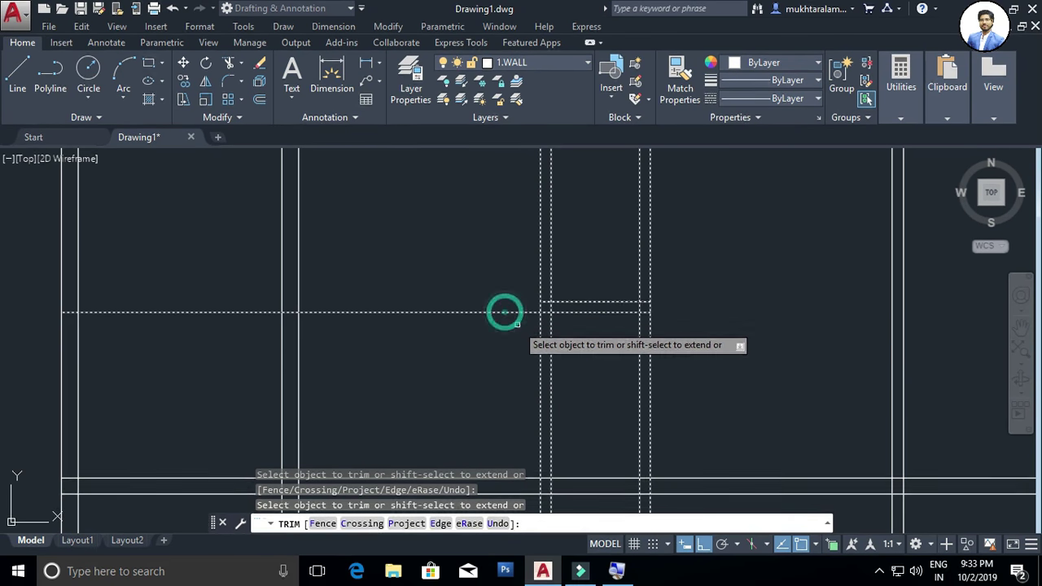
pyautogui.click(515, 312)
pyautogui.scroll(-2, 576, 329)
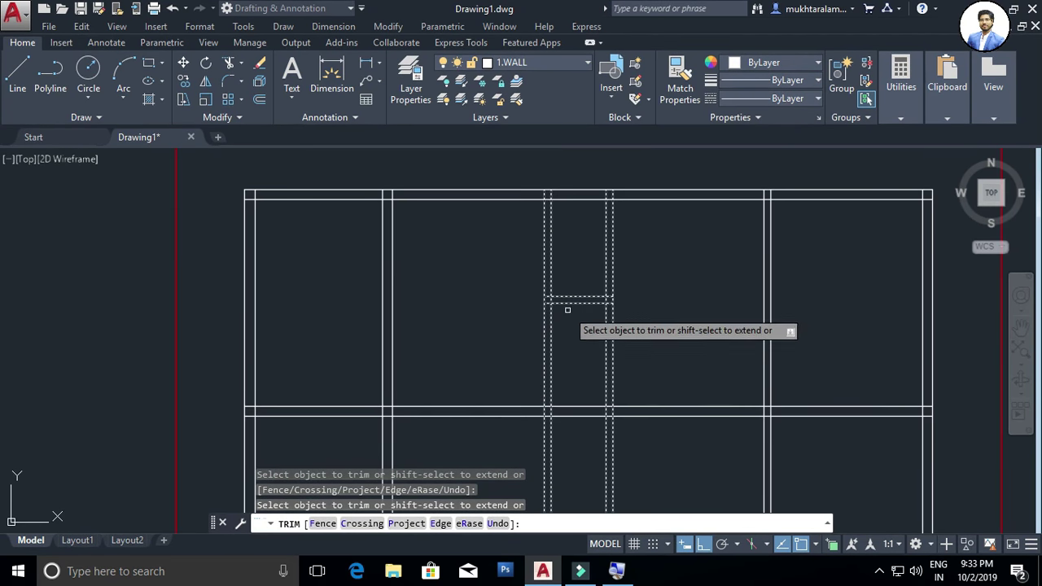
pyautogui.press('Escape')
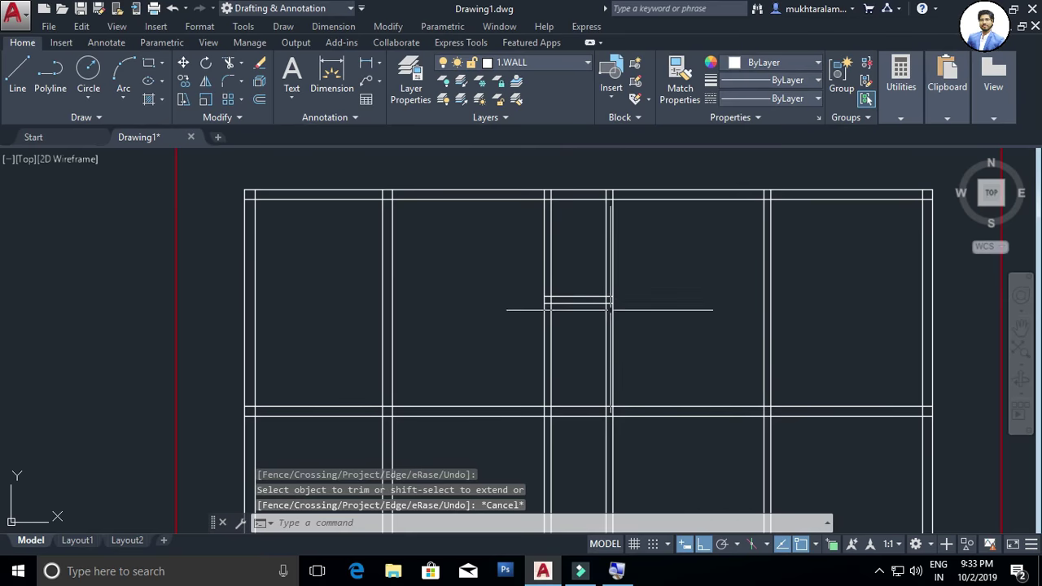
pyautogui.moveTo(637, 381); pyautogui.dragTo(637, 352, button='middle')
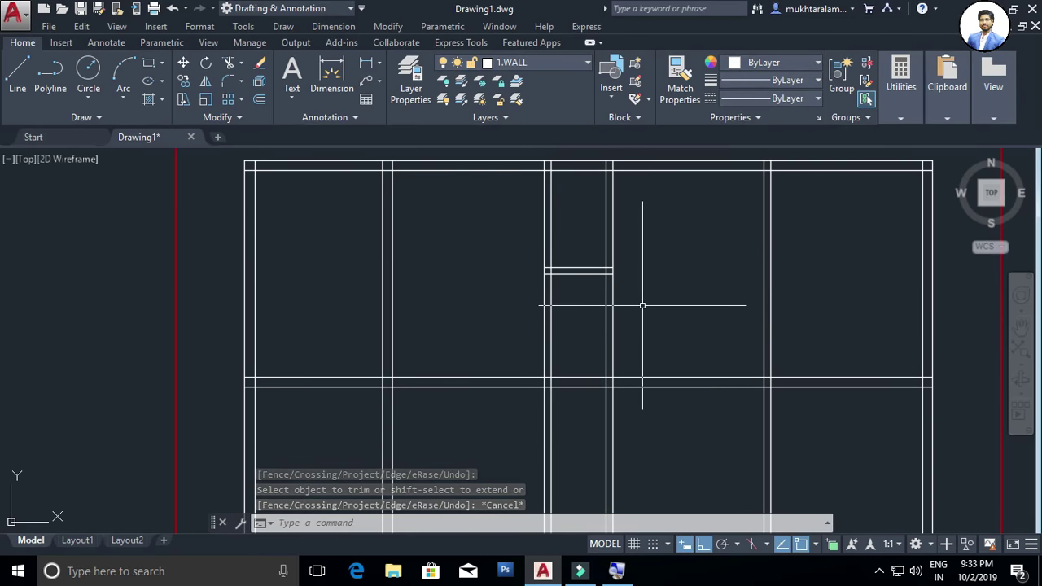
pyautogui.hotkey('ctrl', 'z')
pyautogui.hotkey('ctrl', 'z')
pyautogui.scroll(-1, 636, 311)
pyautogui.write('TR')
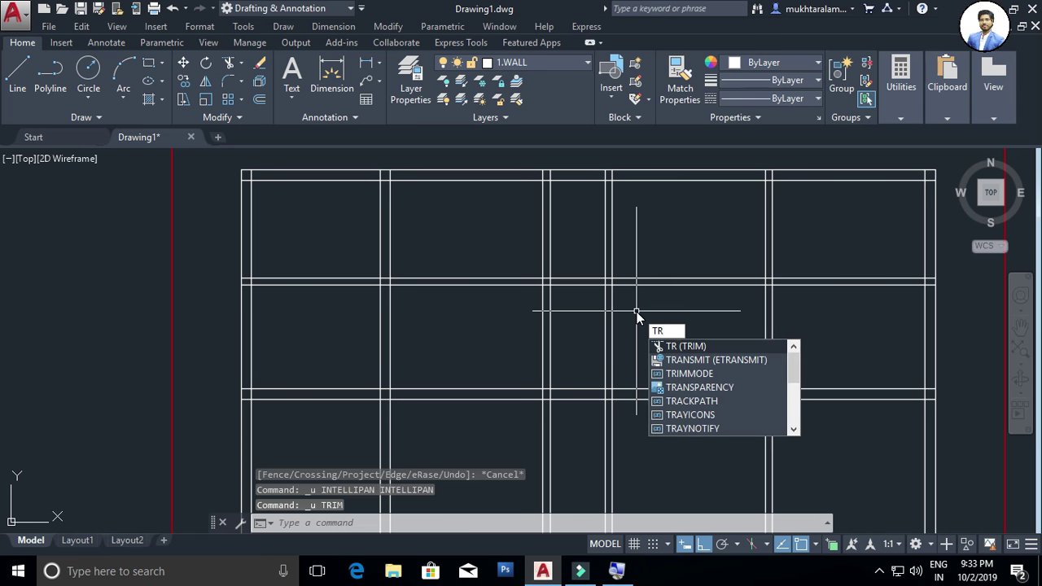
# Trim the horizontal wall lines in the right and middle rooms, then undo the last trim
pyautogui.press('Return')
pyautogui.press('Return')
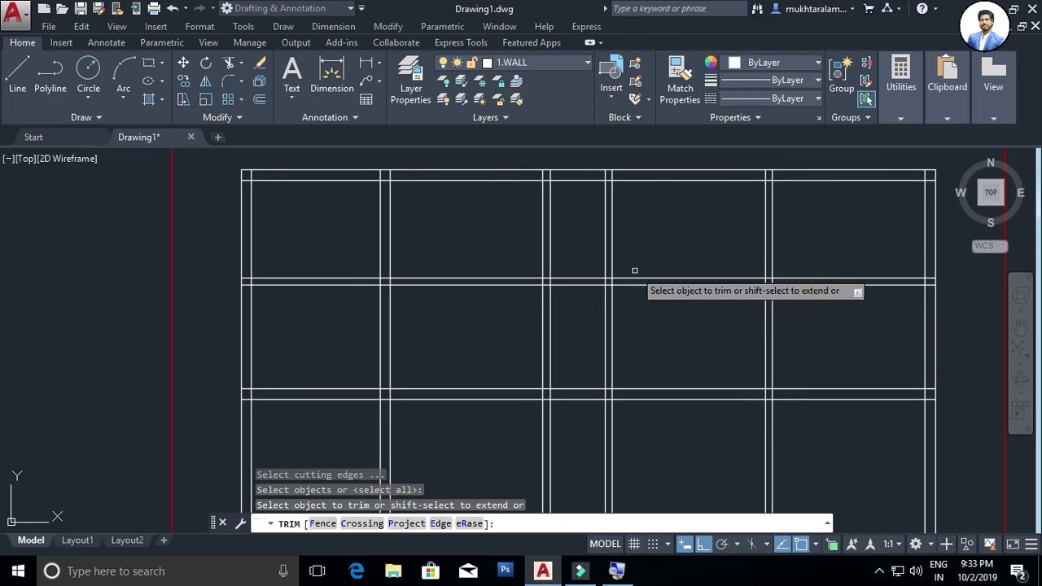
pyautogui.click(634, 281)
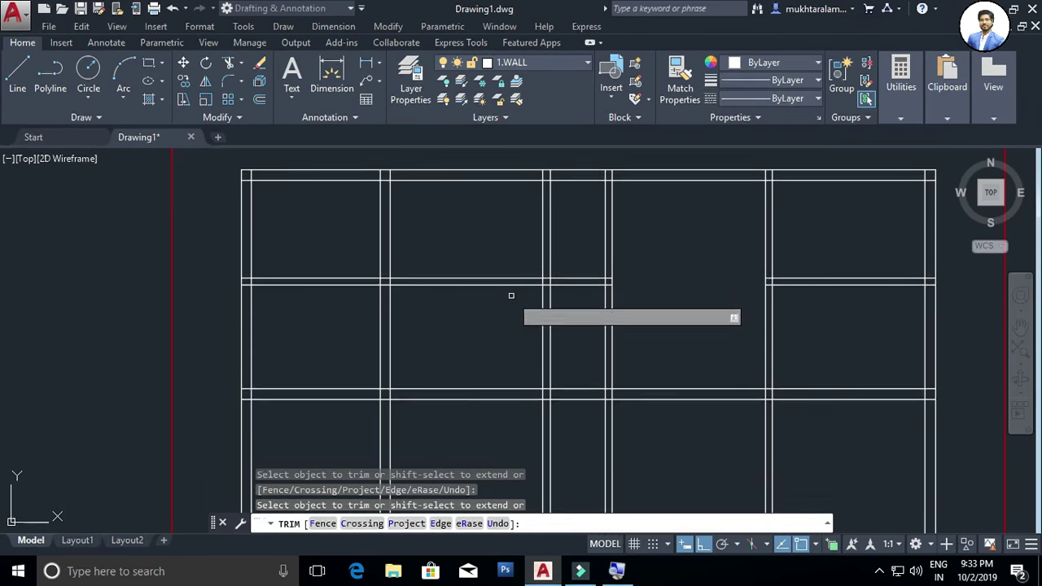
pyautogui.click(487, 279)
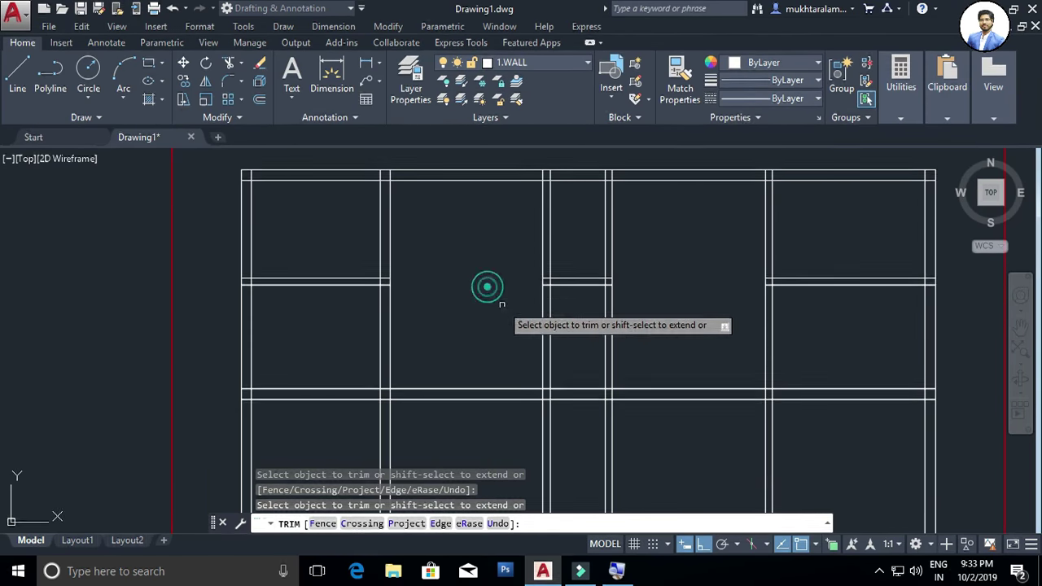
pyautogui.hotkey('ctrl', 'z')
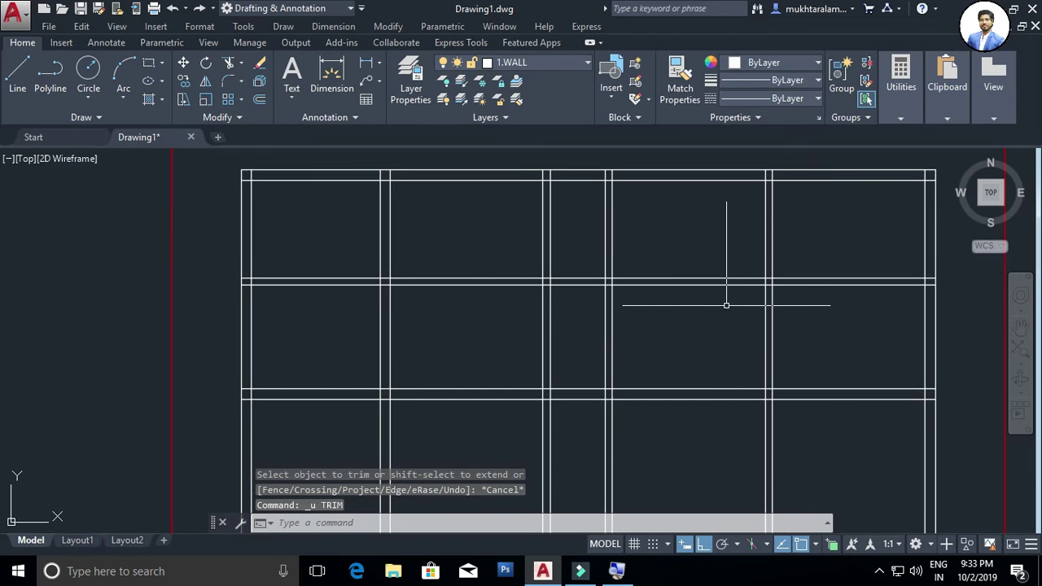
pyautogui.write('TR')
# Crossing-select the surrounding walls as cutting edges for a new TRIM
pyautogui.press('Return')
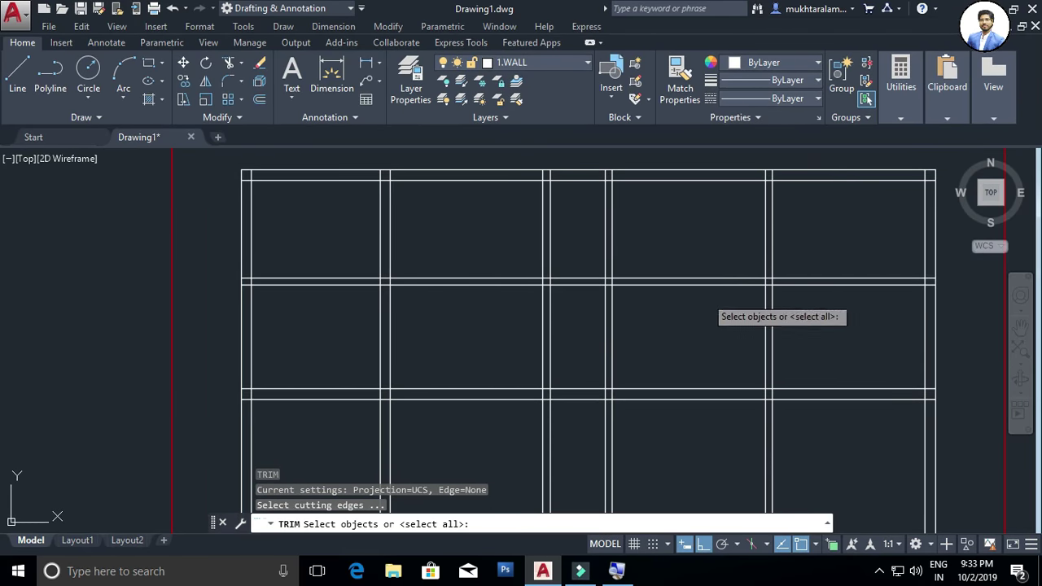
pyautogui.click(636, 259)
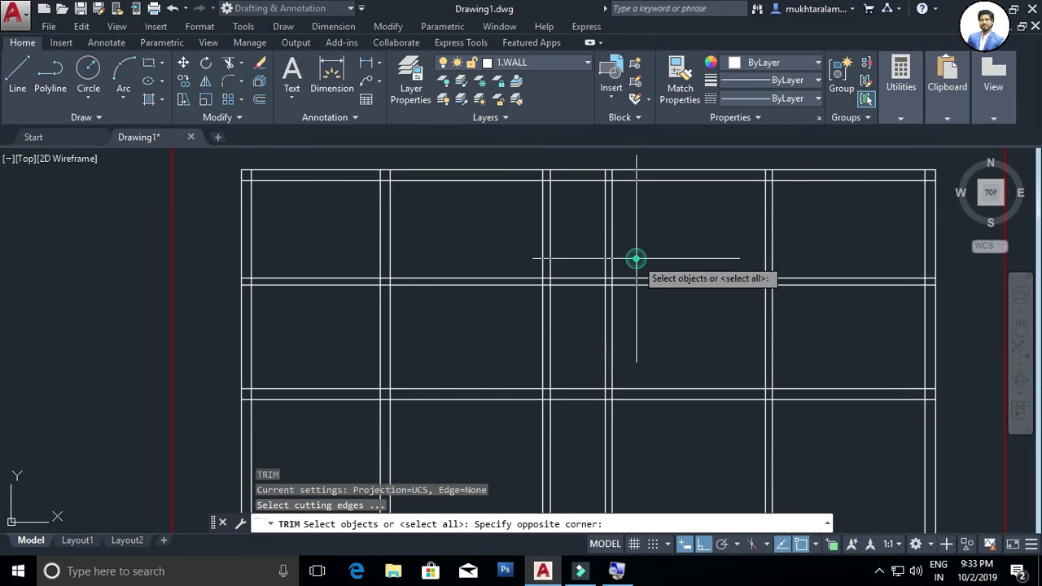
pyautogui.click(530, 304)
pyautogui.scroll(2, 565, 328)
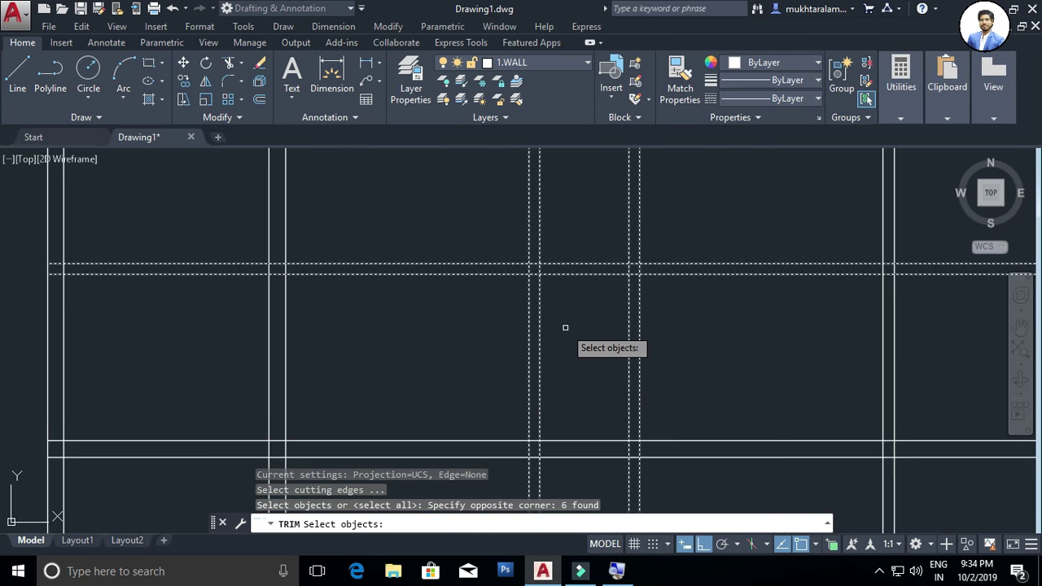
pyautogui.moveTo(565, 328); pyautogui.dragTo(566, 308, button='middle')
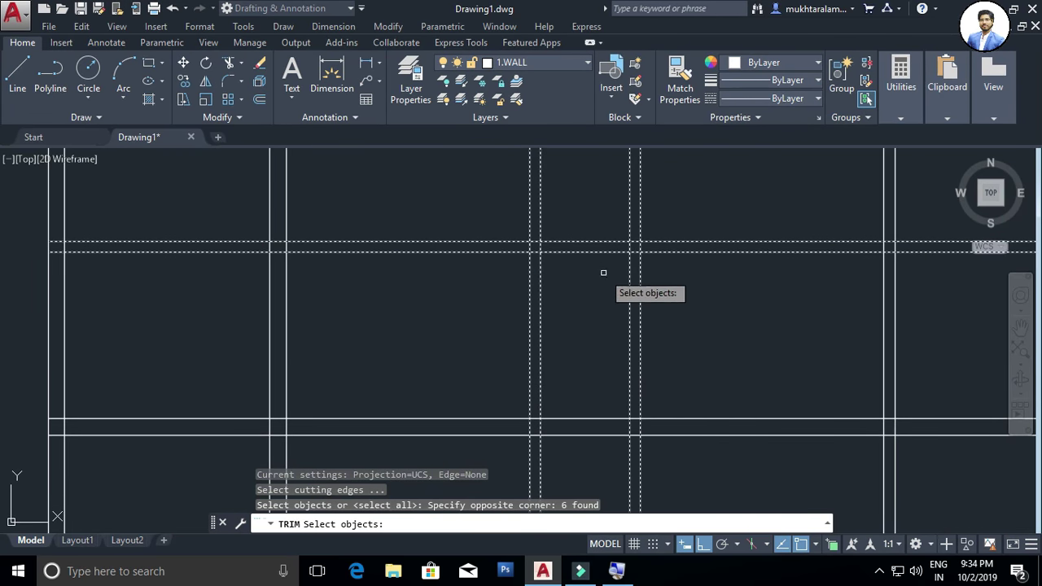
pyautogui.press('Return')
pyautogui.moveTo(656, 239); pyautogui.dragTo(622, 289, button='middle')
pyautogui.scroll(-2, 622, 290)
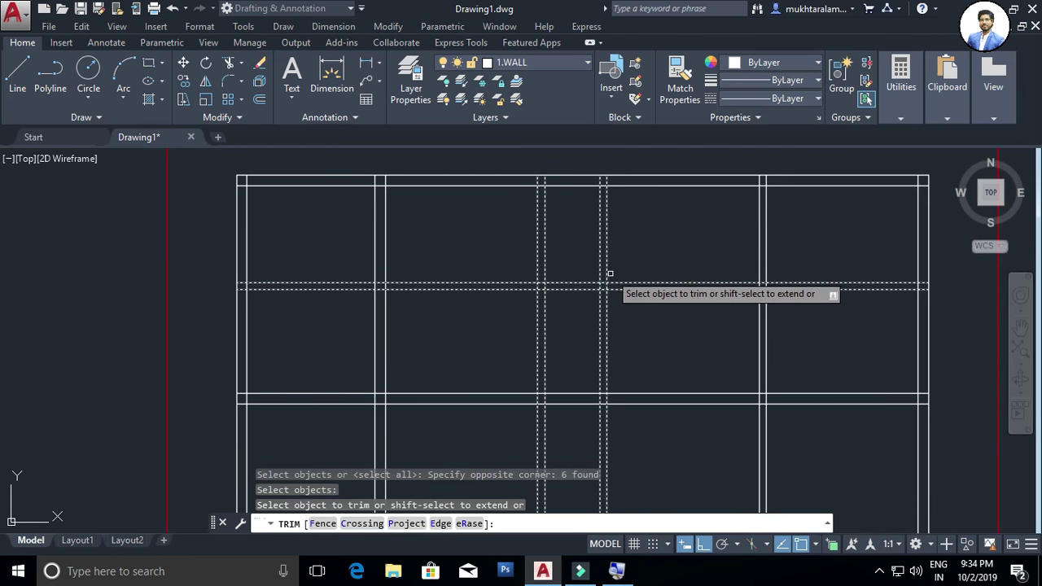
# Trim the 7' horizontal wall on both sides of the passage, leaving only the short bath segment
pyautogui.click(631, 280)
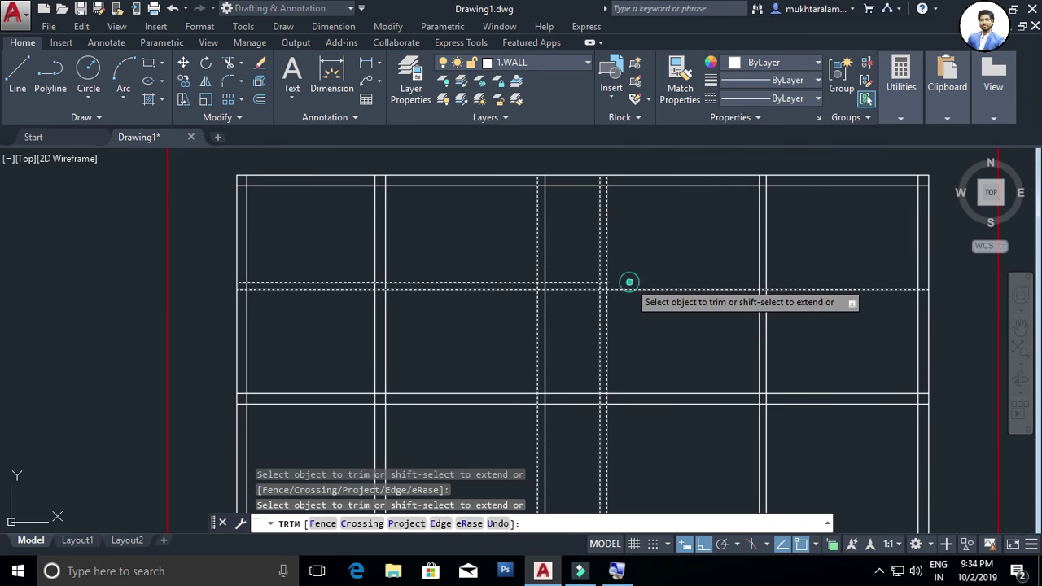
pyautogui.click(512, 288)
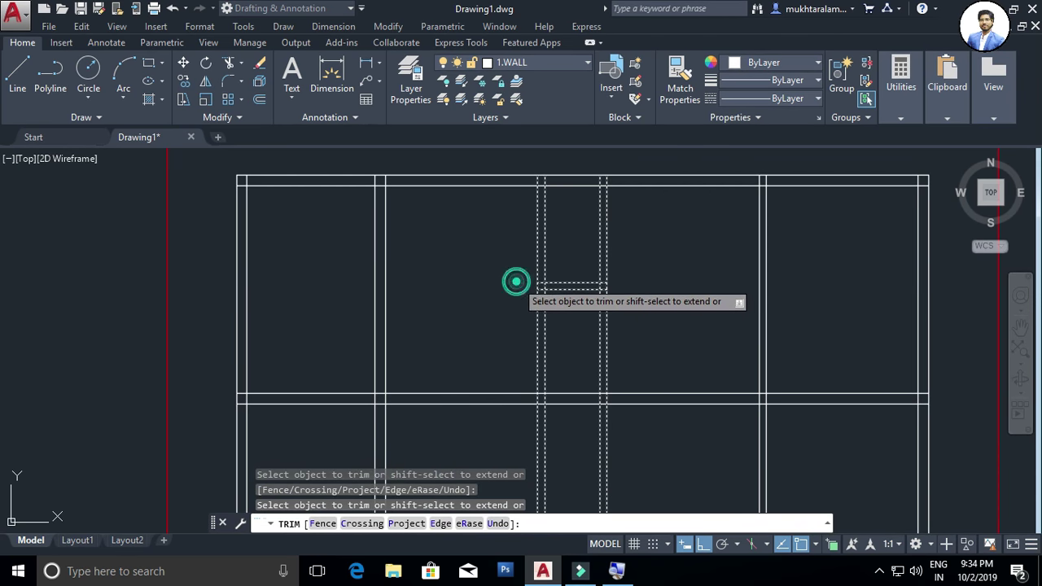
pyautogui.moveTo(516, 282); pyautogui.dragTo(543, 251, button='middle')
pyautogui.press('Escape')
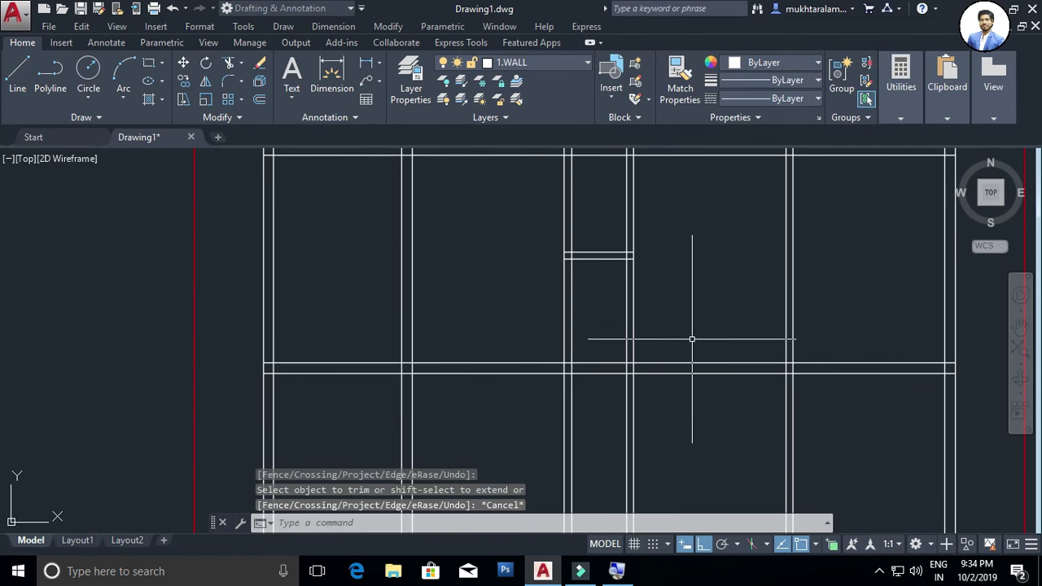
pyautogui.scroll(-2, 692, 340)
pyautogui.moveTo(692, 339); pyautogui.dragTo(671, 287, button='middle')
pyautogui.scroll(3, 516, 321)
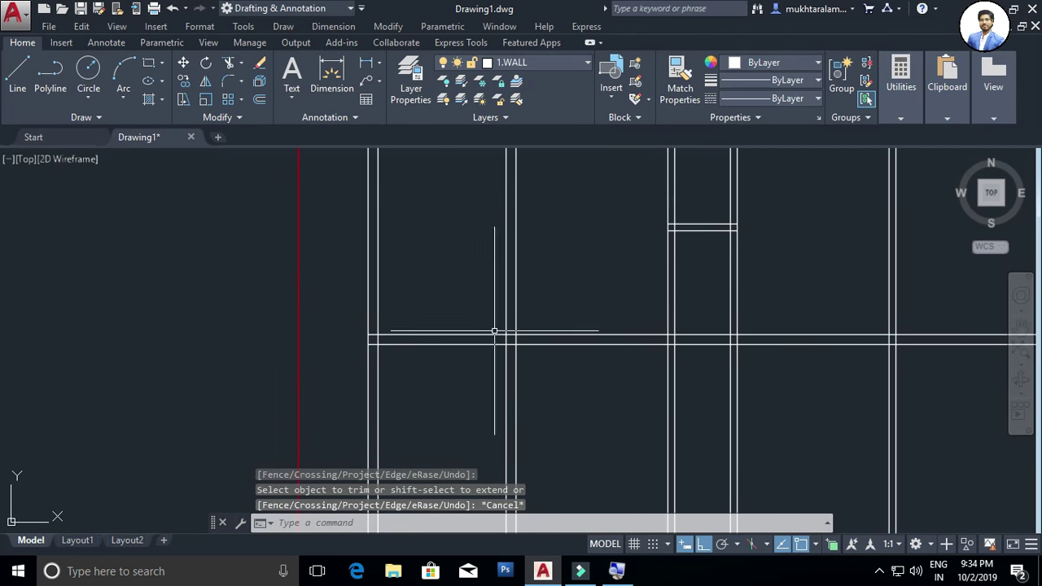
pyautogui.scroll(-3, 496, 298)
pyautogui.moveTo(496, 298)
pyautogui.mouseDown(button='middle')
pyautogui.moveTo(542, 361)
pyautogui.moveTo(544, 326)
pyautogui.mouseUp(button='middle')
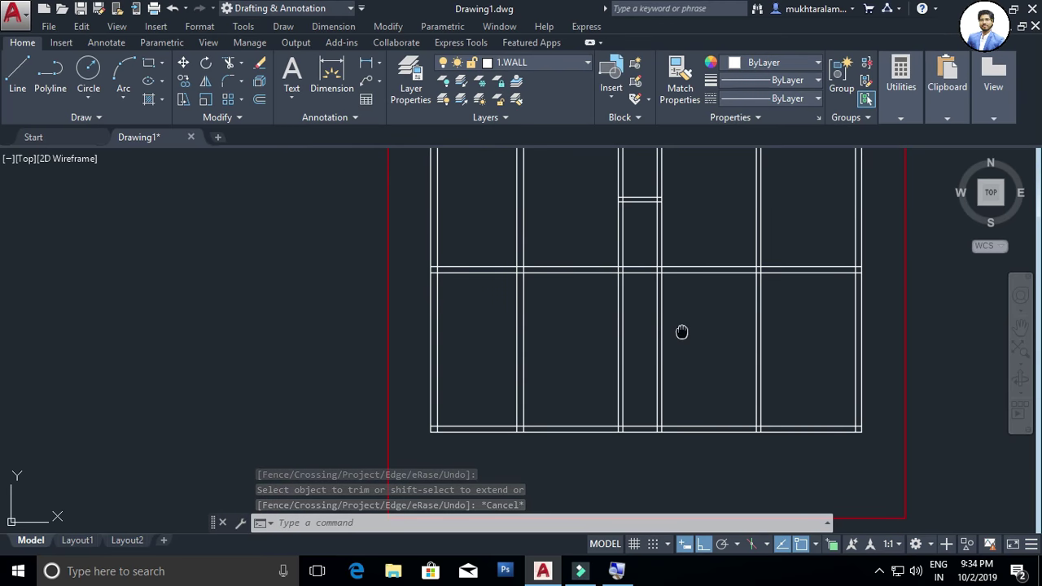
pyautogui.moveTo(681, 332); pyautogui.dragTo(692, 323, button='middle')
# Trim away the partition walls below the 15' cross wall using TR
pyautogui.write('tr')
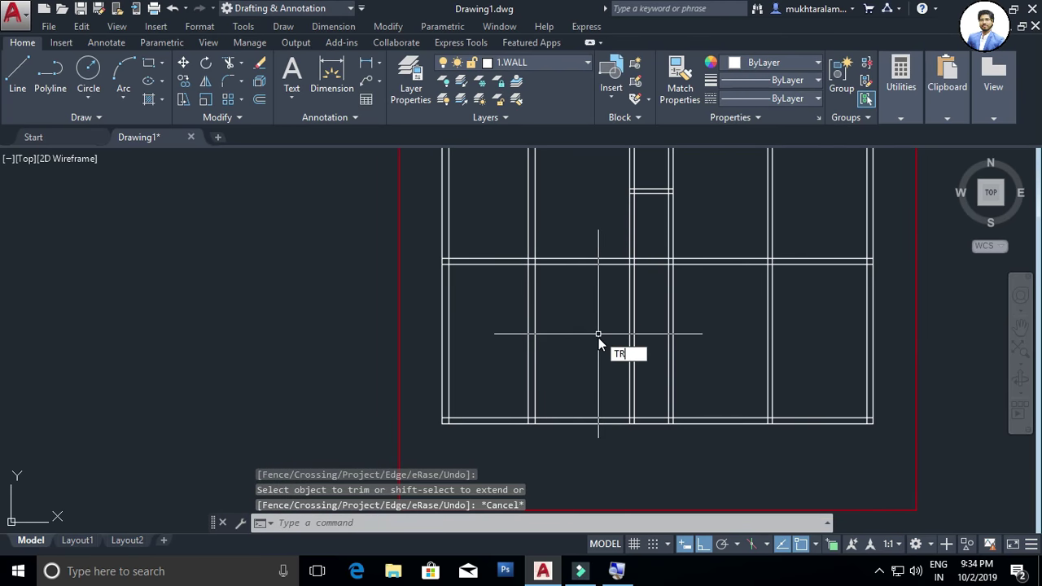
pyautogui.write('l')
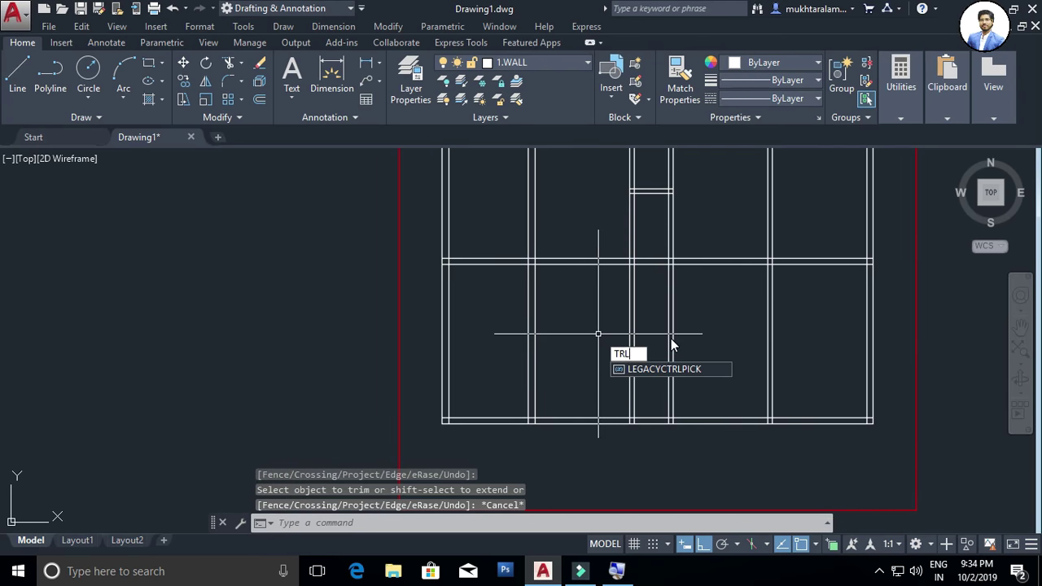
pyautogui.press('BackSpace')
pyautogui.press('Return')
pyautogui.click(791, 241)
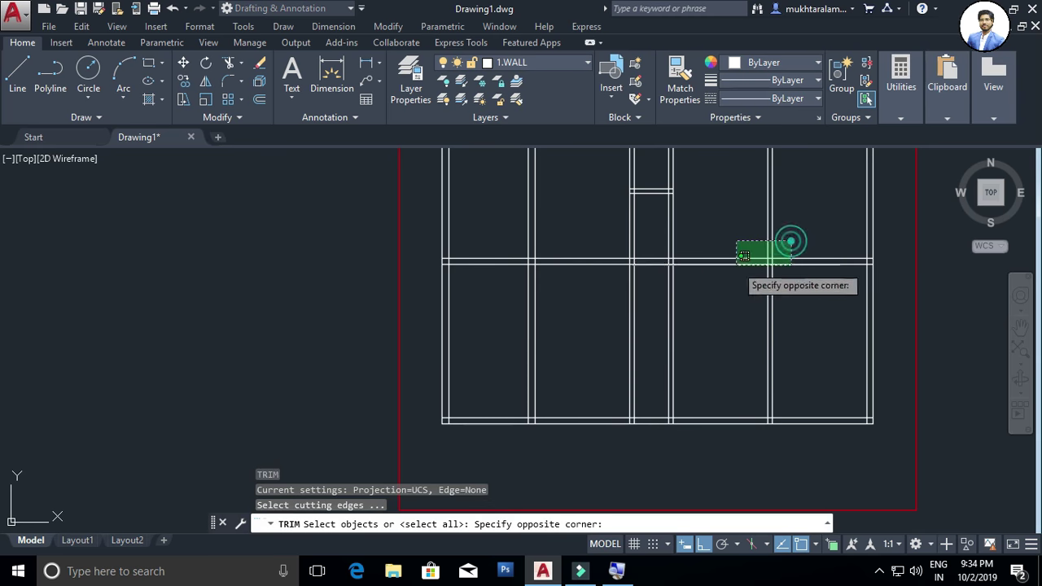
pyautogui.click(516, 293)
pyautogui.press('Return')
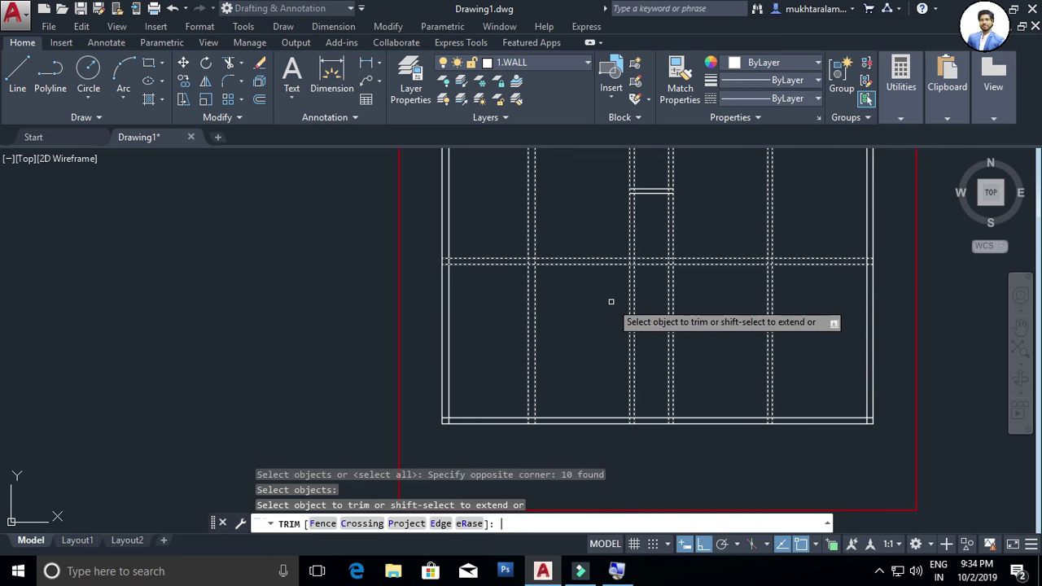
pyautogui.click(803, 295)
pyautogui.click(495, 335)
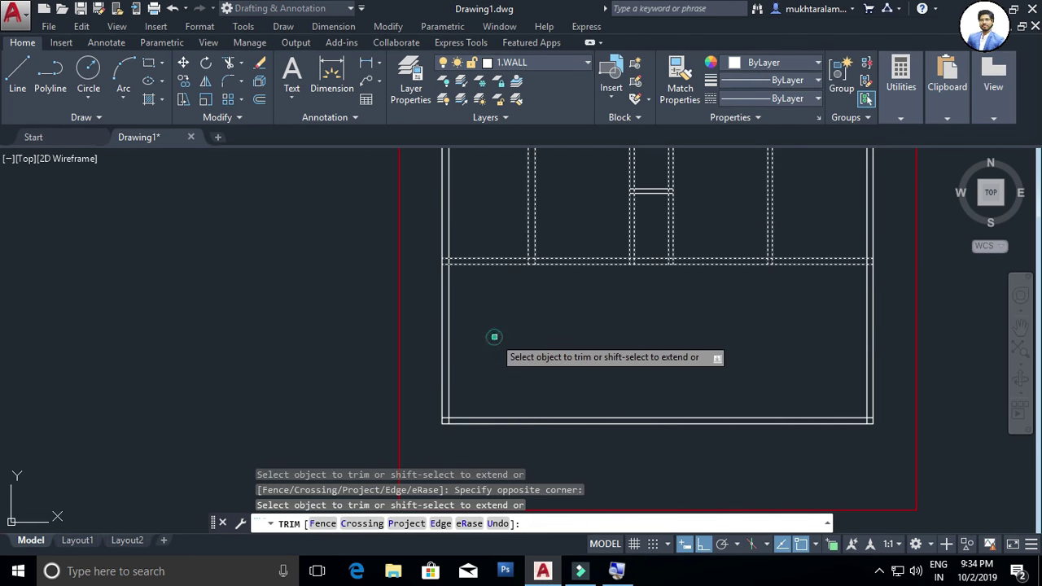
pyautogui.press('Escape')
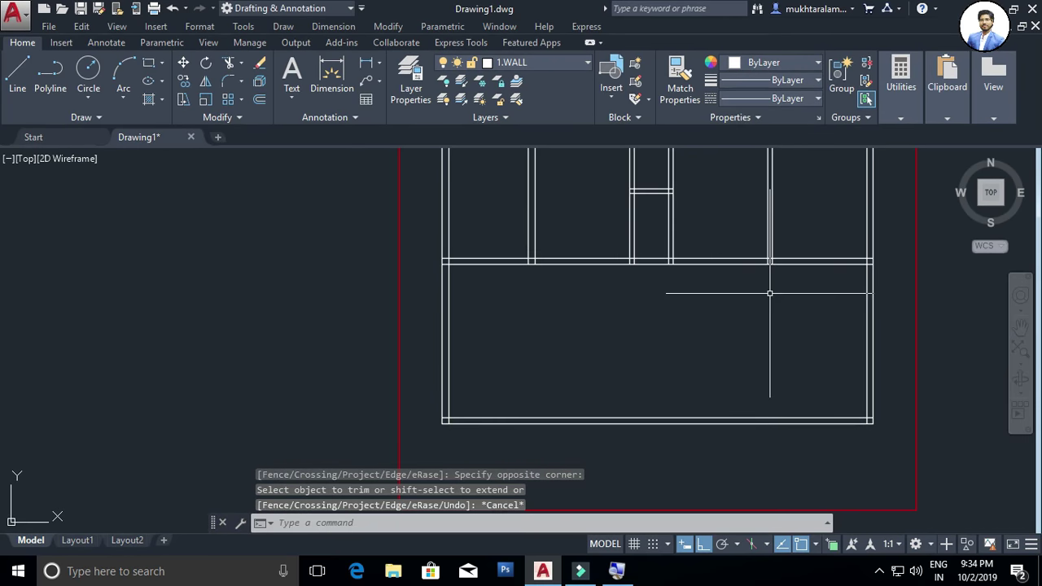
# Cut the cross wall between the middle partitions to open the passage into the lower room
pyautogui.scroll(-2, 754, 376)
pyautogui.scroll(5, 651, 355)
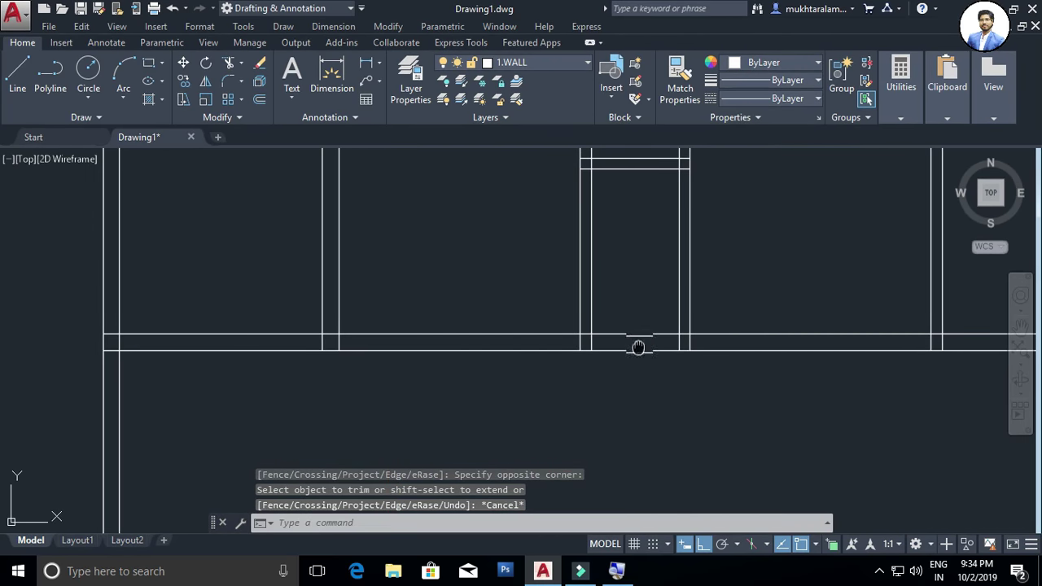
pyautogui.moveTo(638, 347)
pyautogui.mouseDown(button='middle')
pyautogui.moveTo(616, 396)
pyautogui.moveTo(628, 371)
pyautogui.mouseUp(button='middle')
pyautogui.scroll(-3, 619, 367)
pyautogui.scroll(-1, 626, 377)
pyautogui.scroll(2, 624, 364)
pyautogui.write('TR')
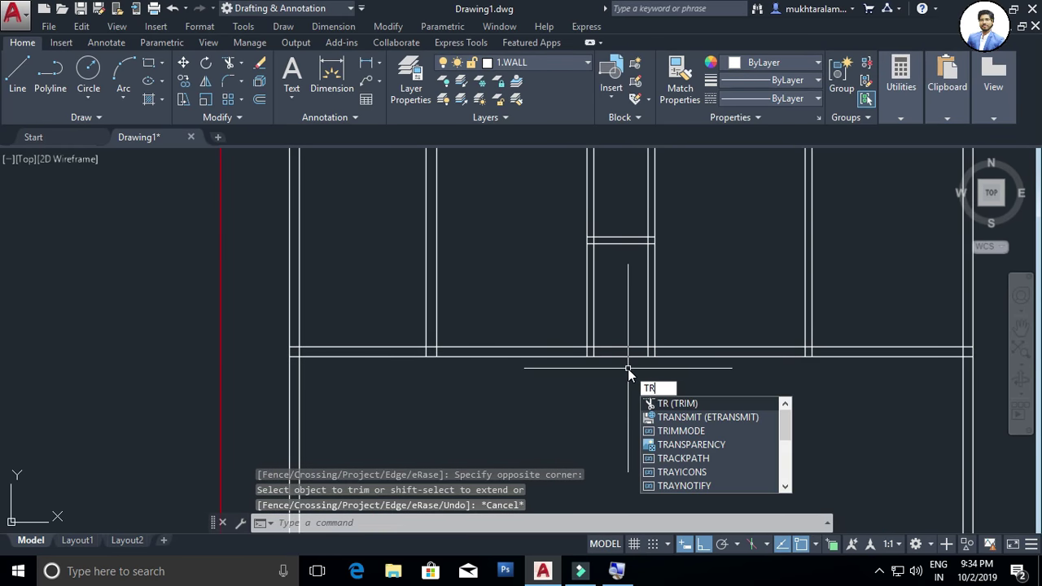
pyautogui.press('Return')
pyautogui.moveTo(628, 366); pyautogui.dragTo(616, 371)
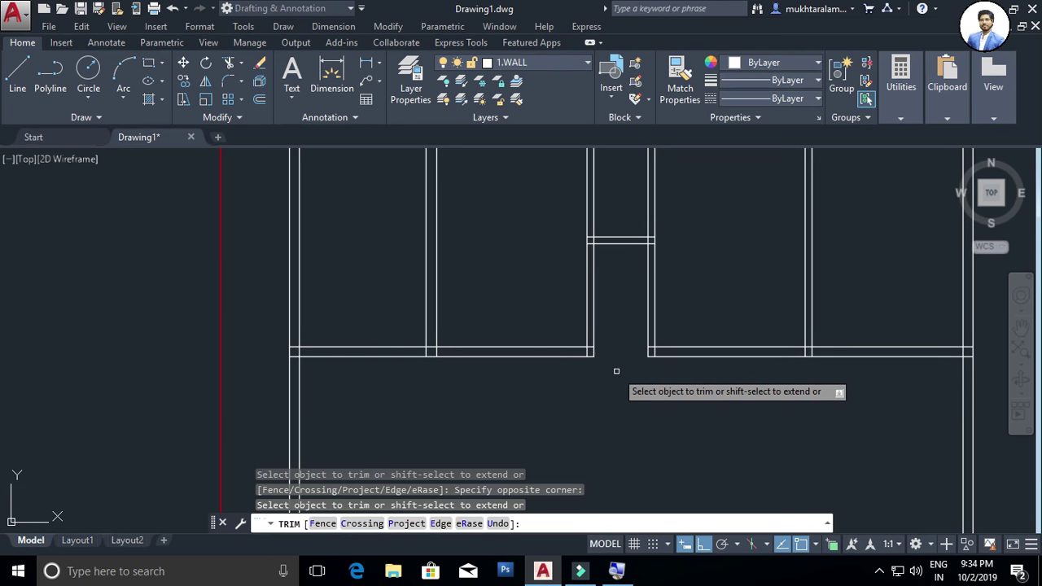
pyautogui.press('Escape')
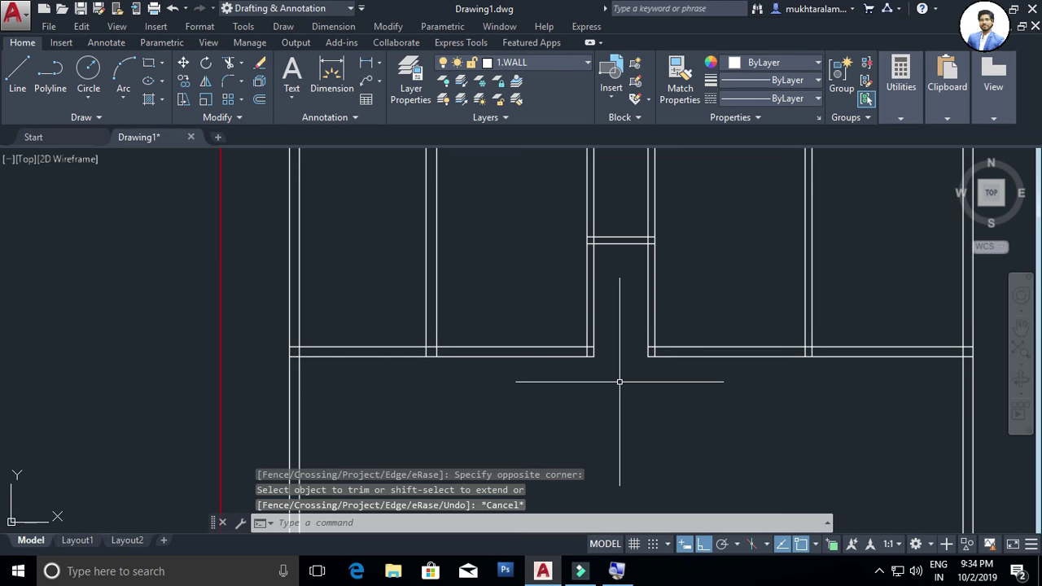
pyautogui.scroll(-2, 612, 390)
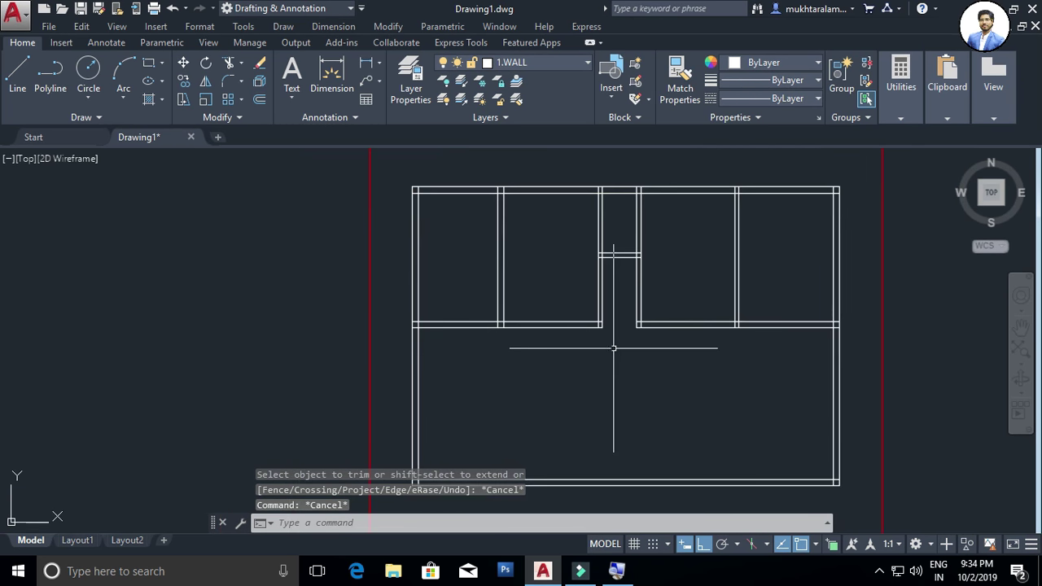
pyautogui.scroll(1, 594, 400)
pyautogui.scroll(1, 645, 399)
pyautogui.moveTo(644, 400)
pyautogui.mouseDown(button='middle')
pyautogui.moveTo(483, 273)
pyautogui.moveTo(486, 296)
pyautogui.mouseUp(button='middle')
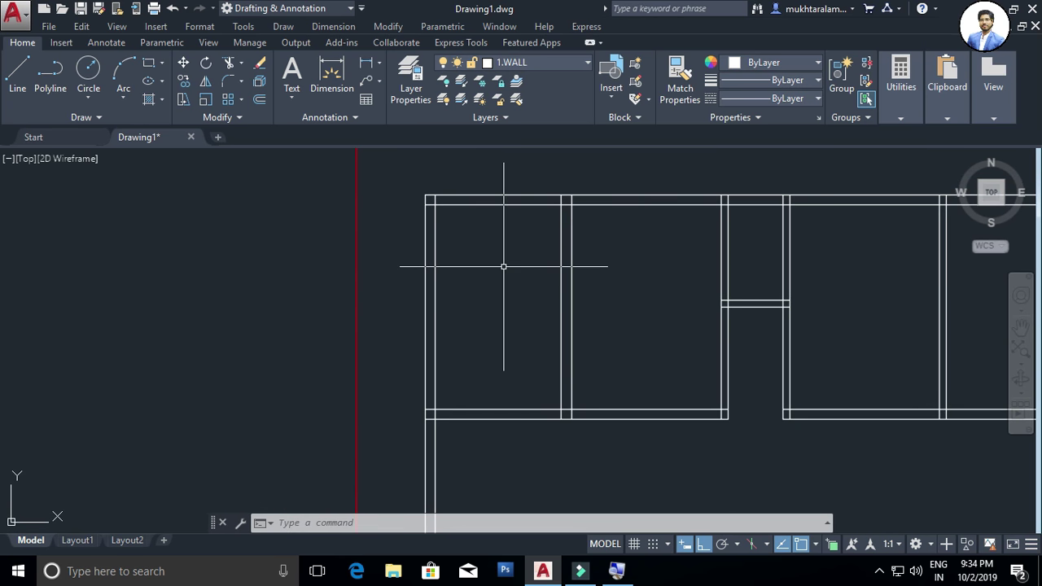
# Trim away the top-left room's walls with a crossing window
pyautogui.write('TR')
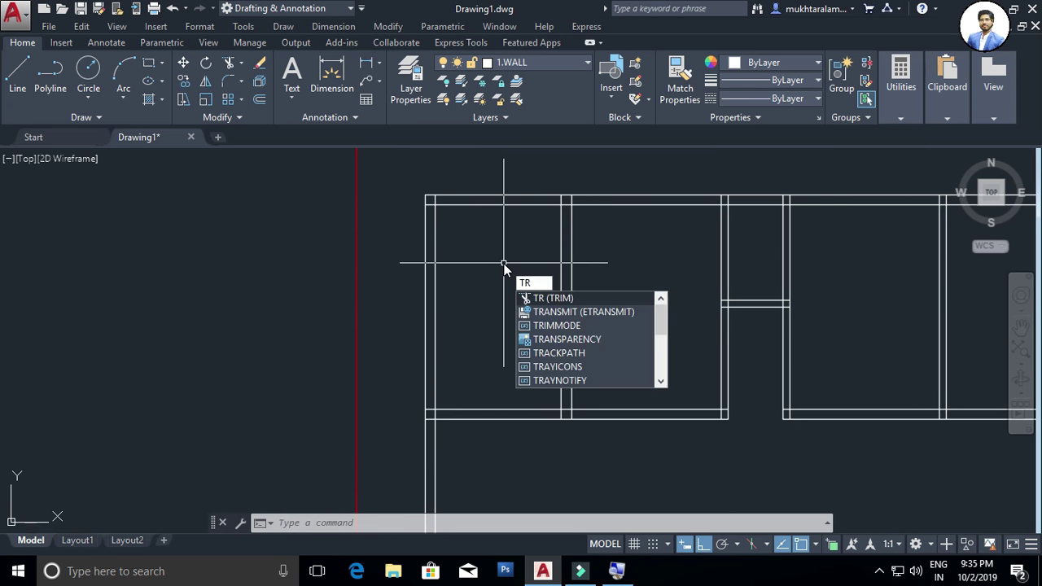
pyautogui.press('Return')
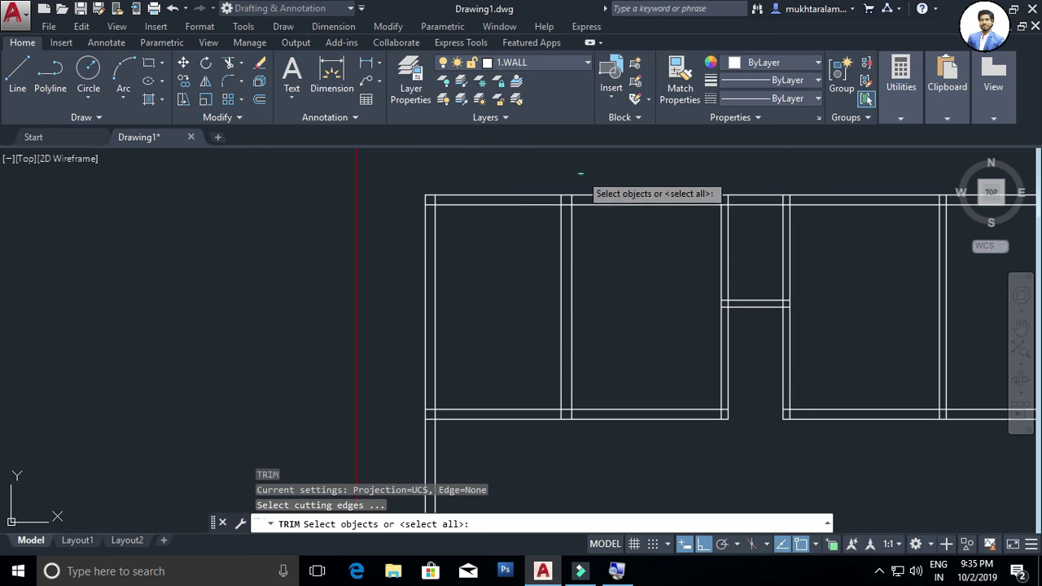
pyautogui.click(580, 174)
pyautogui.click(430, 414)
pyautogui.press('Return')
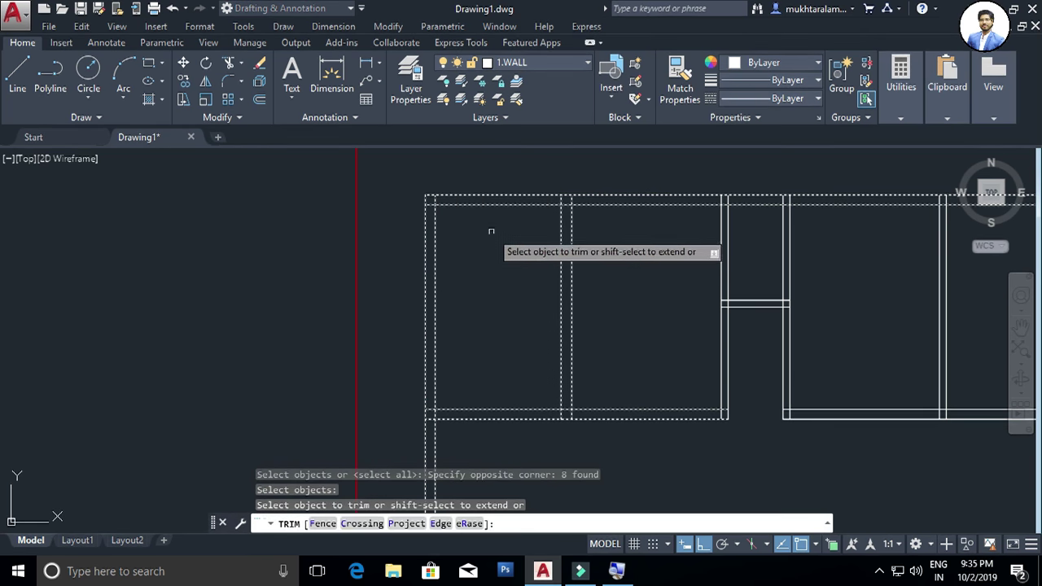
pyautogui.click(495, 178)
pyautogui.click(373, 273)
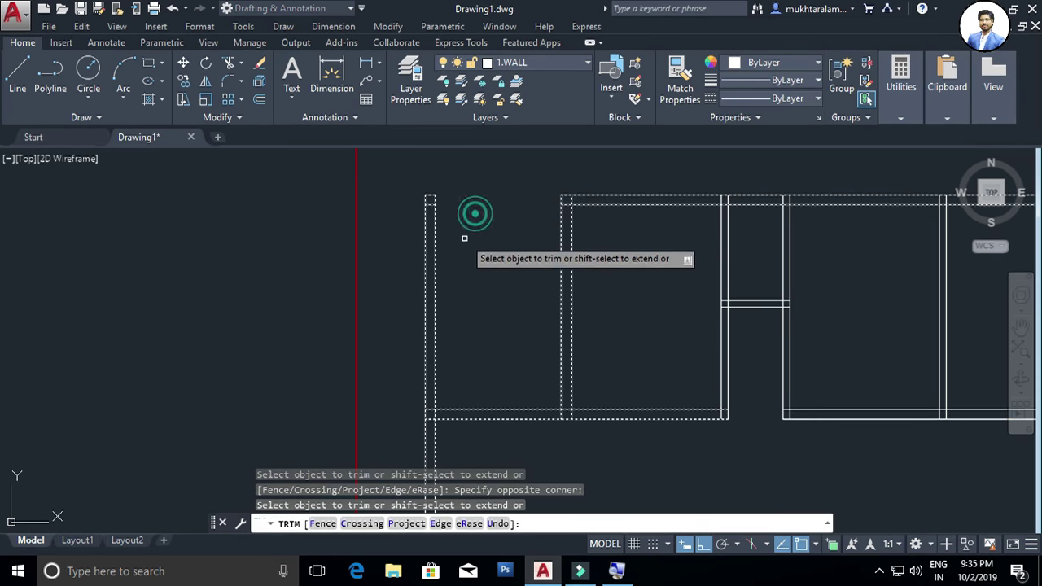
pyautogui.press('Escape')
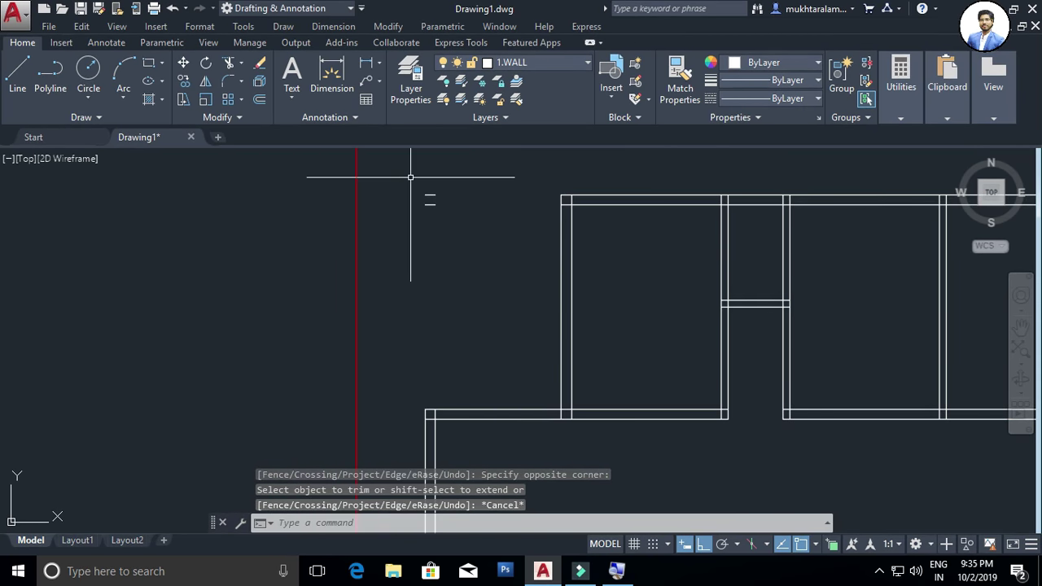
pyautogui.click(410, 177)
pyautogui.press('Escape')
# Delete the two leftover short line stubs beside the plan
pyautogui.scroll(5, 423, 220)
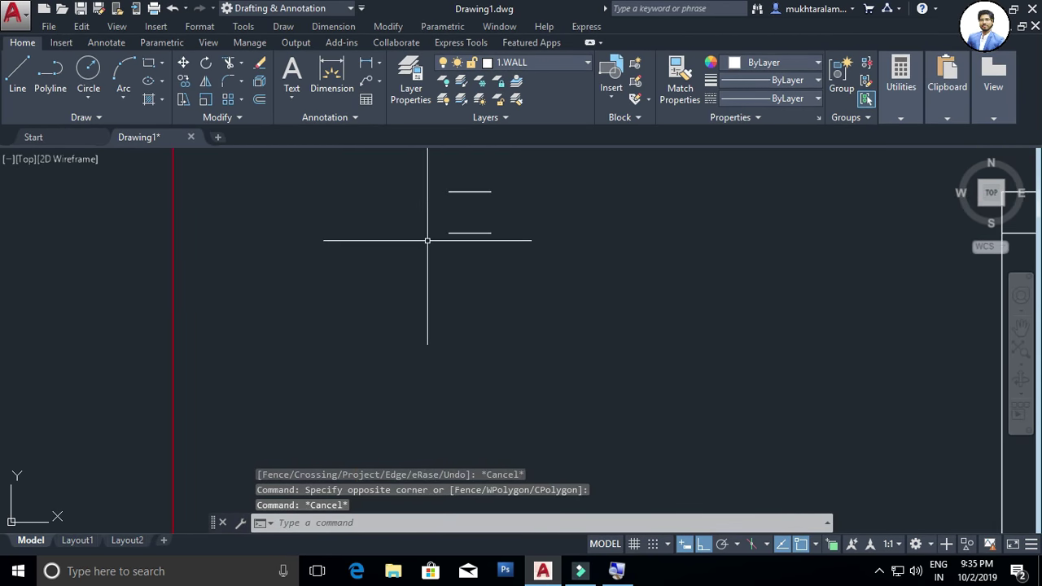
pyautogui.write('tr')
pyautogui.press('Return')
pyautogui.click(463, 193)
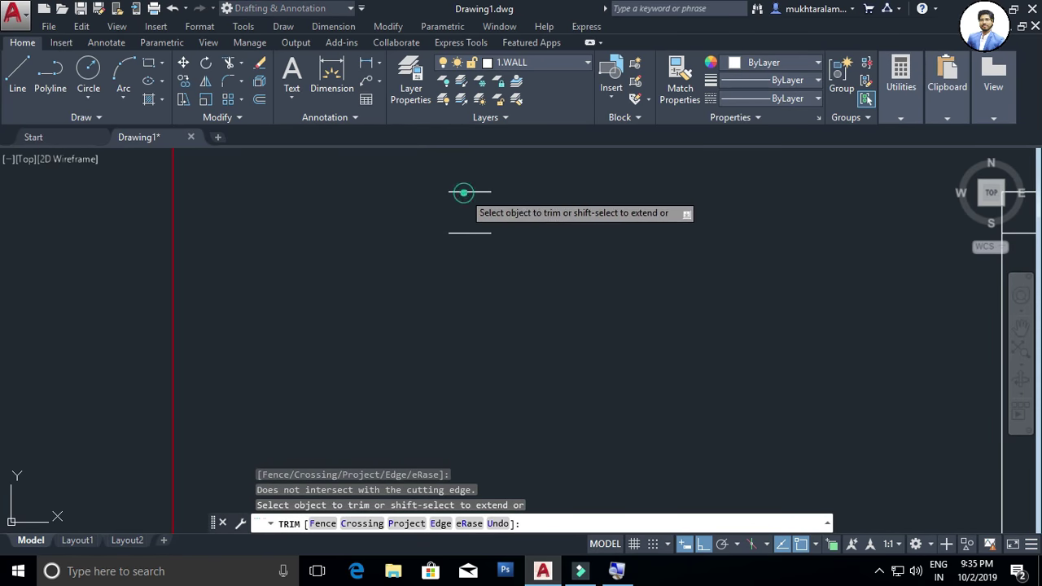
pyautogui.click(458, 234)
pyautogui.press('Escape')
pyautogui.click(516, 187)
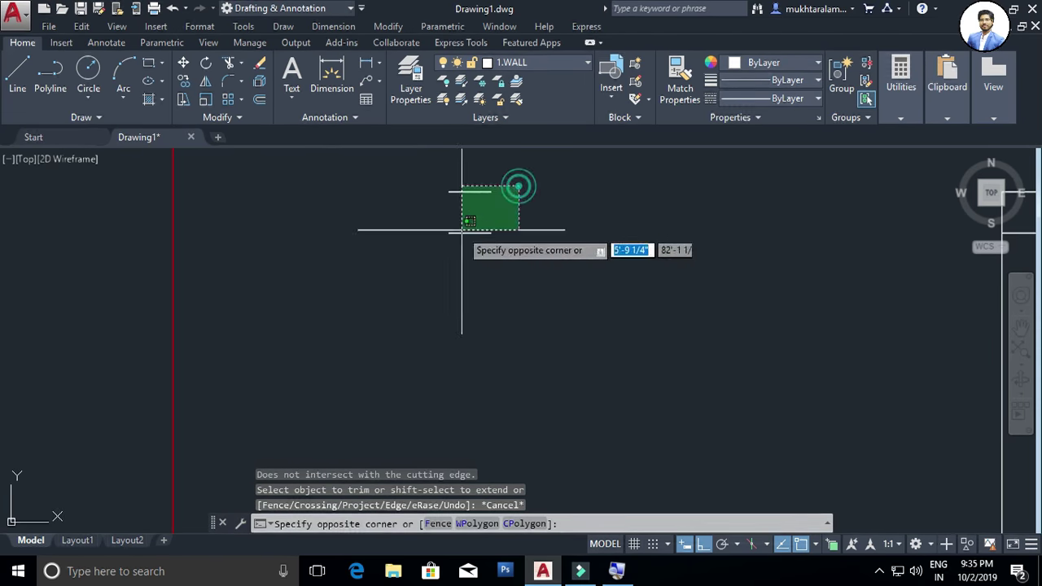
pyautogui.click(442, 264)
pyautogui.press('Delete')
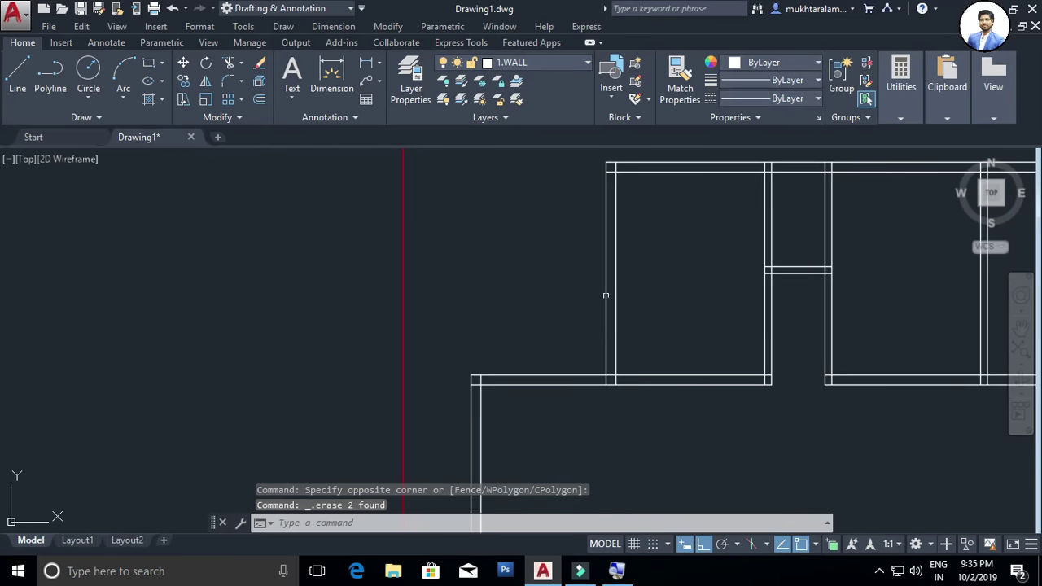
pyautogui.moveTo(443, 260)
pyautogui.mouseDown(button='middle')
pyautogui.moveTo(526, 298)
pyautogui.moveTo(545, 333)
pyautogui.mouseUp(button='middle')
pyautogui.scroll(-2, 545, 342)
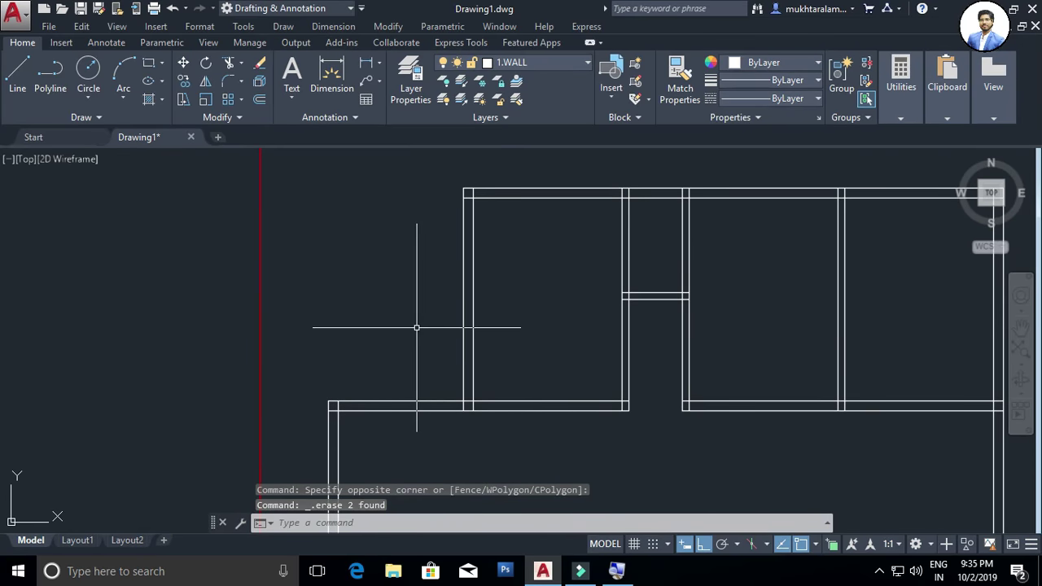
pyautogui.scroll(2, 419, 328)
pyautogui.moveTo(444, 341)
pyautogui.mouseDown(button='middle')
pyautogui.moveTo(349, 325)
pyautogui.moveTo(400, 304)
pyautogui.mouseUp(button='middle')
pyautogui.scroll(-2, 456, 342)
pyautogui.scroll(2, 309, 303)
# Draw a couple of crossing test lines just left of the plan
pyautogui.write('l')
pyautogui.press('Return')
pyautogui.click(326, 272)
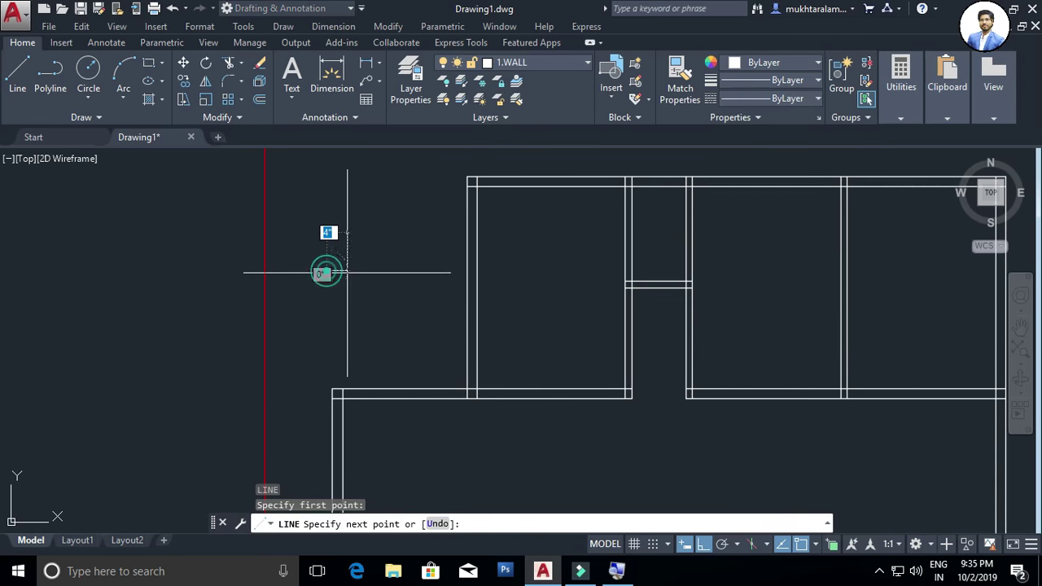
pyautogui.press('Escape')
pyautogui.press('Return')
pyautogui.click(356, 271)
pyautogui.click(353, 309)
pyautogui.press('Escape')
pyautogui.scroll(3, 340, 291)
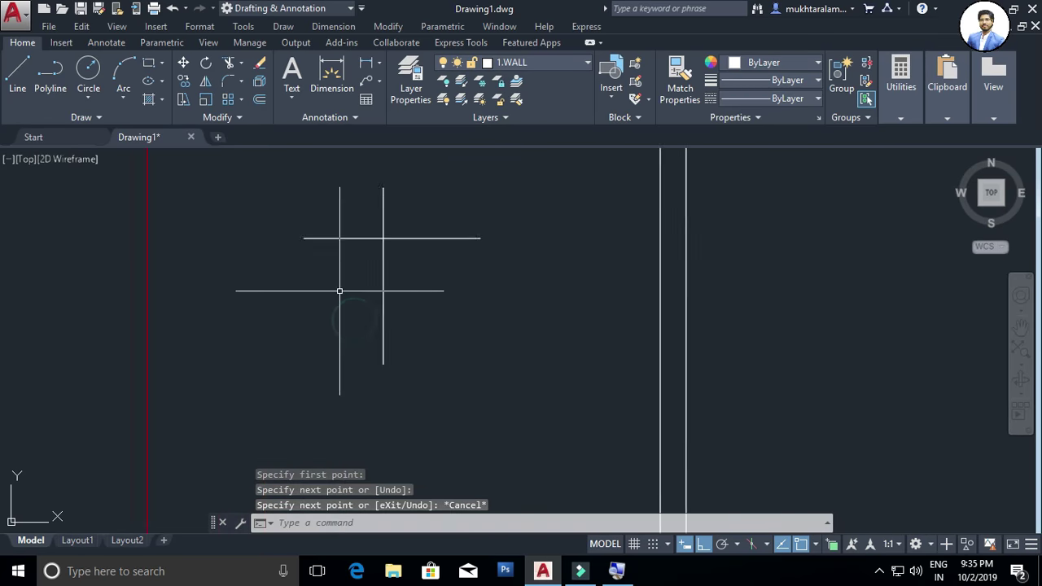
pyautogui.moveTo(339, 291); pyautogui.dragTo(356, 313, button='middle')
pyautogui.write('TR')
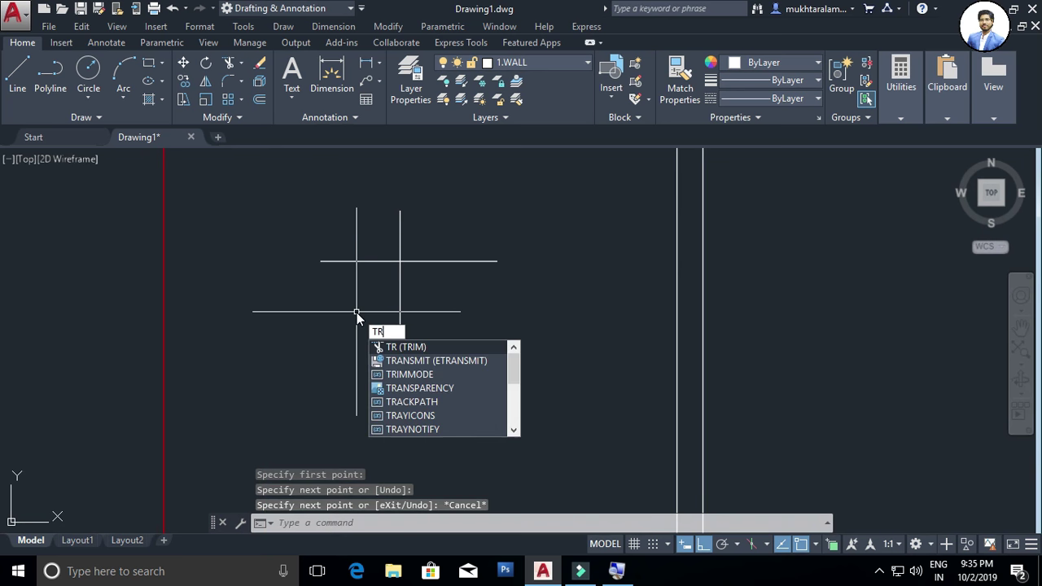
# Trim the vertical test line above the horizontal, then delete it and undo the deletion
pyautogui.press('Return')
pyautogui.press('Return')
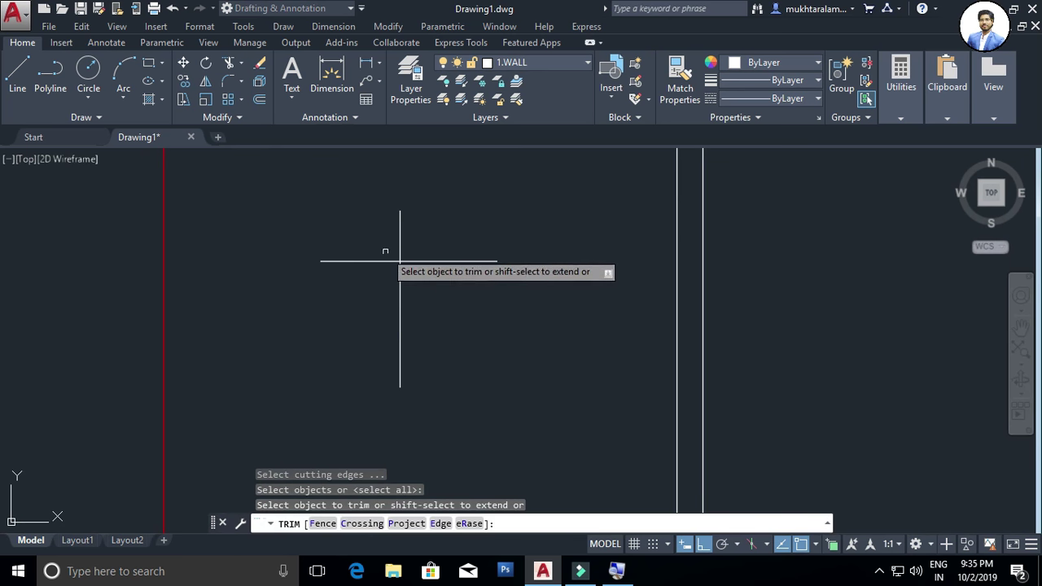
pyautogui.click(399, 240)
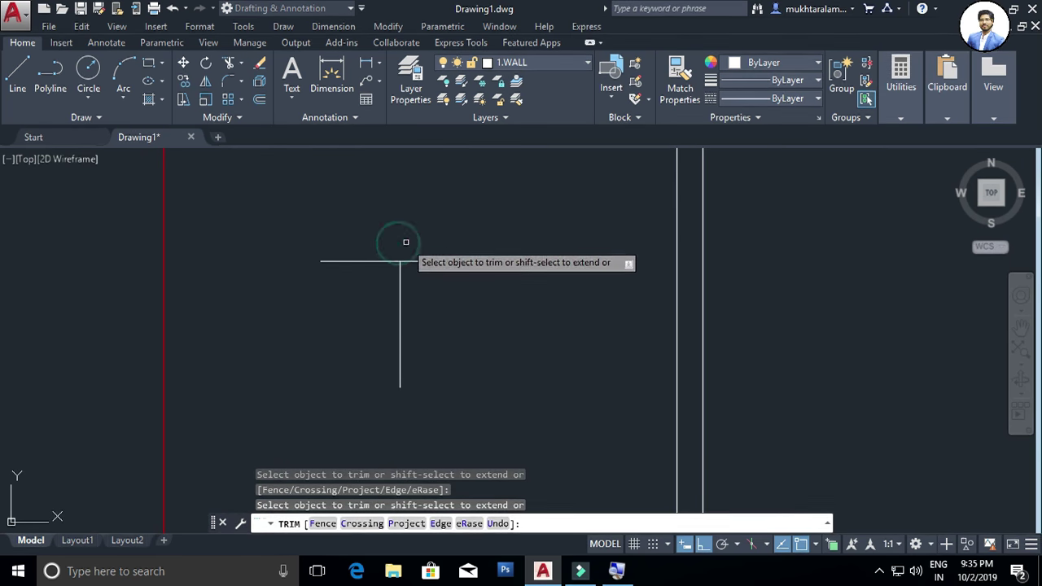
pyautogui.click(400, 278)
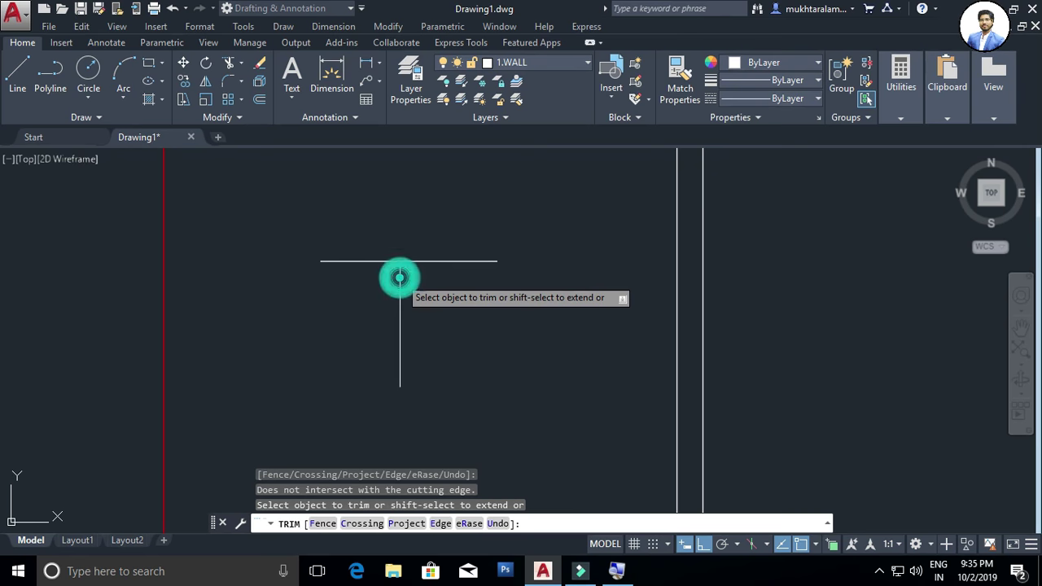
pyautogui.press('Escape')
pyautogui.click(400, 277)
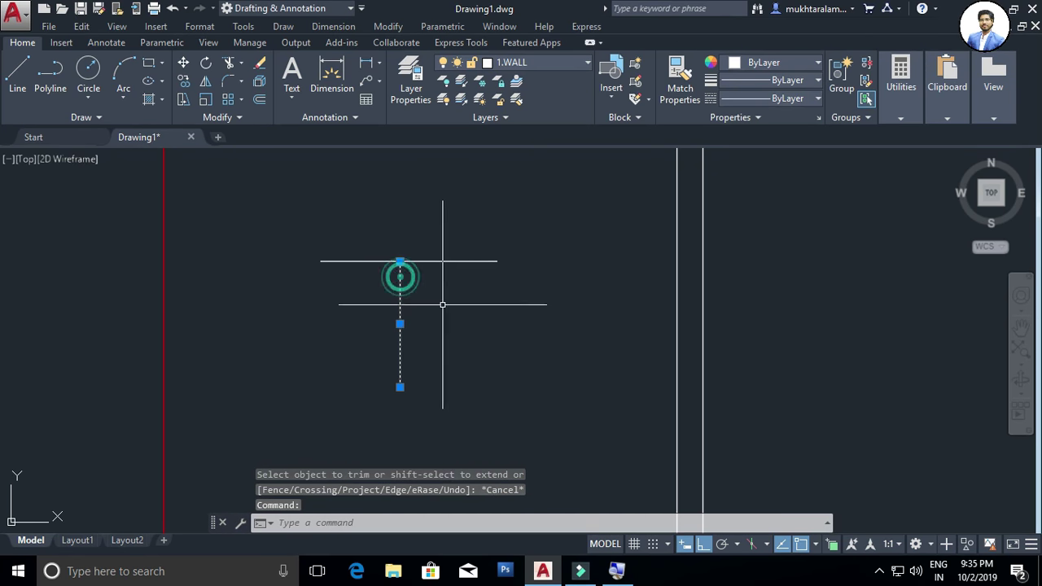
pyautogui.press('Delete')
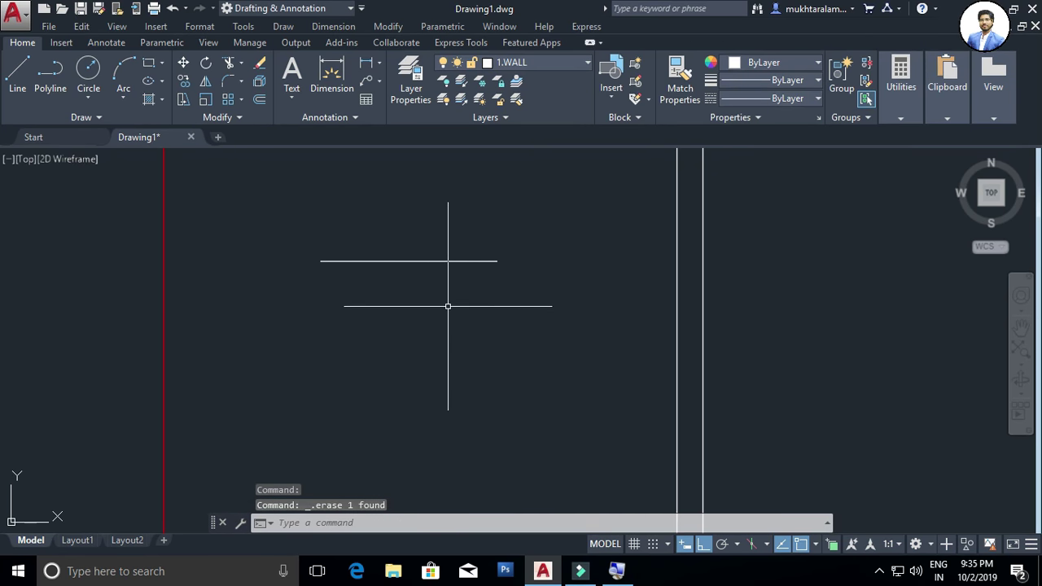
pyautogui.hotkey('ctrl', 'z')
# Trim the top horizontal test line back to the vertical line with TR
pyautogui.write('tr')
pyautogui.press('Return')
pyautogui.press('Return')
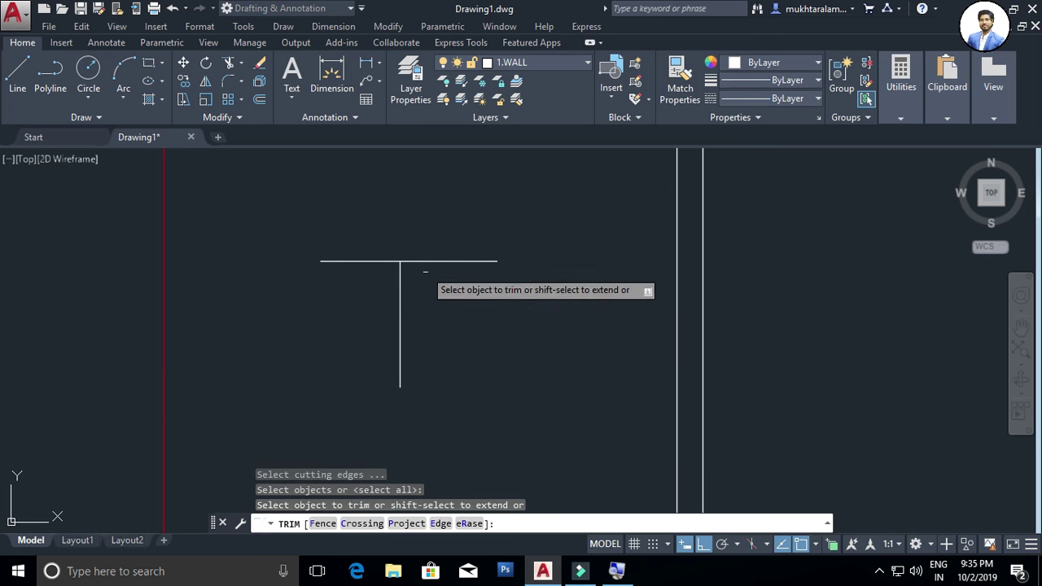
pyautogui.click(423, 261)
pyautogui.click(376, 260)
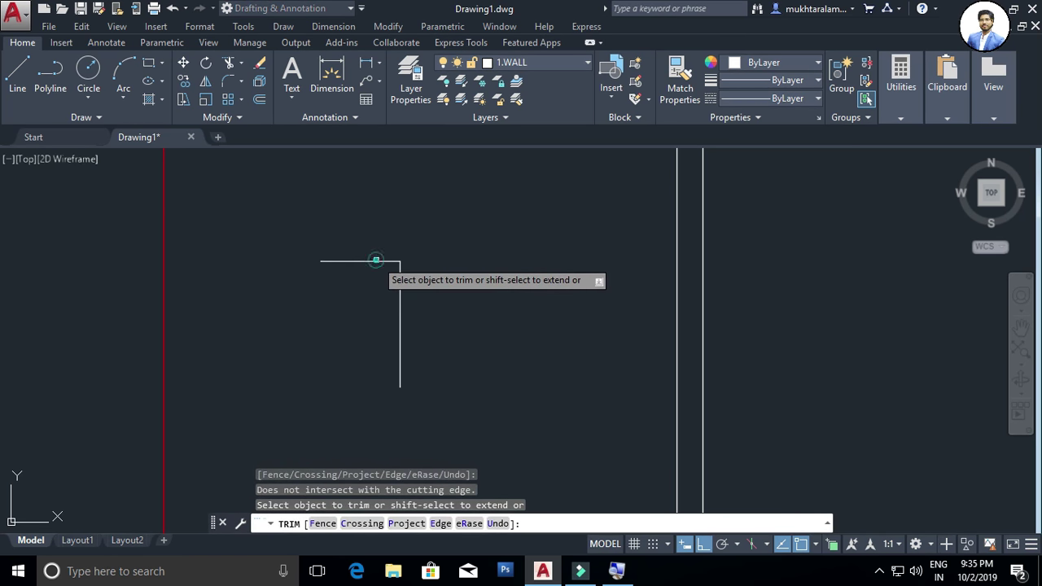
pyautogui.press('Escape')
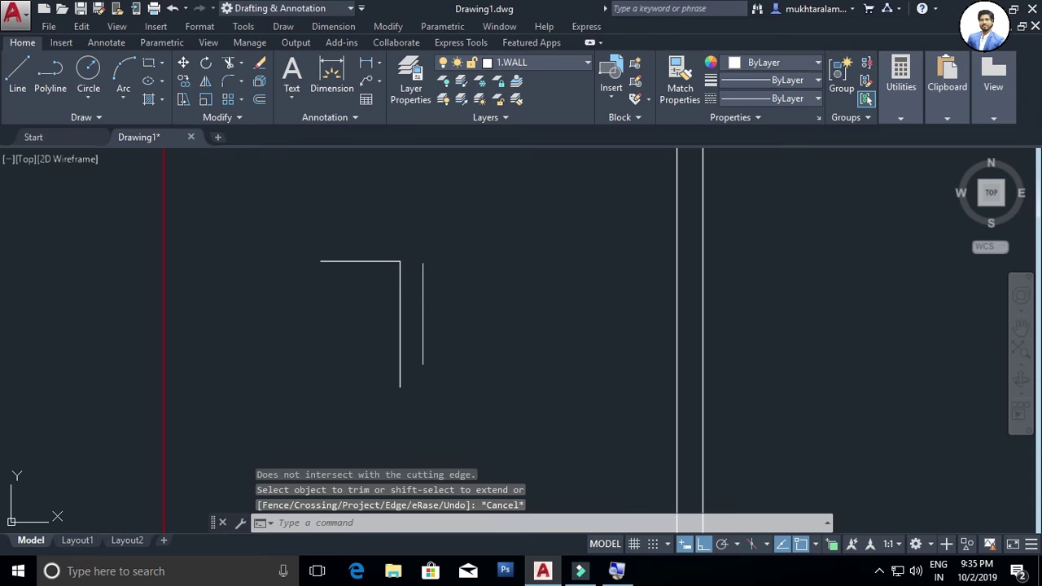
# Window-select the two leftover practice lines and delete them
pyautogui.moveTo(521, 155); pyautogui.dragTo(277, 366)
pyautogui.press('Delete')
pyautogui.scroll(-3, 488, 326)
# Zoom out to the whole plan and back in, then pan to the wide lower room
pyautogui.scroll(-2, 500, 275)
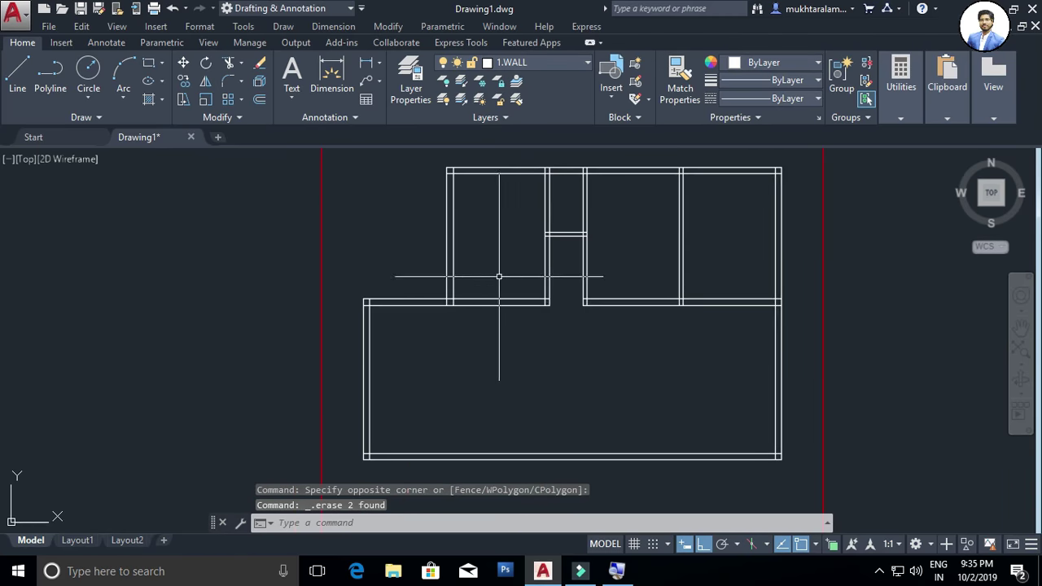
pyautogui.press('Escape')
pyautogui.scroll(5, 591, 366)
pyautogui.scroll(-2, 591, 367)
pyautogui.scroll(-3, 581, 361)
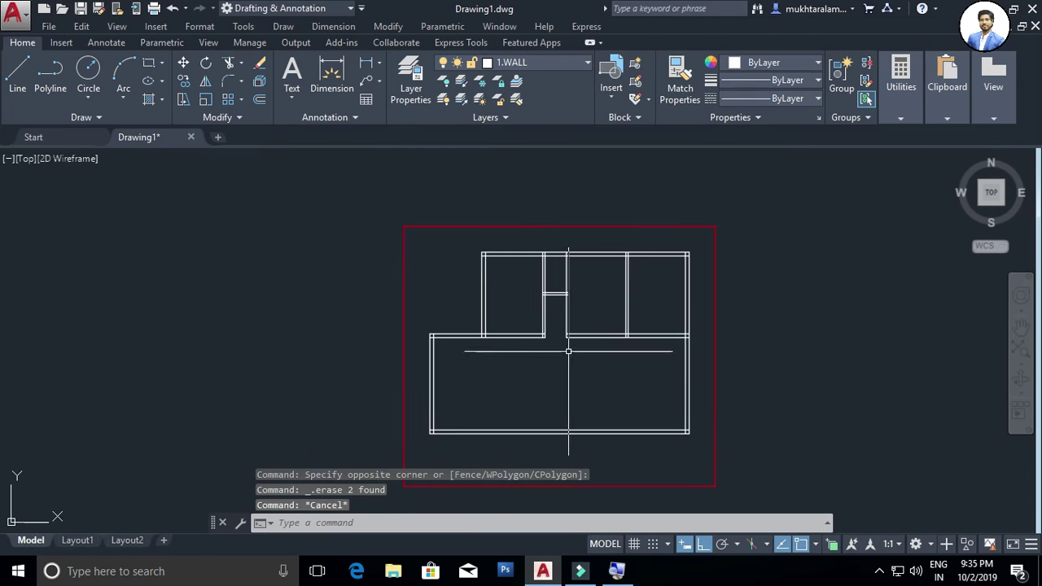
pyautogui.scroll(3, 570, 348)
pyautogui.scroll(2, 581, 366)
pyautogui.scroll(-2, 585, 335)
pyautogui.scroll(-1, 537, 378)
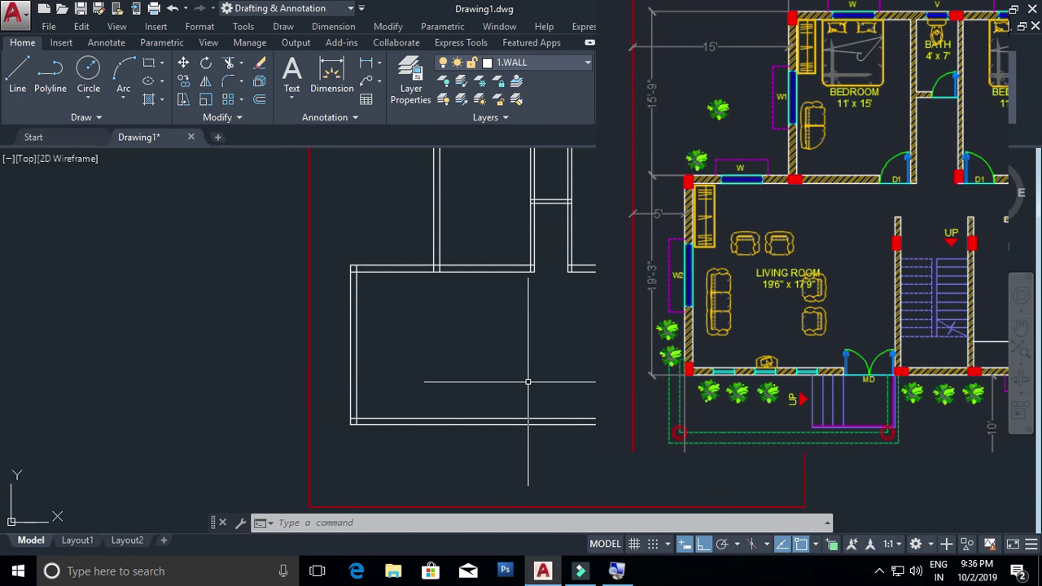
pyautogui.scroll(2, 456, 371)
pyautogui.moveTo(477, 391); pyautogui.dragTo(514, 393, button='middle')
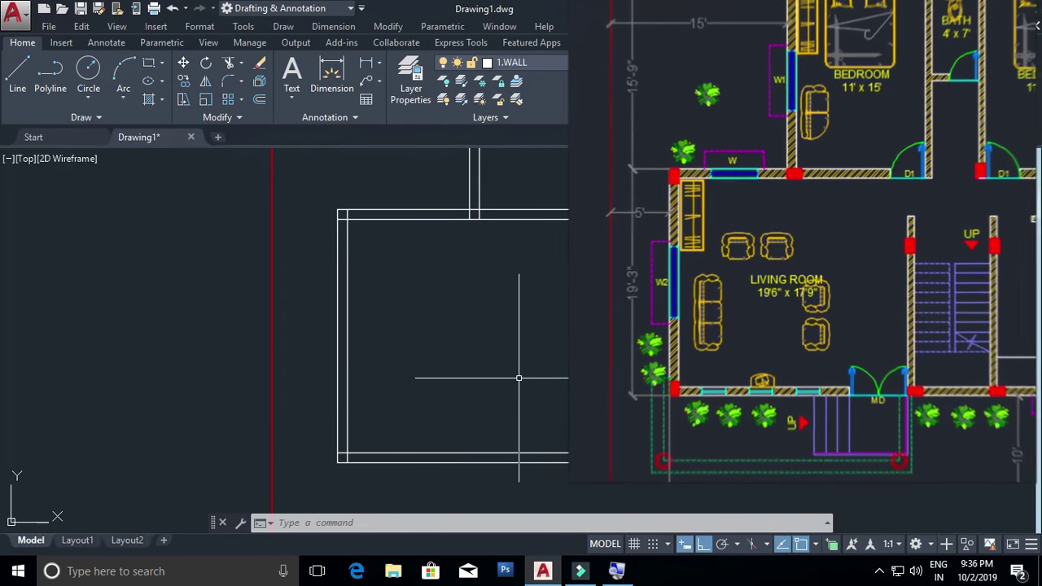
# Offset the left inner wall 19'6" into the lower room, then add a second line 6" away
pyautogui.write('o')
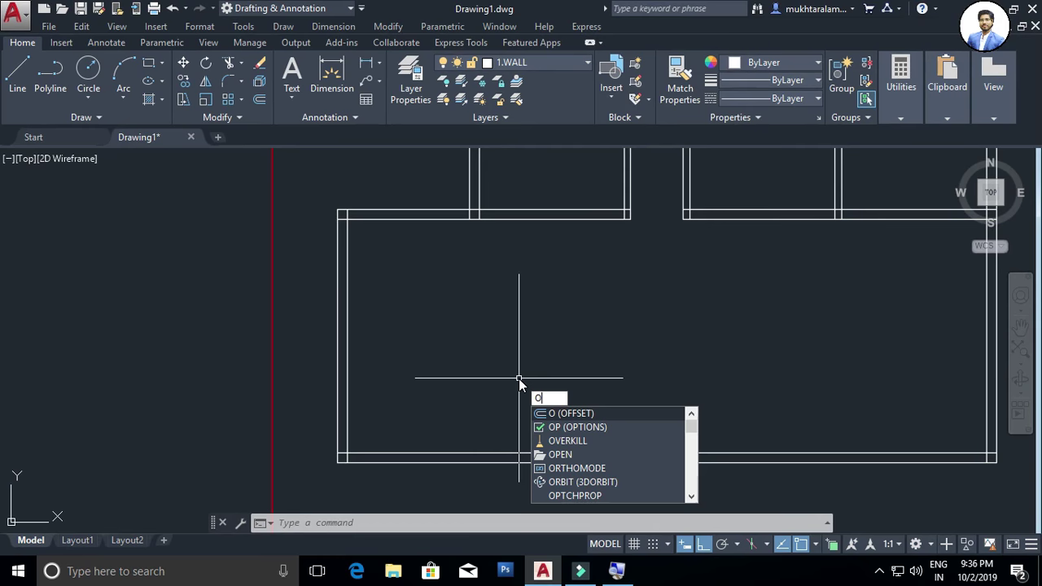
pyautogui.press('Return')
pyautogui.write('19\'6"')
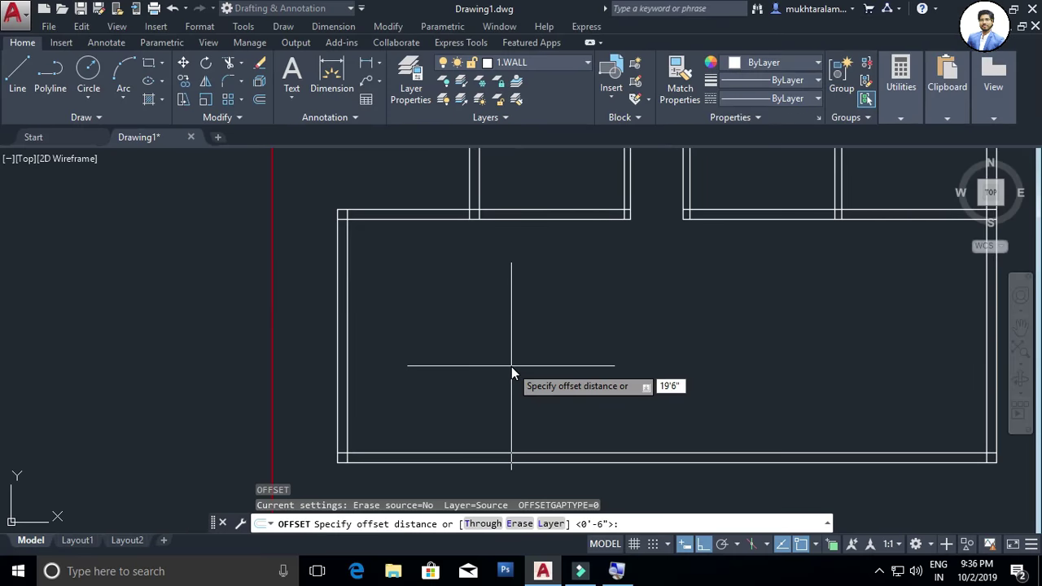
pyautogui.press('Return')
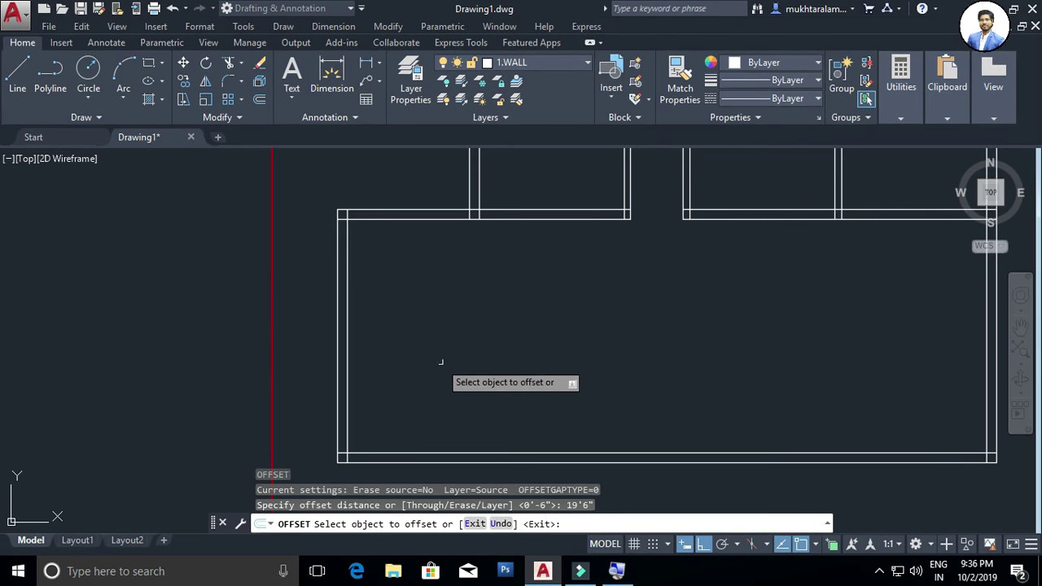
pyautogui.click(347, 369)
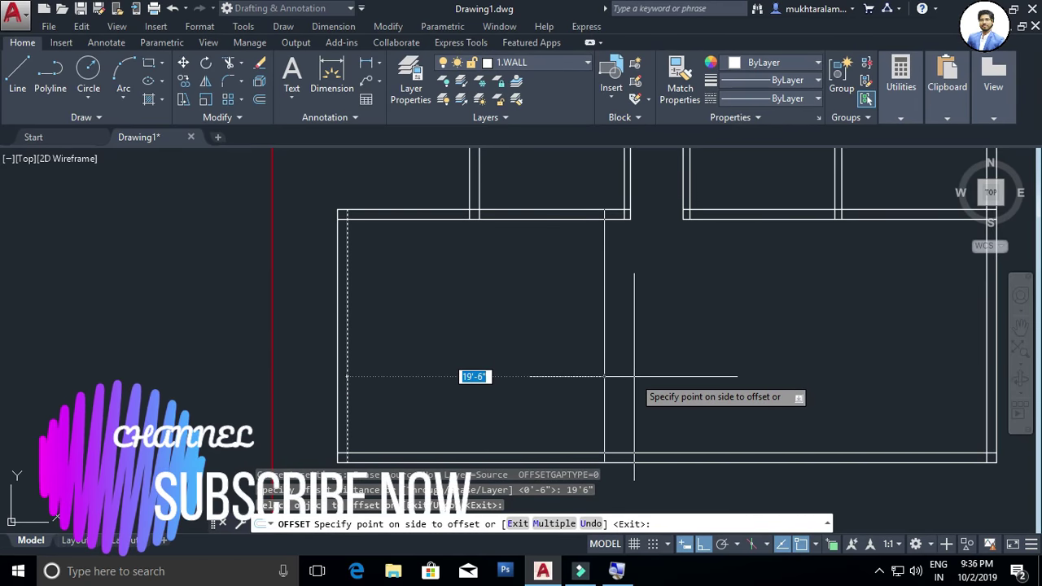
pyautogui.click(634, 376)
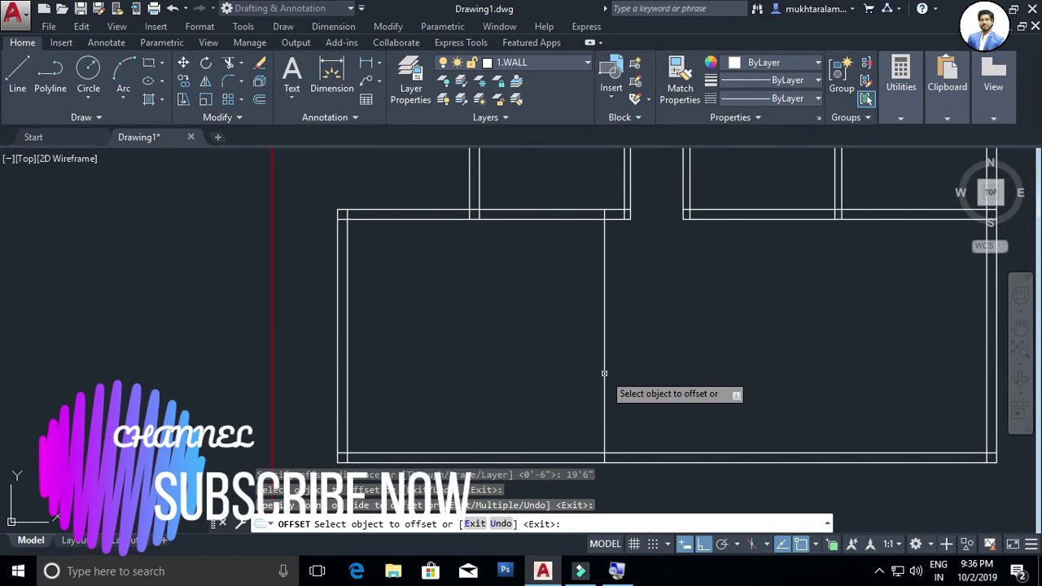
pyautogui.click(604, 373)
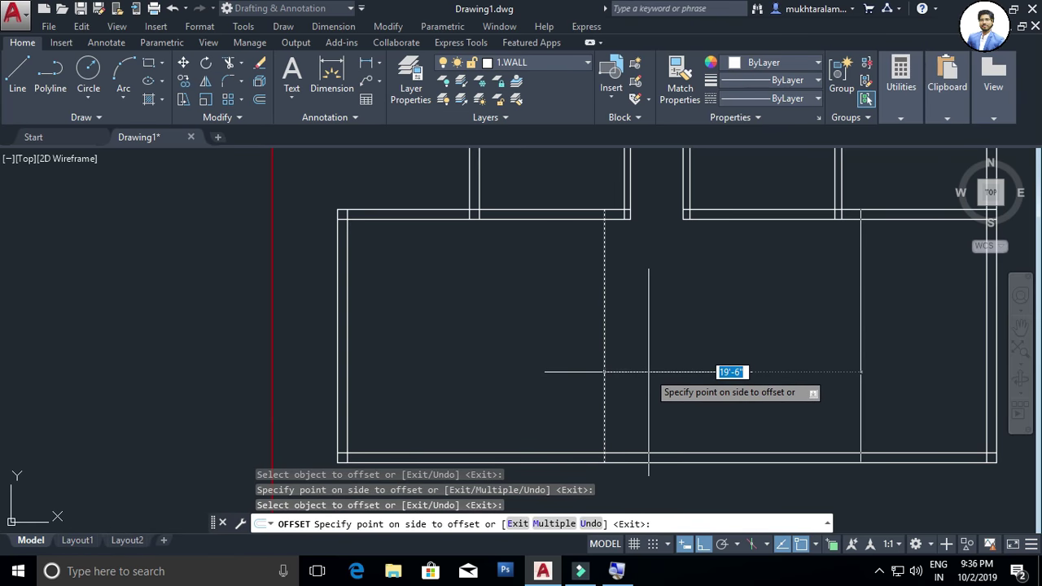
pyautogui.write('6"')
pyautogui.press('Return')
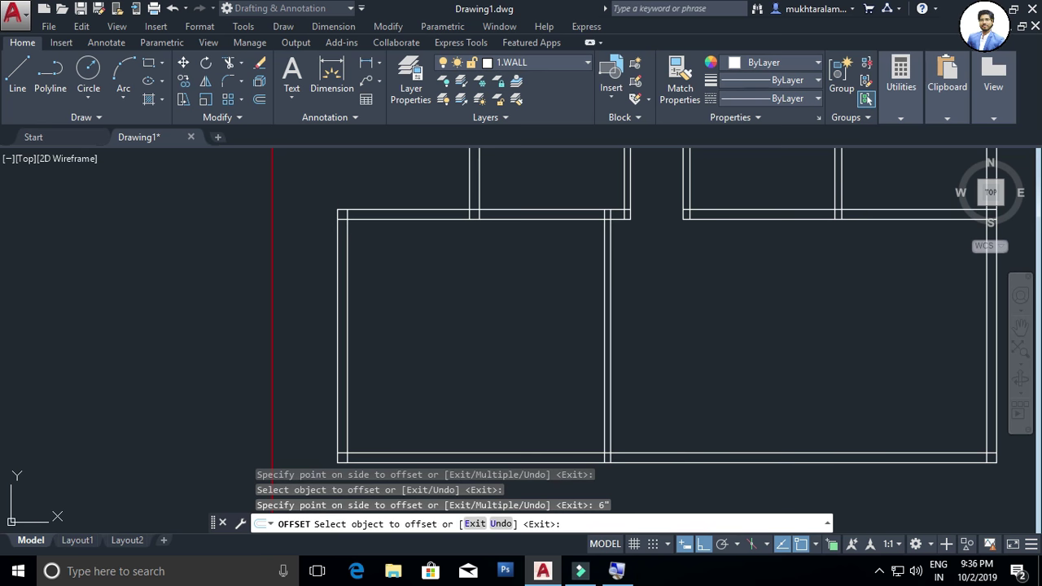
pyautogui.press('Escape')
pyautogui.press('Escape')
pyautogui.scroll(2, 644, 340)
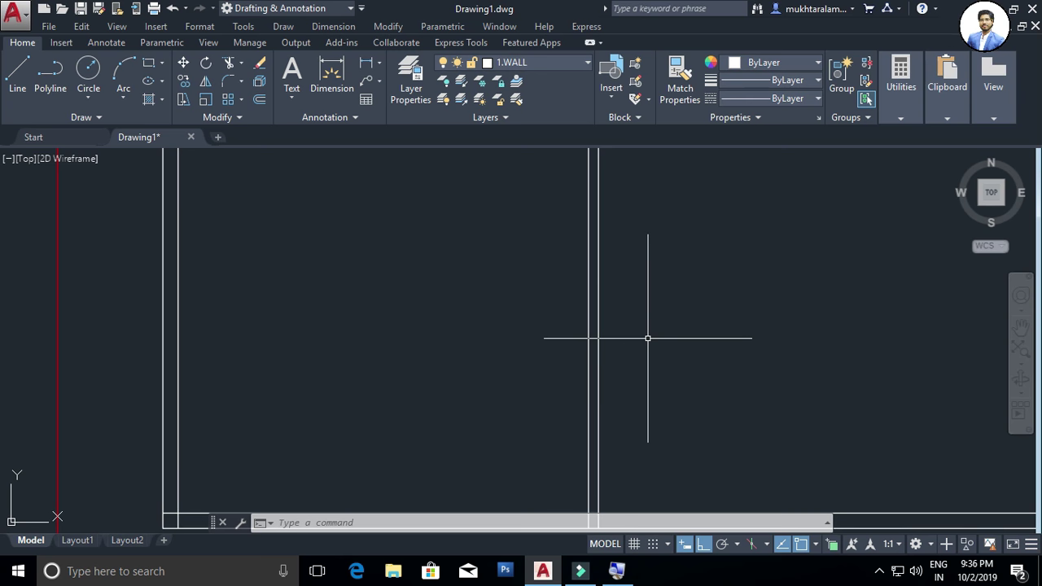
pyautogui.scroll(-2, 648, 338)
pyautogui.scroll(-1, 633, 359)
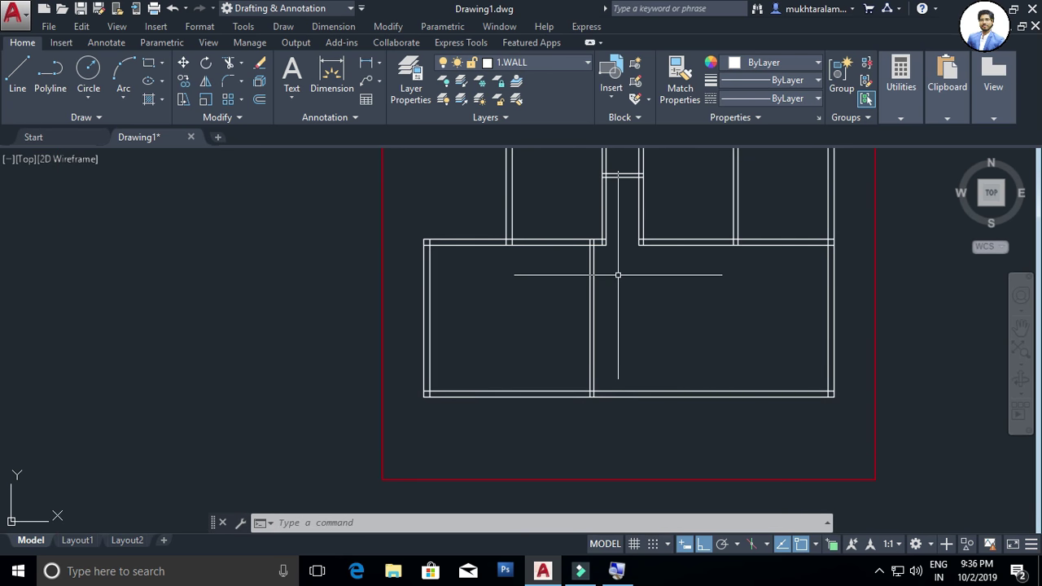
# Drag the Pickbox size slider larger on the Options dialog's Selection tab and apply
pyautogui.rightClick(618, 275)
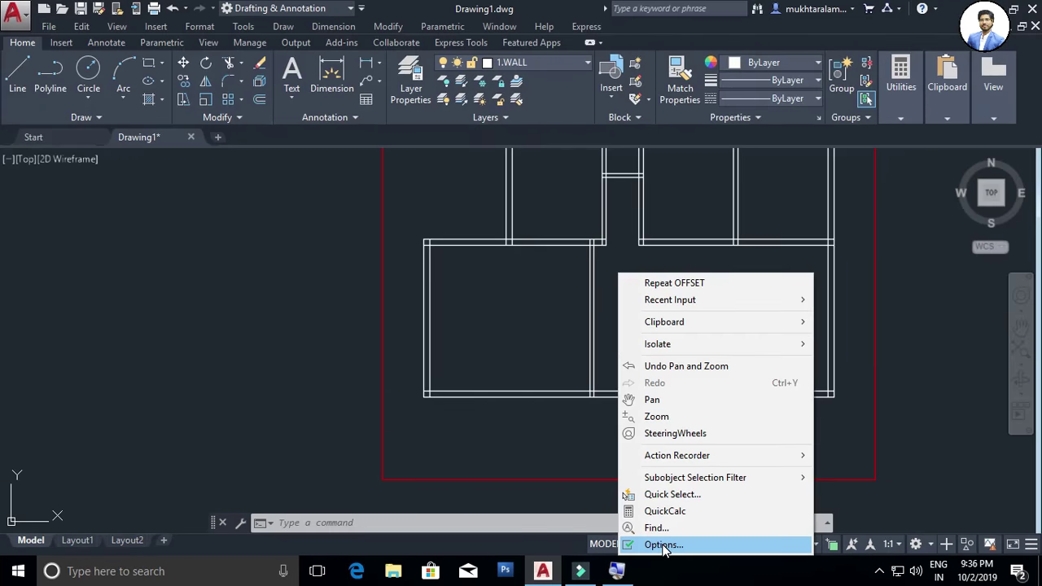
pyautogui.click(664, 546)
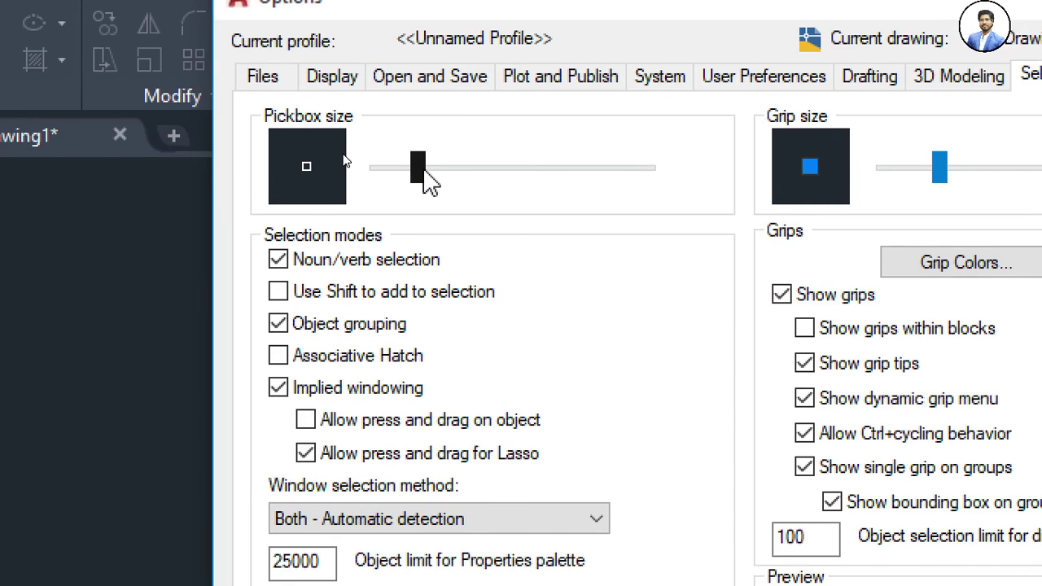
pyautogui.moveTo(426, 179)
pyautogui.mouseDown()
pyautogui.moveTo(505, 198)
pyautogui.moveTo(432, 193)
pyautogui.moveTo(471, 191)
pyautogui.mouseUp()
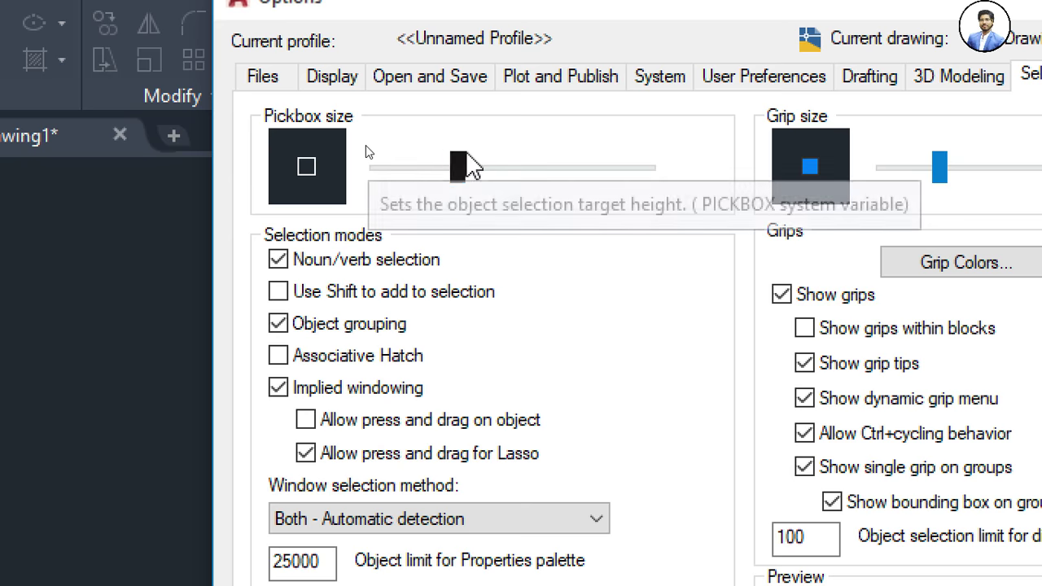
pyautogui.moveTo(468, 155); pyautogui.dragTo(471, 179)
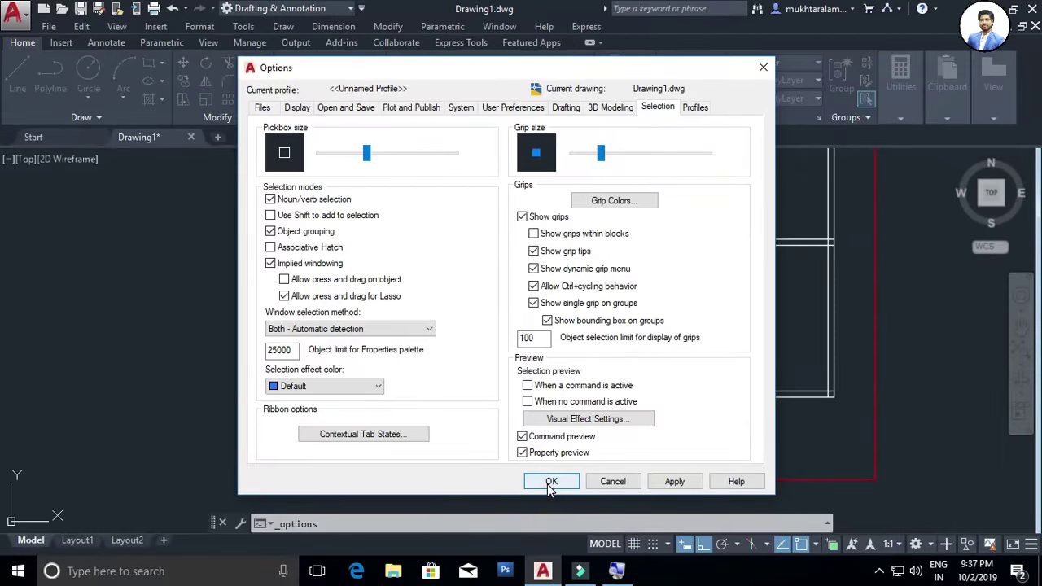
pyautogui.click(551, 482)
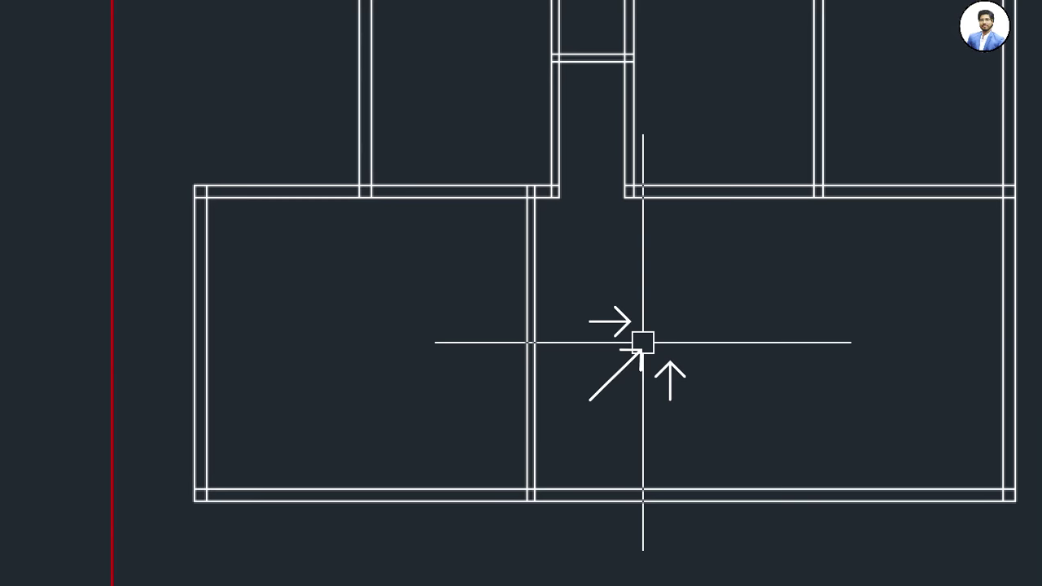
# Test the larger pickbox by selecting and clearing several wall lines
pyautogui.click(540, 337)
pyautogui.press('Escape')
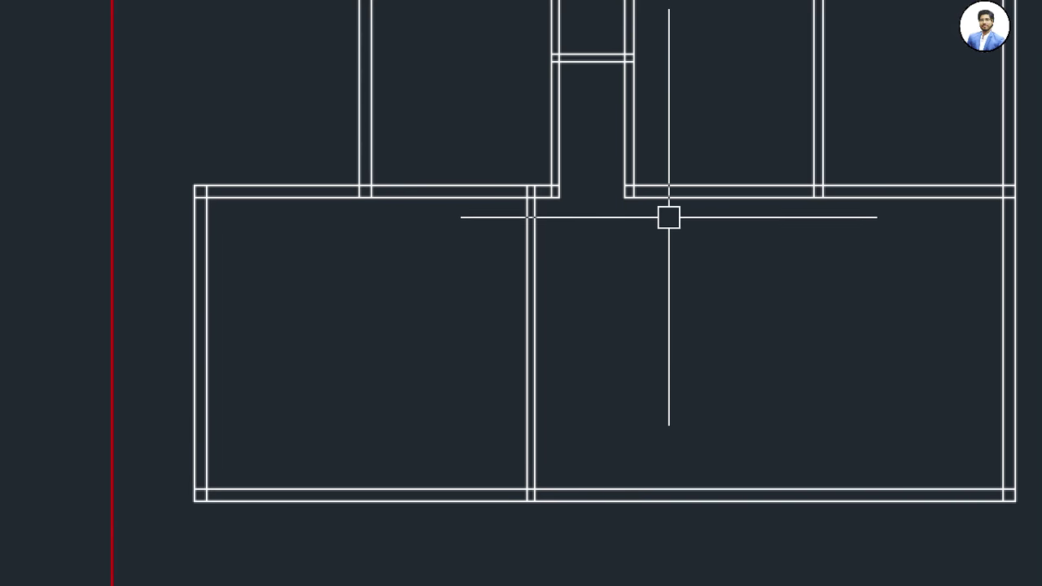
pyautogui.click(674, 200)
pyautogui.press('Escape')
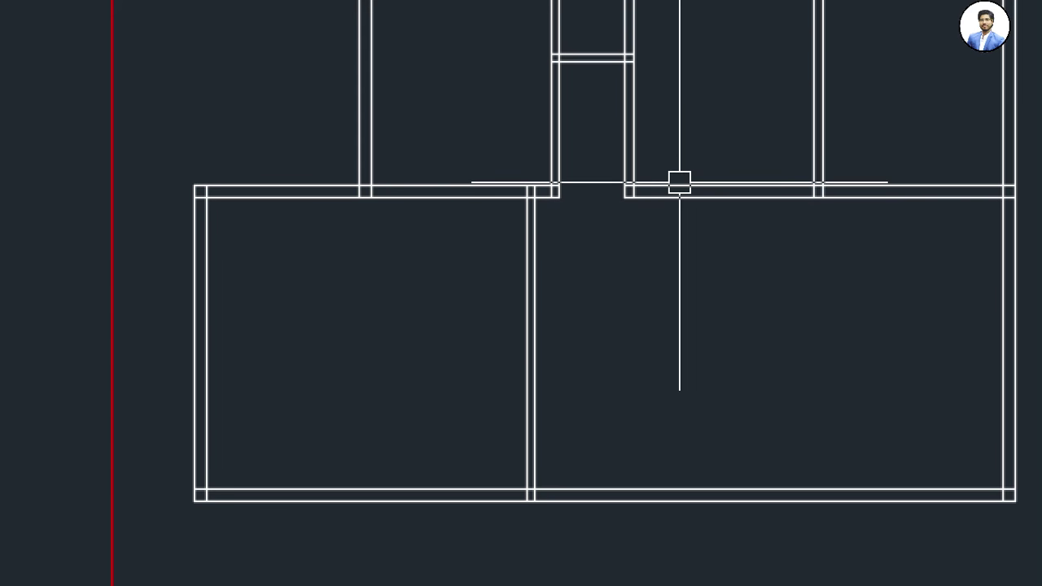
pyautogui.click(680, 183)
pyautogui.press('Escape')
pyautogui.click(536, 305)
pyautogui.press('Escape')
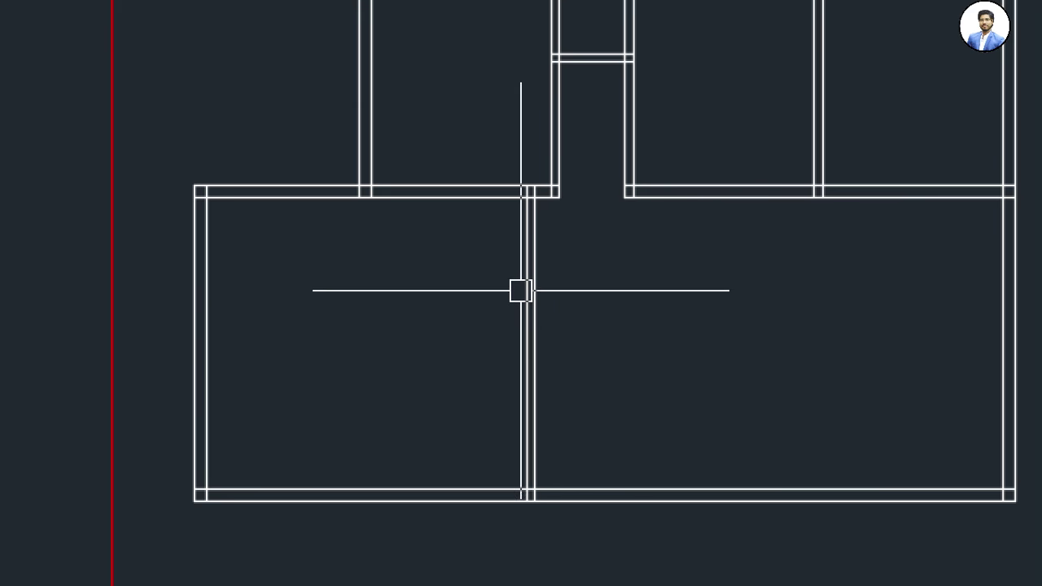
pyautogui.click(521, 291)
pyautogui.press('Escape')
pyautogui.click(450, 200)
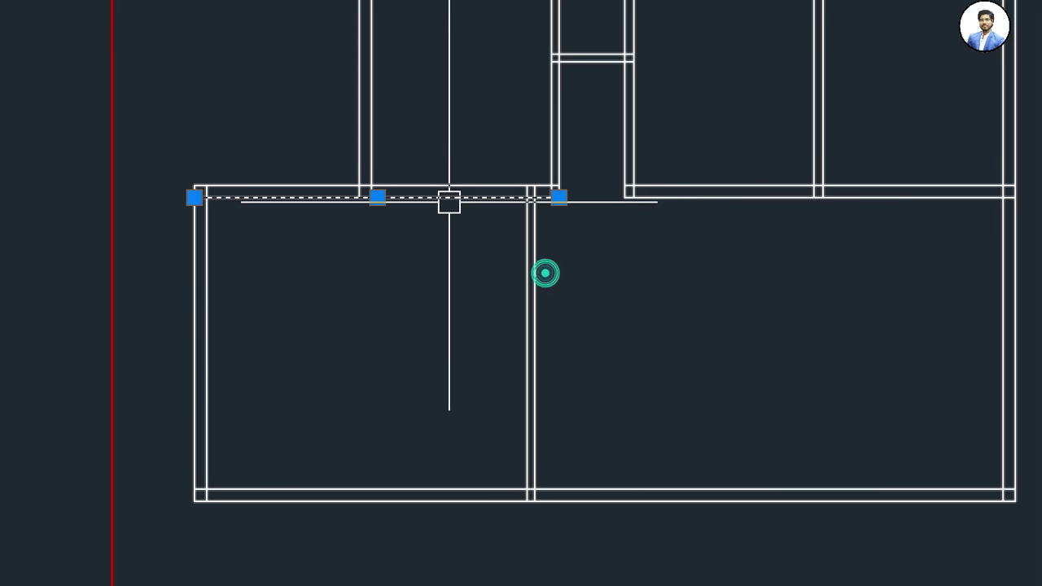
pyautogui.press('Escape')
pyautogui.click(450, 189)
pyautogui.press('Escape')
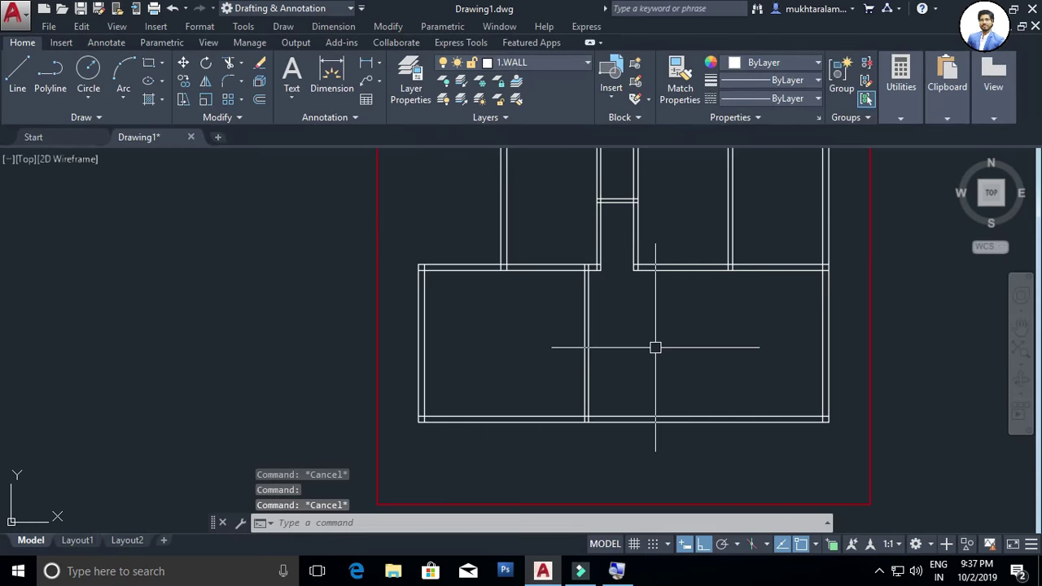
# Pan the plan left and zoom in on the lower room area
pyautogui.moveTo(656, 344); pyautogui.dragTo(542, 336, button='middle')
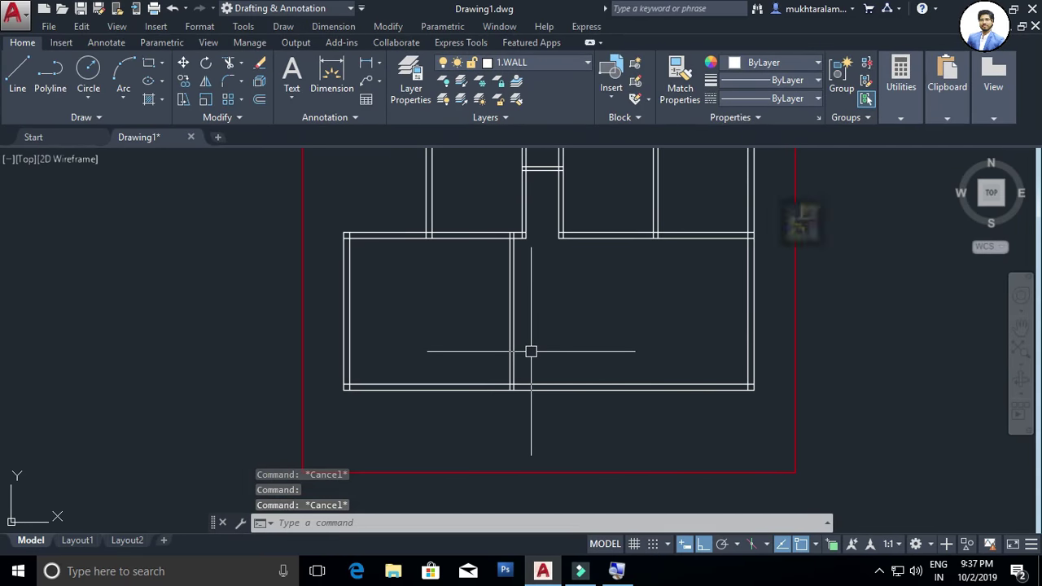
pyautogui.scroll(2, 531, 352)
pyautogui.moveTo(531, 351)
pyautogui.mouseDown(button='middle')
pyautogui.moveTo(495, 372)
pyautogui.moveTo(527, 370)
pyautogui.mouseUp(button='middle')
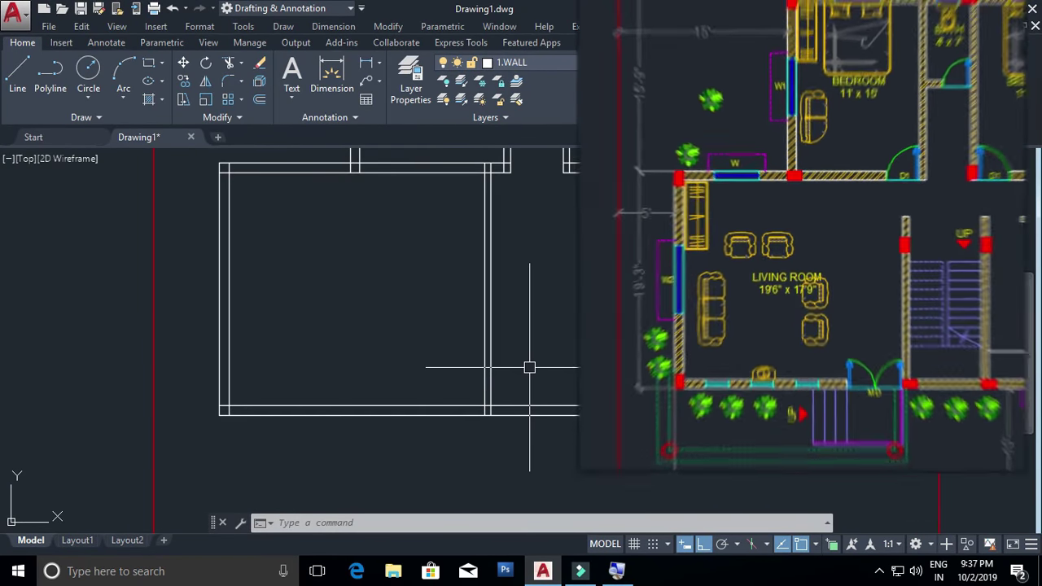
pyautogui.write('O')
# Offset the partition line 6'6" to the right and add its thickness line beside it
pyautogui.press('Return')
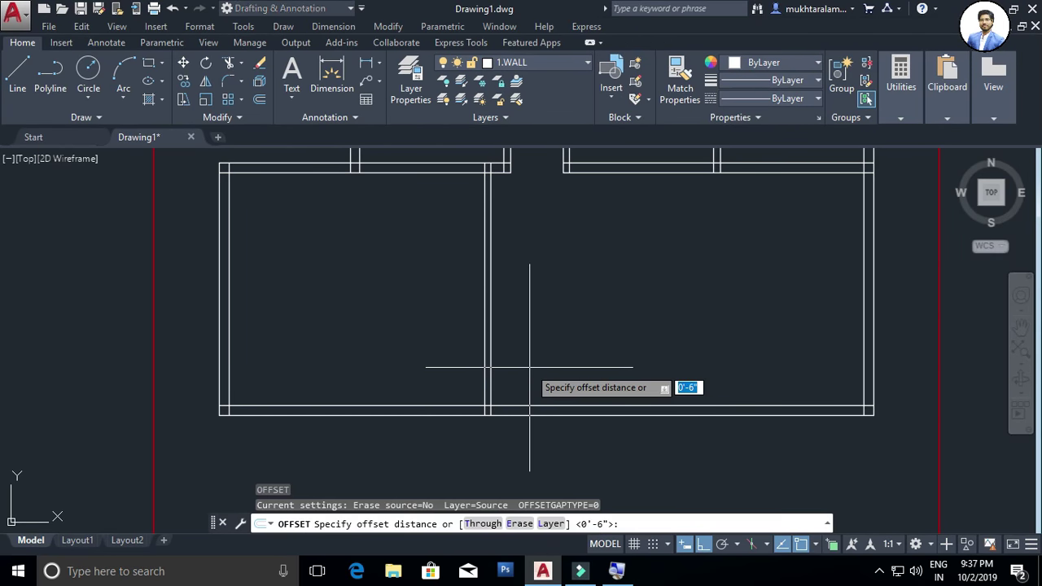
pyautogui.write("6'6")
pyautogui.press('Return')
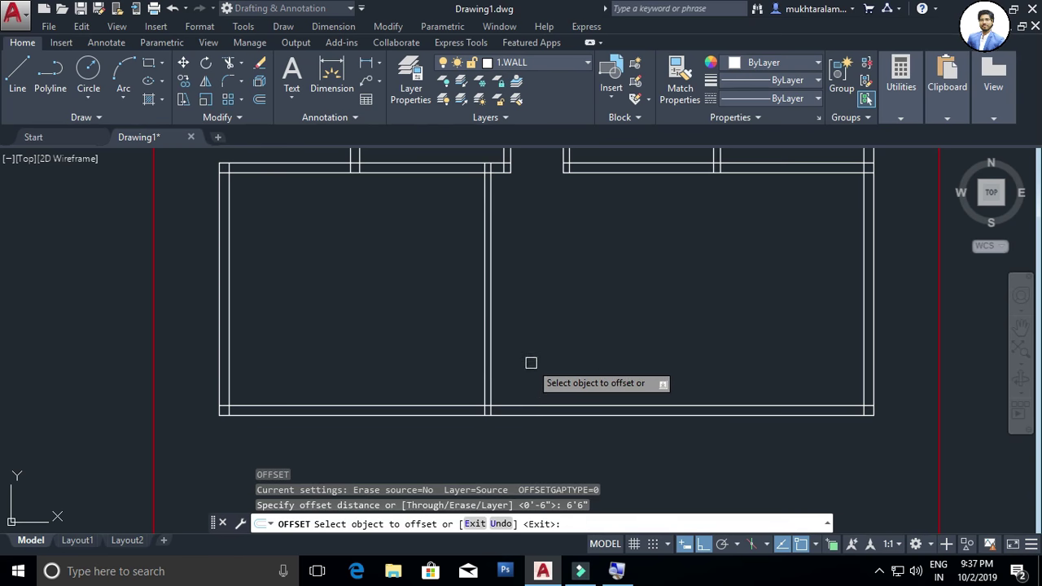
pyautogui.scroll(2, 529, 366)
pyautogui.click(453, 331)
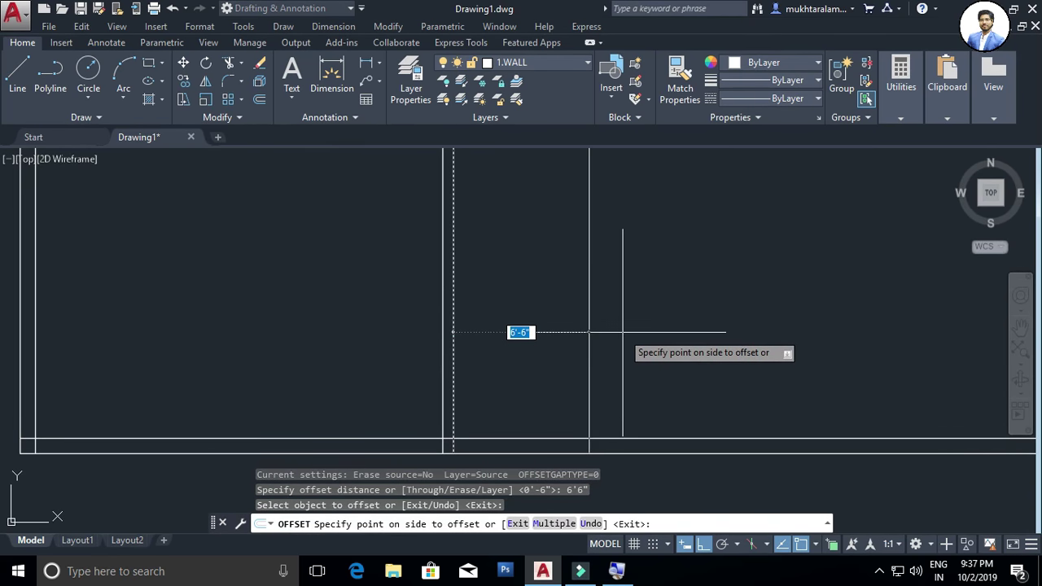
pyautogui.click(622, 331)
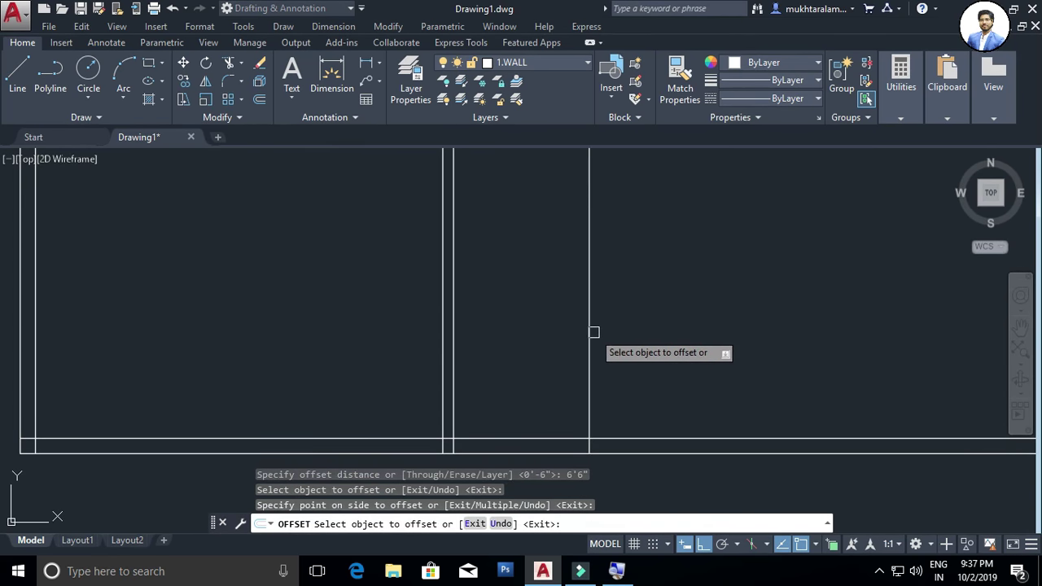
pyautogui.click(591, 330)
pyautogui.write('6"')
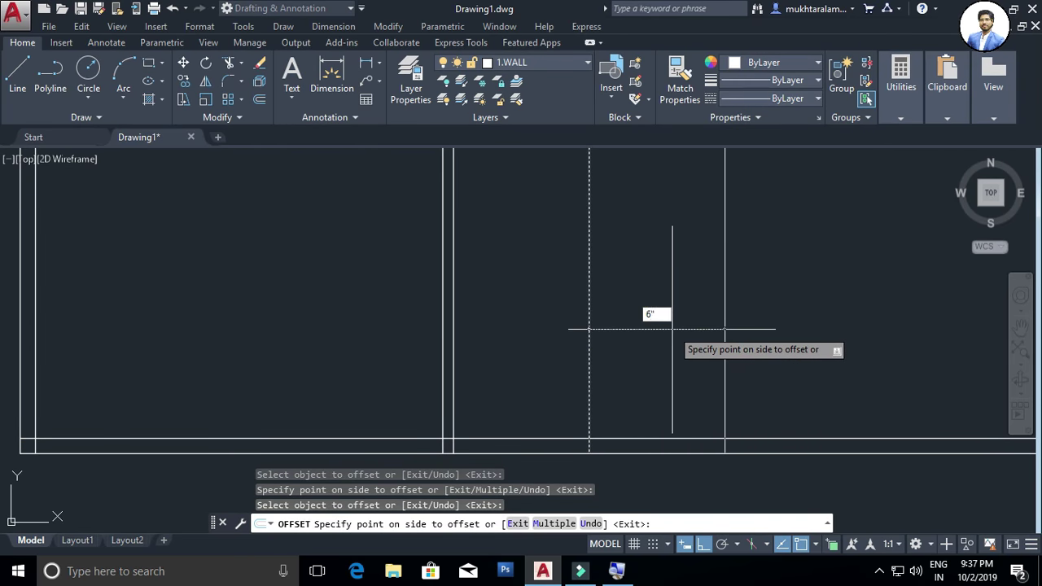
pyautogui.click(672, 330)
pyautogui.scroll(-3, 675, 313)
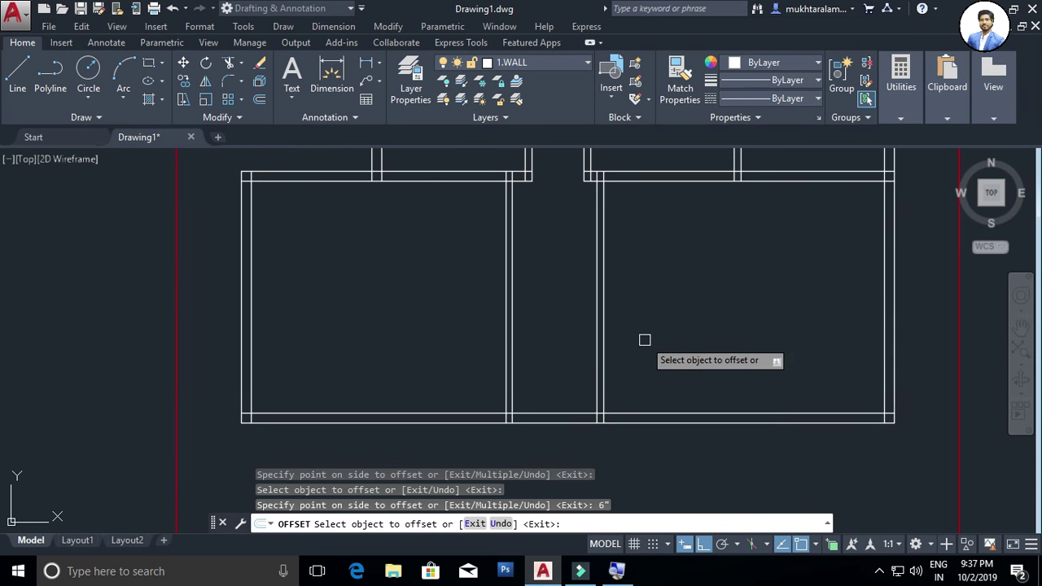
pyautogui.scroll(1, 635, 342)
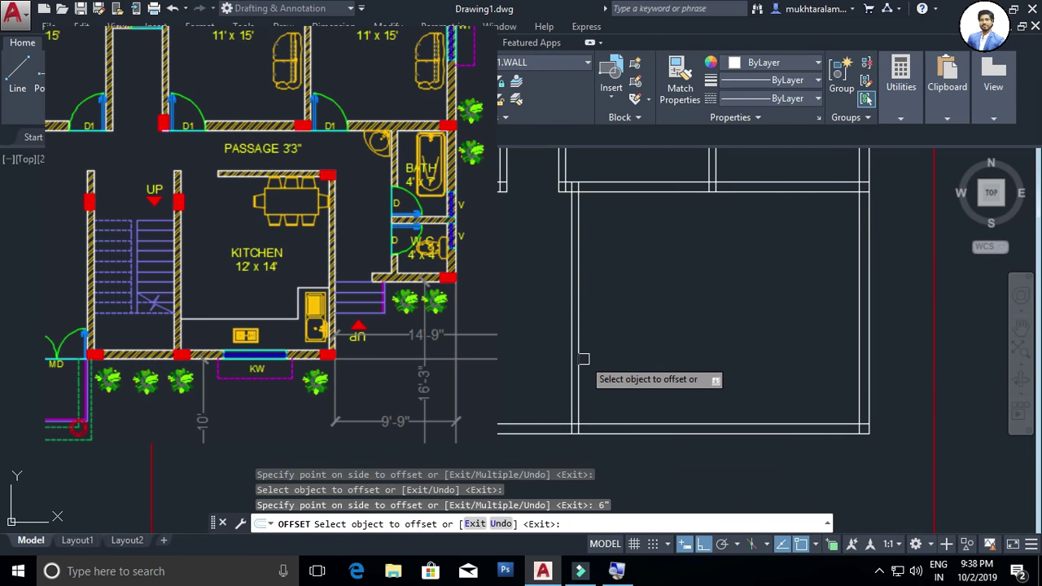
# Copy the vertical wall line 12' to the right with a 6" thickness line
pyautogui.click(578, 359)
pyautogui.write('12')
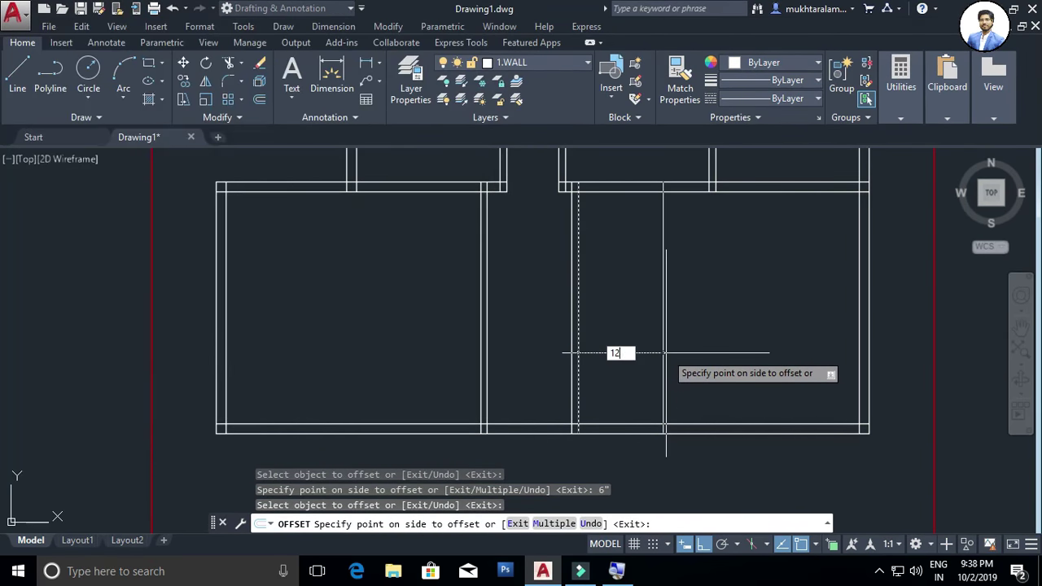
pyautogui.press('Return')
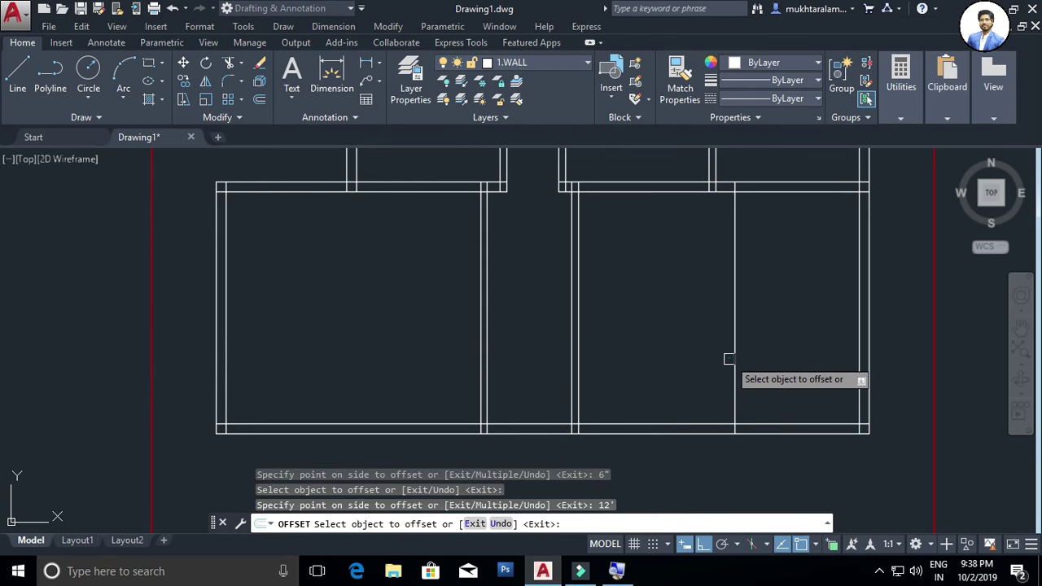
pyautogui.click(731, 359)
pyautogui.write('6"')
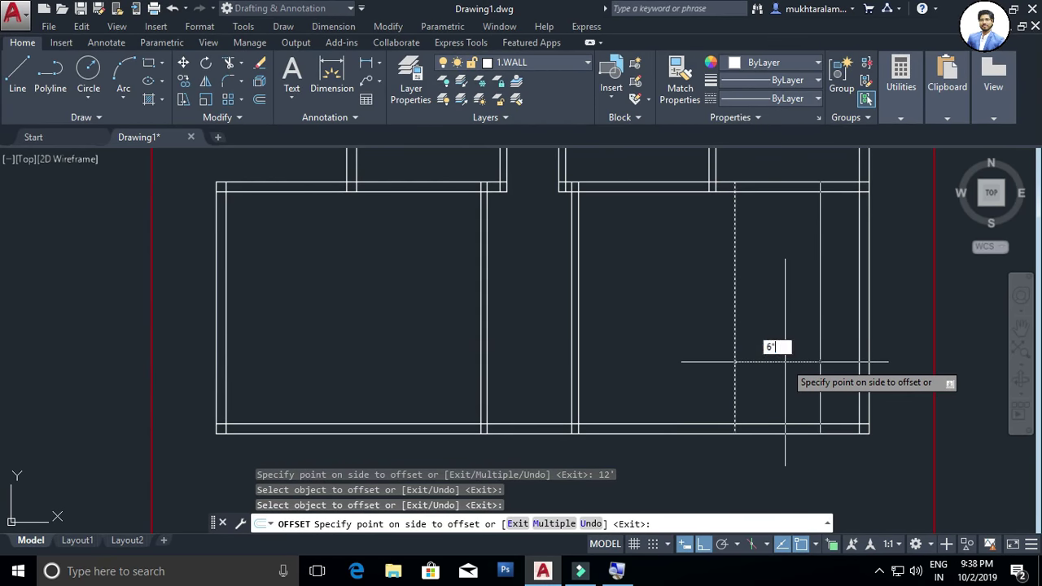
pyautogui.press('Return')
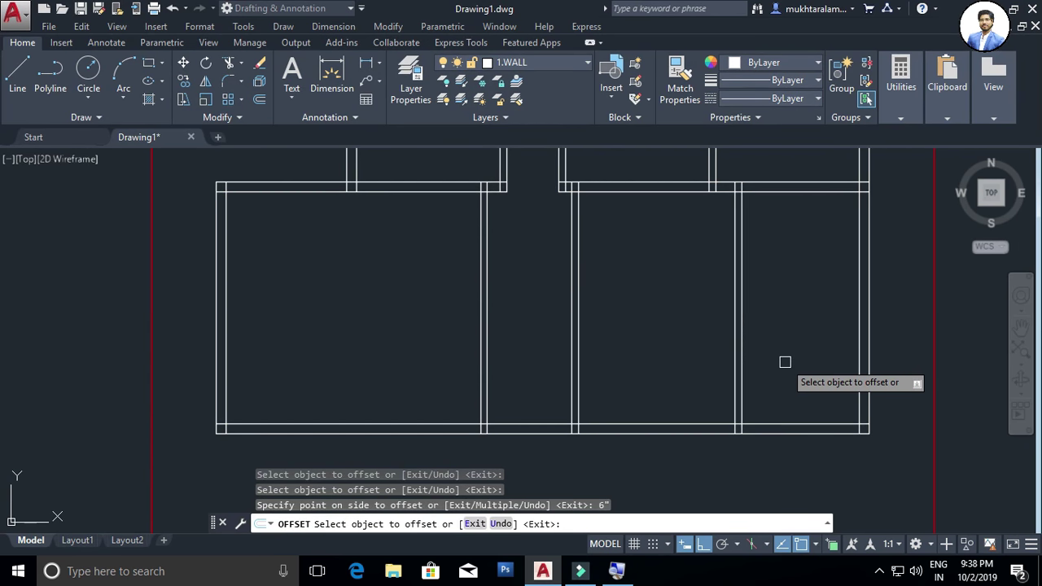
# Offset the right inner wall 4' to the left and add its thickness line
pyautogui.moveTo(785, 361)
pyautogui.mouseDown(button='middle')
pyautogui.moveTo(725, 344)
pyautogui.moveTo(740, 375)
pyautogui.moveTo(754, 347)
pyautogui.mouseUp(button='middle')
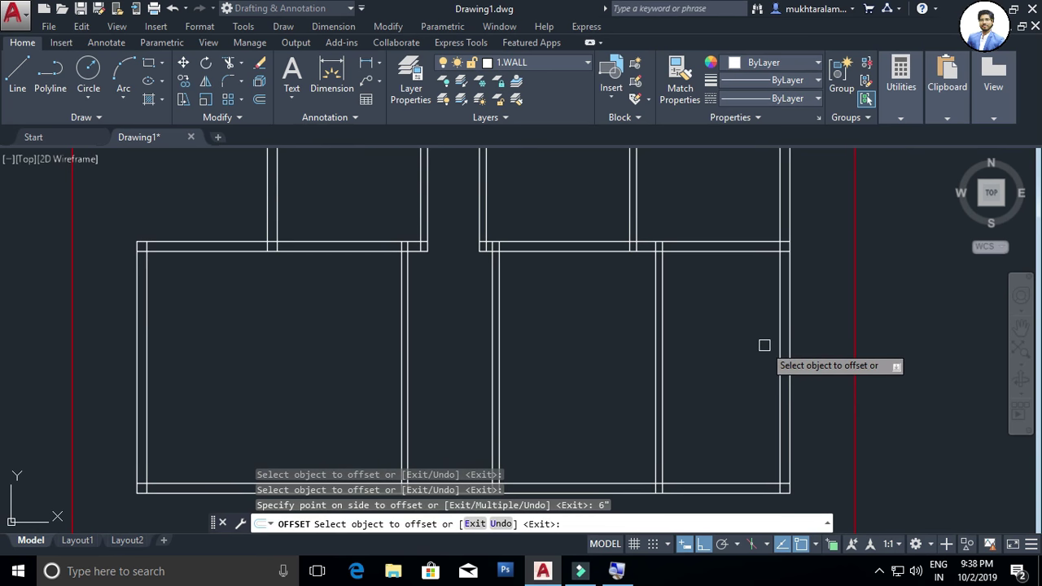
pyautogui.moveTo(761, 348); pyautogui.dragTo(766, 342, button='middle')
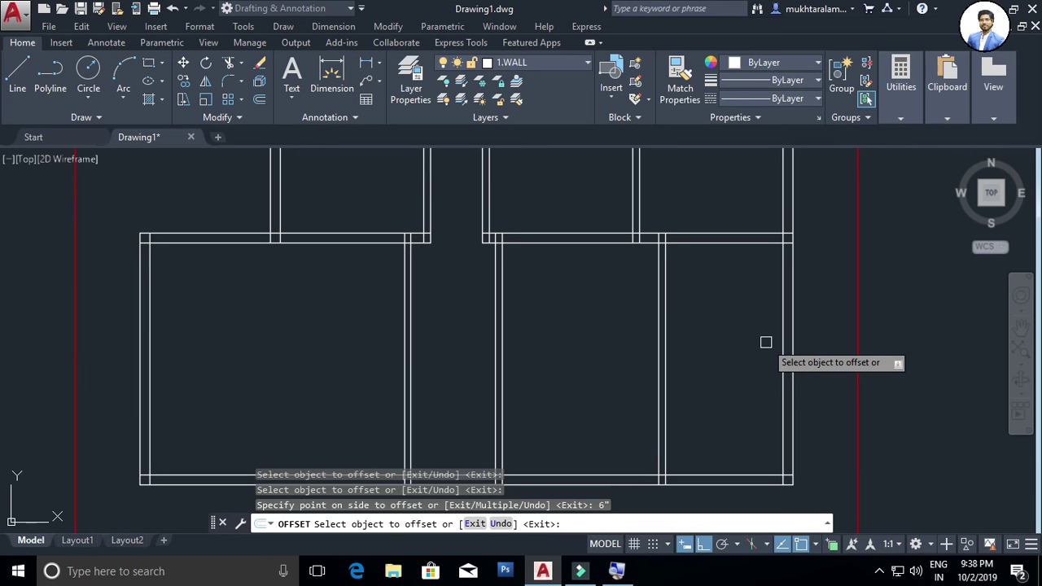
pyautogui.moveTo(763, 344); pyautogui.dragTo(762, 334, button='middle')
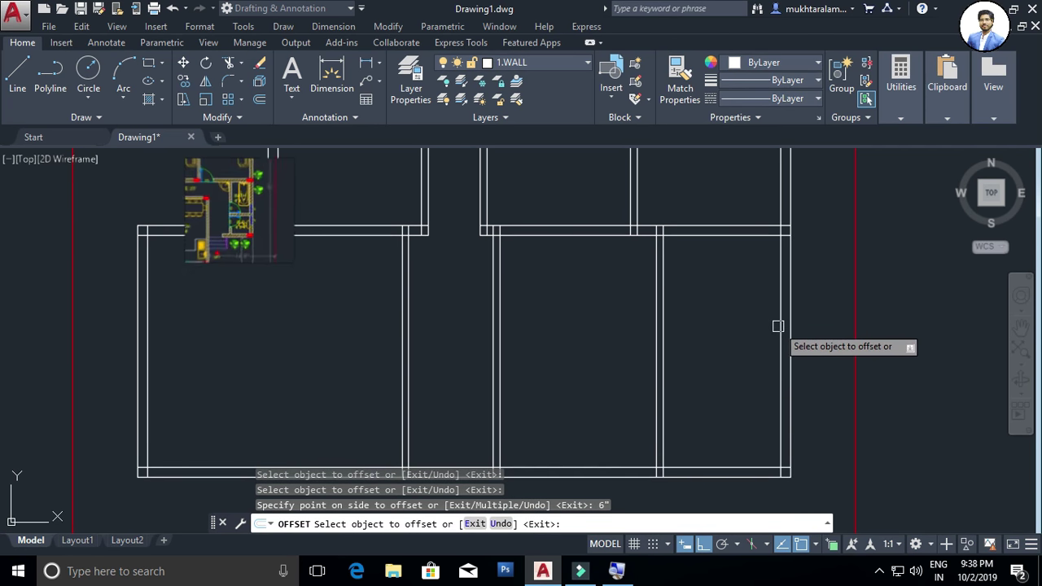
pyautogui.click(778, 326)
pyautogui.write('4')
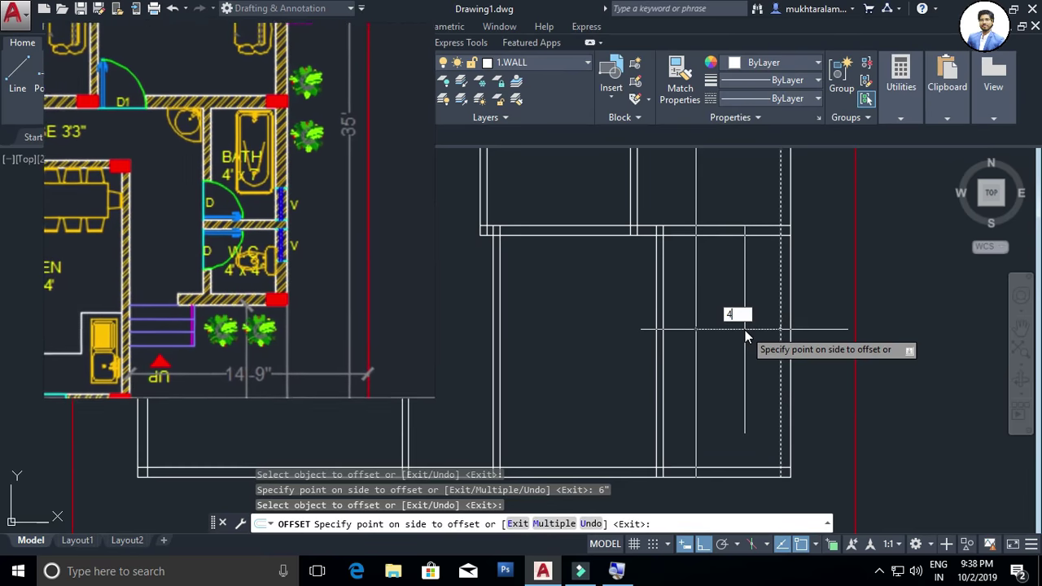
pyautogui.write("'")
pyautogui.press('Return')
pyautogui.click(730, 324)
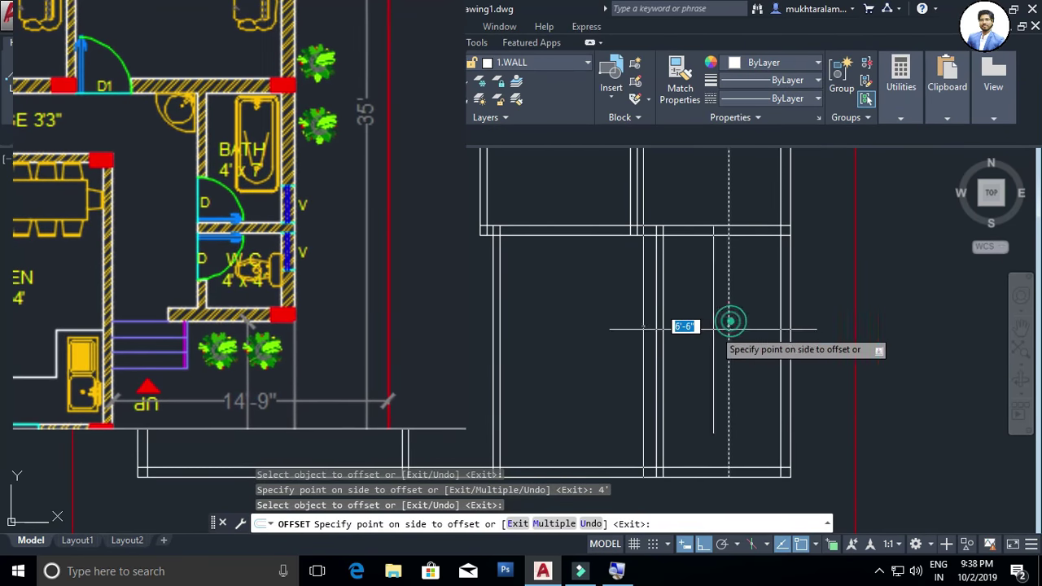
pyautogui.click(691, 341)
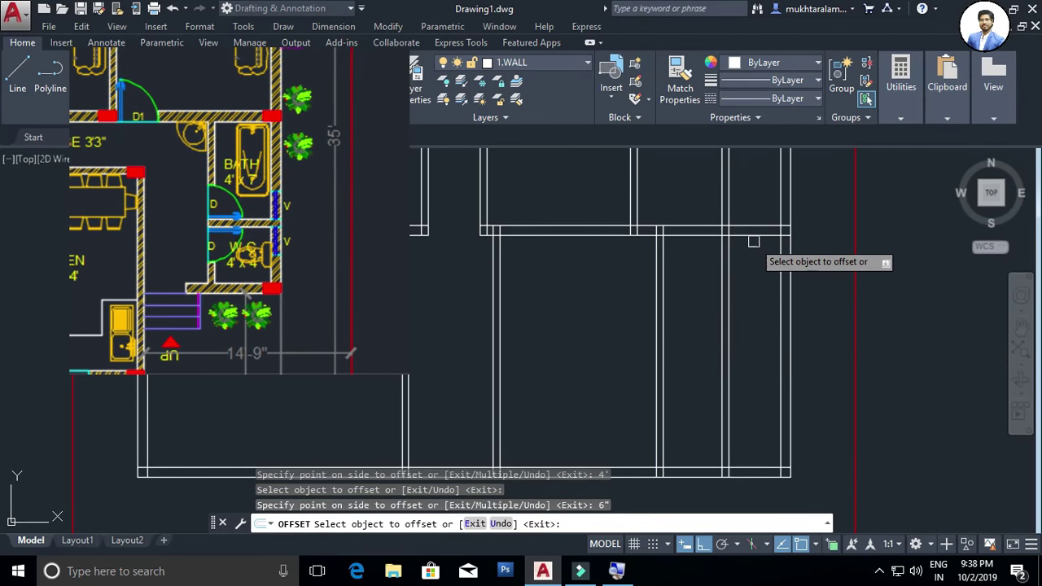
# Offset the lower rooms' horizontal wall 7' downward and add its thickness line
pyautogui.click(753, 236)
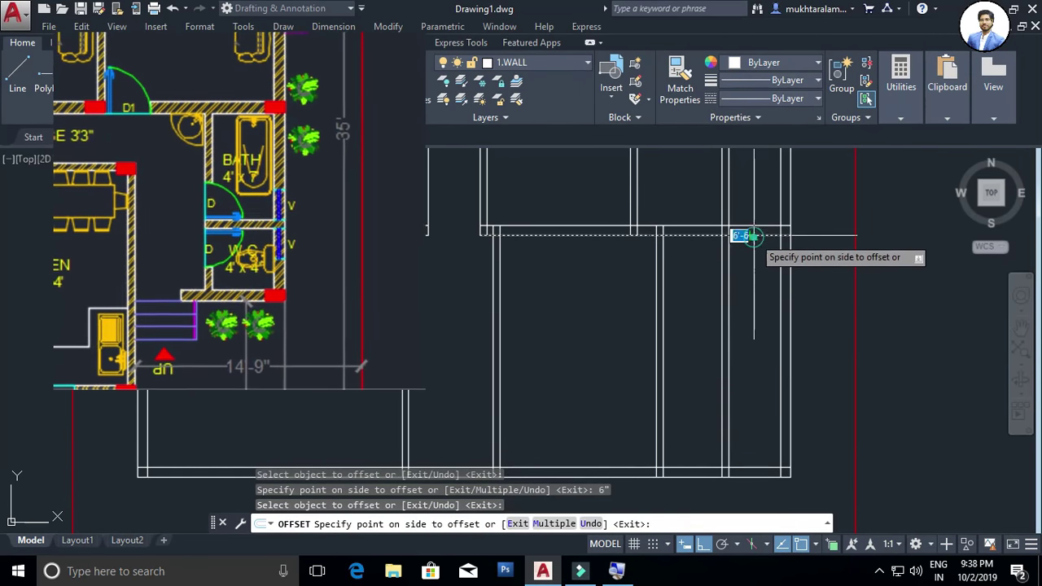
pyautogui.write('7')
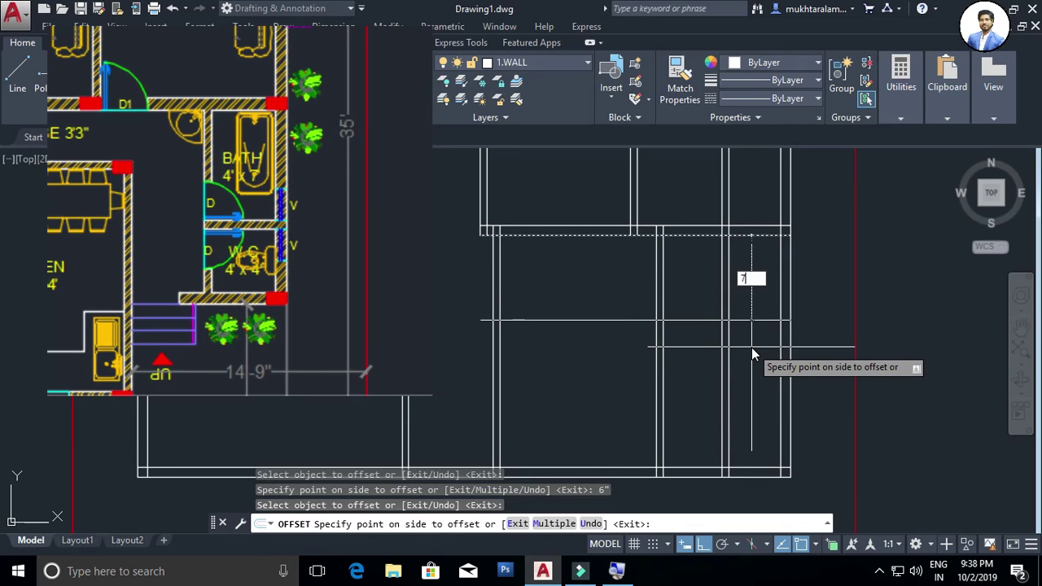
pyautogui.press('Return')
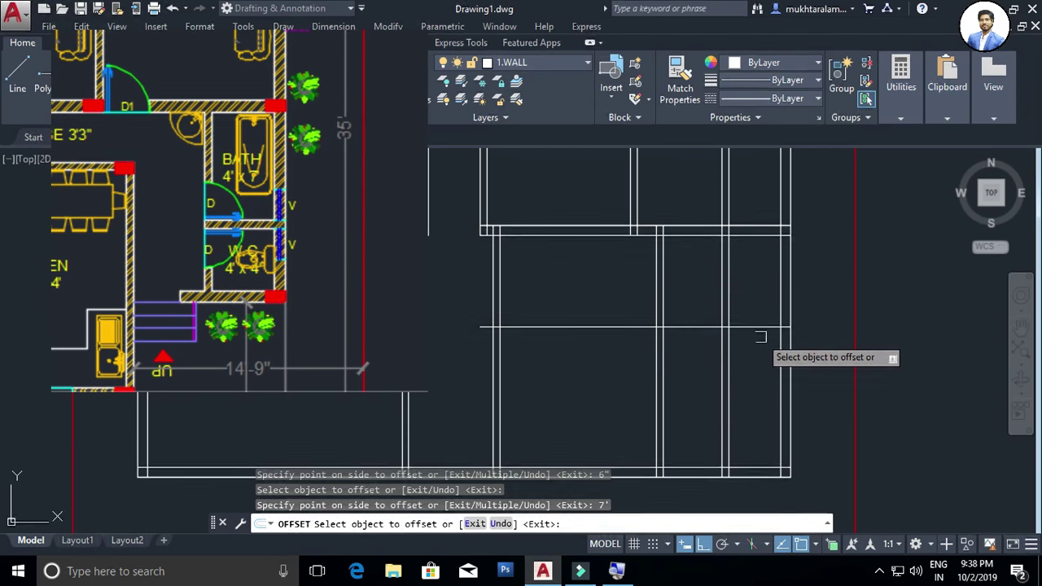
pyautogui.click(758, 328)
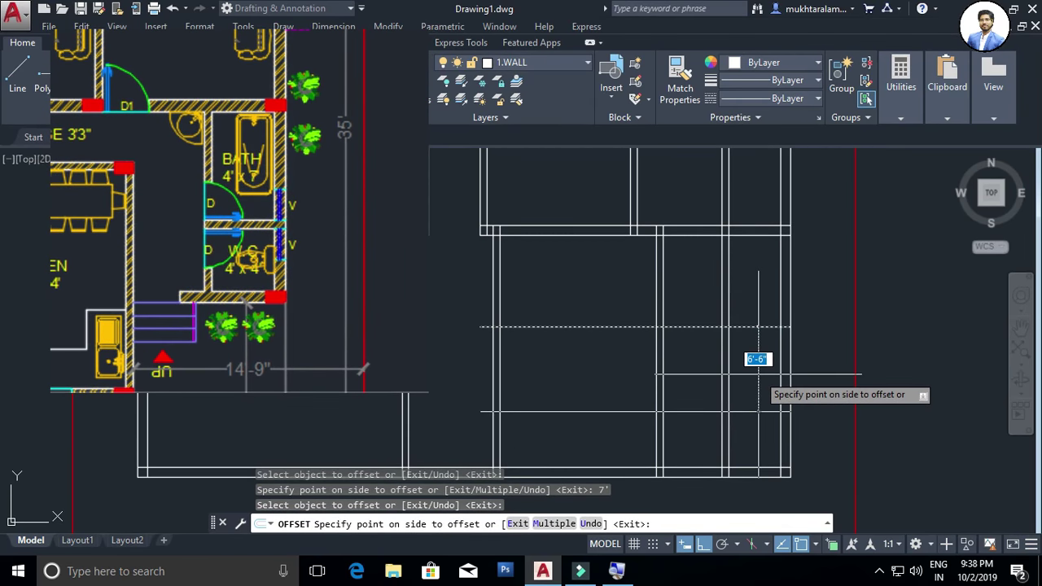
pyautogui.write("6'")
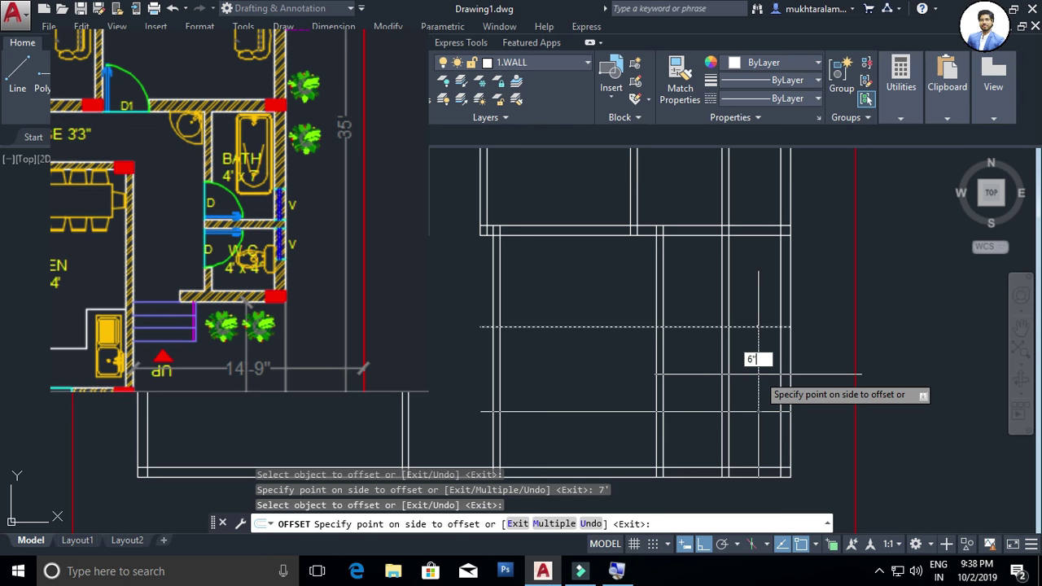
pyautogui.press('Return')
pyautogui.moveTo(758, 368); pyautogui.dragTo(758, 338, button='middle')
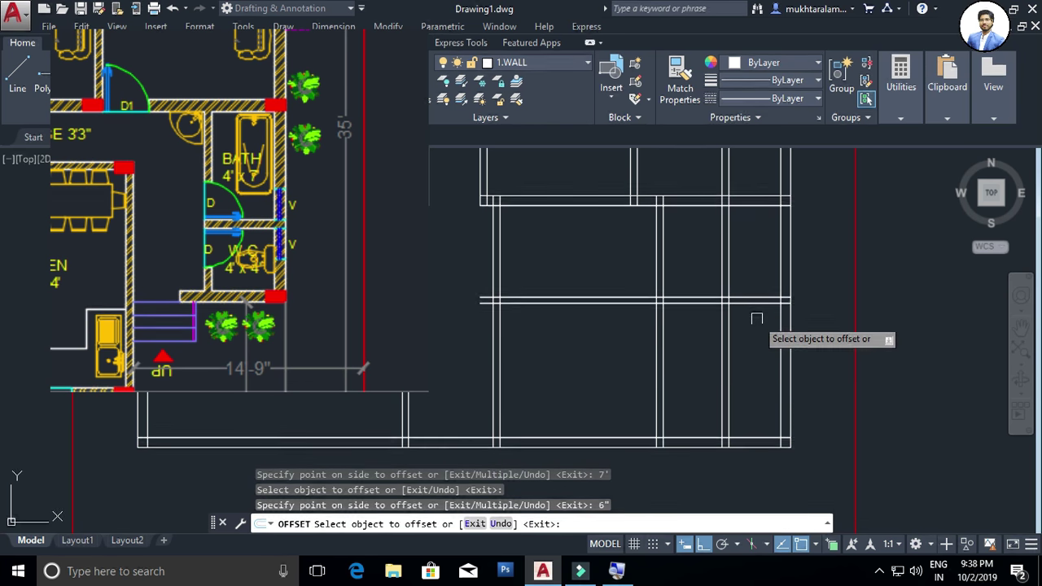
# Copy the lower new wall 4' down, redoing its thickness line at 9"
pyautogui.click(756, 303)
pyautogui.write("4'")
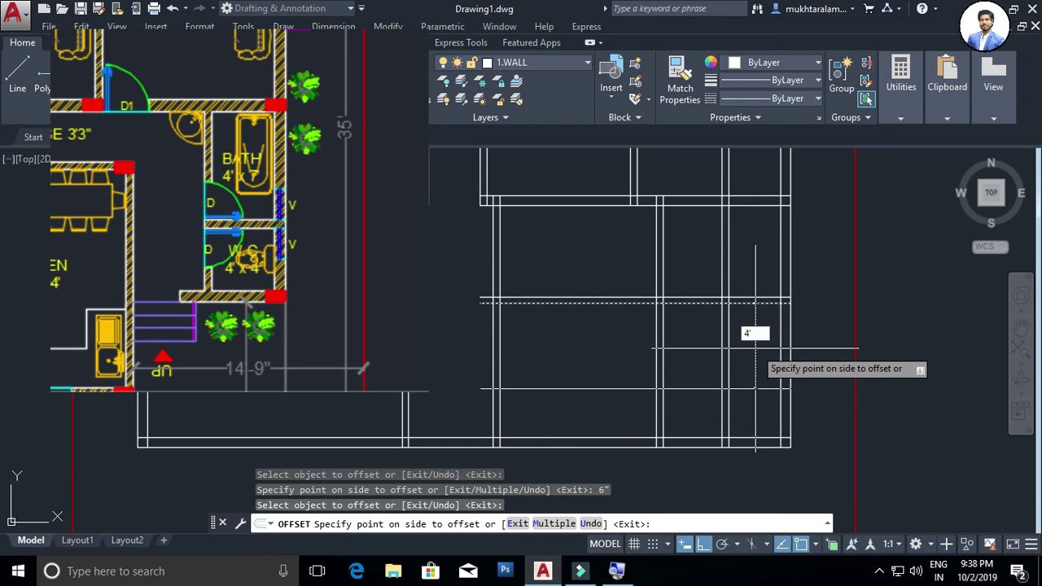
pyautogui.click(755, 352)
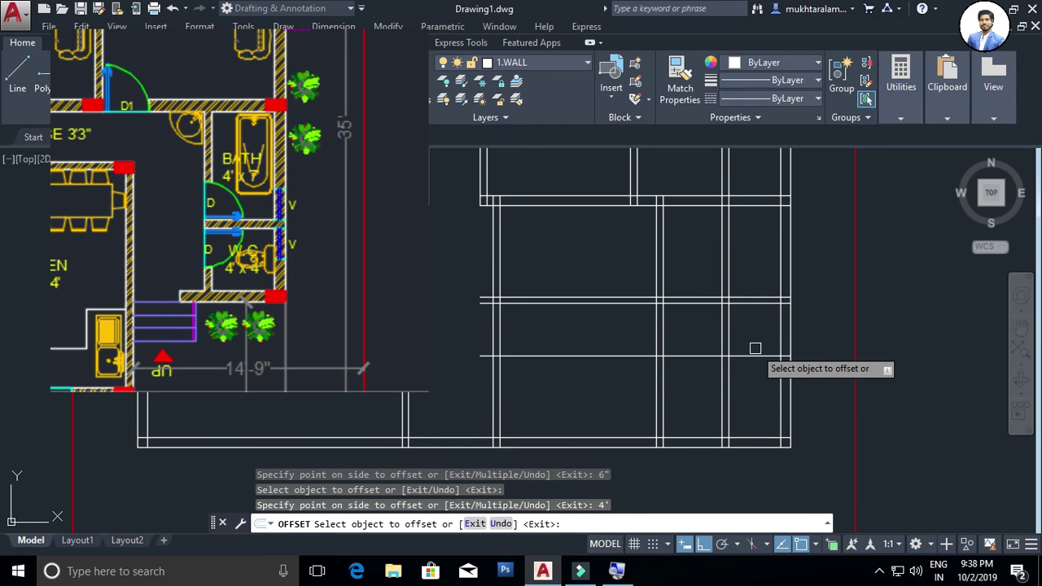
pyautogui.click(756, 355)
pyautogui.write('6"')
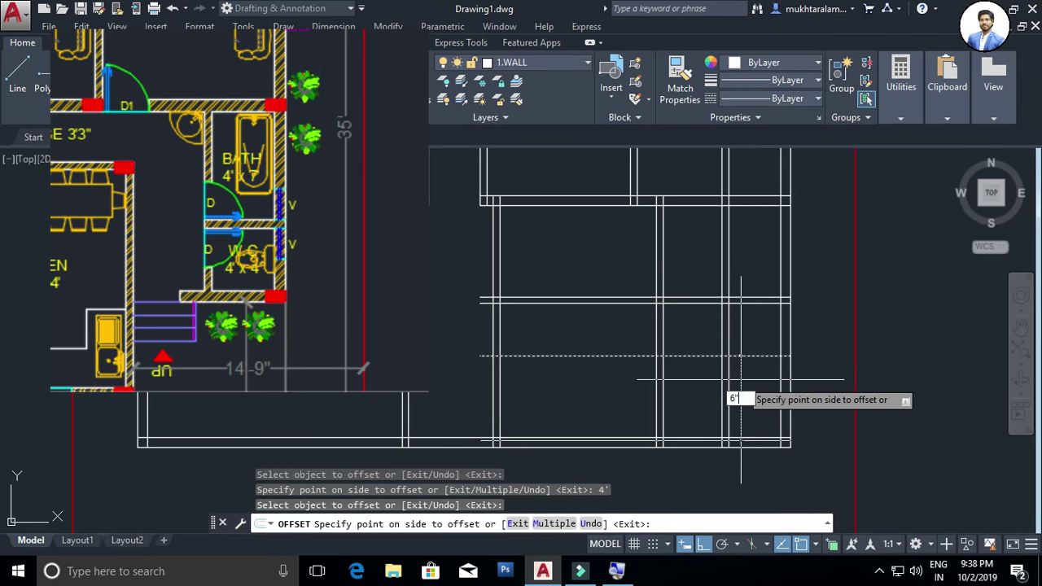
pyautogui.click(741, 379)
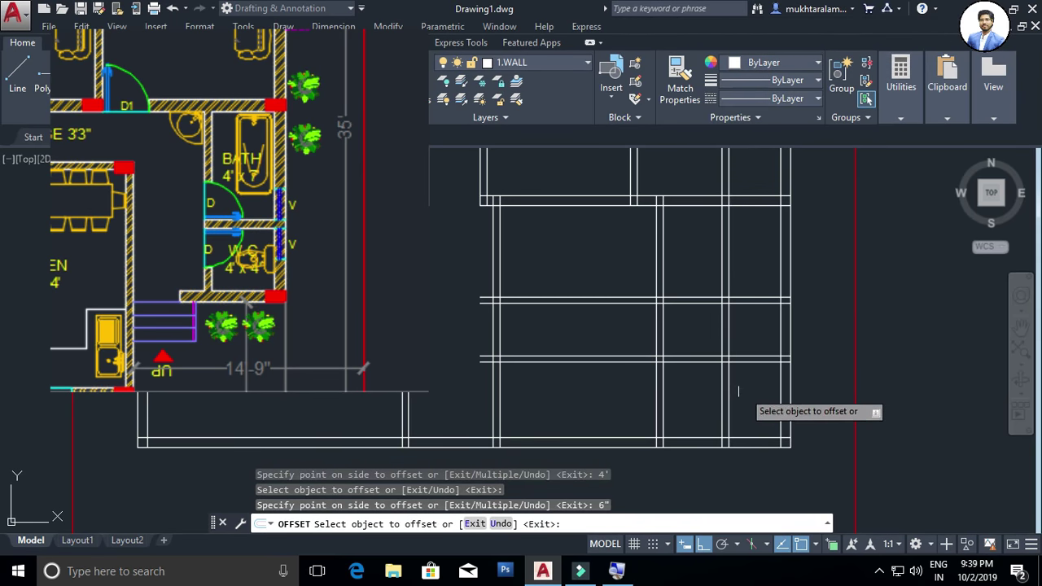
pyautogui.scroll(1, 744, 363)
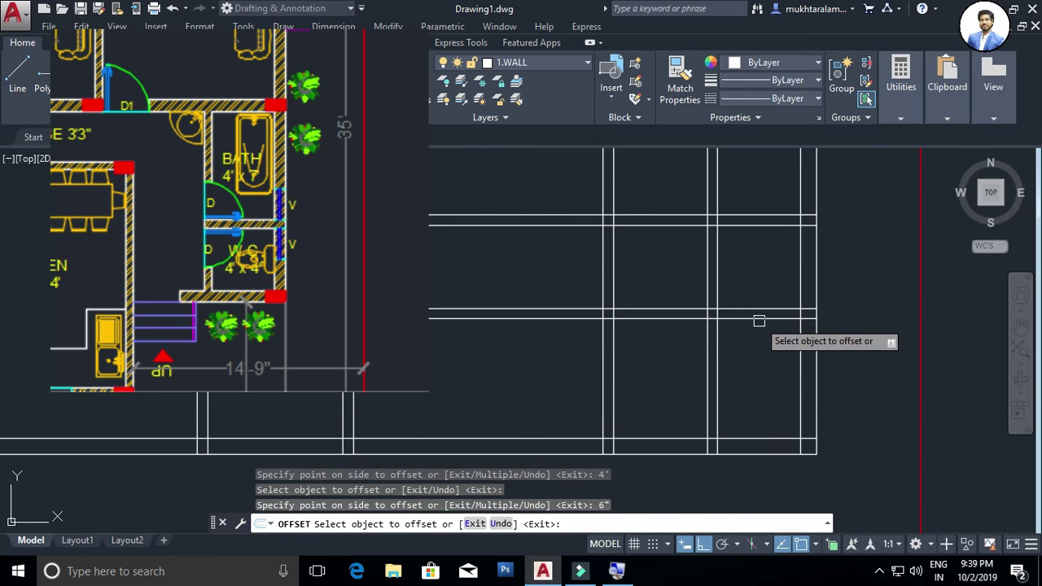
pyautogui.hotkey('ctrl', 'z')
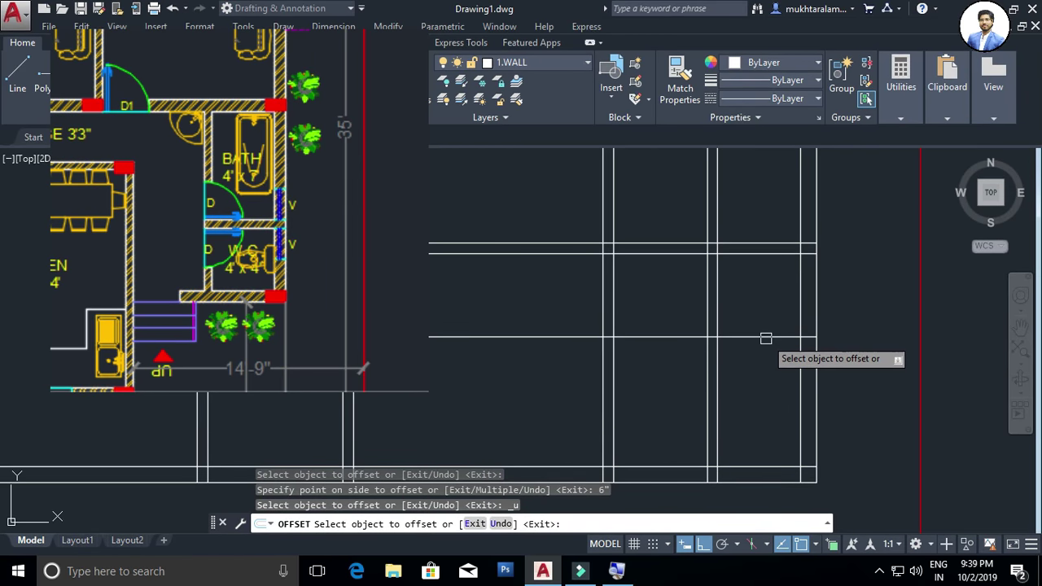
pyautogui.click(766, 337)
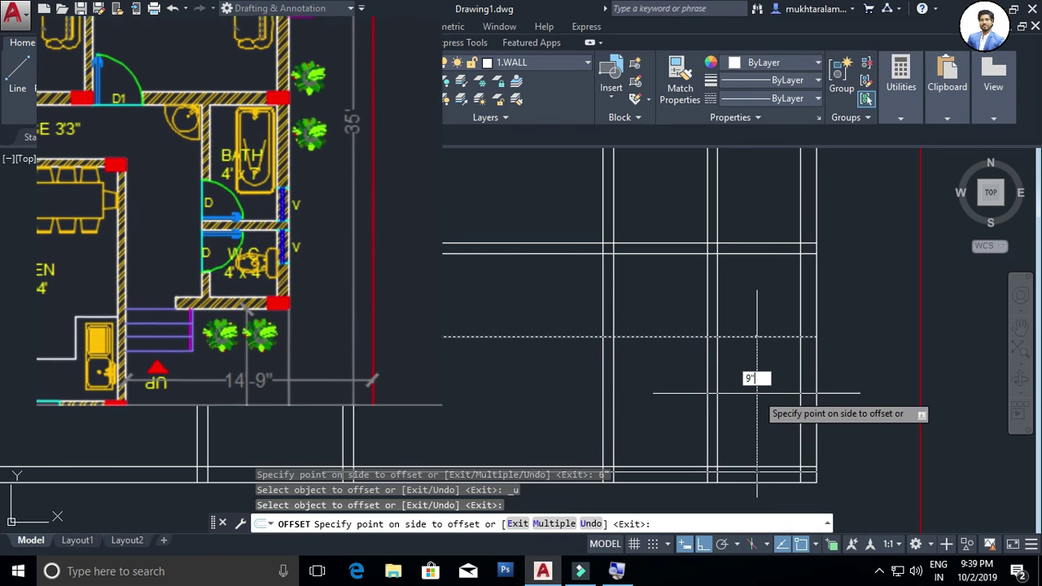
pyautogui.press('Return')
pyautogui.press('Escape')
pyautogui.scroll(-2, 766, 379)
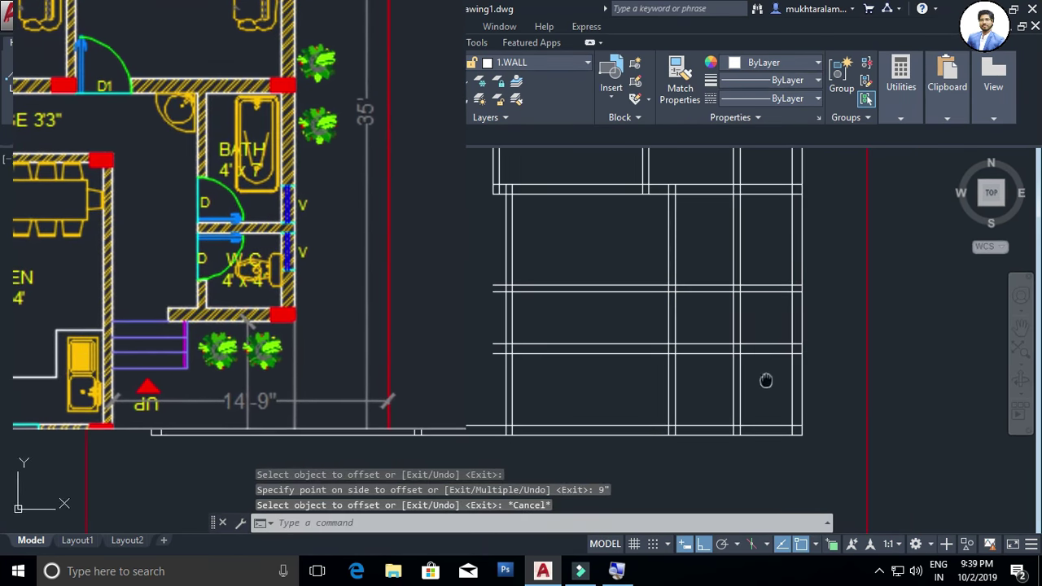
# Start a trim and crossing-select the lower-right partition walls as cutting edges
pyautogui.press('Escape')
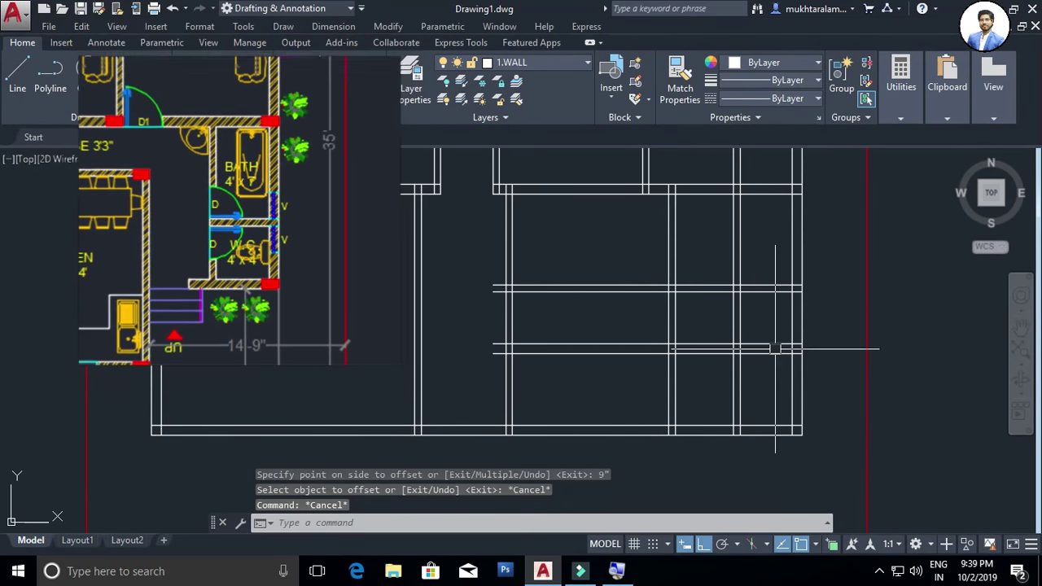
pyautogui.moveTo(776, 315)
pyautogui.mouseDown(button='middle')
pyautogui.moveTo(798, 331)
pyautogui.moveTo(758, 328)
pyautogui.moveTo(754, 342)
pyautogui.moveTo(728, 349)
pyautogui.moveTo(691, 416)
pyautogui.moveTo(682, 367)
pyautogui.mouseUp(button='middle')
pyautogui.scroll(2, 766, 363)
pyautogui.write('TR')
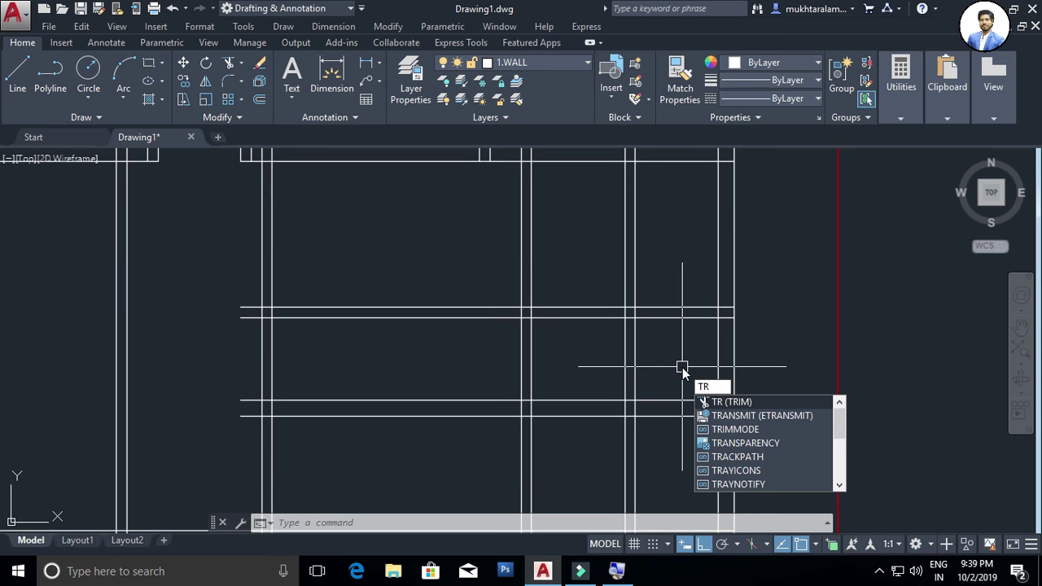
pyautogui.press('Return')
pyautogui.click(670, 263)
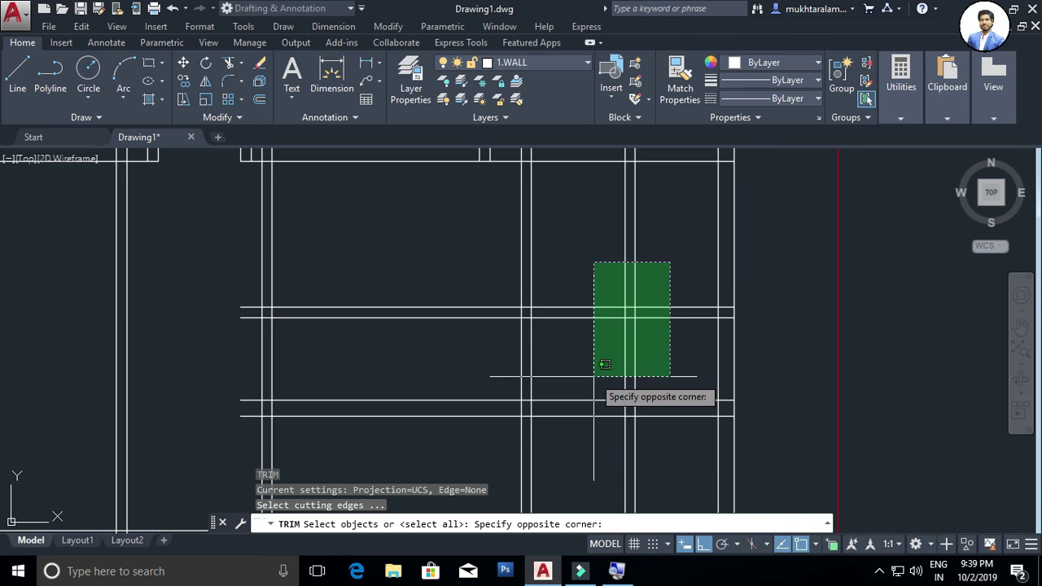
pyautogui.click(582, 423)
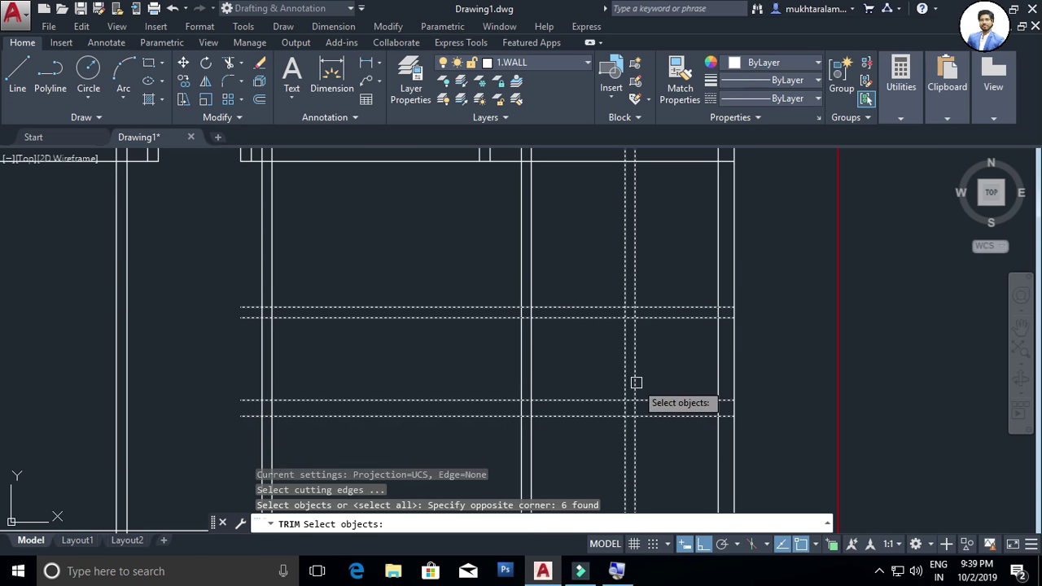
pyautogui.press('Return')
# Trim away the crossed line pieces at the lower and upper wall junctions
pyautogui.moveTo(673, 377); pyautogui.dragTo(670, 292, button='middle')
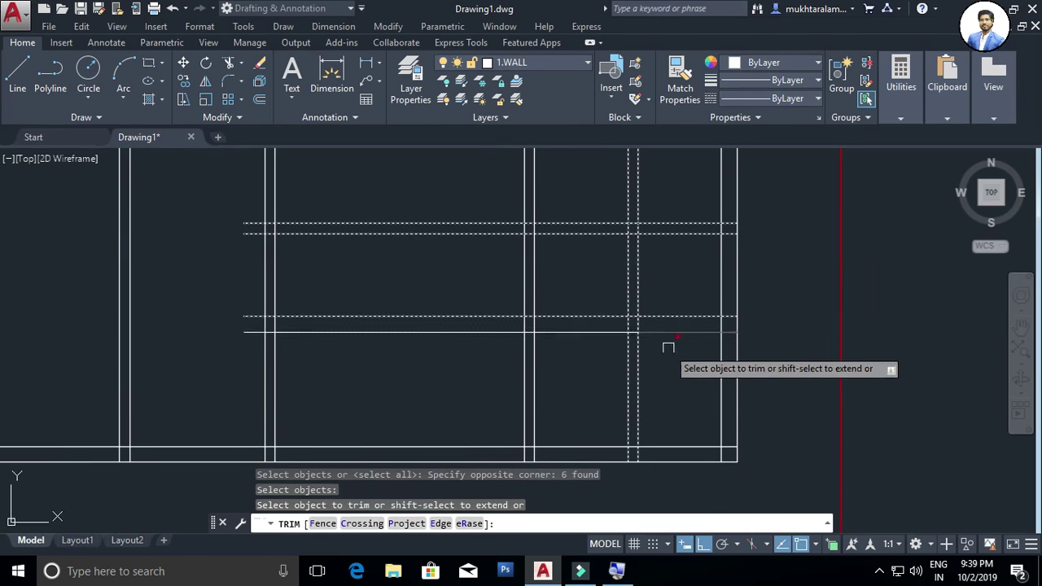
pyautogui.click(664, 358)
pyautogui.click(622, 375)
pyautogui.click(609, 377)
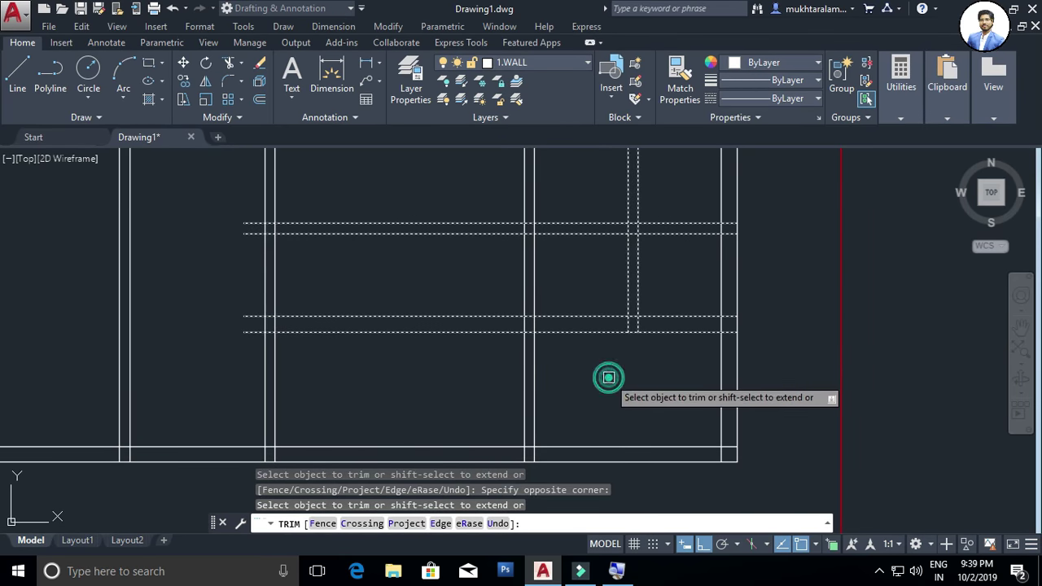
pyautogui.click(600, 203)
pyautogui.click(591, 248)
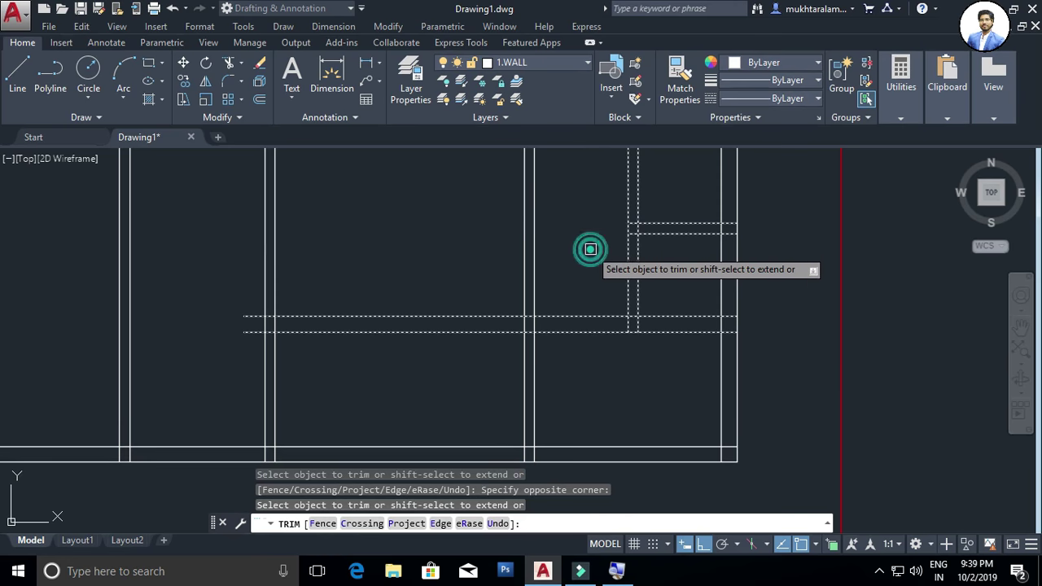
pyautogui.click(477, 291)
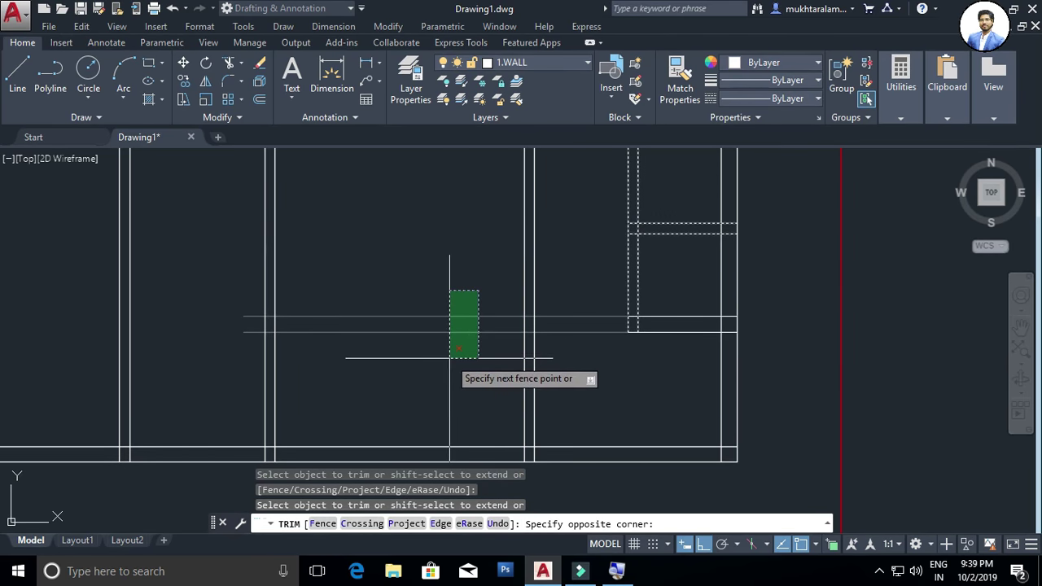
pyautogui.click(460, 350)
pyautogui.press('Escape')
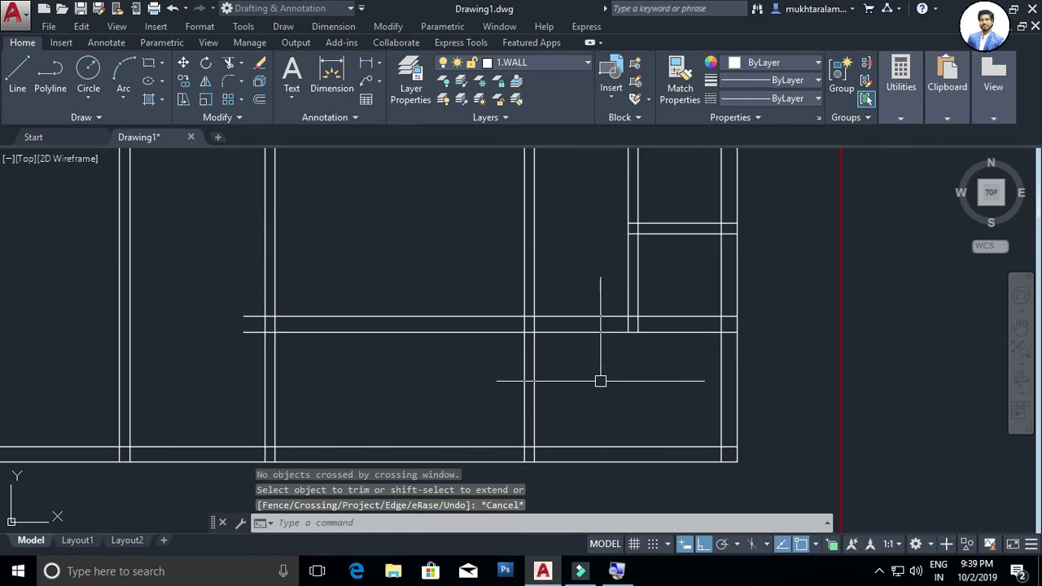
# Trim the new 4' horizontal wall lines back to the vertical partition
pyautogui.moveTo(598, 379); pyautogui.dragTo(625, 385, button='middle')
pyautogui.write('TR')
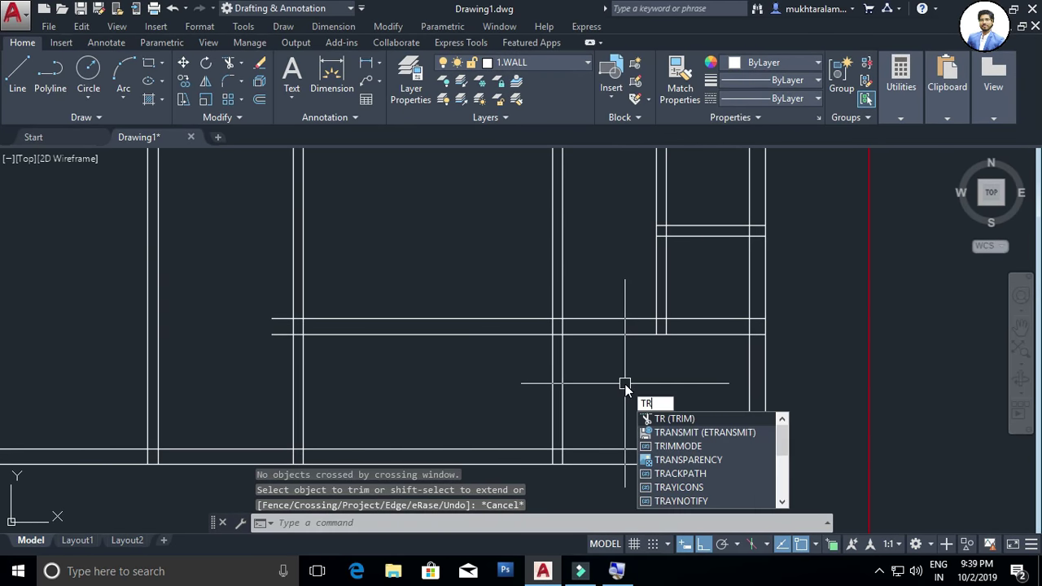
pyautogui.press('Return')
pyautogui.click(595, 297)
pyautogui.click(534, 362)
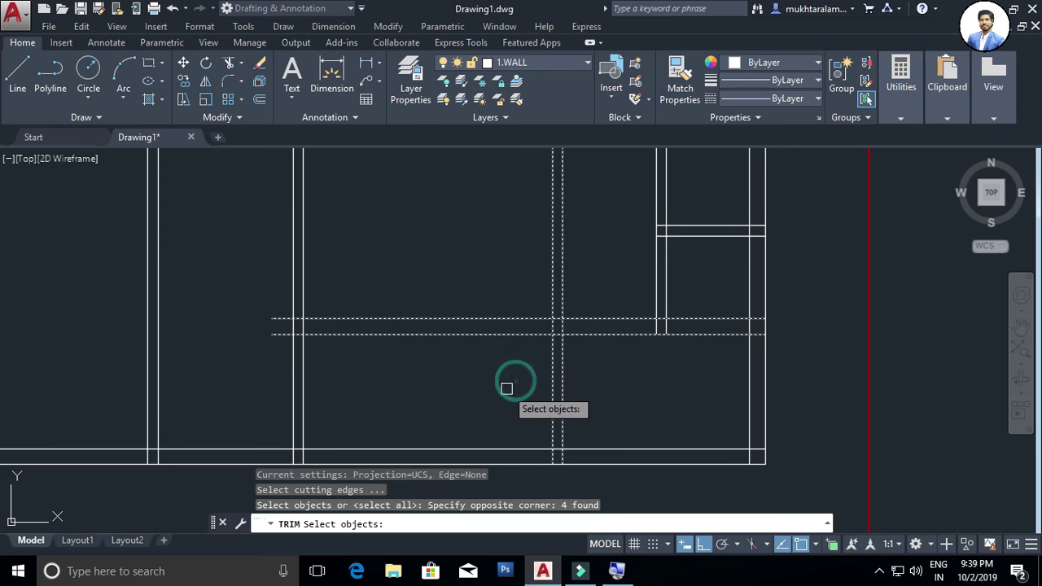
pyautogui.press('Return')
pyautogui.click(526, 296)
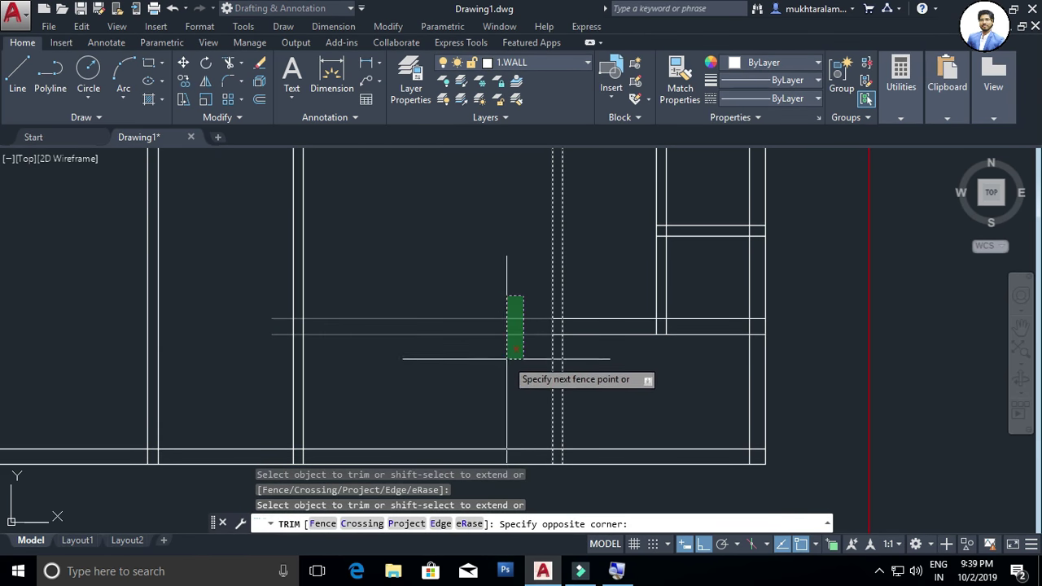
pyautogui.click(504, 368)
pyautogui.press('Escape')
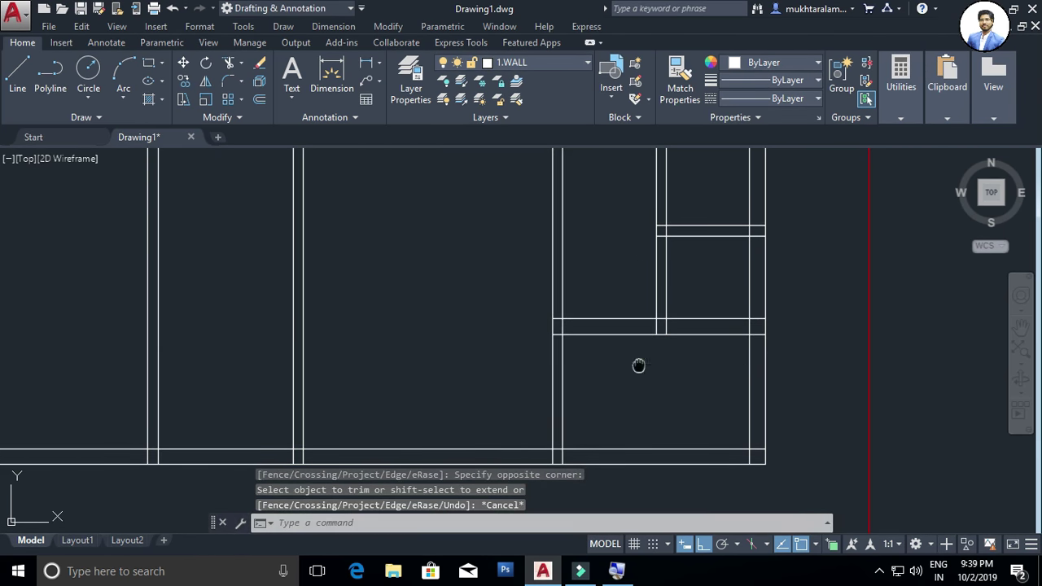
pyautogui.scroll(-2, 642, 398)
pyautogui.scroll(2, 642, 398)
pyautogui.scroll(2, 651, 391)
# Trim the short wall stubs and the bottom-right wall segment, using all lines as edges
pyautogui.moveTo(682, 389)
pyautogui.mouseDown(button='middle')
pyautogui.moveTo(691, 356)
pyautogui.moveTo(680, 378)
pyautogui.moveTo(749, 356)
pyautogui.moveTo(756, 325)
pyautogui.mouseUp(button='middle')
pyautogui.write('TR')
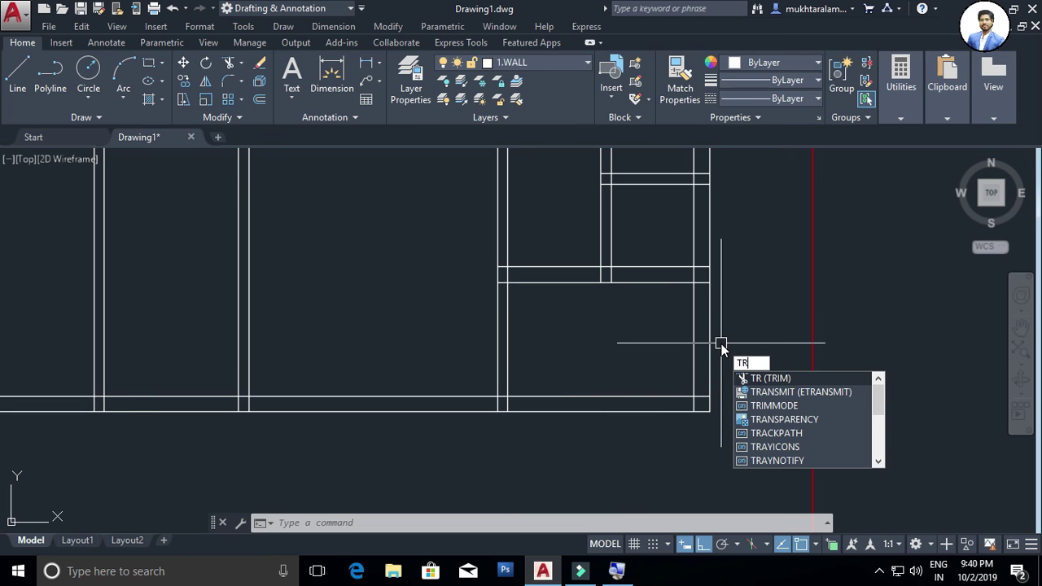
pyautogui.press('Return')
pyautogui.press('Return')
pyautogui.click(730, 337)
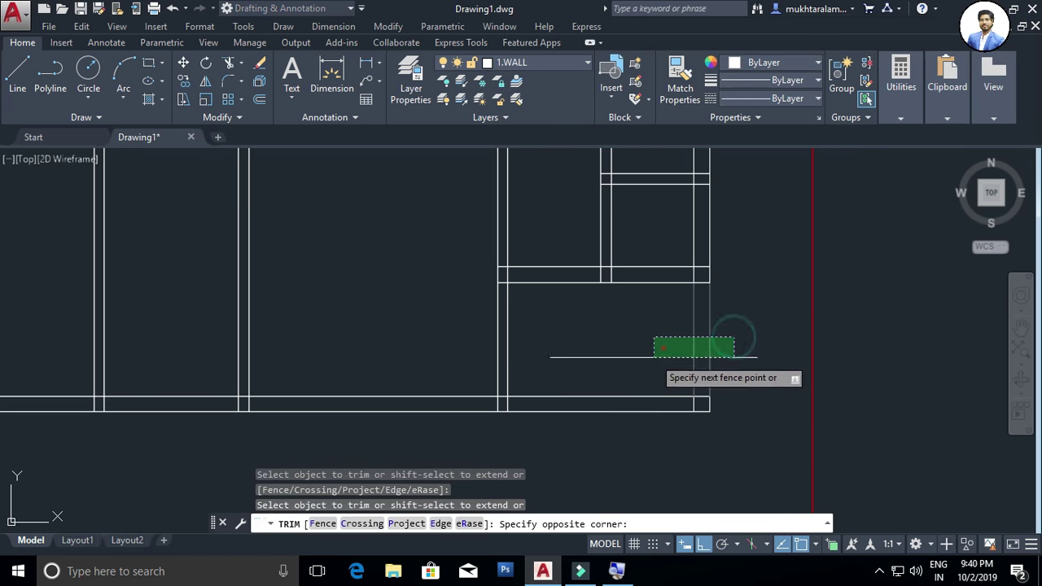
pyautogui.click(648, 359)
pyautogui.click(616, 377)
pyautogui.click(573, 442)
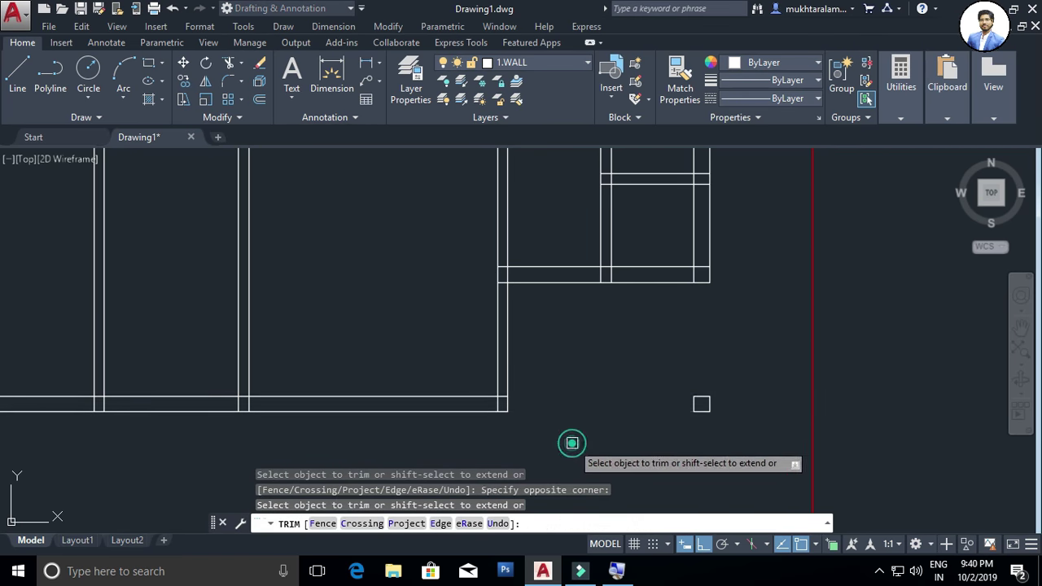
pyautogui.press('Escape')
# Erase the four leftover line pieces near the lower-right walls
pyautogui.click(670, 381)
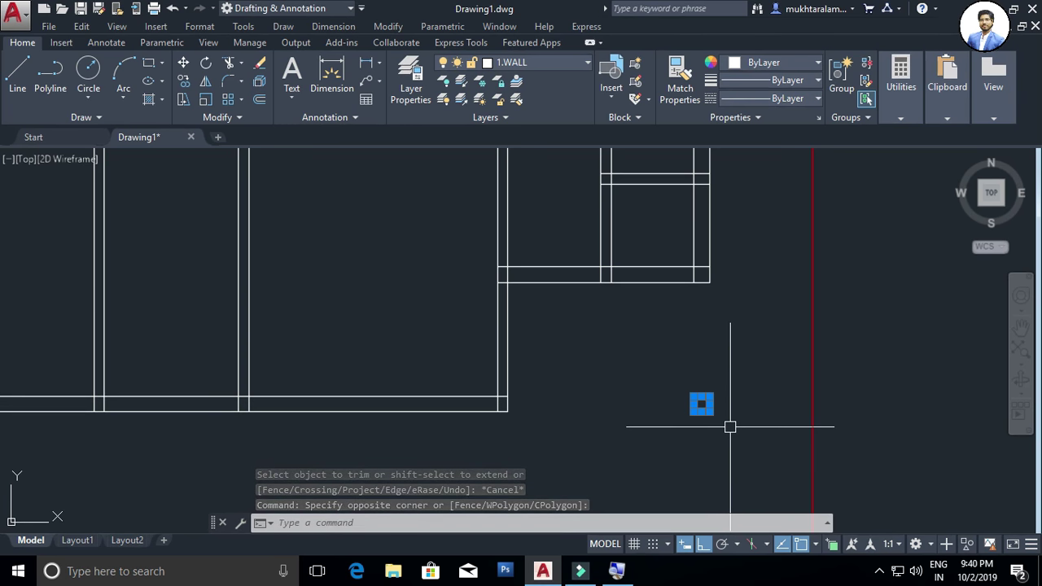
pyautogui.press('Delete')
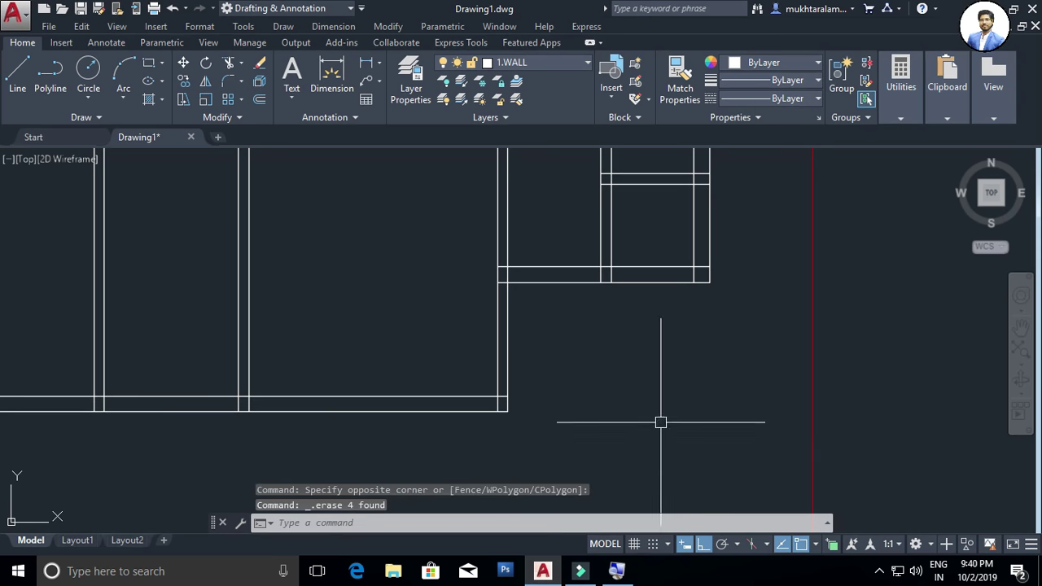
pyautogui.scroll(-4, 660, 421)
pyautogui.press('Escape')
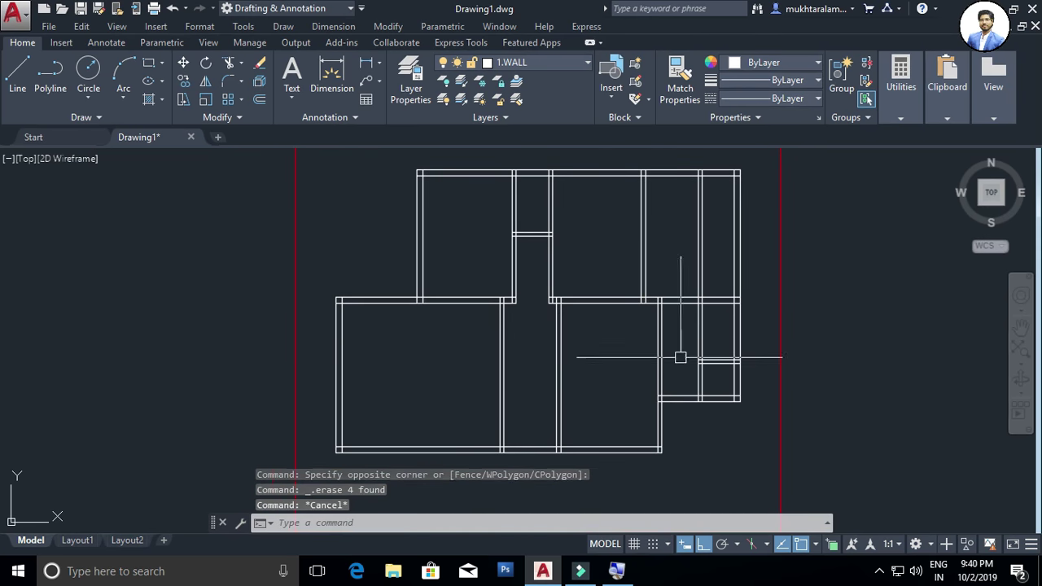
pyautogui.scroll(3, 676, 361)
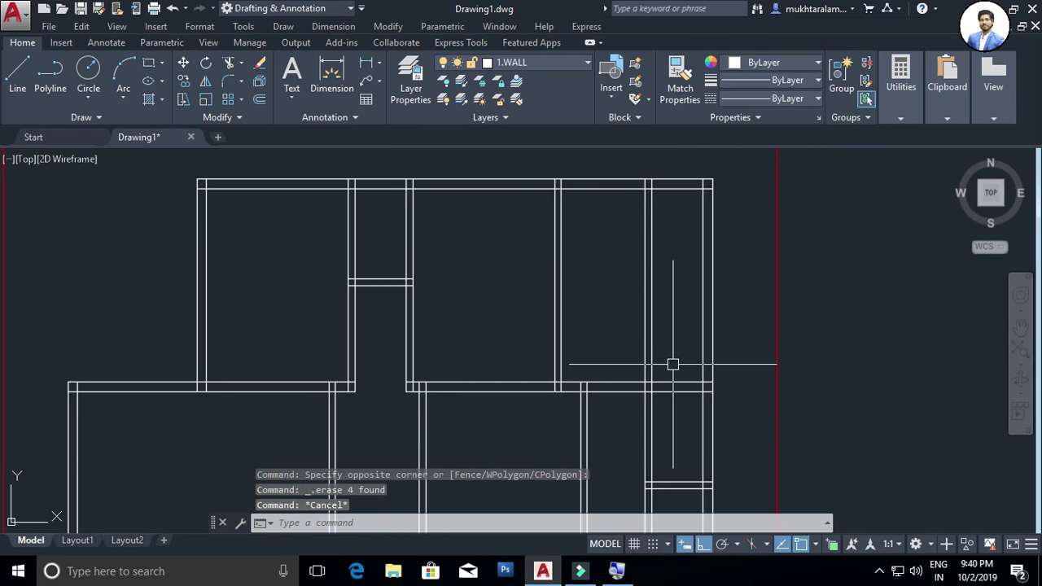
pyautogui.press('Escape')
pyautogui.press('Return')
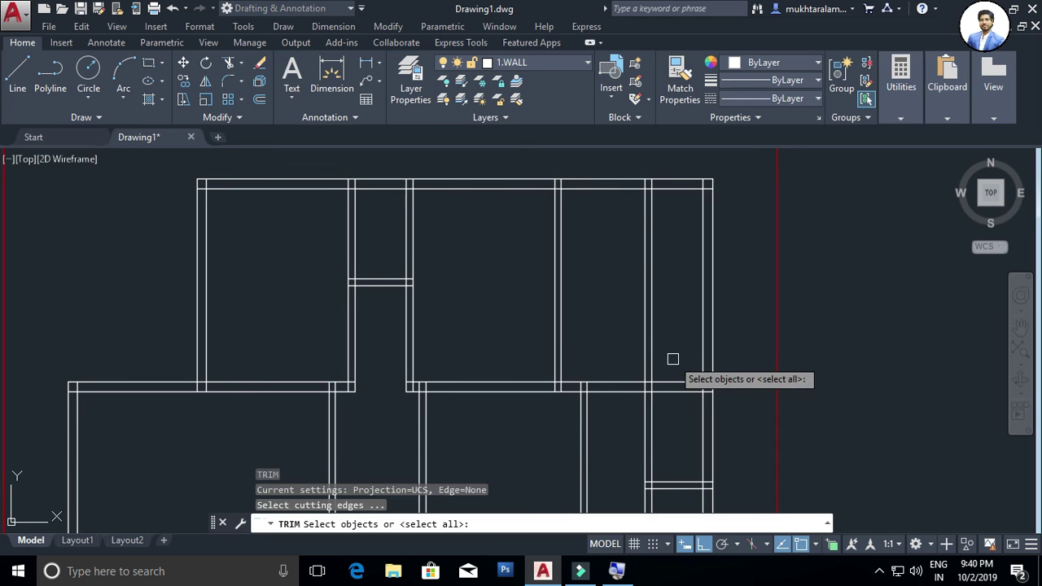
pyautogui.click(625, 413)
pyautogui.press('Return')
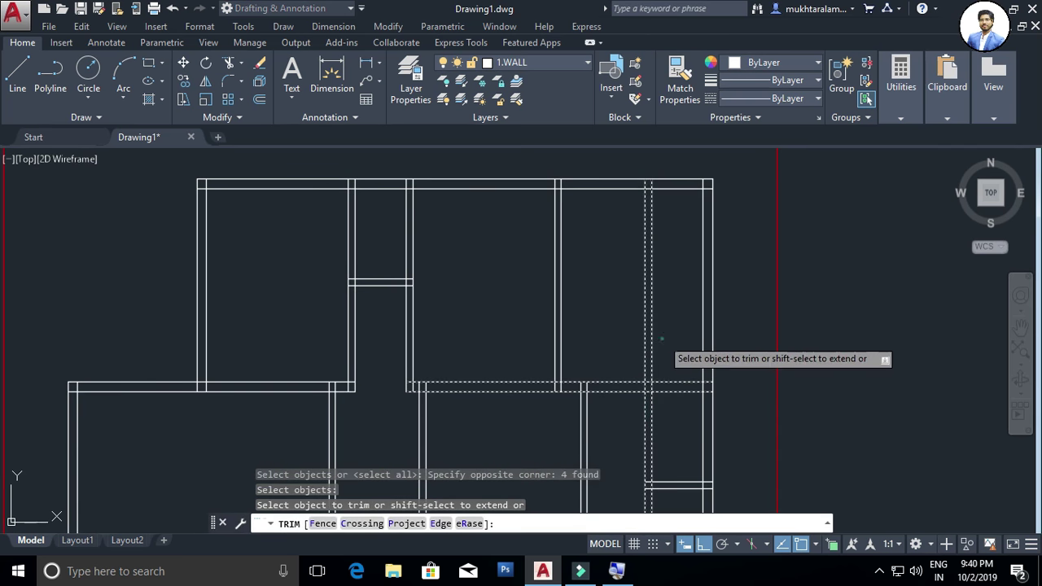
pyautogui.moveTo(623, 407)
pyautogui.mouseDown(button='middle')
pyautogui.moveTo(672, 314)
pyautogui.moveTo(739, 347)
pyautogui.mouseUp(button='middle')
pyautogui.press('Escape')
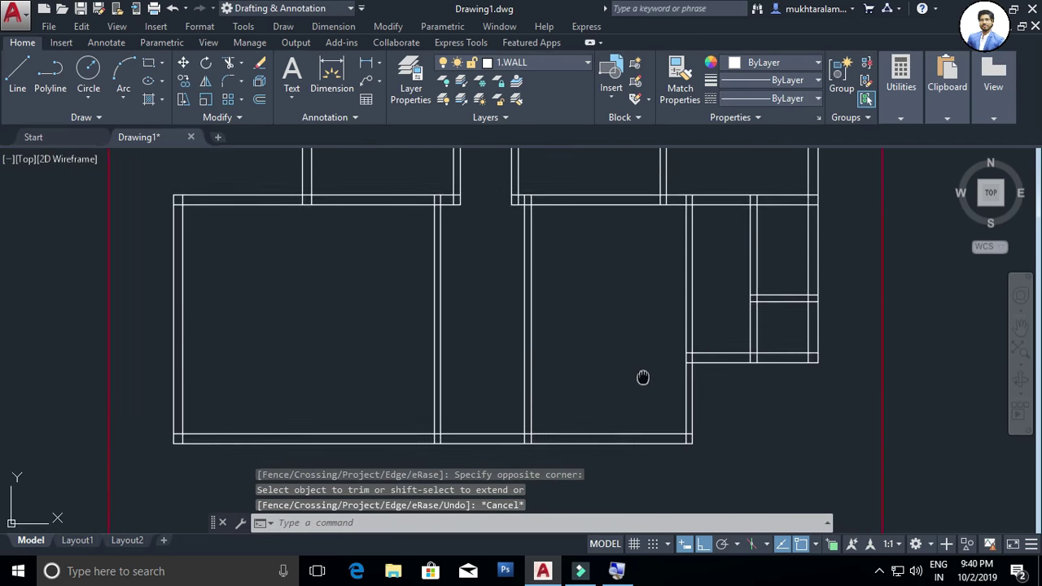
pyautogui.press('Escape')
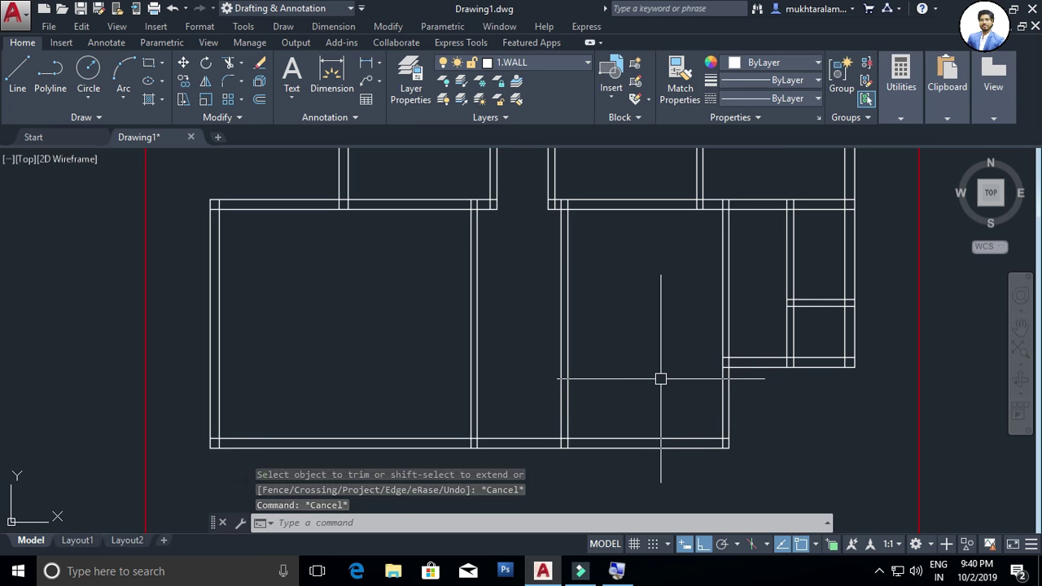
# Offset the bottom wall line 14' upward into the lower rooms, then pick the next horizontal line
pyautogui.write('o')
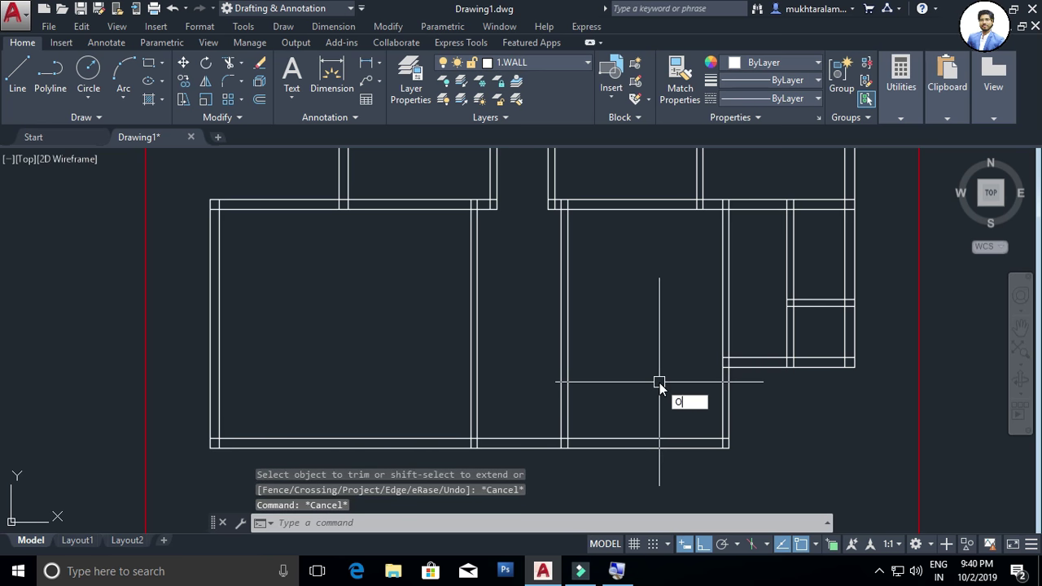
pyautogui.press('Return')
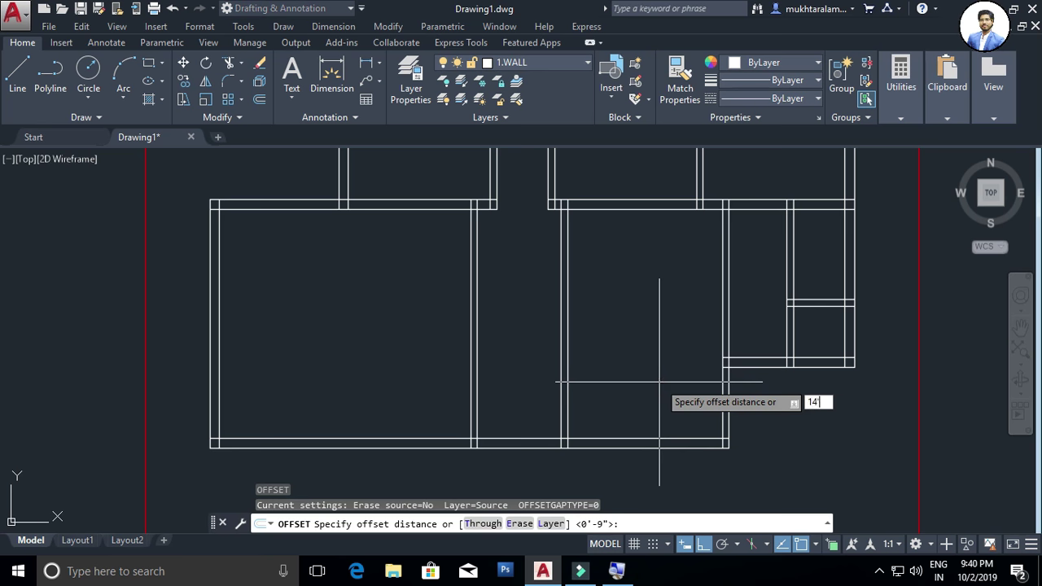
pyautogui.press('Return')
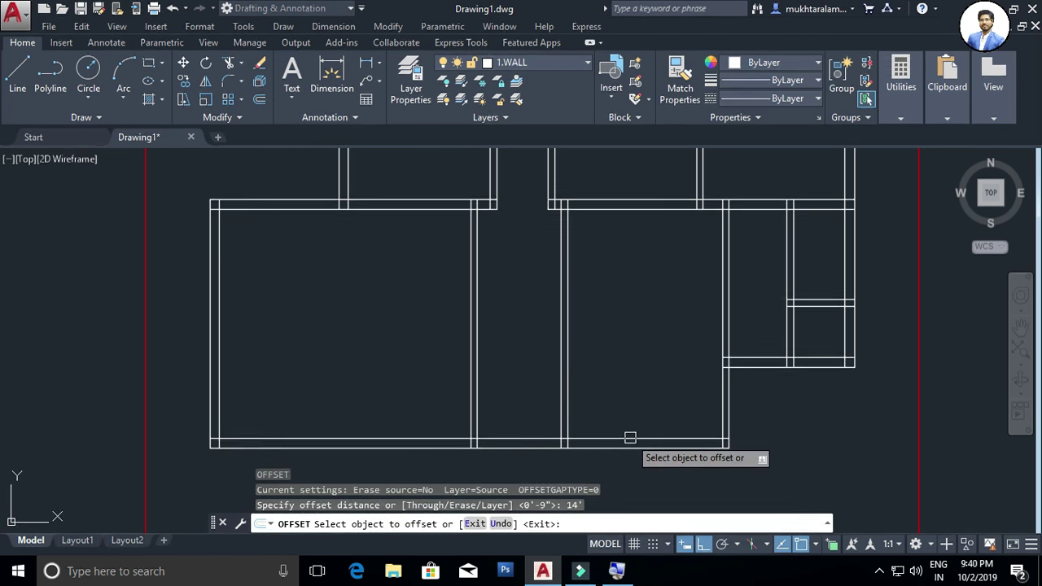
pyautogui.click(631, 440)
pyautogui.click(630, 318)
pyautogui.scroll(1, 627, 325)
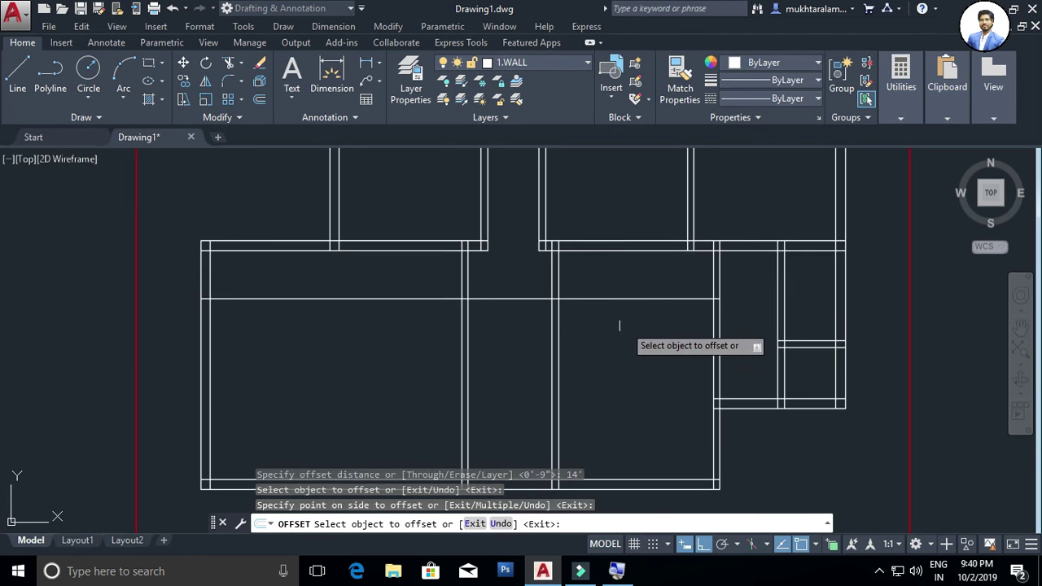
pyautogui.scroll(1, 623, 348)
pyautogui.click(625, 311)
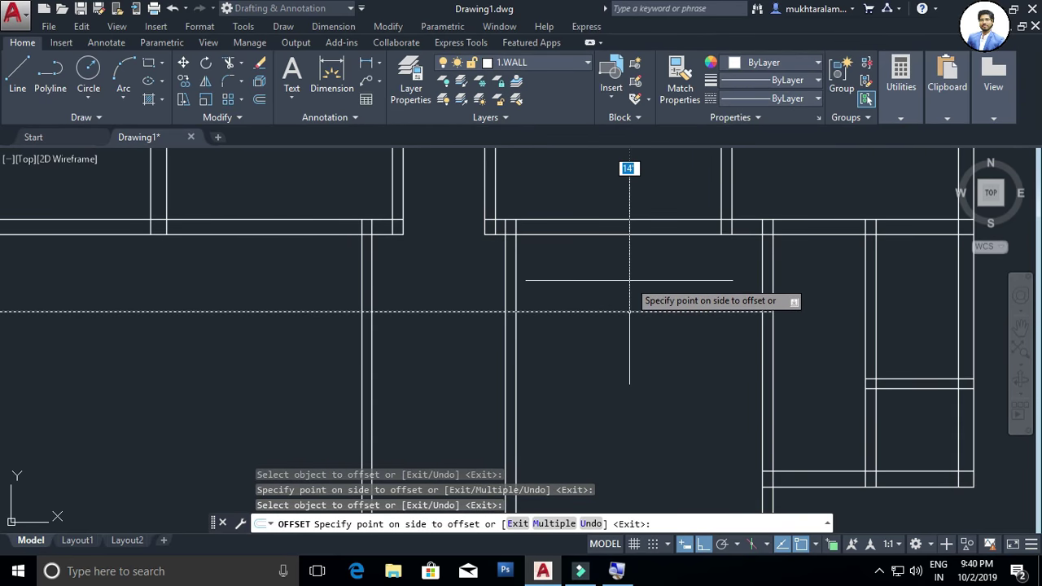